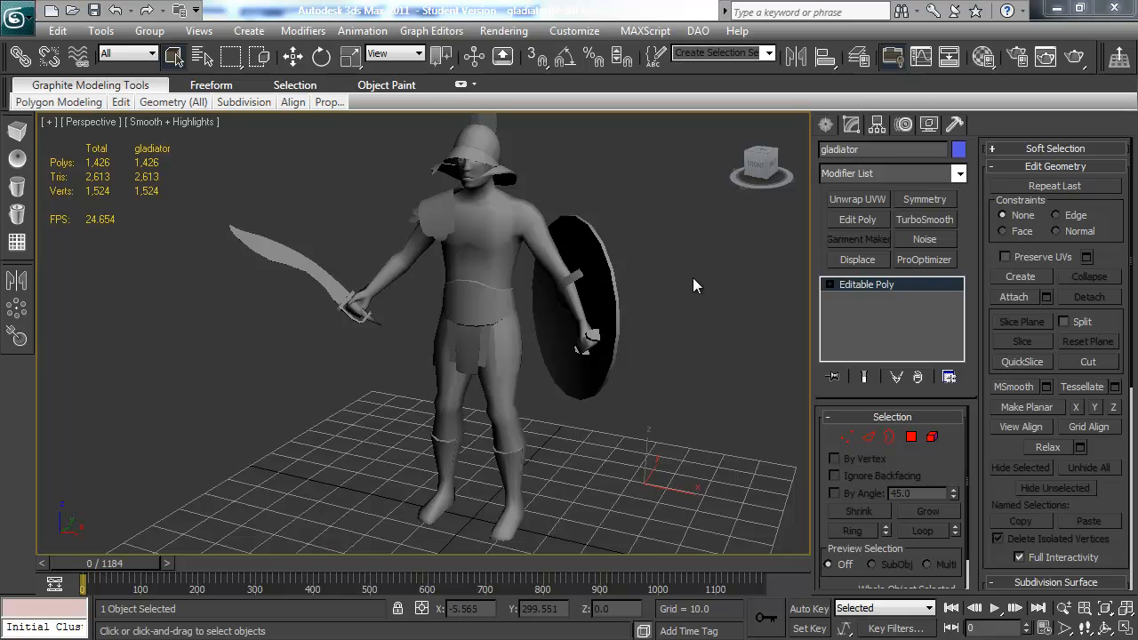
# Apply Reset XForm to the gladiator model and collapse the resulting XForm modifier into its Editable Poly.
pyautogui.keyDown('alt'); pyautogui.moveTo(683, 276); pyautogui.dragTo(457, 325, button='middle'); pyautogui.keyUp('alt')
pyautogui.press('F4')
pyautogui.press('F4')
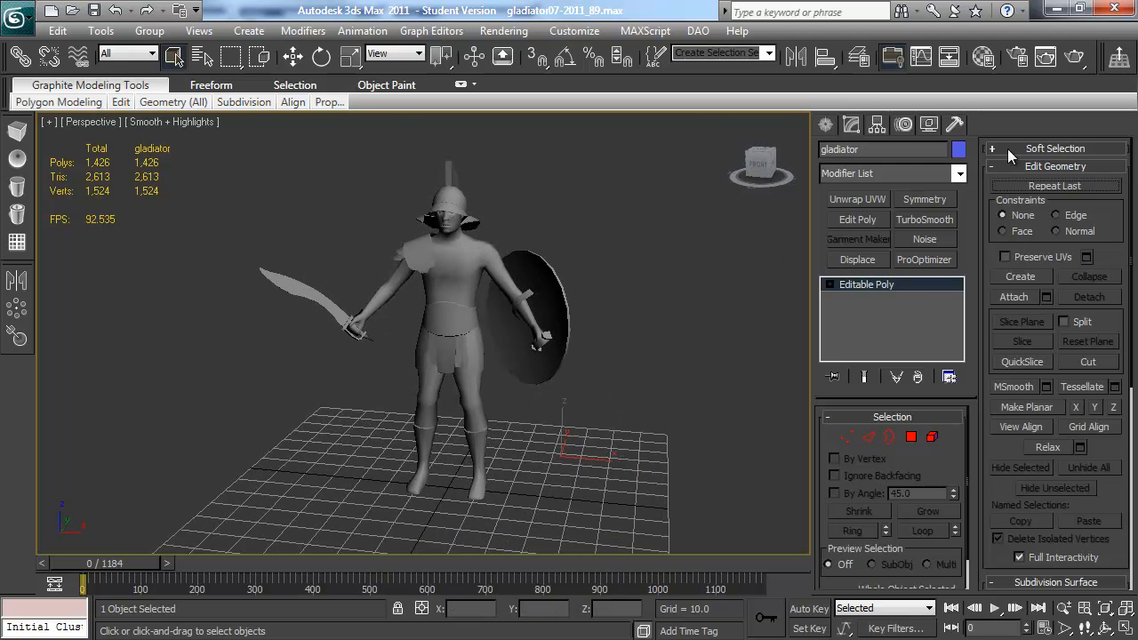
pyautogui.click(955, 124)
pyautogui.click(869, 442)
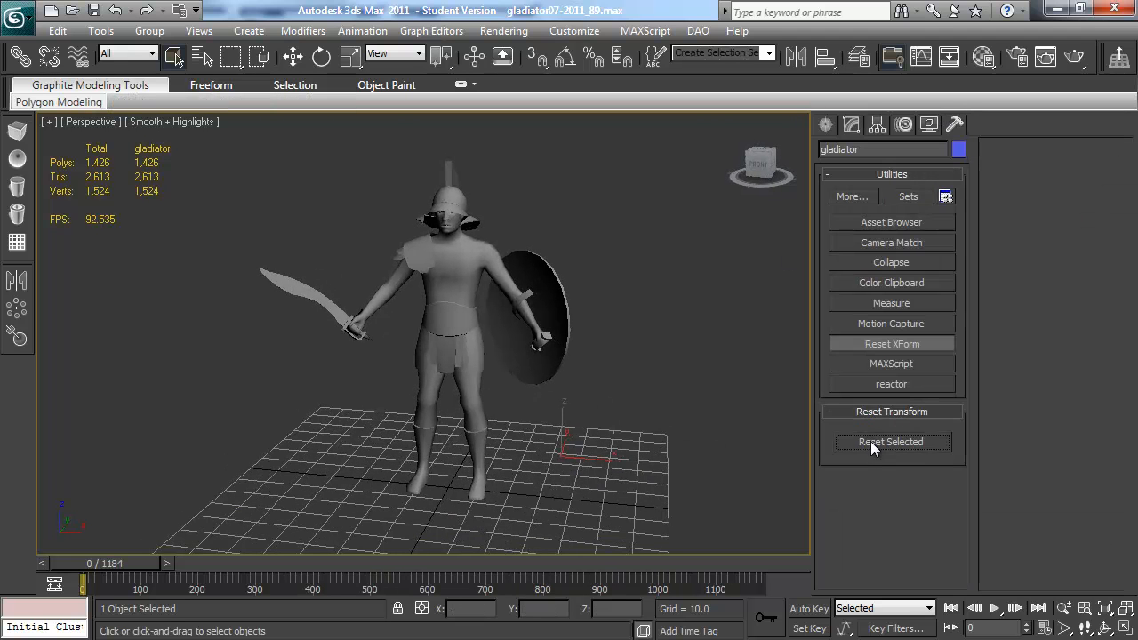
pyautogui.click(852, 126)
pyautogui.rightClick(889, 285)
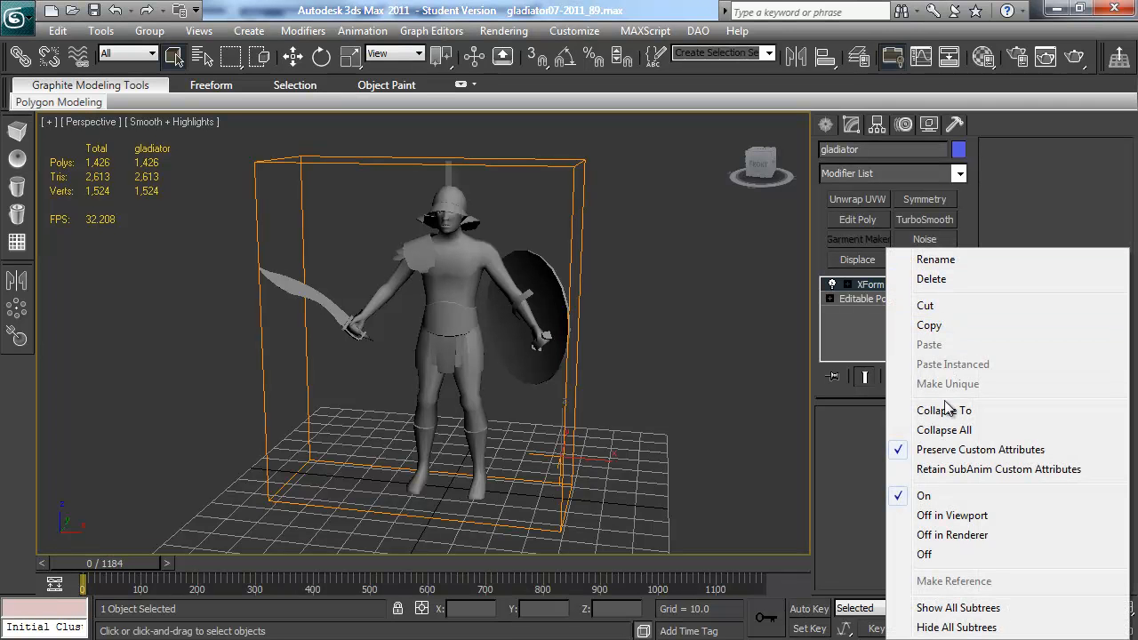
pyautogui.click(944, 410)
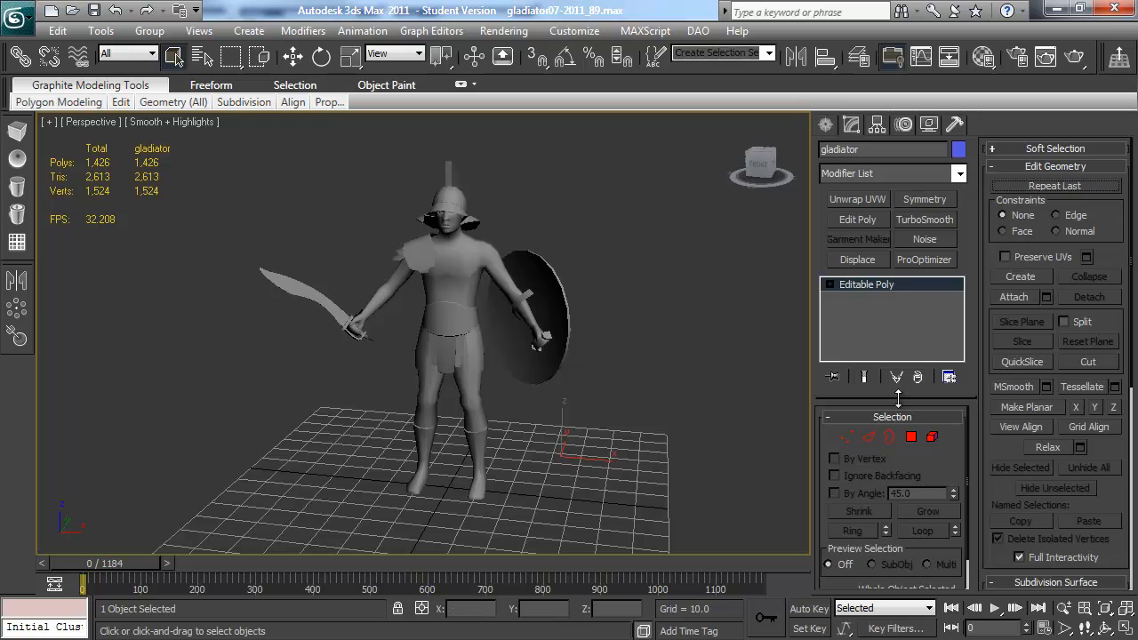
# Add an Unwrap UVW modifier to the gladiator and open its UVs for editing.
pyautogui.click(958, 174)
pyautogui.write('u')
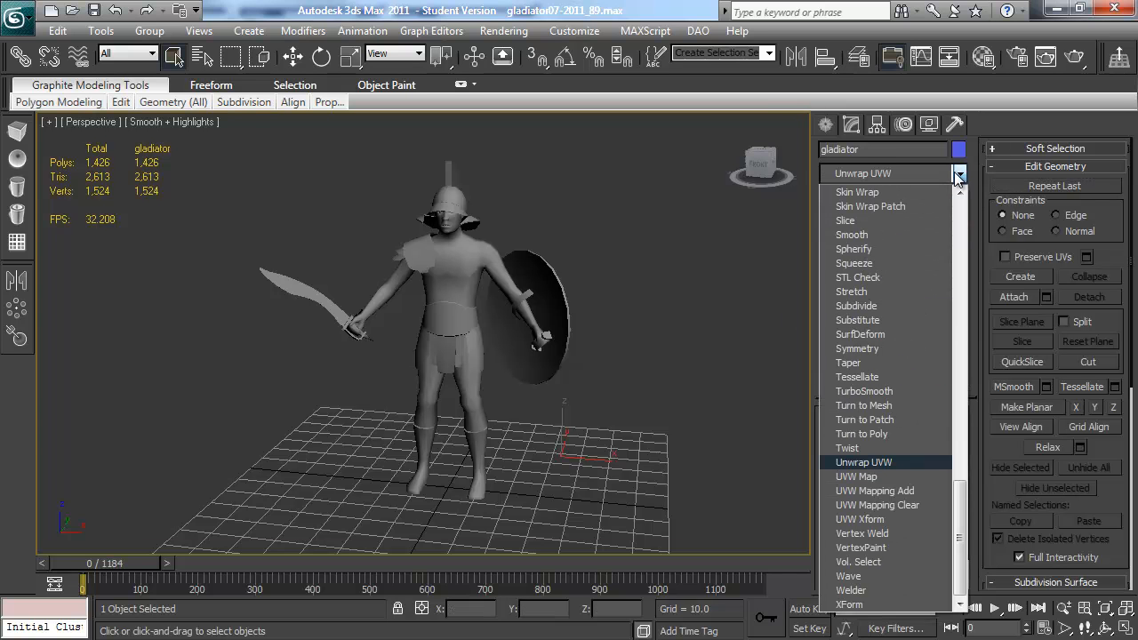
pyautogui.press('Return')
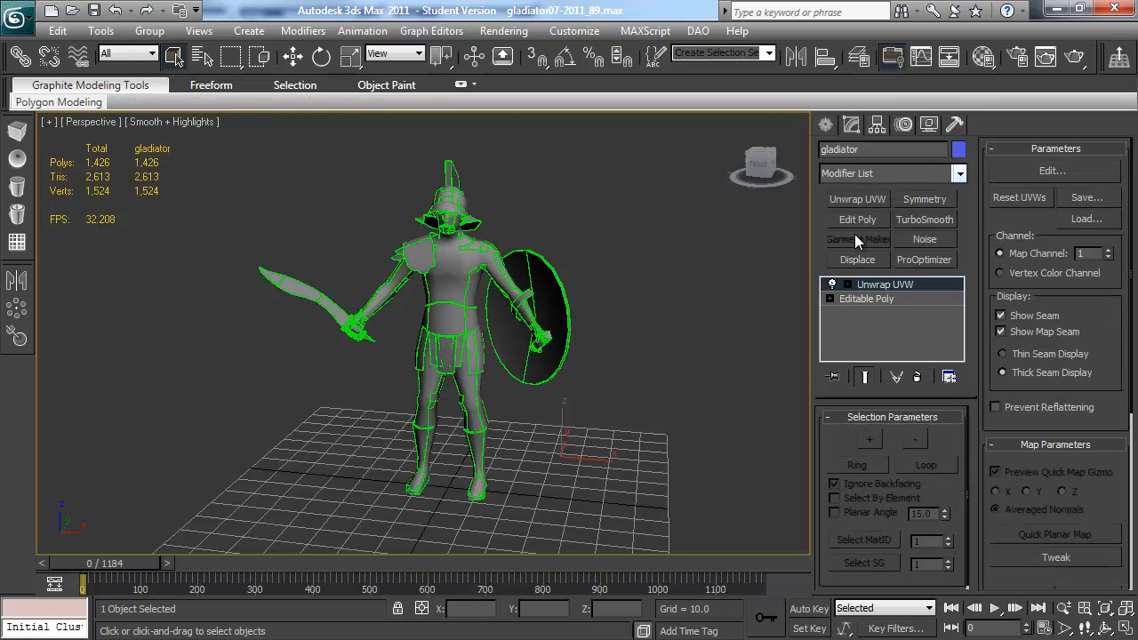
pyautogui.click(1049, 169)
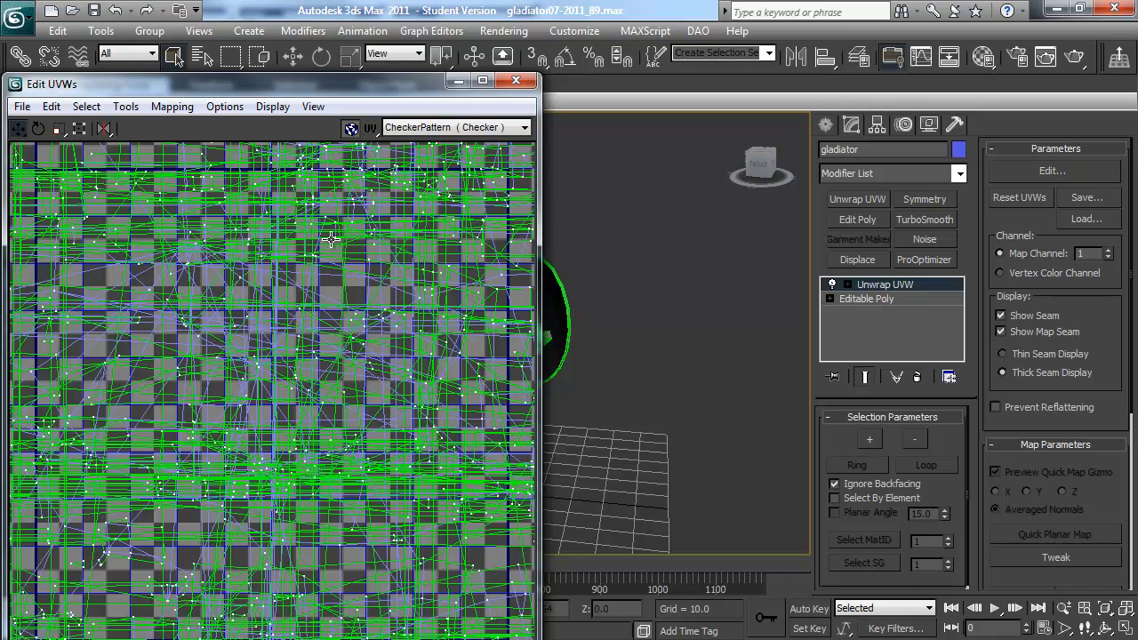
# Expand the Unwrap UVW modifier's sub-object levels and set the selection level to Face.
pyautogui.hotkey('ctrl', 'a')
pyautogui.click(848, 285)
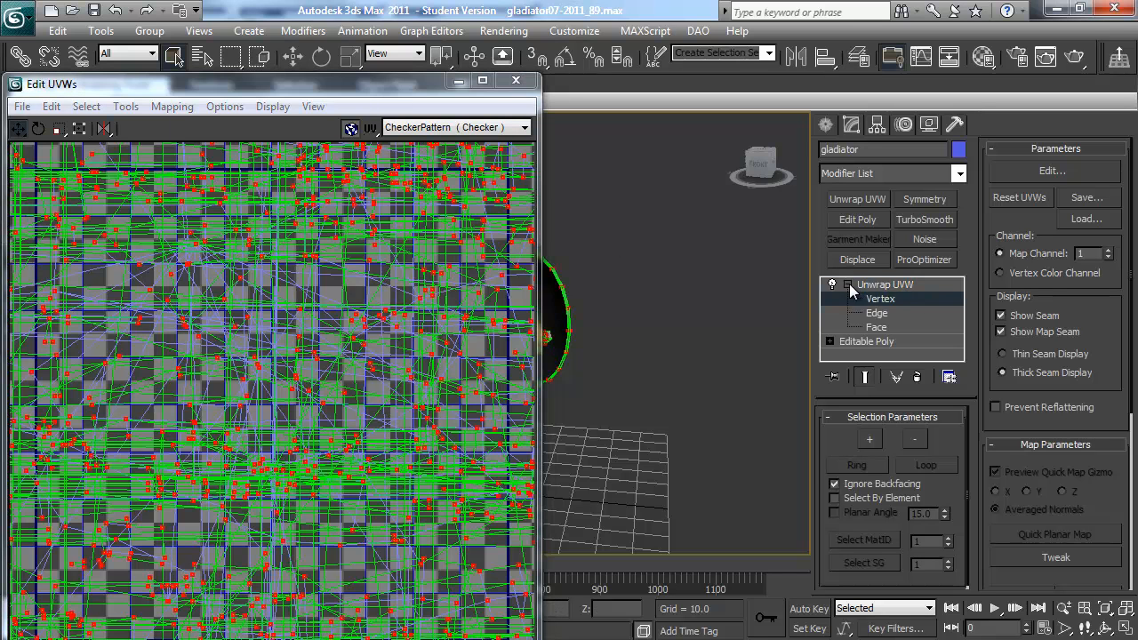
pyautogui.click(889, 327)
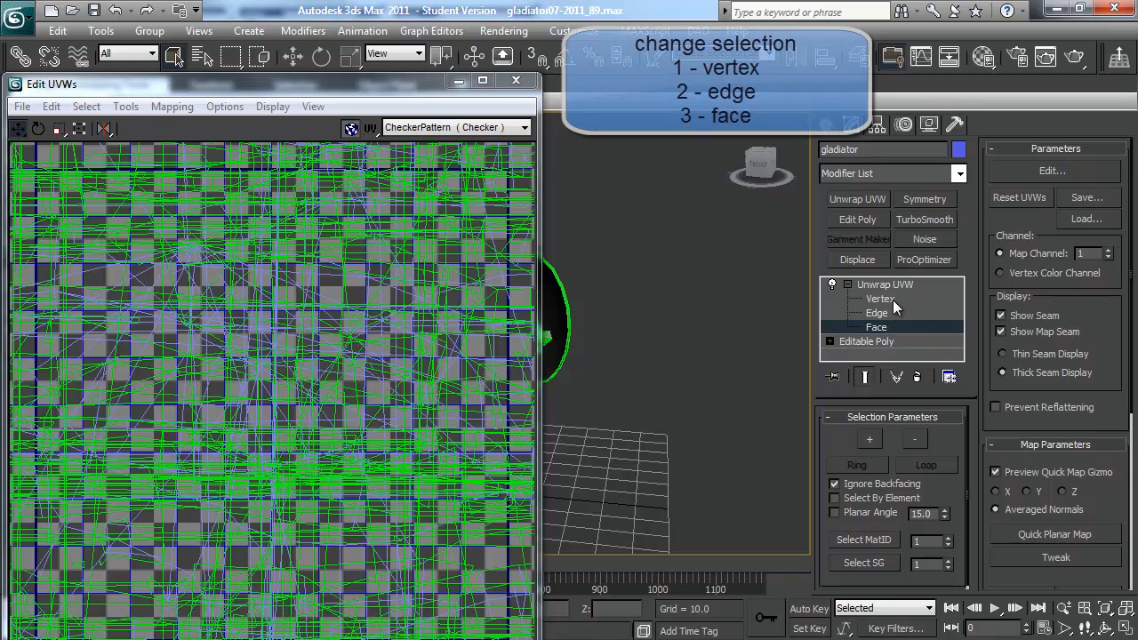
pyautogui.press('1')
pyautogui.press('2')
pyautogui.press('3')
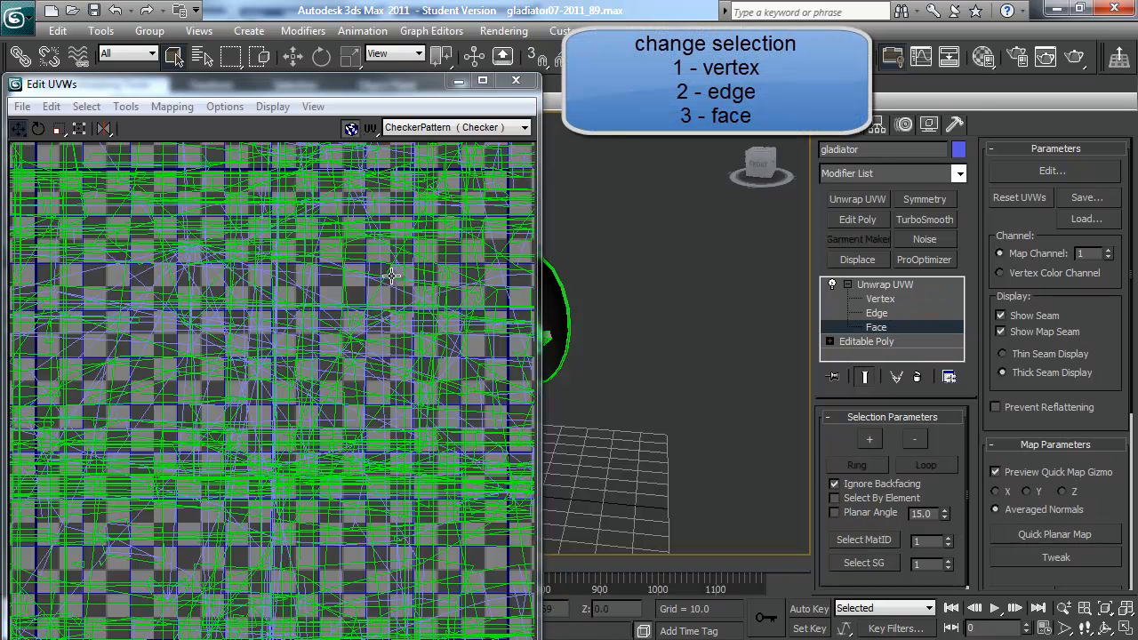
# Apply Flatten Mapping to all faces with a face angle threshold of 45.0 and spacing of 0.02.
pyautogui.hotkey('ctrl', 'a')
pyautogui.click(171, 106)
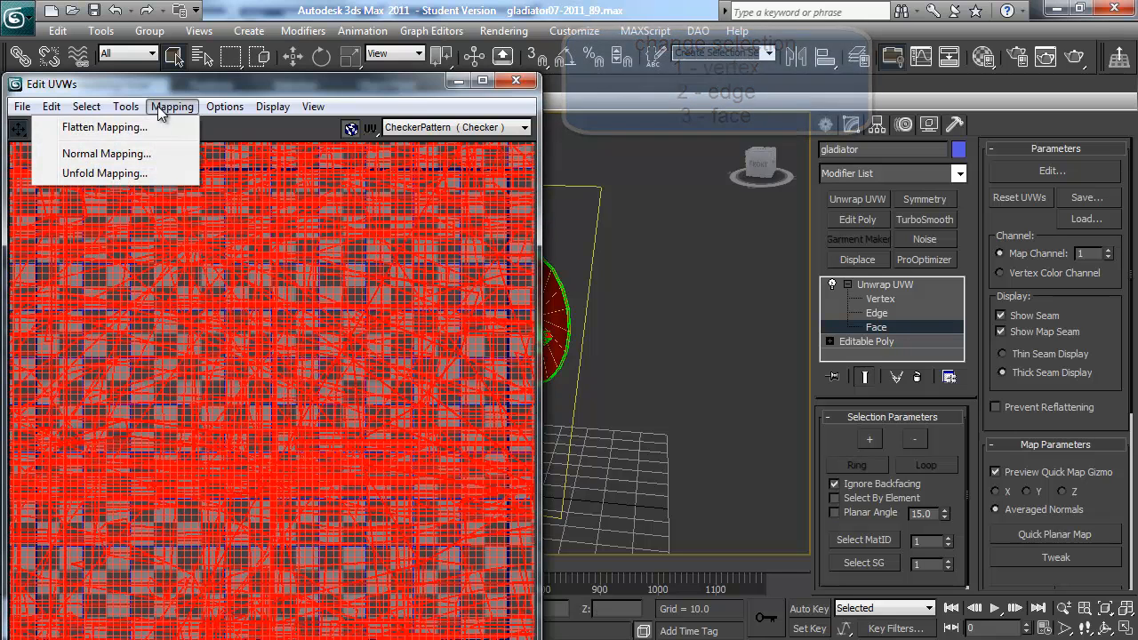
pyautogui.click(153, 130)
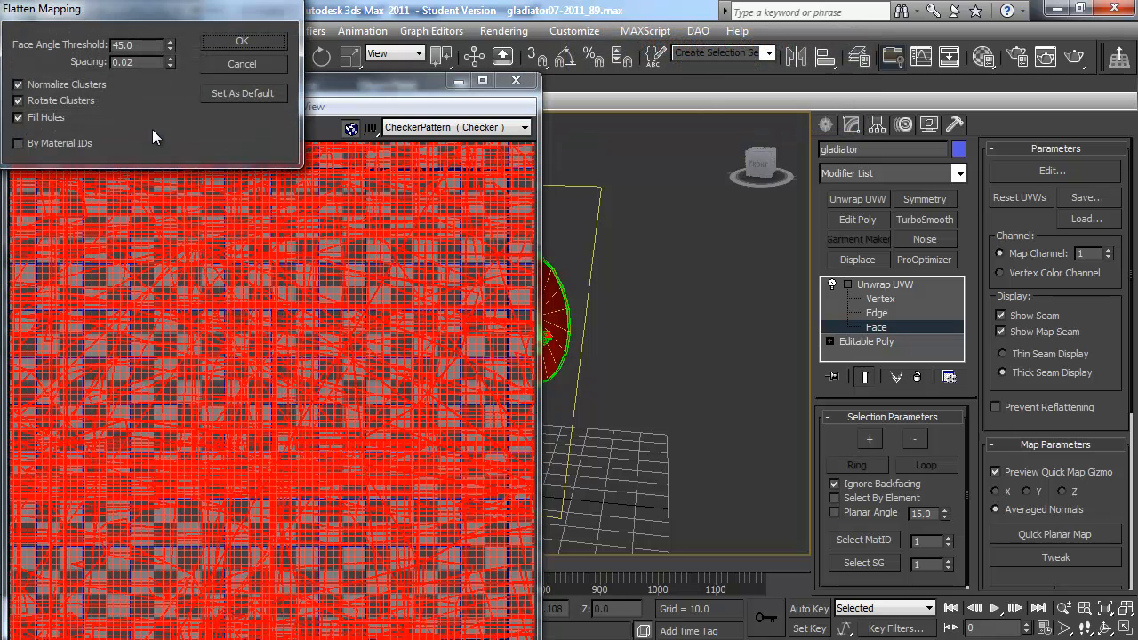
pyautogui.click(233, 40)
pyautogui.scroll(-4, 283, 306)
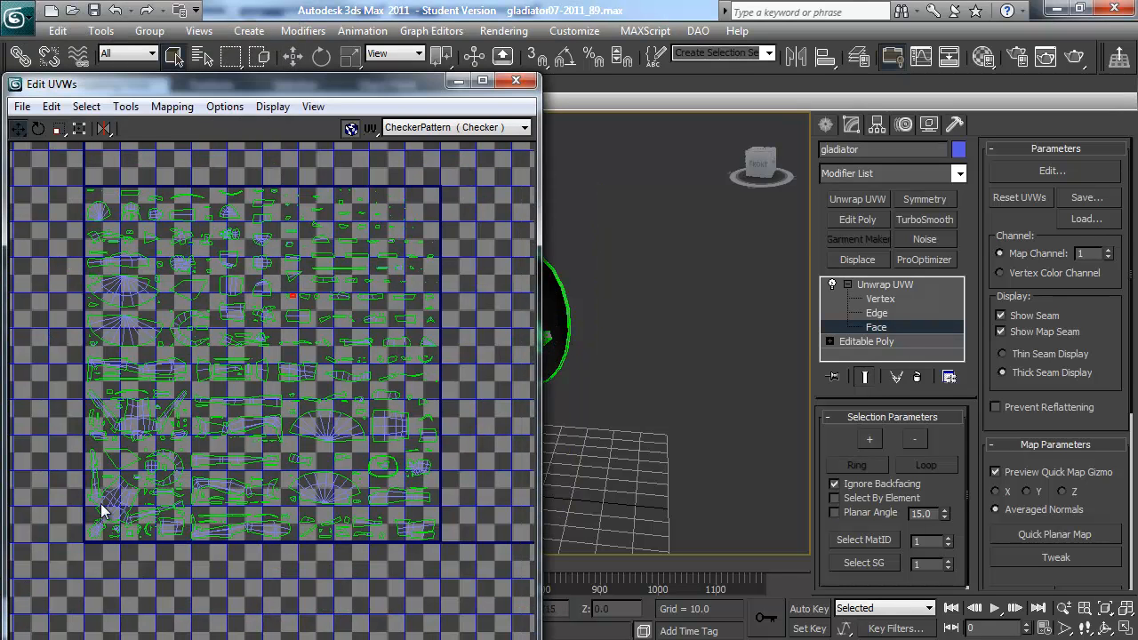
# Move all the flattened UV clusters out to the left of the texture square, leaving it empty.
pyautogui.hotkey('ctrl', 'a')
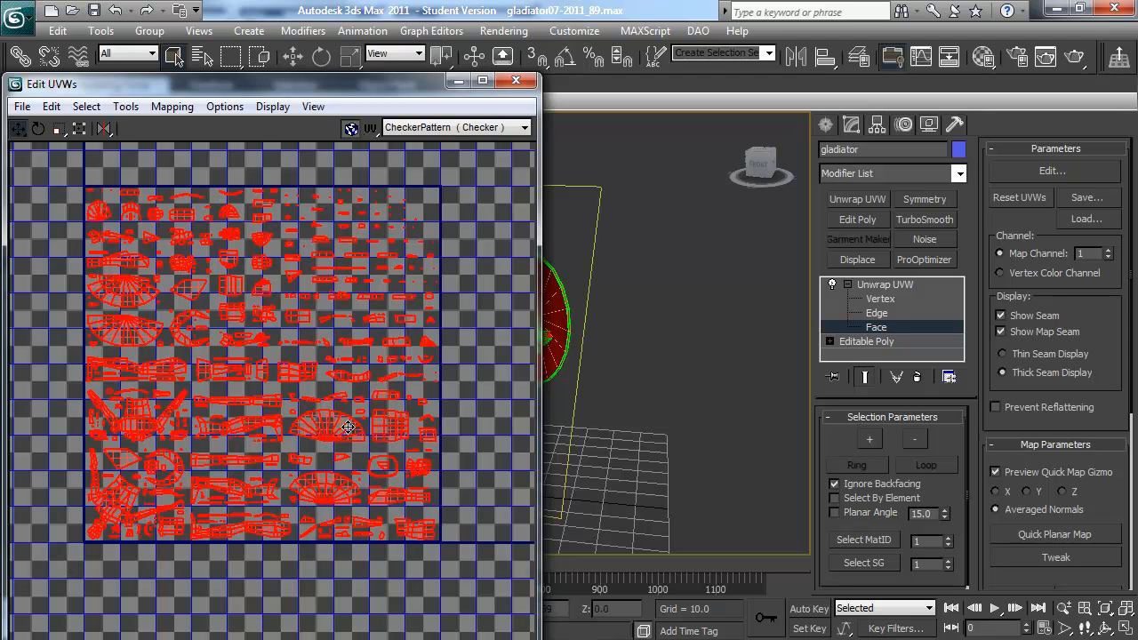
pyautogui.scroll(-3, 267, 442)
pyautogui.moveTo(330, 427); pyautogui.dragTo(368, 419, button='middle')
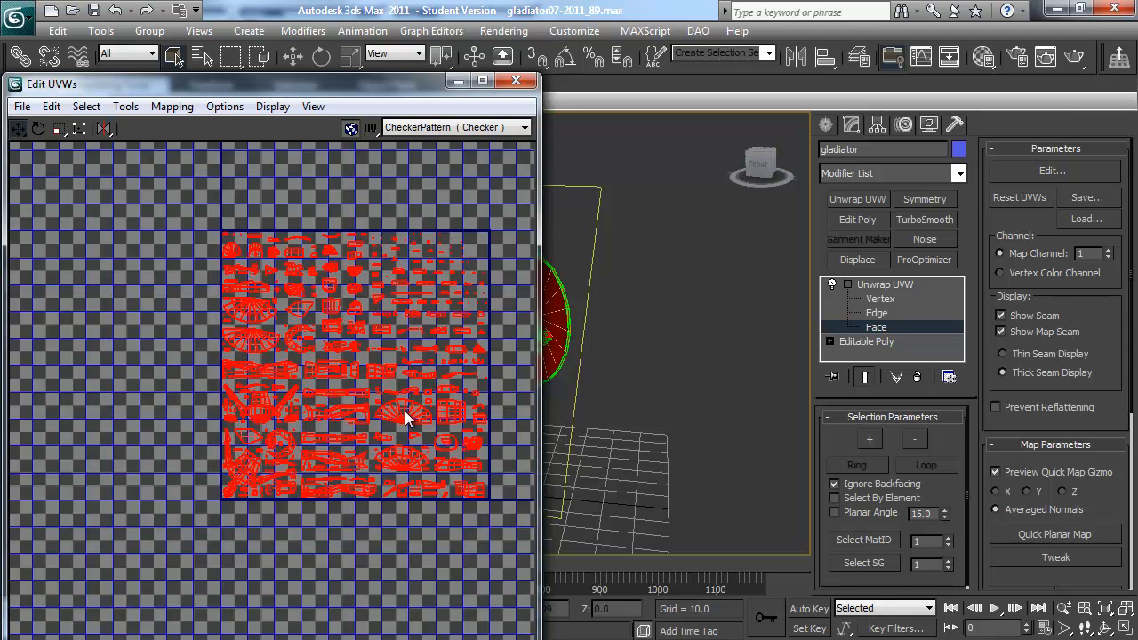
pyautogui.moveTo(416, 413); pyautogui.dragTo(144, 412)
pyautogui.moveTo(205, 408); pyautogui.dragTo(233, 399, button='middle')
pyautogui.scroll(-2, 230, 406)
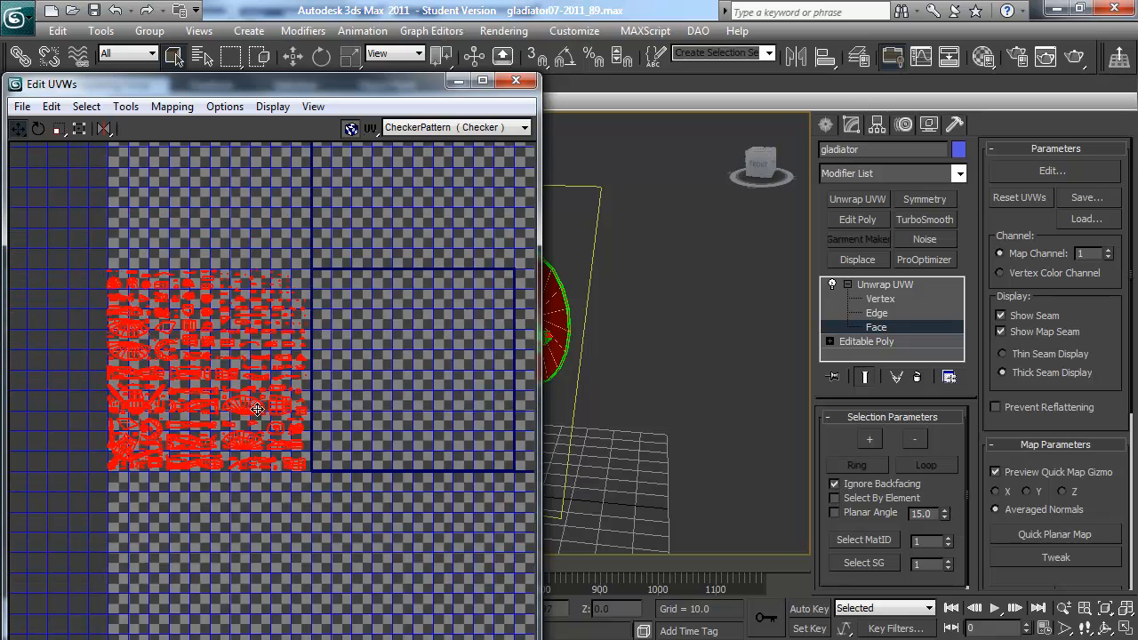
pyautogui.moveTo(241, 405); pyautogui.dragTo(165, 405)
pyautogui.click(266, 317)
pyautogui.moveTo(266, 316); pyautogui.dragTo(318, 305, button='middle')
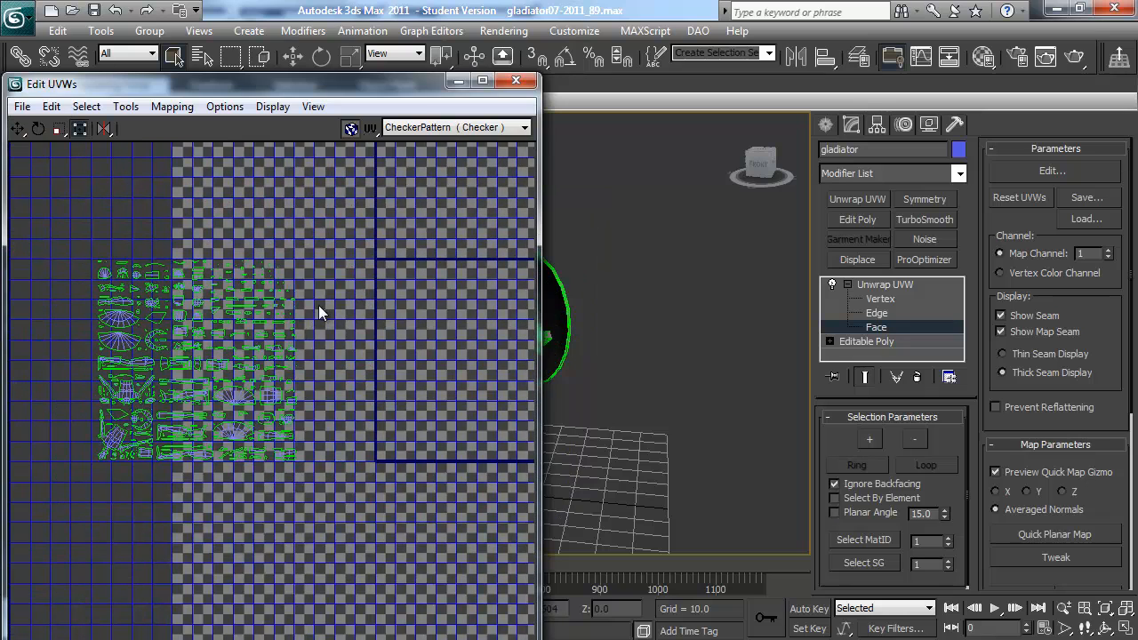
# Select the upper of the two large fan-shaped UV clusters in Freeform mode, undoing the trial edit.
pyautogui.scroll(8, 204, 312)
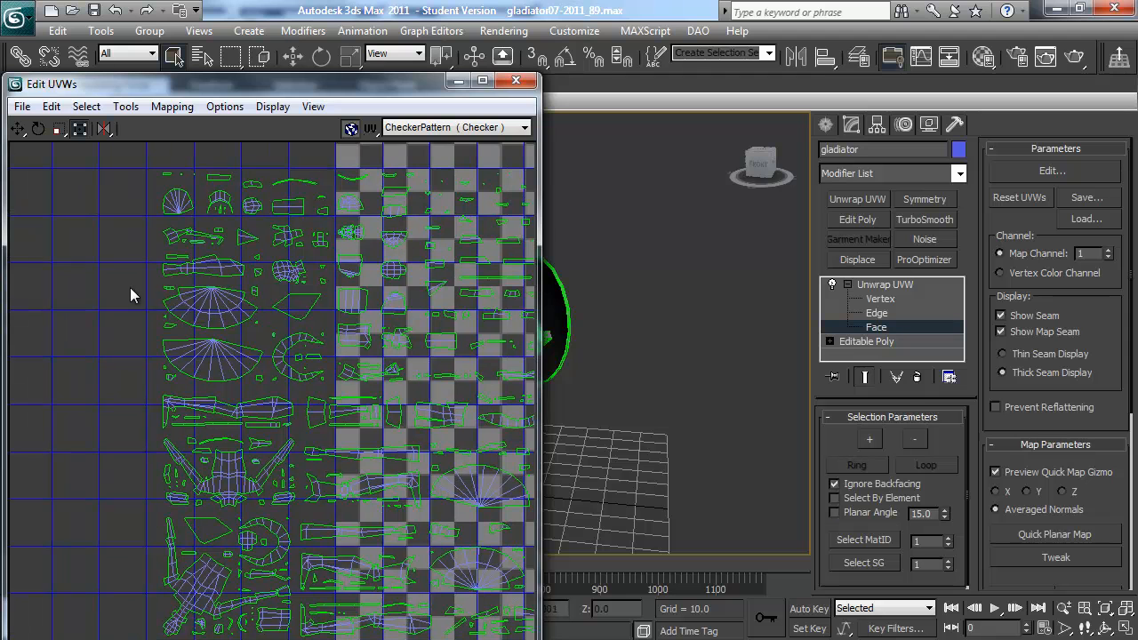
pyautogui.click(182, 307)
pyautogui.moveTo(182, 307); pyautogui.dragTo(180, 317, button='middle')
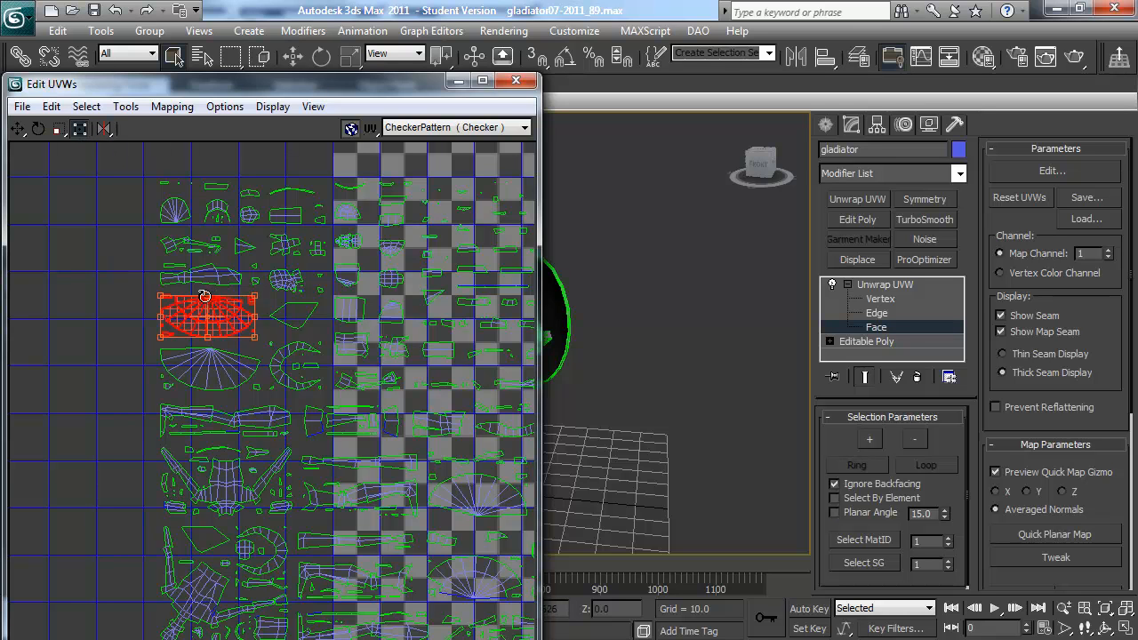
pyautogui.click(140, 272)
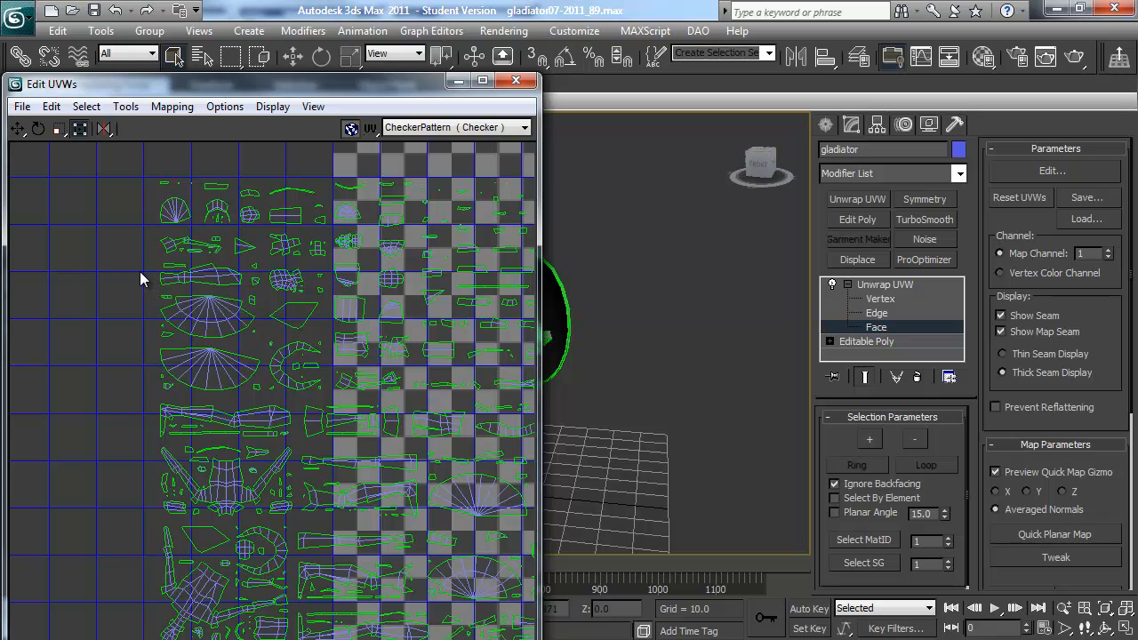
pyautogui.moveTo(269, 339); pyautogui.dragTo(235, 309)
pyautogui.hotkey('ctrl', 'z')
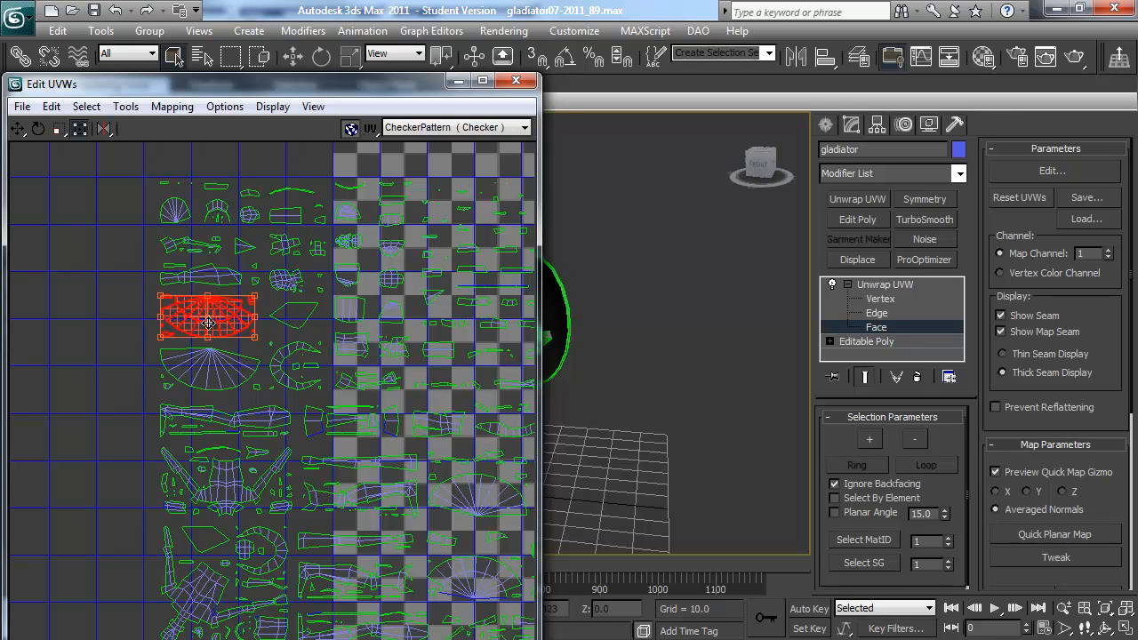
# Rotate the selected fan-shaped UV cluster about half a turn, try scaling it by a corner, and deselect it.
pyautogui.moveTo(254, 316); pyautogui.dragTo(122, 313)
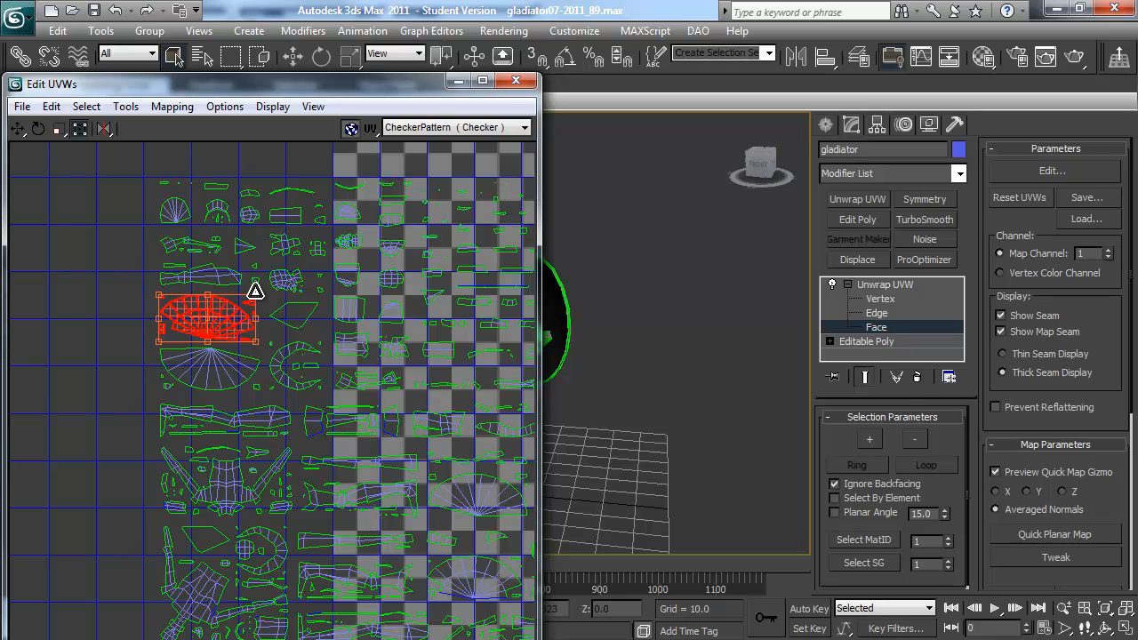
pyautogui.moveTo(257, 300); pyautogui.dragTo(206, 305)
pyautogui.moveTo(256, 290); pyautogui.dragTo(192, 312)
pyautogui.rightClick(169, 317)
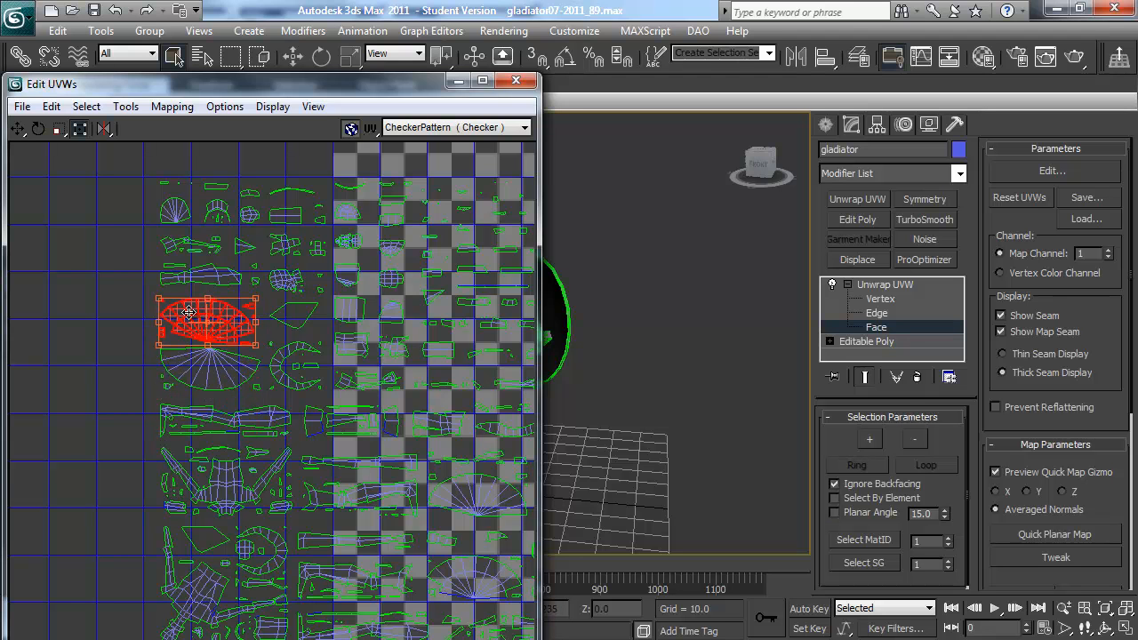
pyautogui.click(126, 313)
pyautogui.scroll(-6, 125, 312)
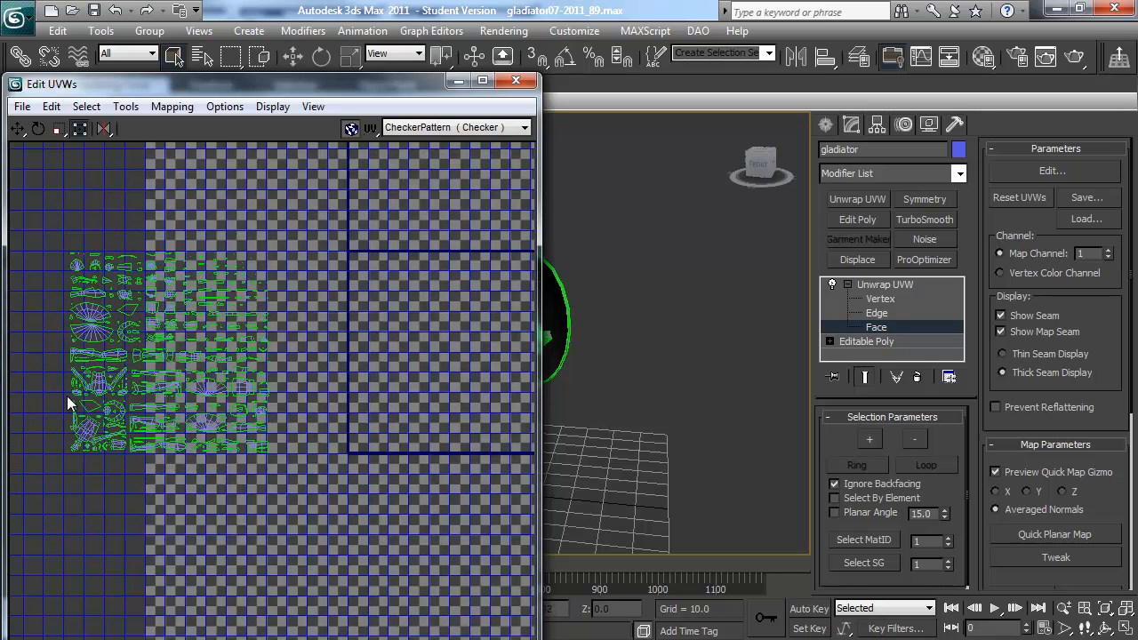
# Close the UV editor and collapse the Unwrap UVW modifier into the gladiator's Editable Poly.
pyautogui.click(517, 82)
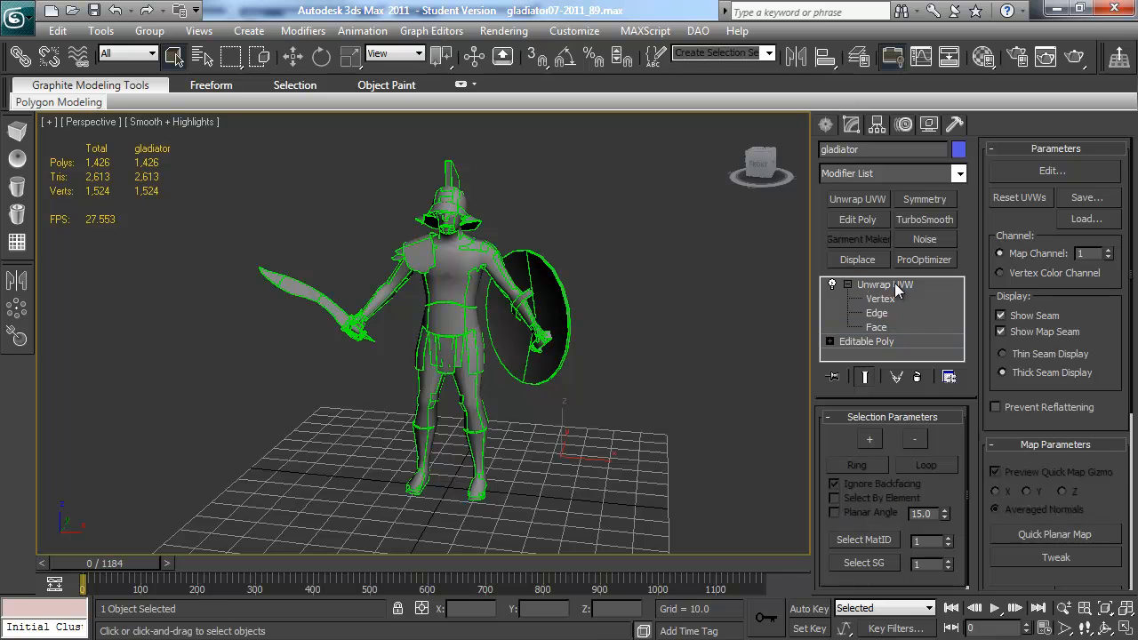
pyautogui.rightClick(894, 283)
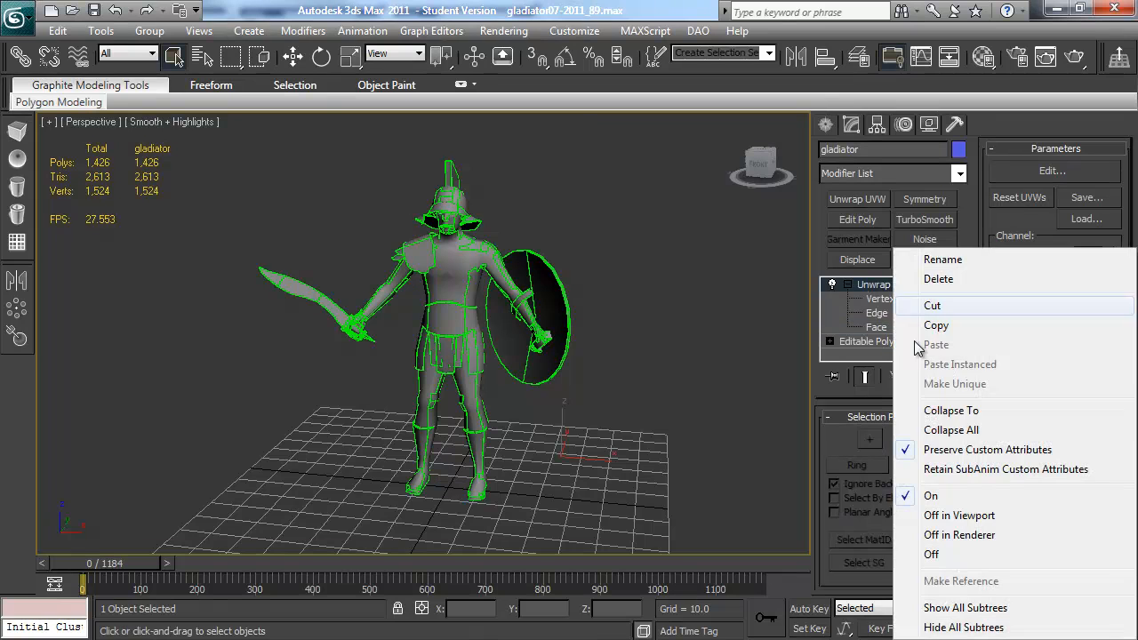
pyautogui.click(886, 281)
pyautogui.click(884, 282)
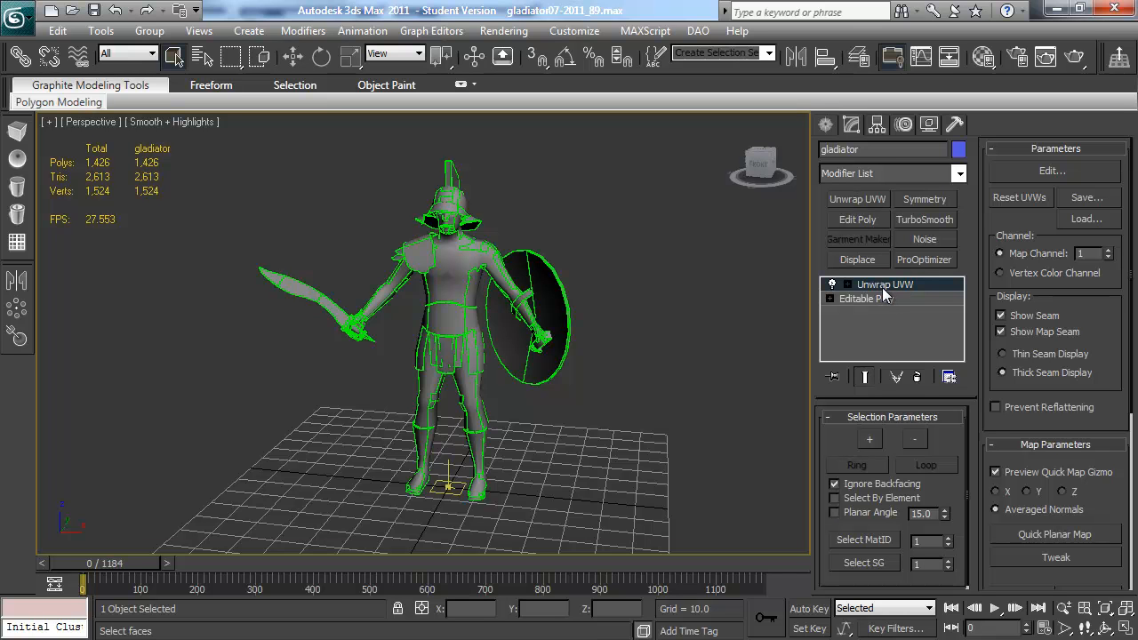
pyautogui.rightClick(885, 286)
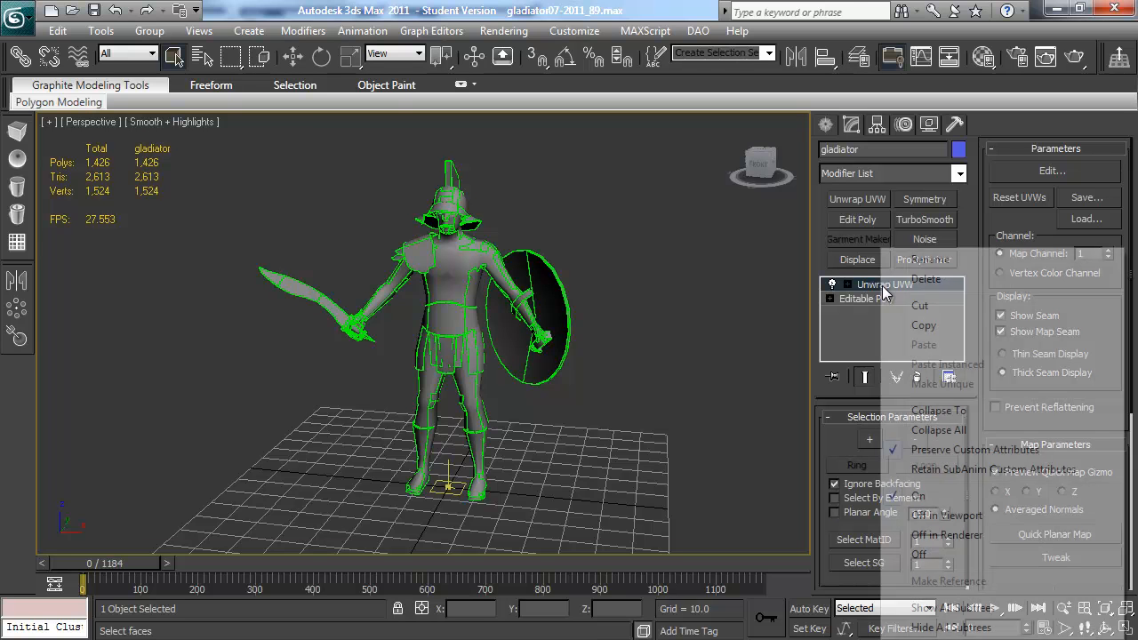
pyautogui.click(973, 410)
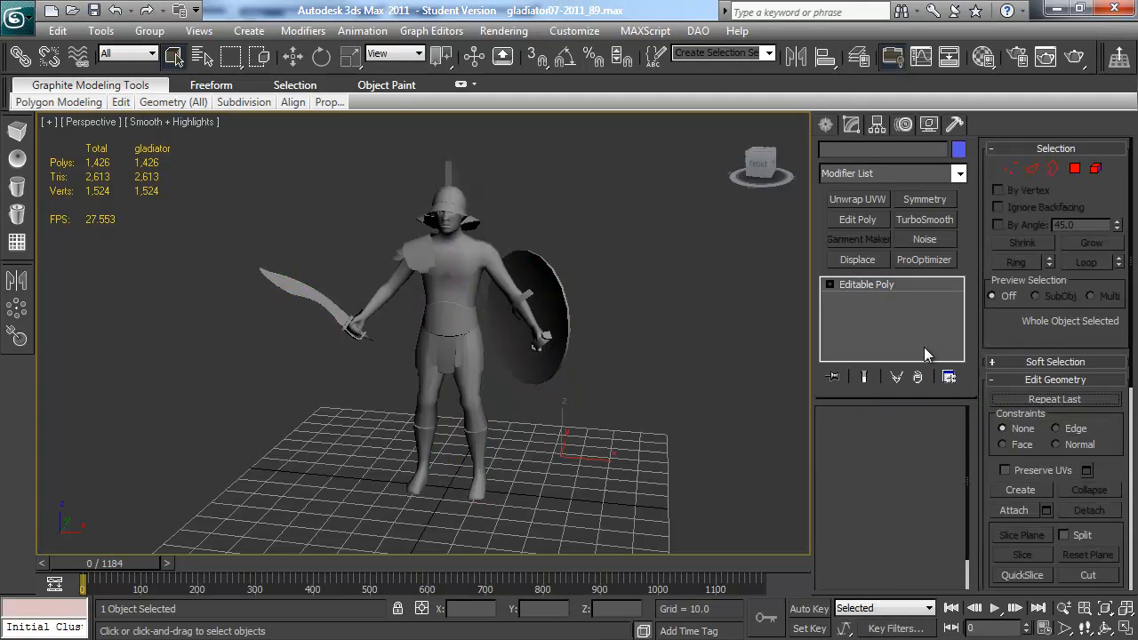
# Select the shield as an element, add an Unwrap UVW modifier to it, and open its UVs for editing.
pyautogui.click(931, 436)
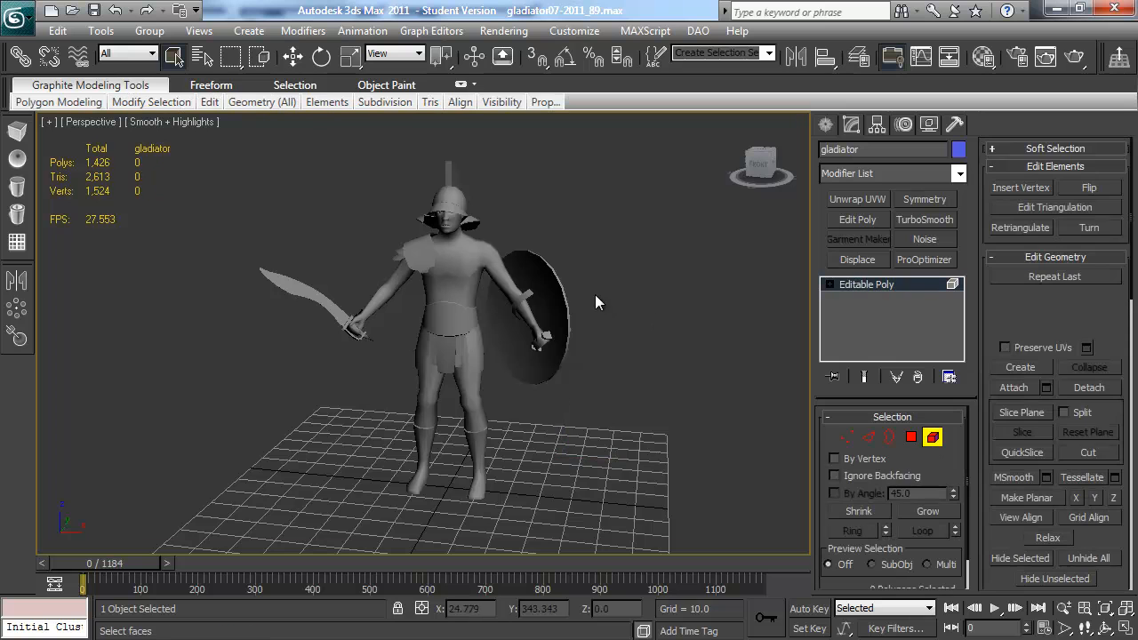
pyautogui.click(550, 285)
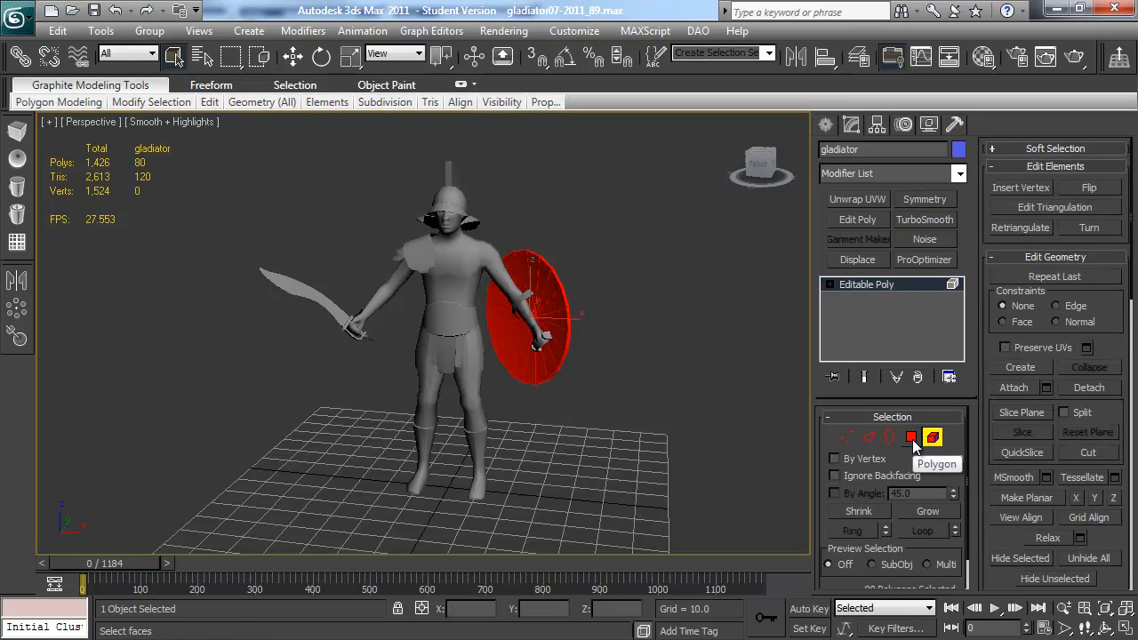
pyautogui.keyDown('alt'); pyautogui.moveTo(564, 272); pyautogui.dragTo(533, 275, button='middle'); pyautogui.keyUp('alt')
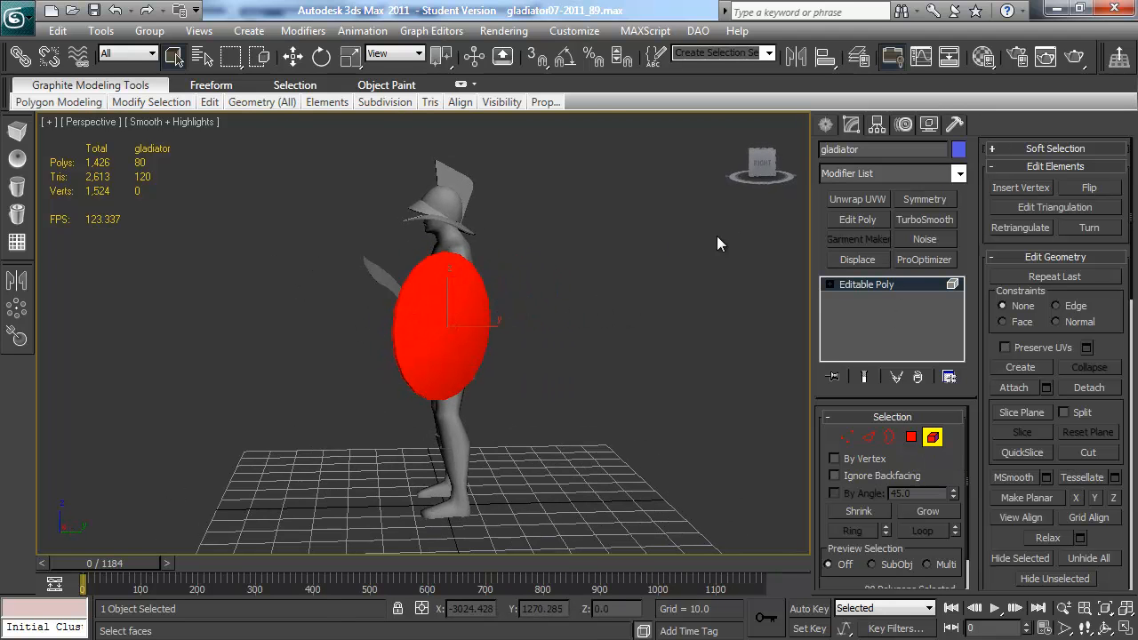
pyautogui.click(875, 197)
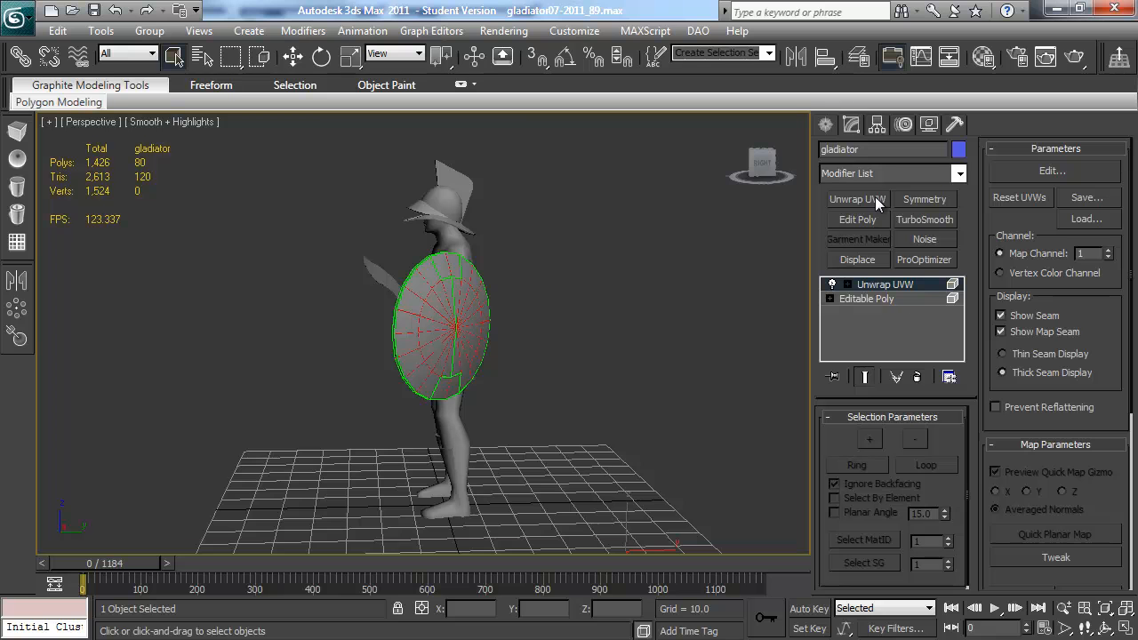
pyautogui.click(1052, 170)
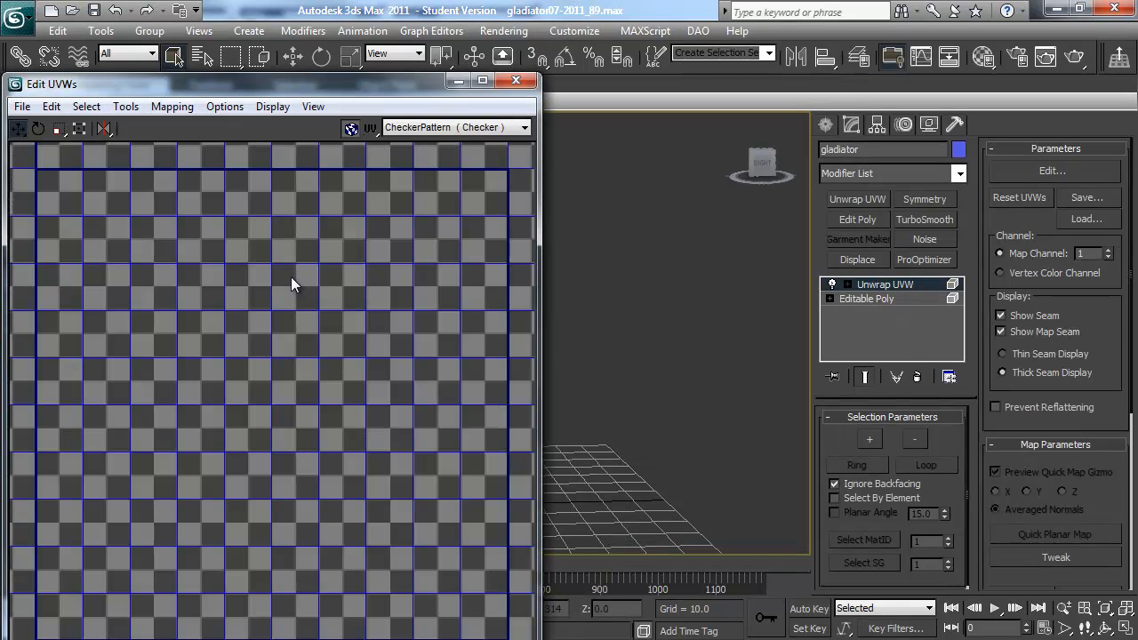
# Select all of the shield's UV clusters outside the texture square and switch to face selection.
pyautogui.scroll(-4, 290, 277)
pyautogui.moveTo(120, 259); pyautogui.dragTo(281, 433)
pyautogui.click(322, 357)
pyautogui.press('3')
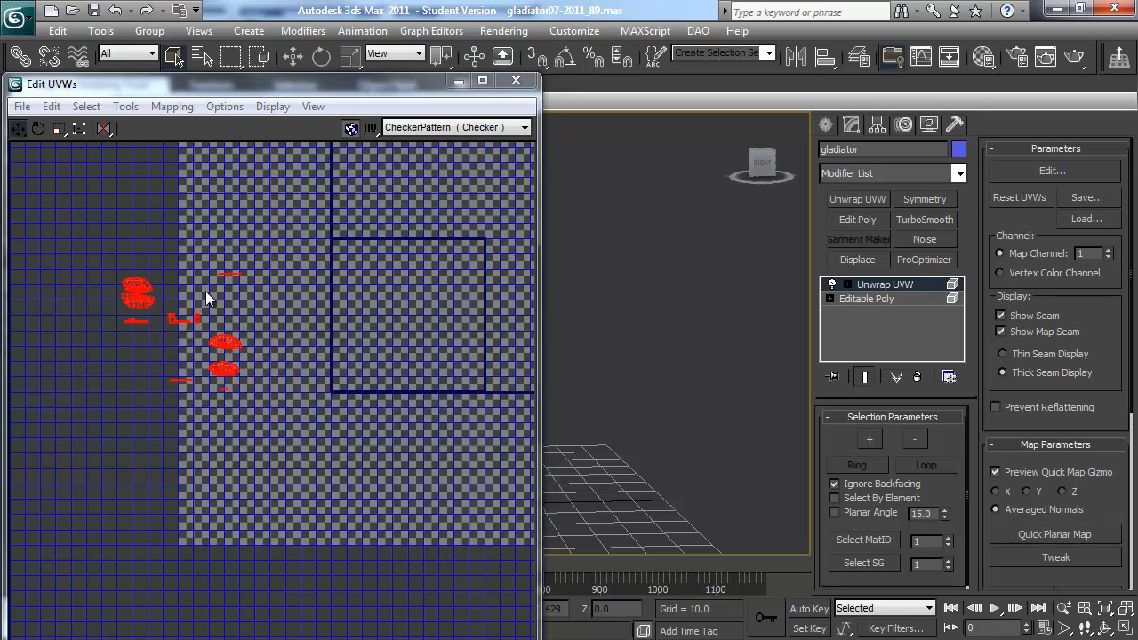
# Move the shield's selected UV clusters across to the opposite side of the texture square.
pyautogui.moveTo(224, 336); pyautogui.dragTo(444, 336)
pyautogui.scroll(2, 408, 335)
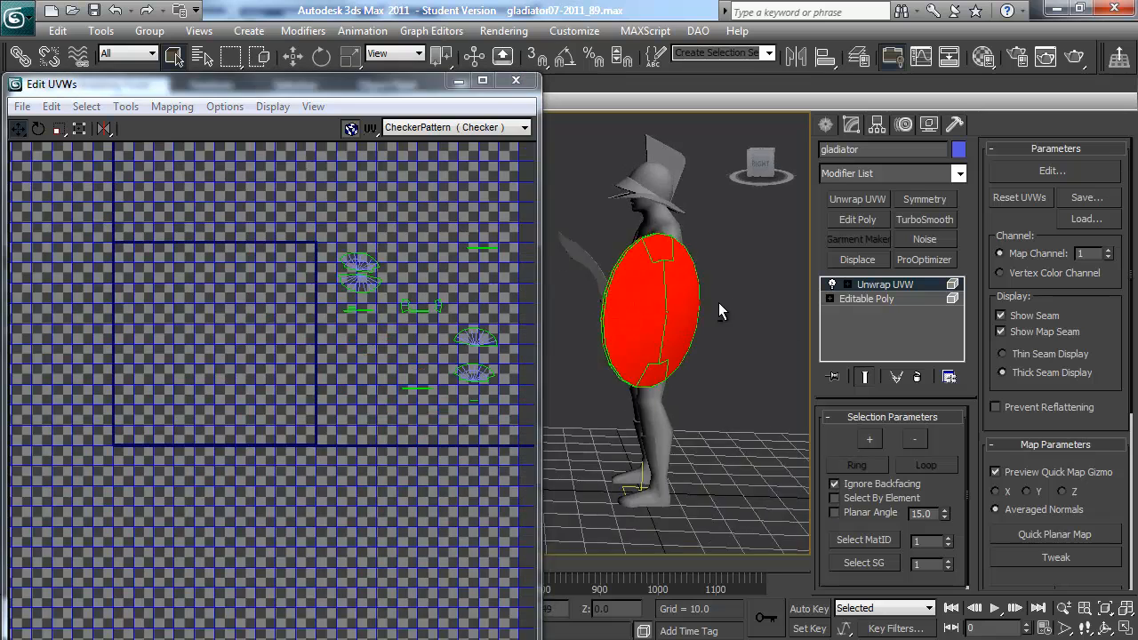
# Examine the seams on the shield's front and back from several angles on the model.
pyautogui.moveTo(718, 302)
pyautogui.keyDown('alt'); pyautogui.mouseDown(button='middle')
pyautogui.moveTo(693, 300)
pyautogui.moveTo(723, 328)
pyautogui.moveTo(871, 323)
pyautogui.moveTo(715, 317)
pyautogui.mouseUp(button='middle'); pyautogui.keyUp('alt')
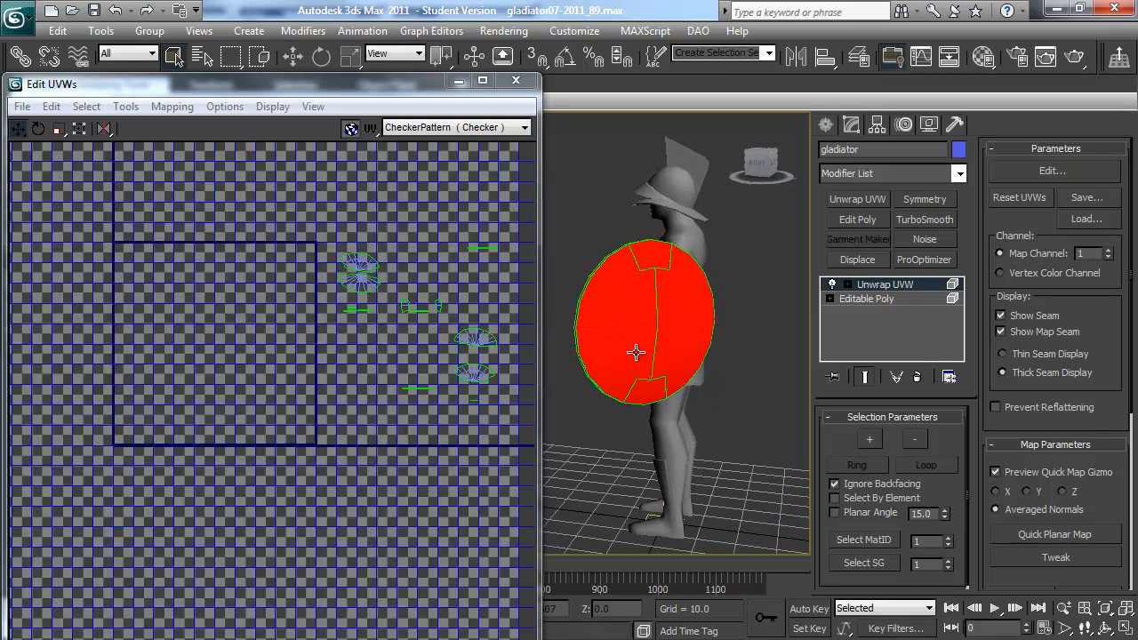
pyautogui.keyDown('alt'); pyautogui.moveTo(666, 354); pyautogui.dragTo(604, 386, button='middle'); pyautogui.keyUp('alt')
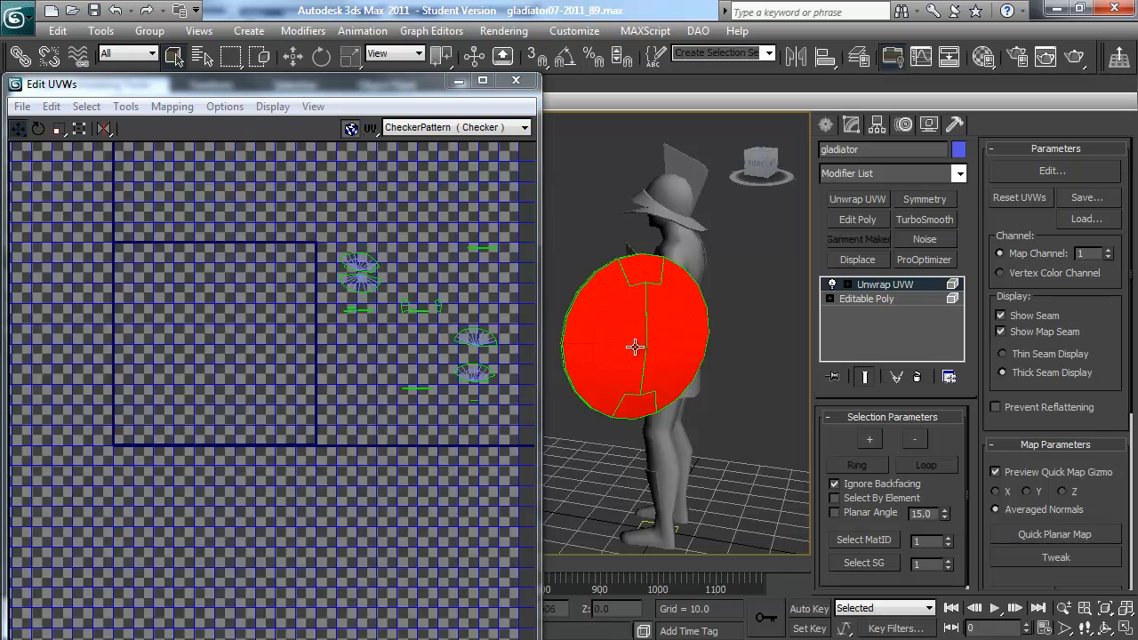
pyautogui.scroll(3, 651, 337)
pyautogui.scroll(-2, 595, 330)
pyautogui.scroll(-1, 593, 335)
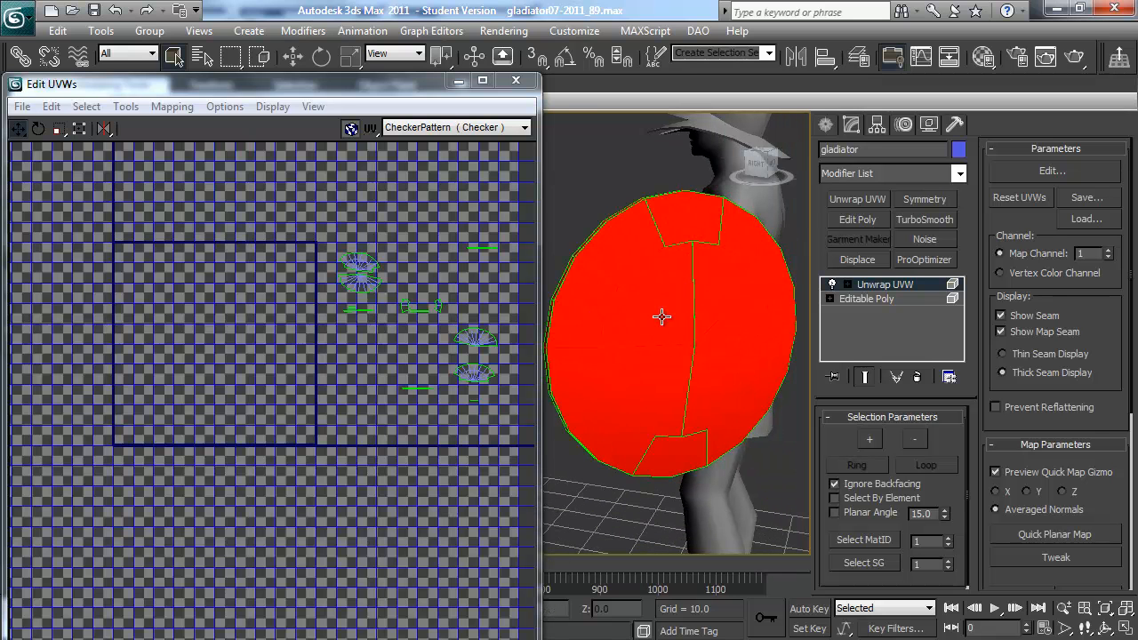
pyautogui.scroll(-3, 673, 269)
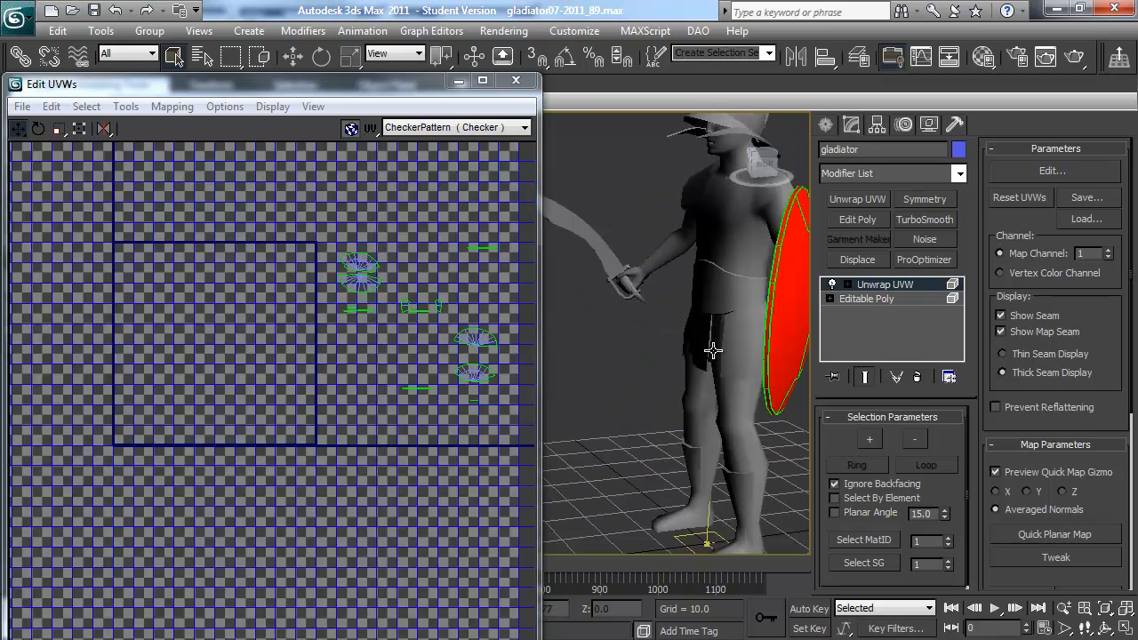
pyautogui.keyDown('alt'); pyautogui.moveTo(673, 270); pyautogui.dragTo(783, 315, button='middle'); pyautogui.keyUp('alt')
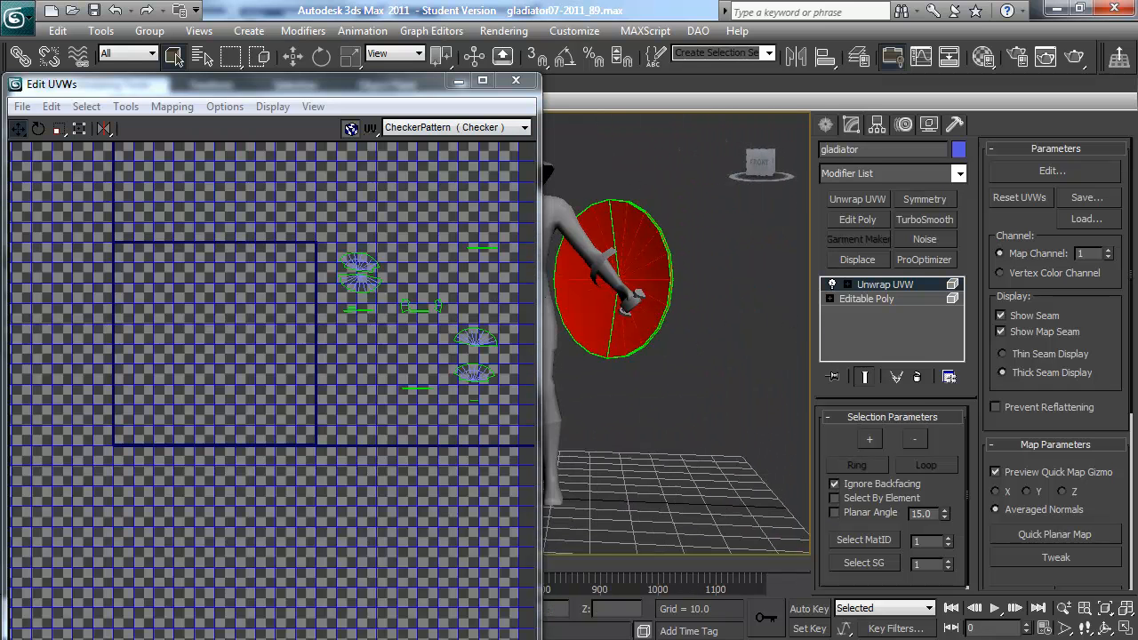
pyautogui.keyDown('alt'); pyautogui.moveTo(623, 347); pyautogui.dragTo(737, 341, button='middle'); pyautogui.keyUp('alt')
pyautogui.scroll(2, 688, 352)
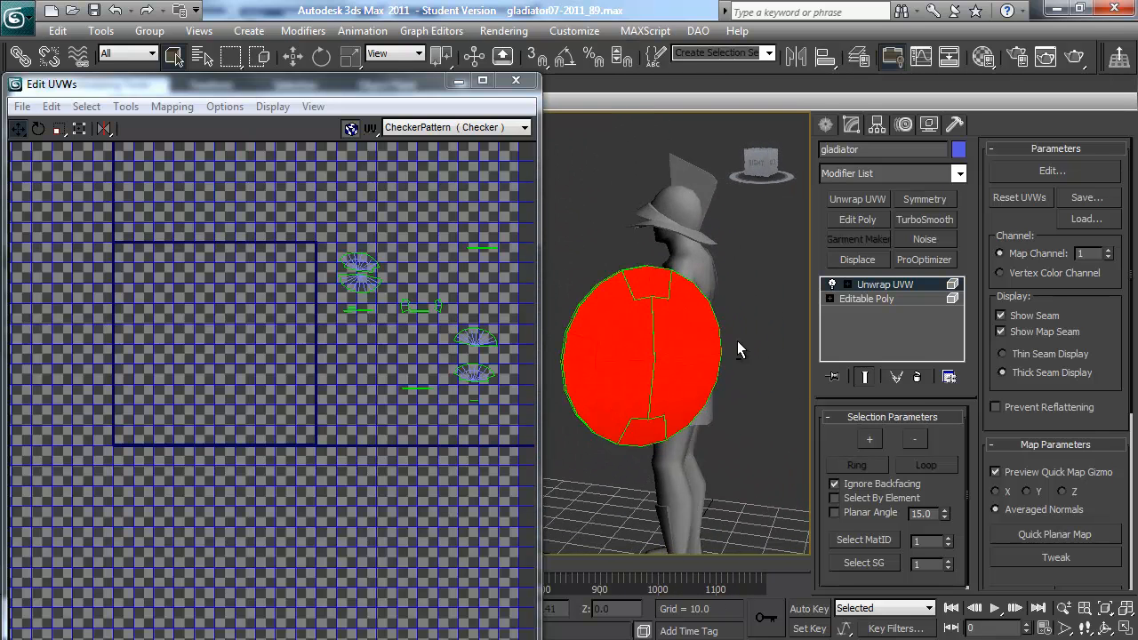
# Select a face near the centre of the shield's front and grow the selection until it covers the whole front.
pyautogui.click(673, 356)
pyautogui.scroll(5, 668, 355)
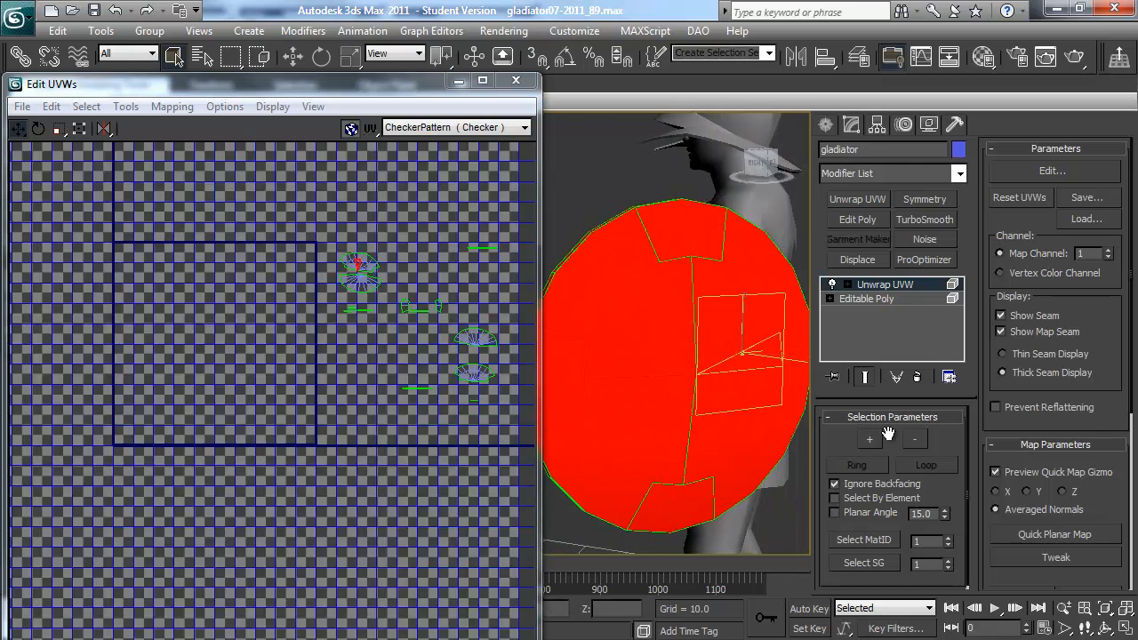
pyautogui.click(875, 438)
pyautogui.scroll(-5, 729, 395)
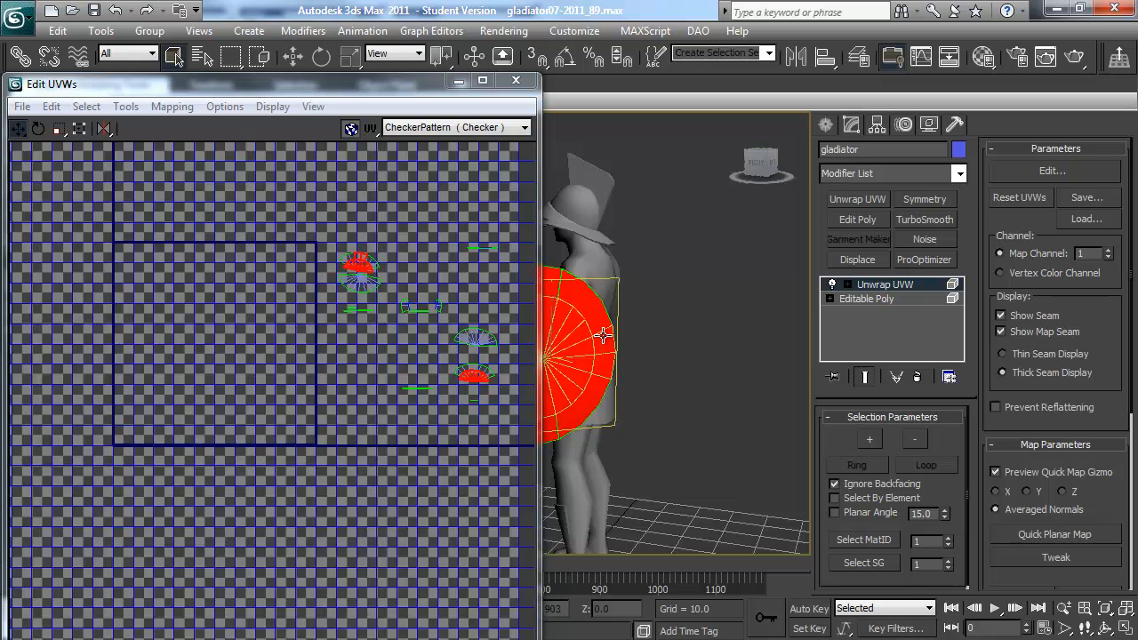
pyautogui.keyDown('alt'); pyautogui.moveTo(607, 366); pyautogui.dragTo(649, 379, button='middle'); pyautogui.keyUp('alt')
pyautogui.click(868, 440)
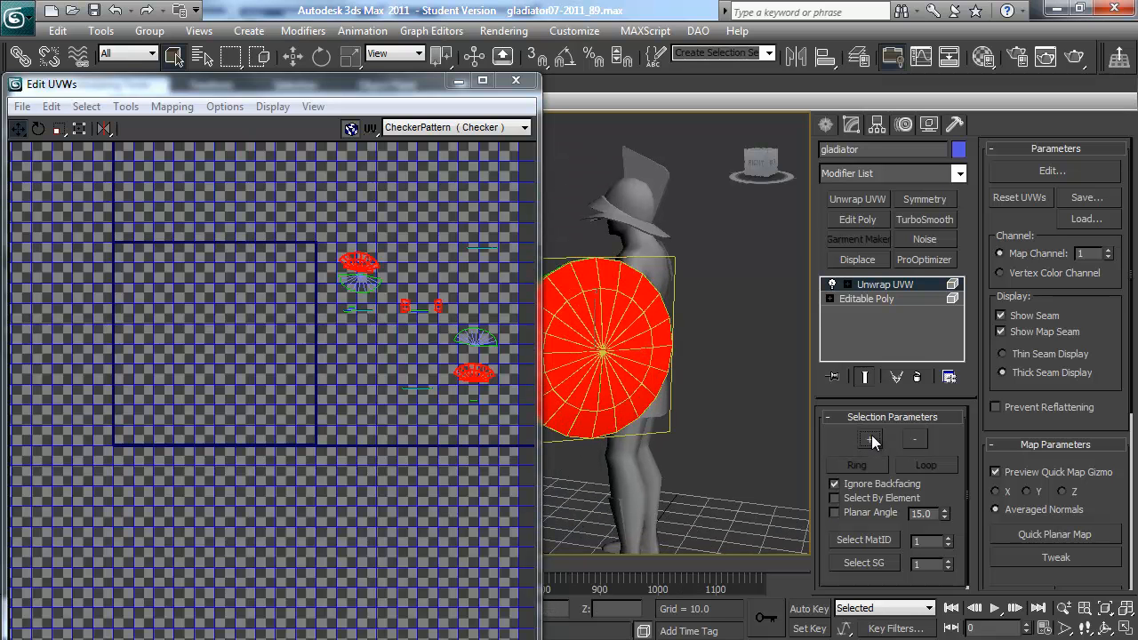
pyautogui.keyDown('alt'); pyautogui.moveTo(679, 365); pyautogui.dragTo(693, 364, button='middle'); pyautogui.keyUp('alt')
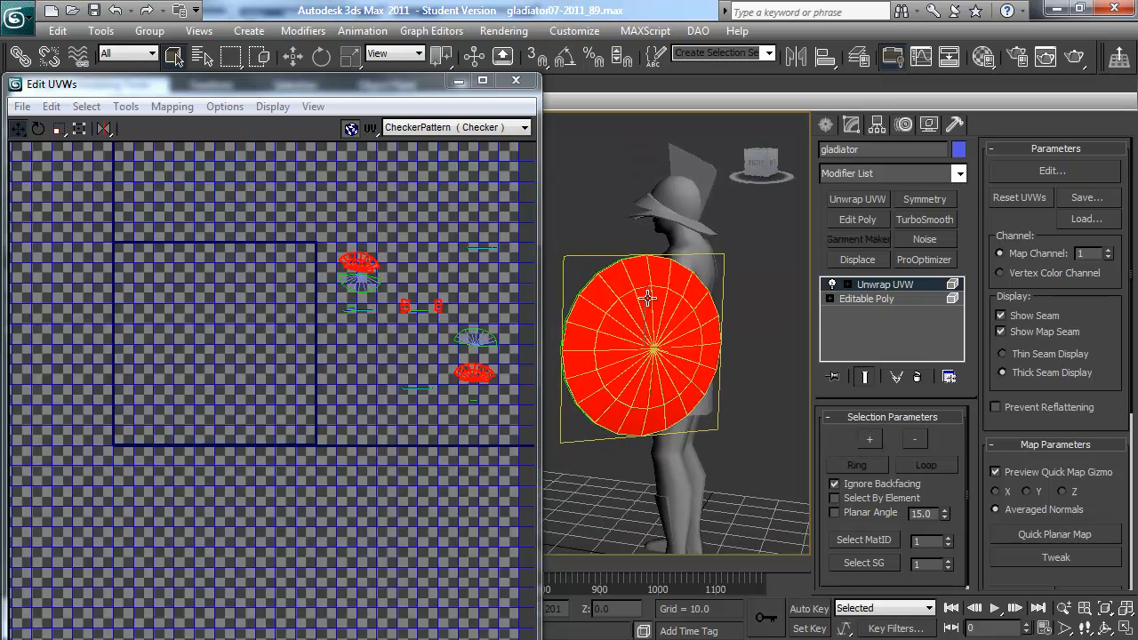
# Grow the face selection once more to include the thin faces around the shield's rim.
pyautogui.keyDown('alt'); pyautogui.moveTo(619, 318); pyautogui.dragTo(761, 343, button='middle'); pyautogui.keyUp('alt')
pyautogui.keyDown('alt'); pyautogui.moveTo(675, 276); pyautogui.dragTo(510, 250, button='middle'); pyautogui.keyUp('alt')
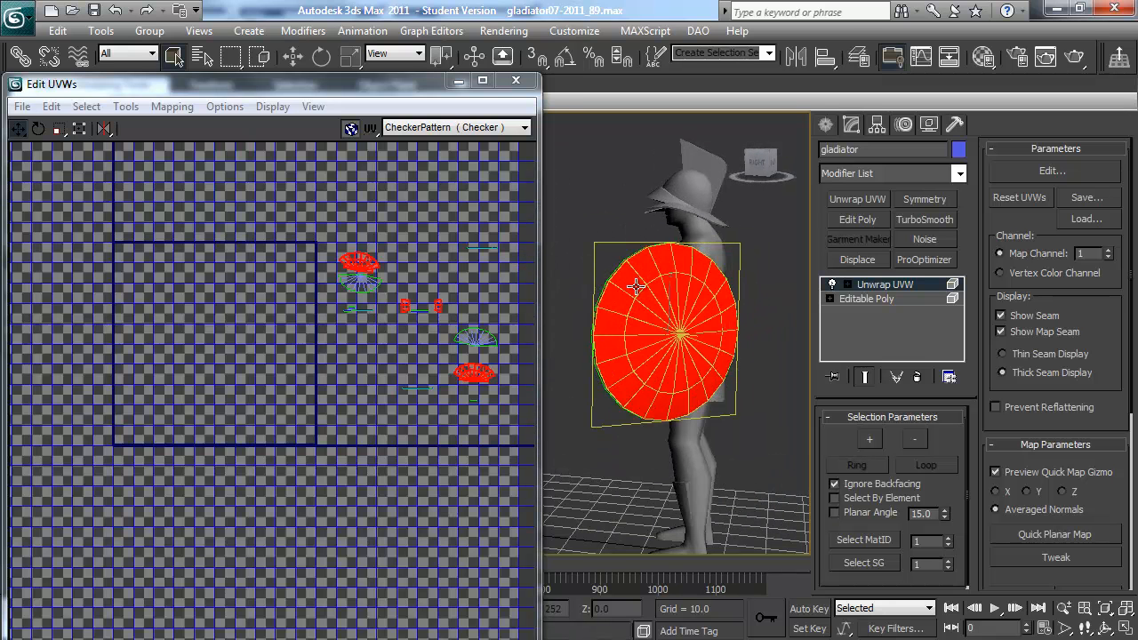
pyautogui.keyDown('alt'); pyautogui.moveTo(654, 293); pyautogui.dragTo(689, 320, button='middle'); pyautogui.keyUp('alt')
pyautogui.scroll(3, 725, 322)
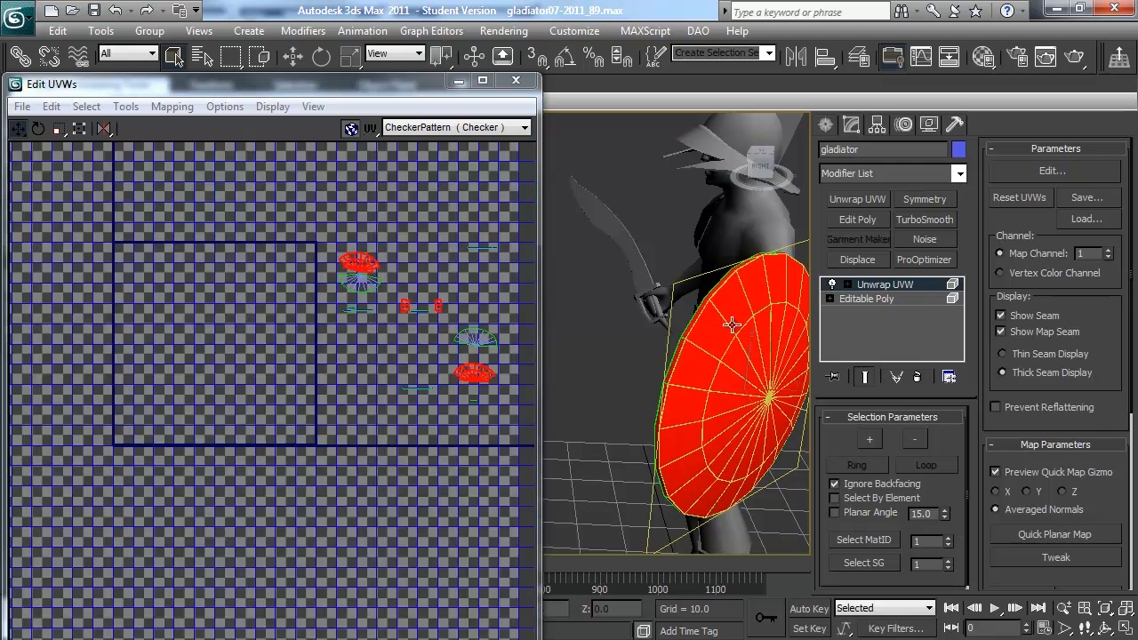
pyautogui.click(869, 437)
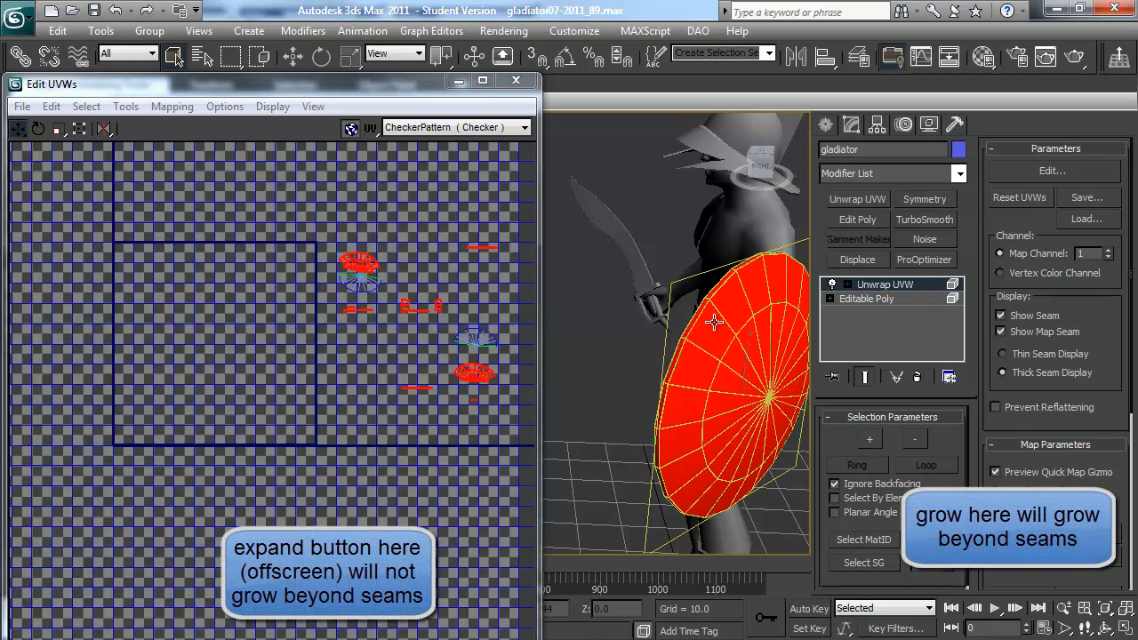
# Apply a Quick Planar Map to the selected front and rim faces of the shield.
pyautogui.keyDown('alt'); pyautogui.moveTo(714, 323); pyautogui.dragTo(744, 233, button='middle'); pyautogui.keyUp('alt')
pyautogui.scroll(-2, 743, 233)
pyautogui.scroll(2, 357, 270)
pyautogui.scroll(1, 455, 327)
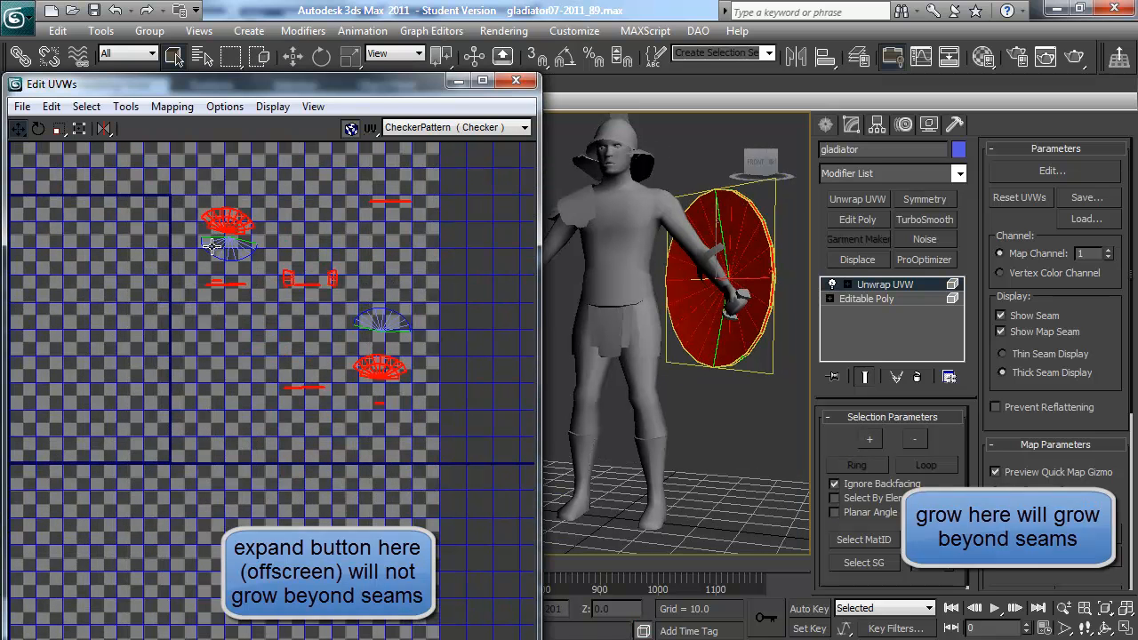
pyautogui.keyDown('alt'); pyautogui.moveTo(705, 322); pyautogui.dragTo(583, 323, button='middle'); pyautogui.keyUp('alt')
pyautogui.keyDown('alt'); pyautogui.moveTo(672, 329); pyautogui.dragTo(657, 336, button='middle'); pyautogui.keyUp('alt')
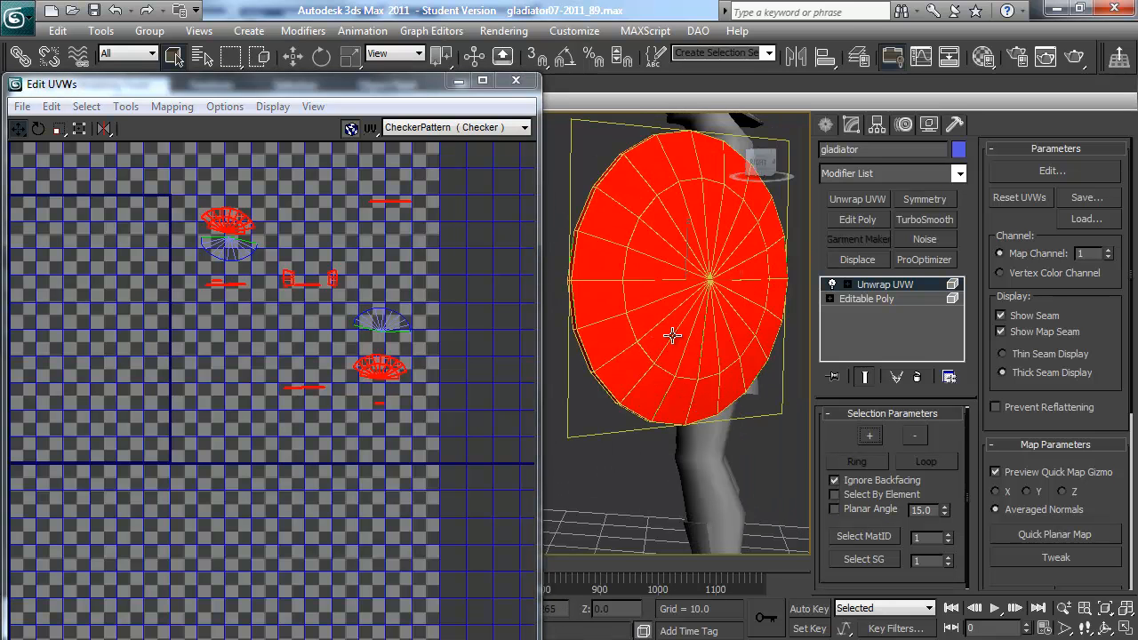
pyautogui.scroll(-3, 365, 314)
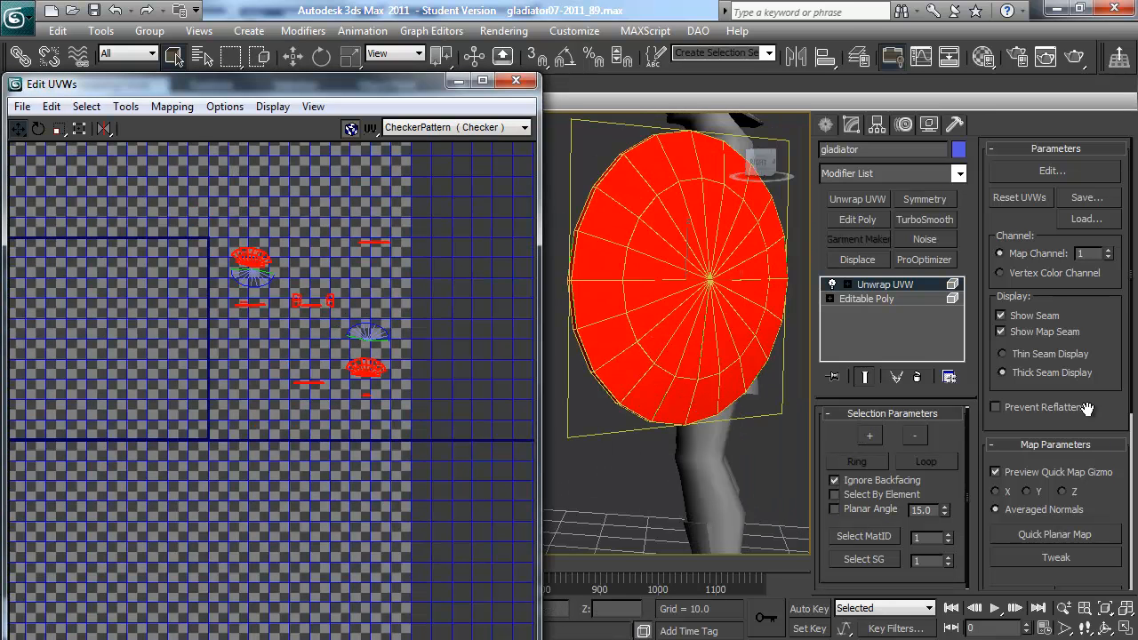
pyautogui.scroll(-5, 1090, 318)
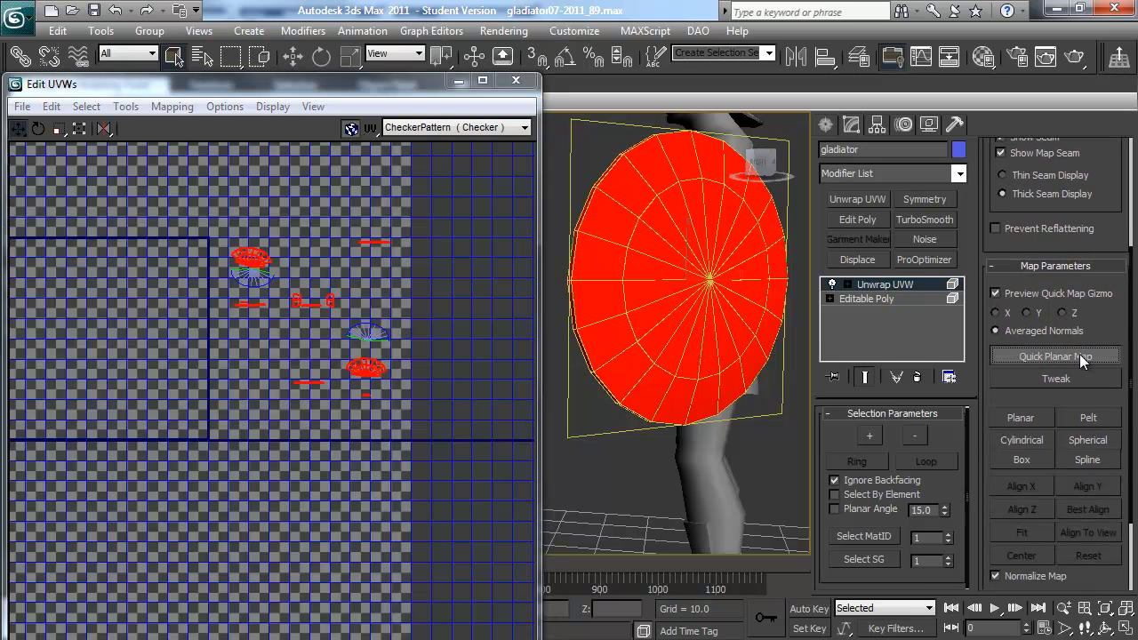
pyautogui.click(1087, 356)
pyautogui.scroll(-5, 706, 367)
pyautogui.keyDown('alt'); pyautogui.moveTo(693, 371); pyautogui.dragTo(749, 368, button='middle'); pyautogui.keyUp('alt')
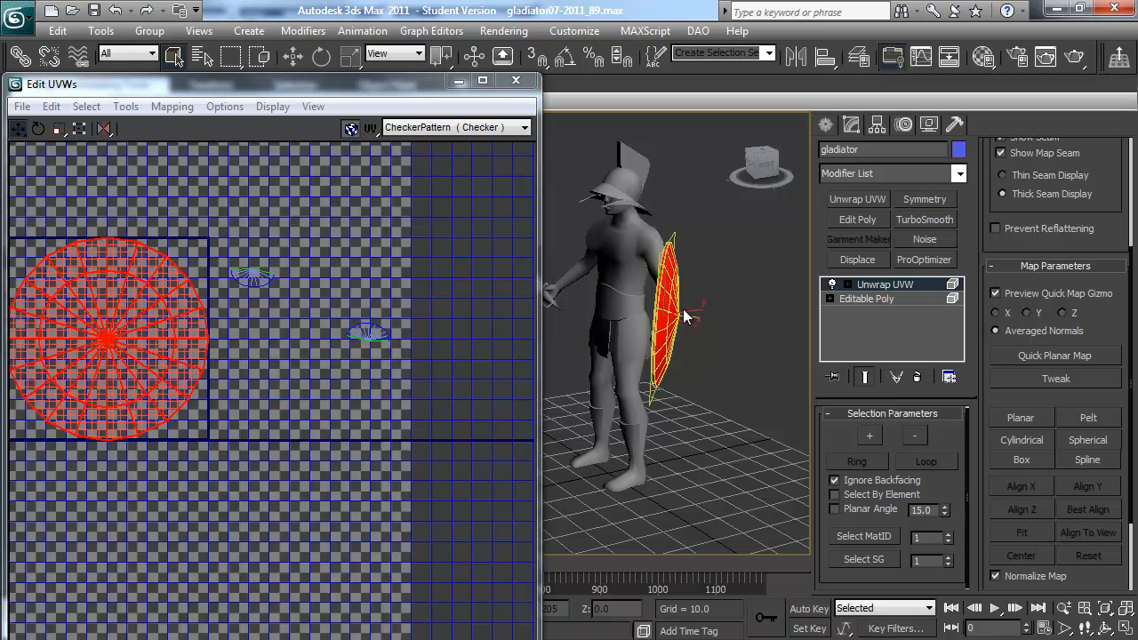
pyautogui.keyDown('alt'); pyautogui.moveTo(733, 312); pyautogui.dragTo(642, 276, button='middle'); pyautogui.keyUp('alt')
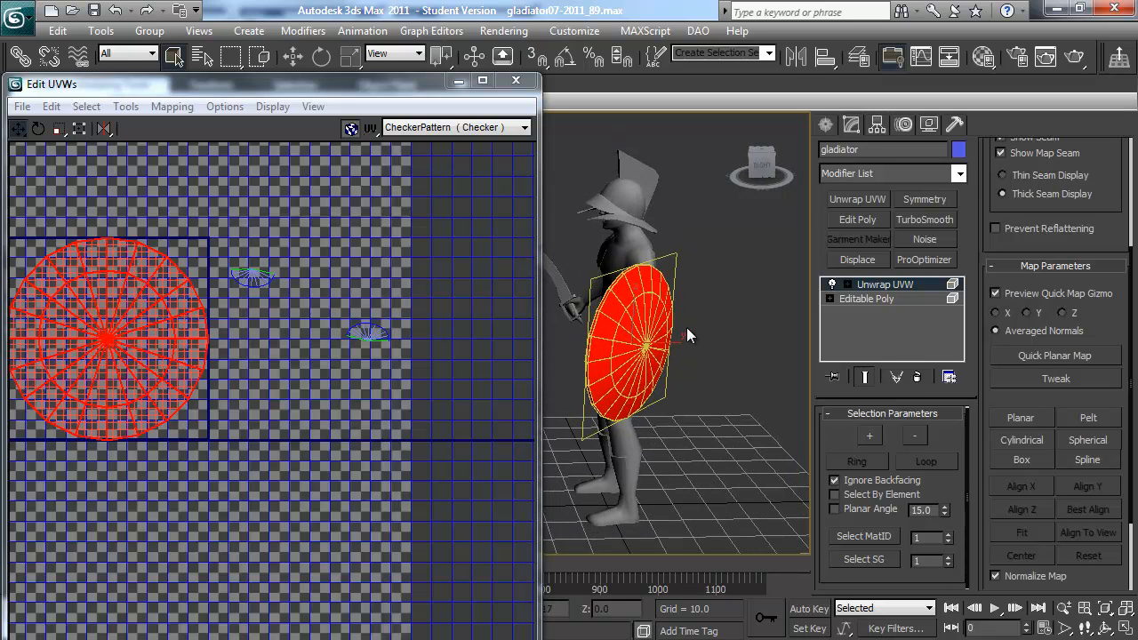
# Select a single rim face on the shield and examine where it lies on the edge of the circular UV cluster.
pyautogui.moveTo(231, 353); pyautogui.dragTo(286, 379, button='middle')
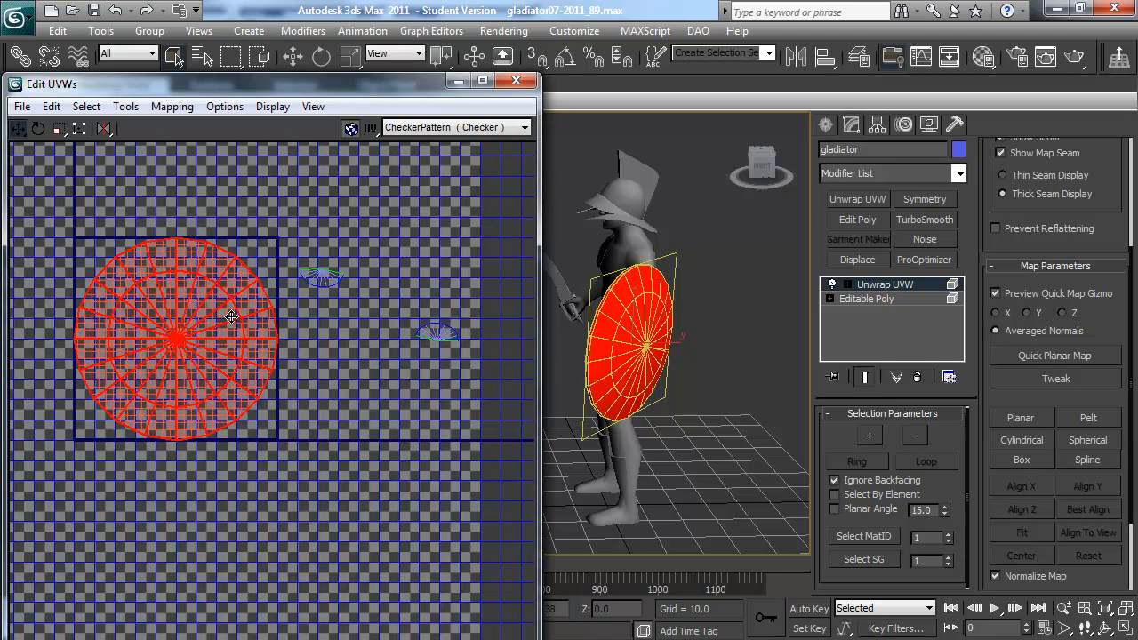
pyautogui.keyDown('alt'); pyautogui.moveTo(734, 432); pyautogui.dragTo(712, 439, button='middle'); pyautogui.keyUp('alt')
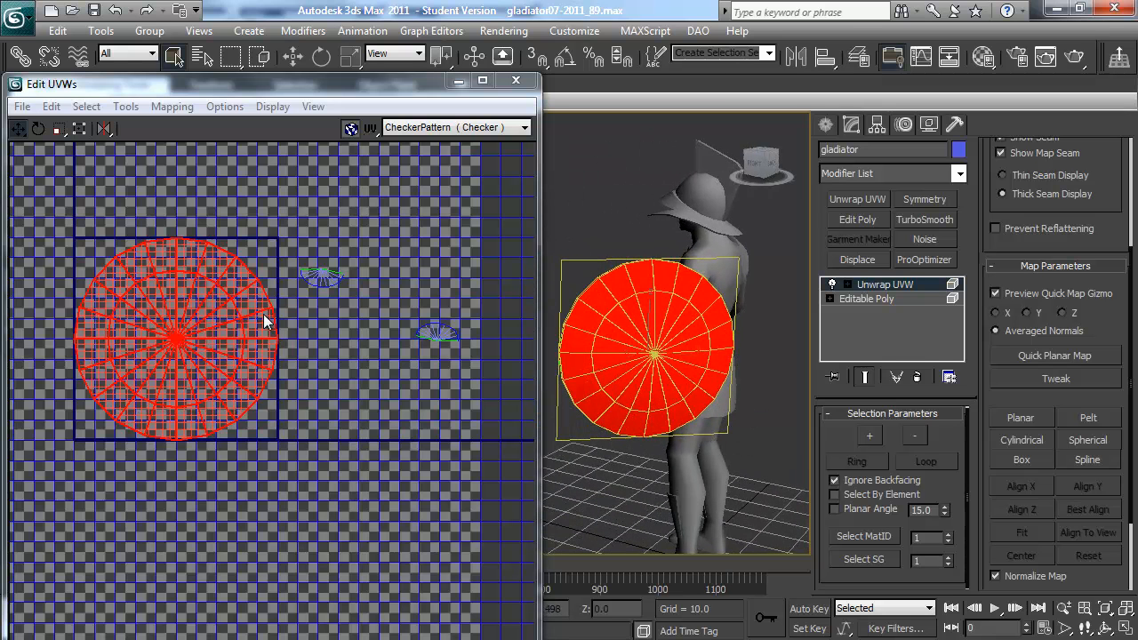
pyautogui.keyDown('alt'); pyautogui.moveTo(620, 365); pyautogui.dragTo(640, 386, button='middle'); pyautogui.keyUp('alt')
pyautogui.scroll(4, 651, 375)
pyautogui.moveTo(733, 377); pyautogui.dragTo(683, 375, button='middle')
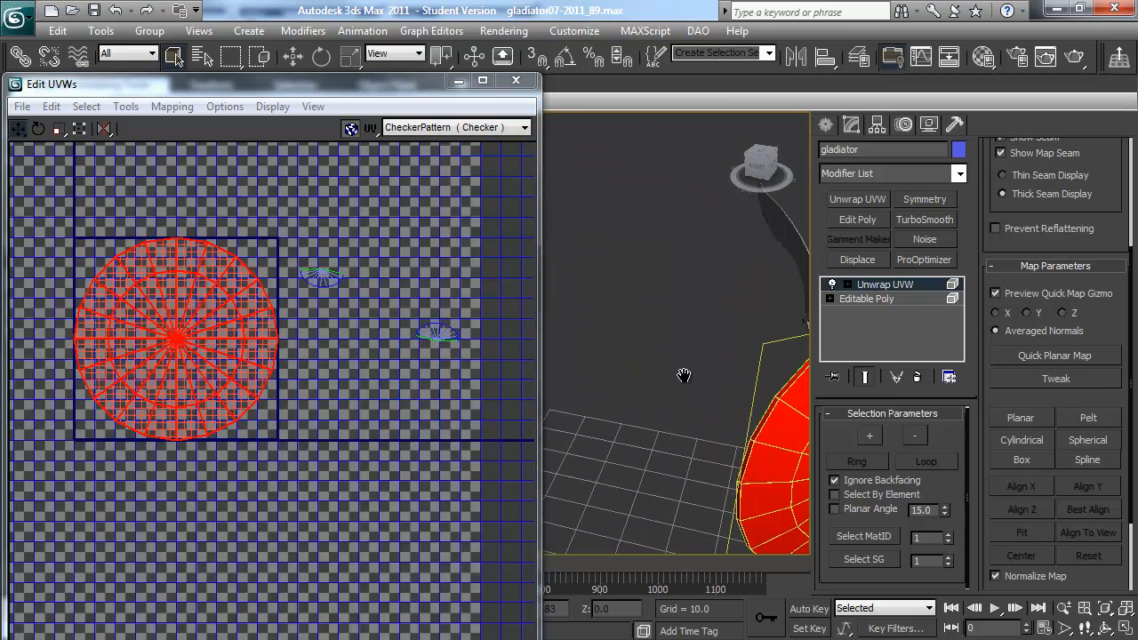
pyautogui.click(766, 366)
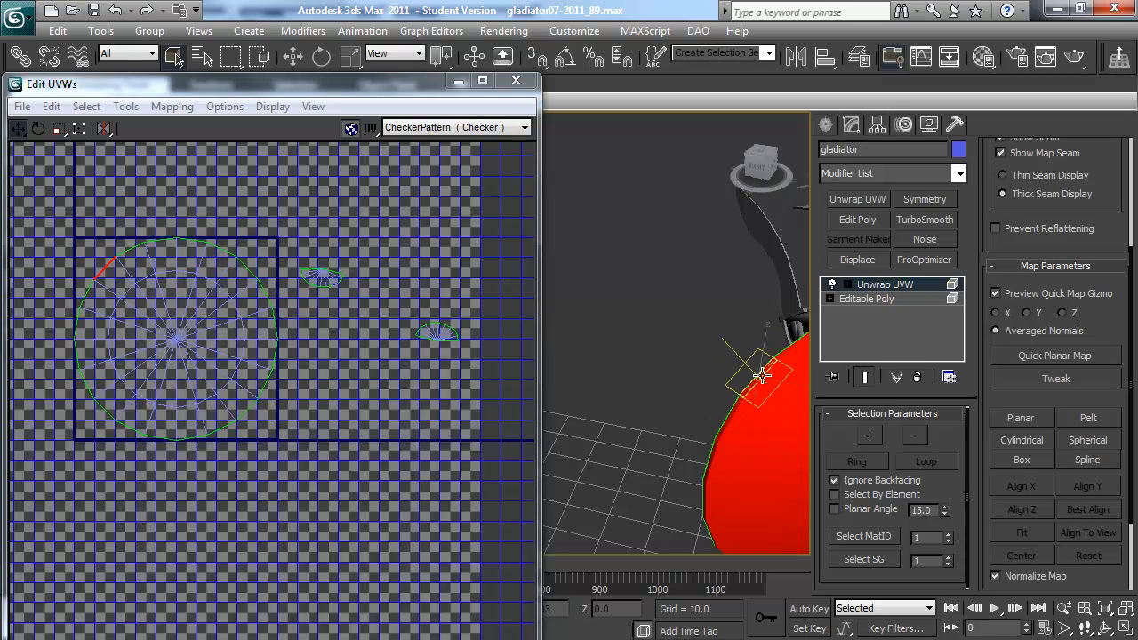
pyautogui.scroll(-5, 729, 400)
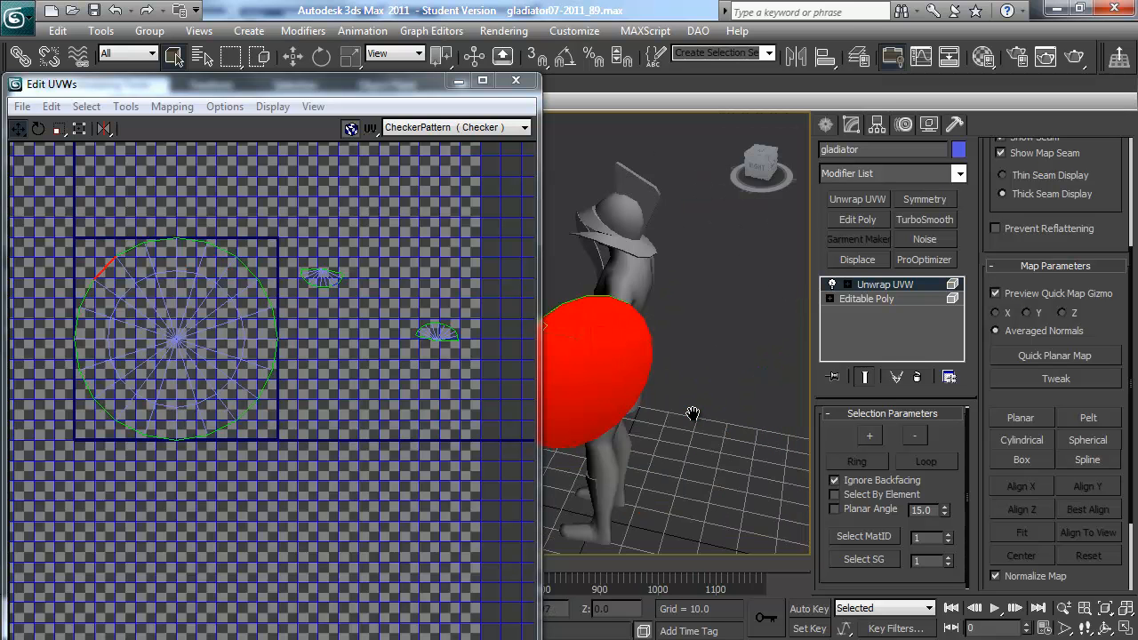
pyautogui.moveTo(150, 272); pyautogui.dragTo(350, 272, button='middle')
pyautogui.scroll(10, 350, 271)
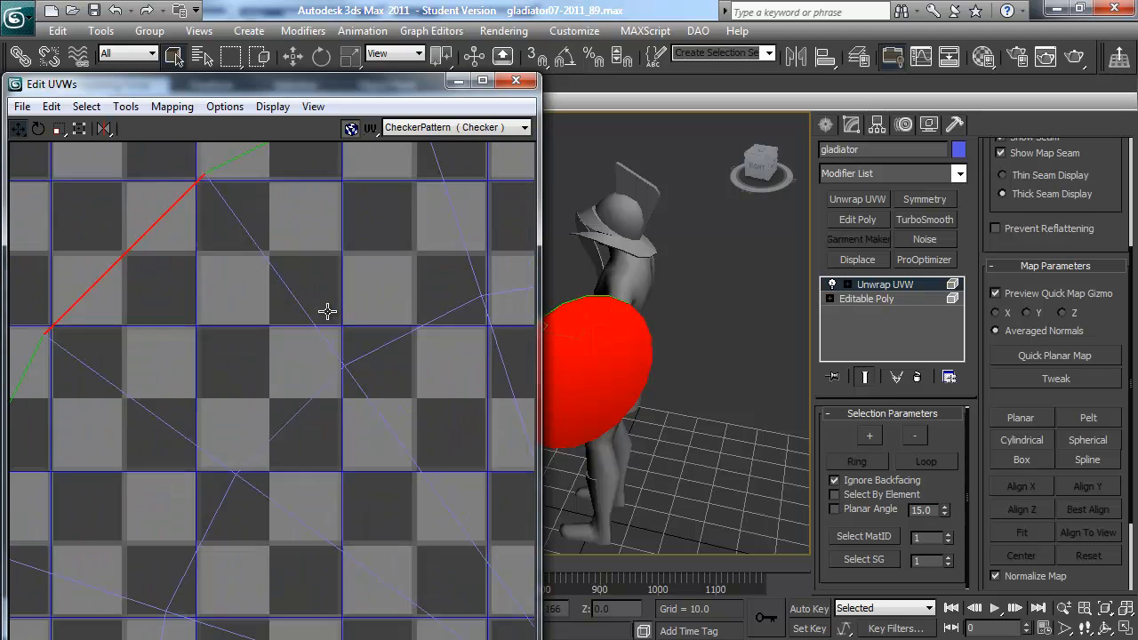
pyautogui.moveTo(262, 292); pyautogui.dragTo(379, 382, button='middle')
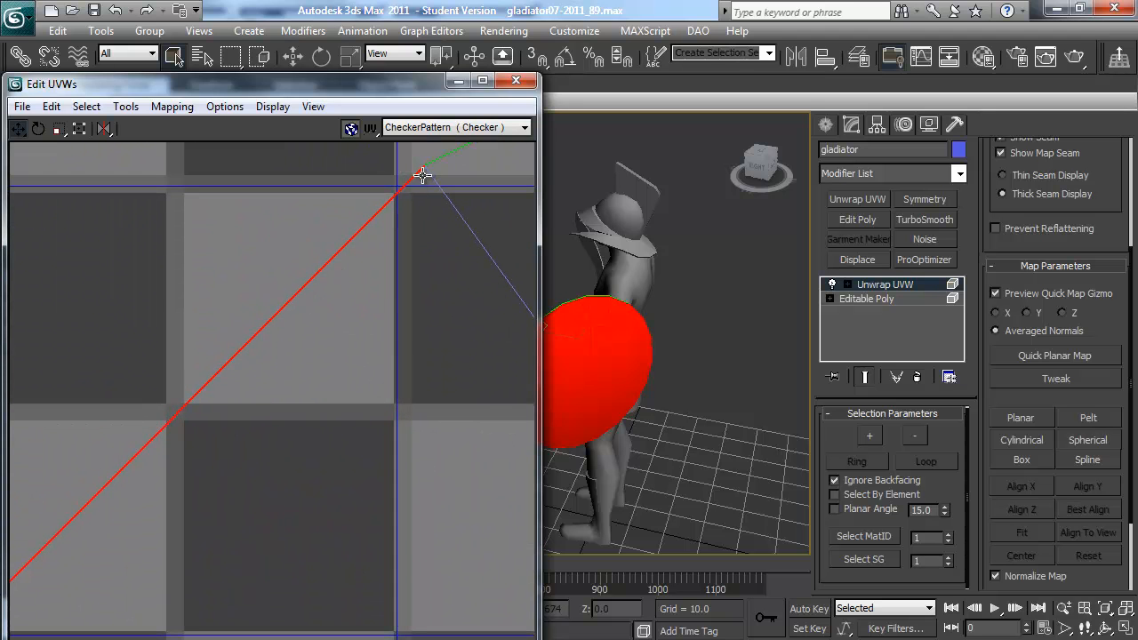
pyautogui.scroll(-12, 255, 395)
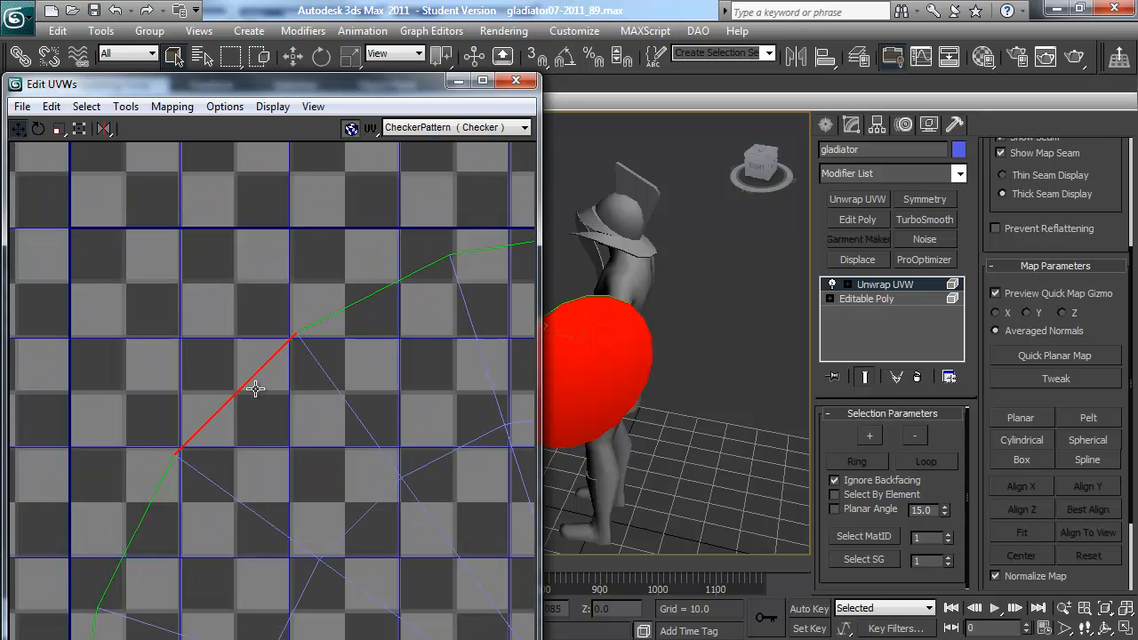
# Move the nearer fan-shaped UV cluster away from the circular cluster to beside the other fan, and deselect it.
pyautogui.moveTo(277, 370); pyautogui.dragTo(249, 346, button='middle')
pyautogui.click(393, 272)
pyautogui.moveTo(394, 273); pyautogui.dragTo(489, 297)
pyautogui.click(414, 311)
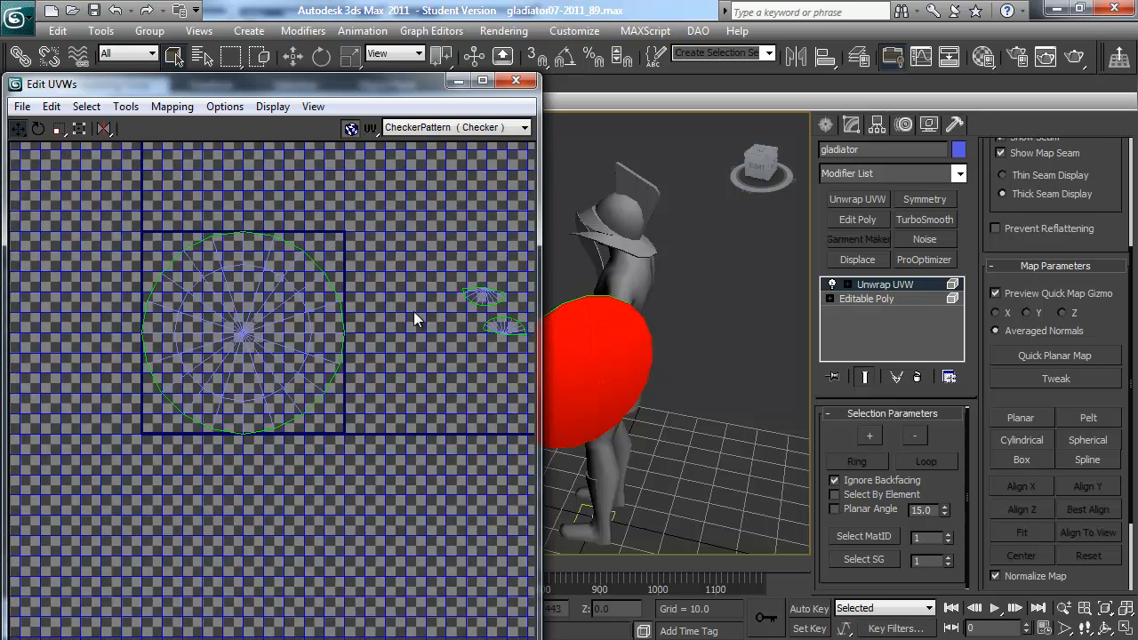
# Select the whole circular UV cluster and start relaxing it with the Relax tool set to Relax By Face Angles.
pyautogui.moveTo(384, 473); pyautogui.dragTo(384, 473)
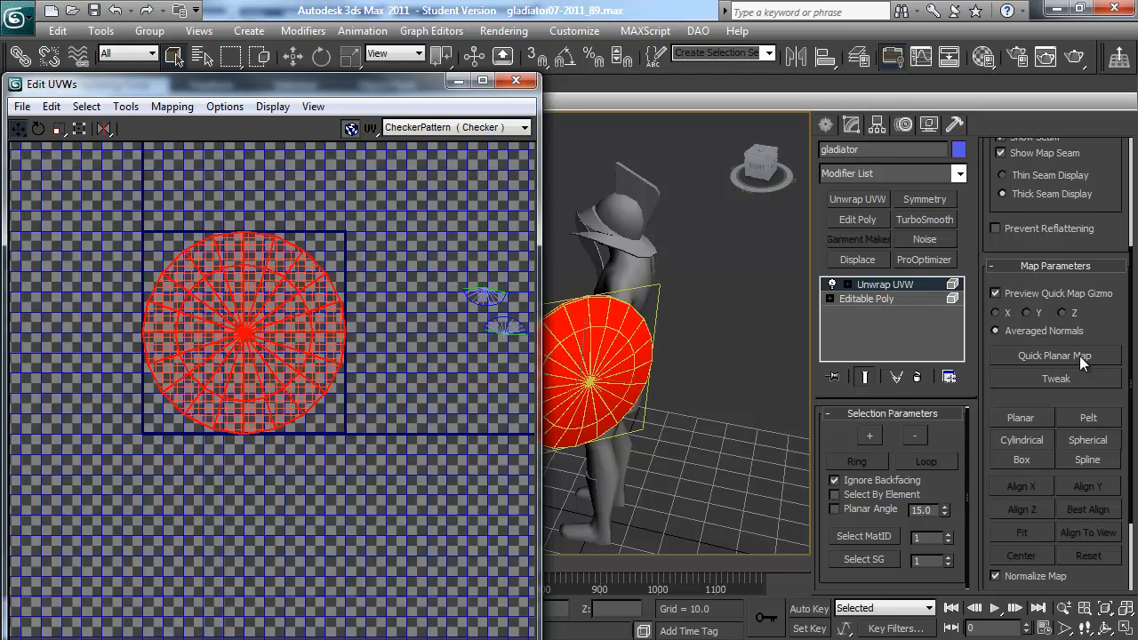
pyautogui.click(124, 107)
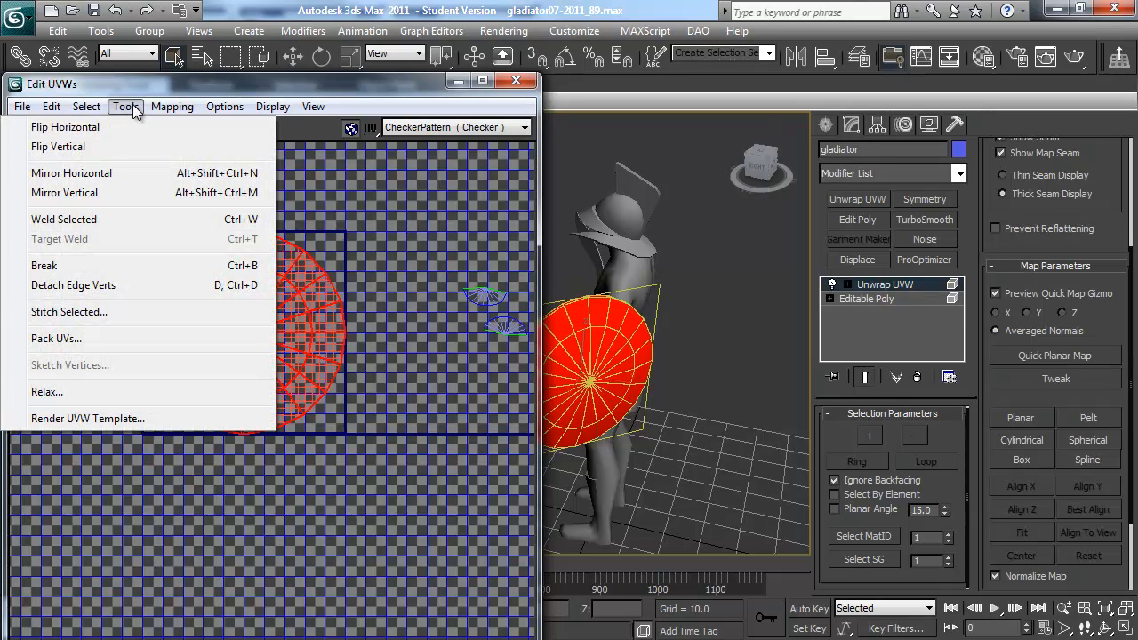
pyautogui.click(106, 392)
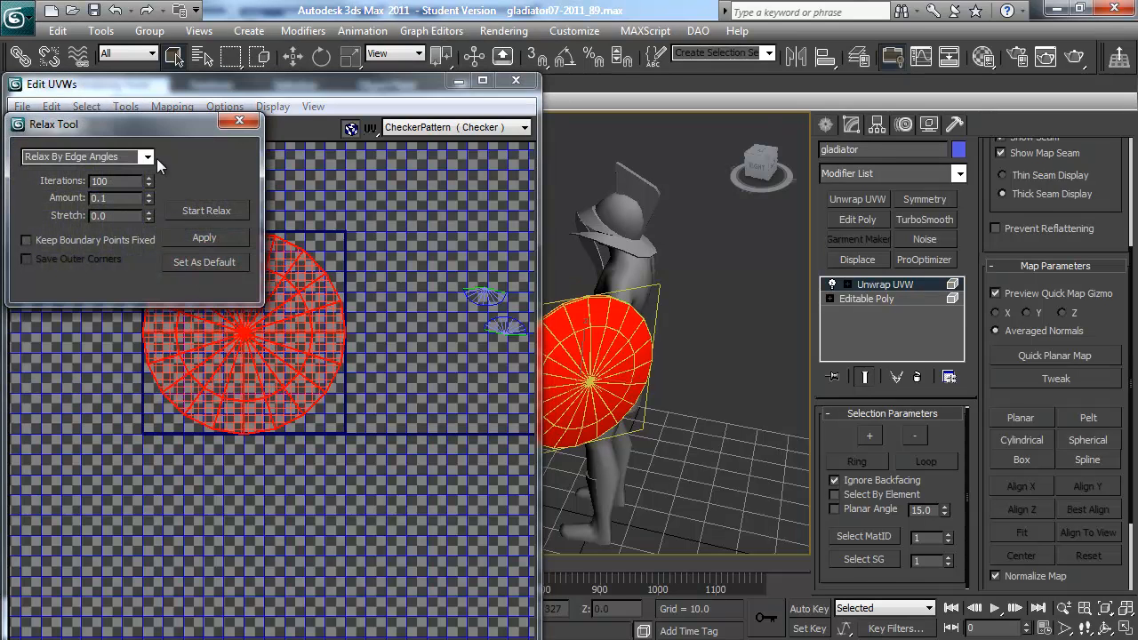
pyautogui.moveTo(145, 129); pyautogui.dragTo(576, 118)
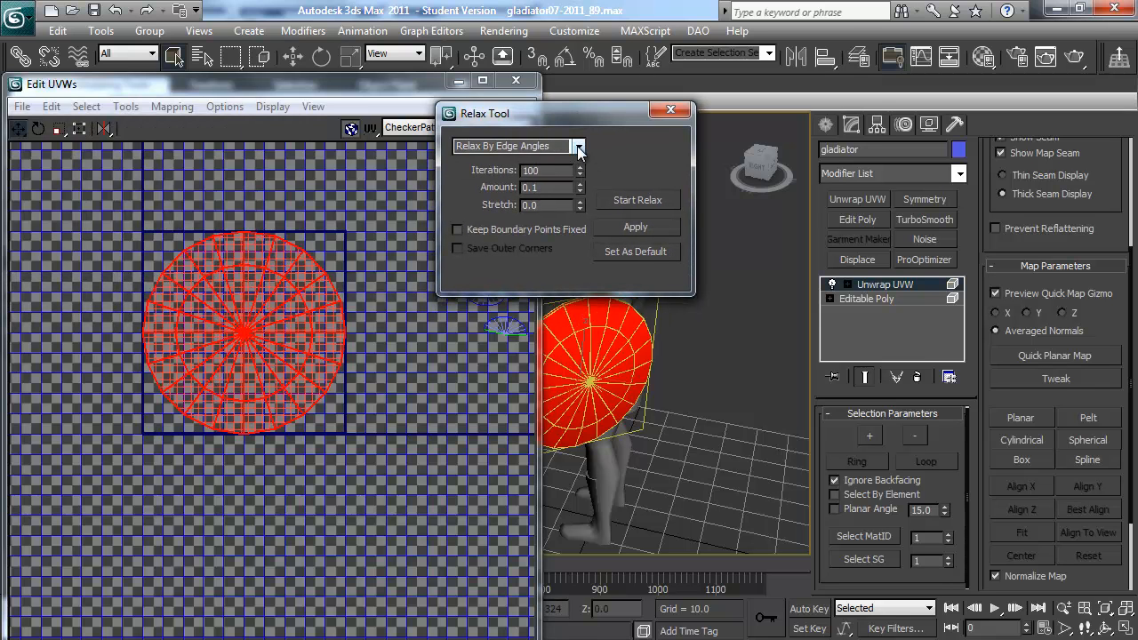
pyautogui.click(578, 147)
pyautogui.click(533, 163)
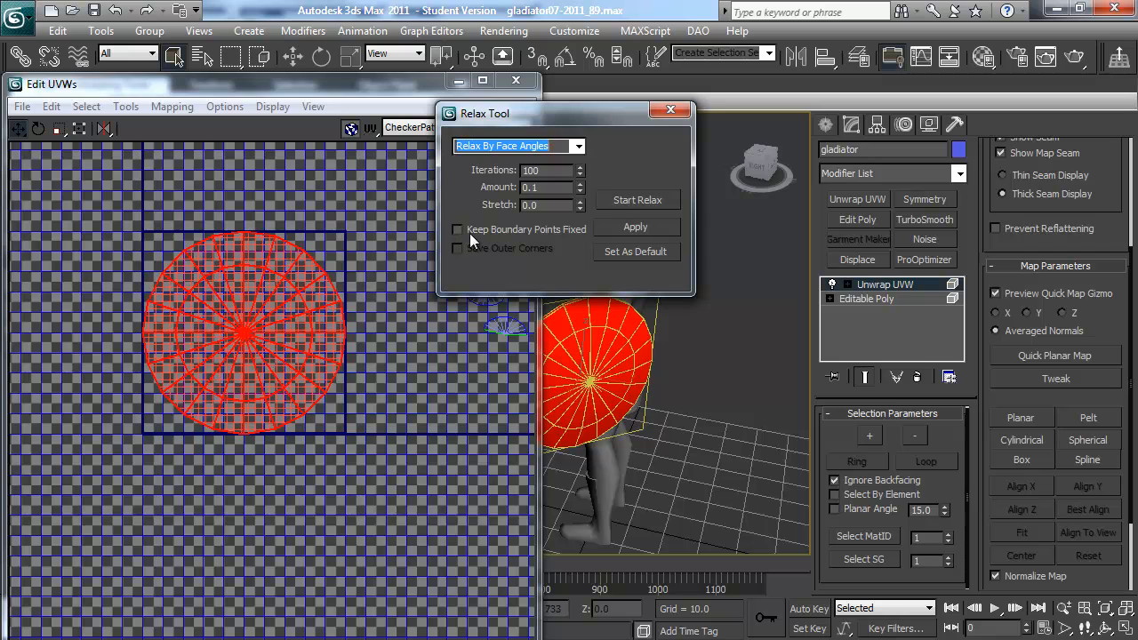
pyautogui.click(637, 203)
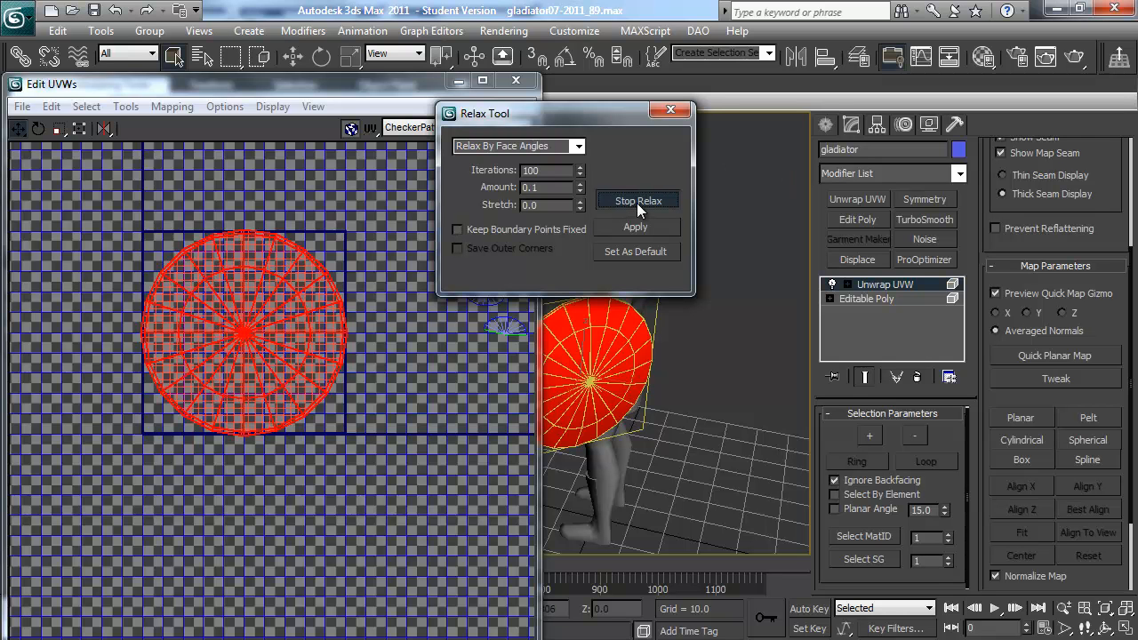
# Stop relaxing the circular cluster, and select individual faces along its edge to examine where they lie on the shield's rim.
pyautogui.click(637, 203)
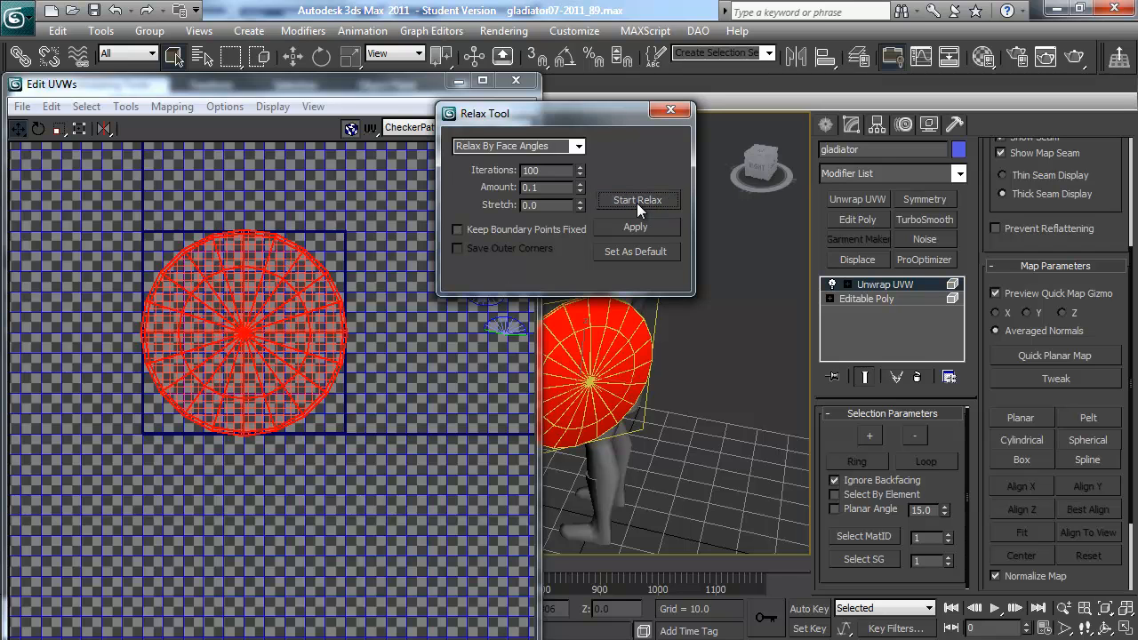
pyautogui.scroll(8, 406, 293)
pyautogui.scroll(2, 335, 300)
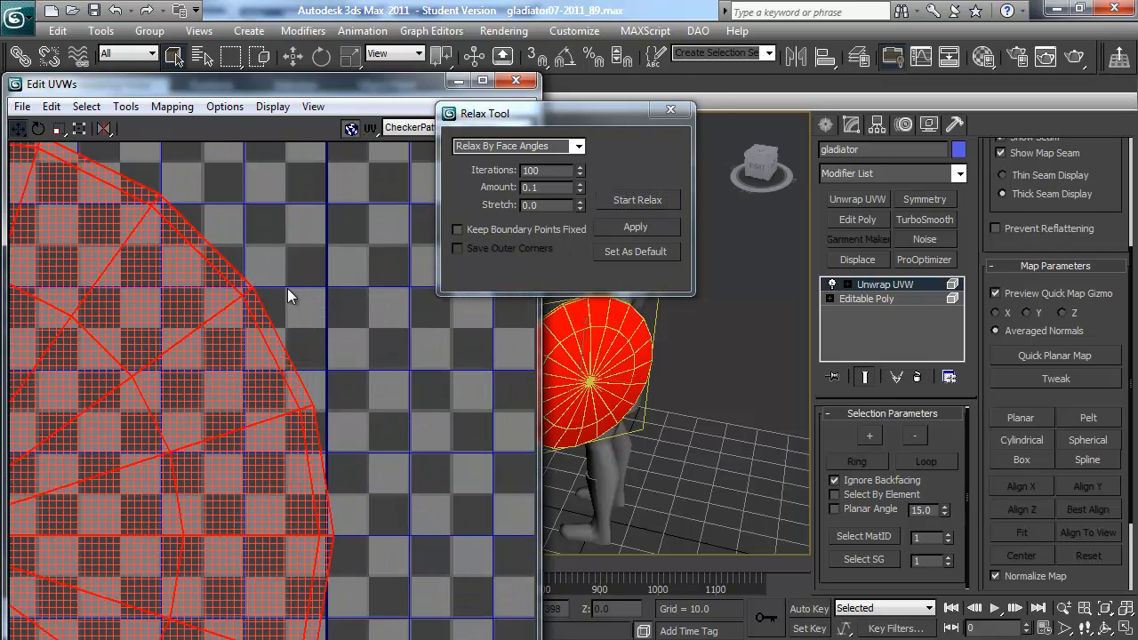
pyautogui.click(288, 289)
pyautogui.click(266, 323)
pyautogui.scroll(6, 639, 420)
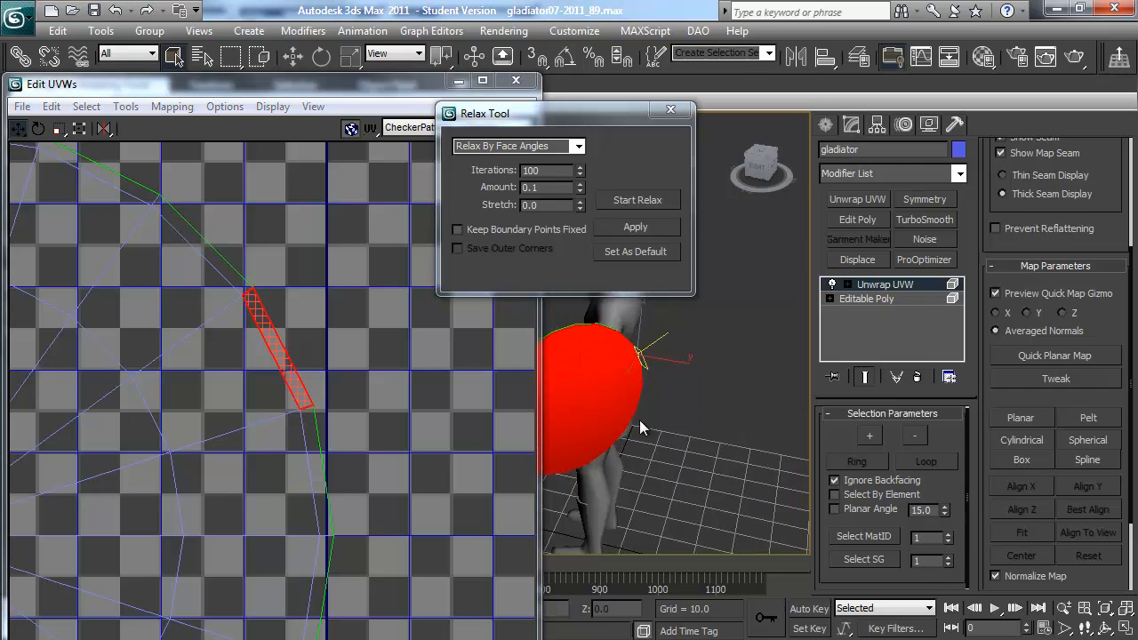
pyautogui.keyDown('alt'); pyautogui.moveTo(607, 385); pyautogui.dragTo(683, 330, button='middle'); pyautogui.keyUp('alt')
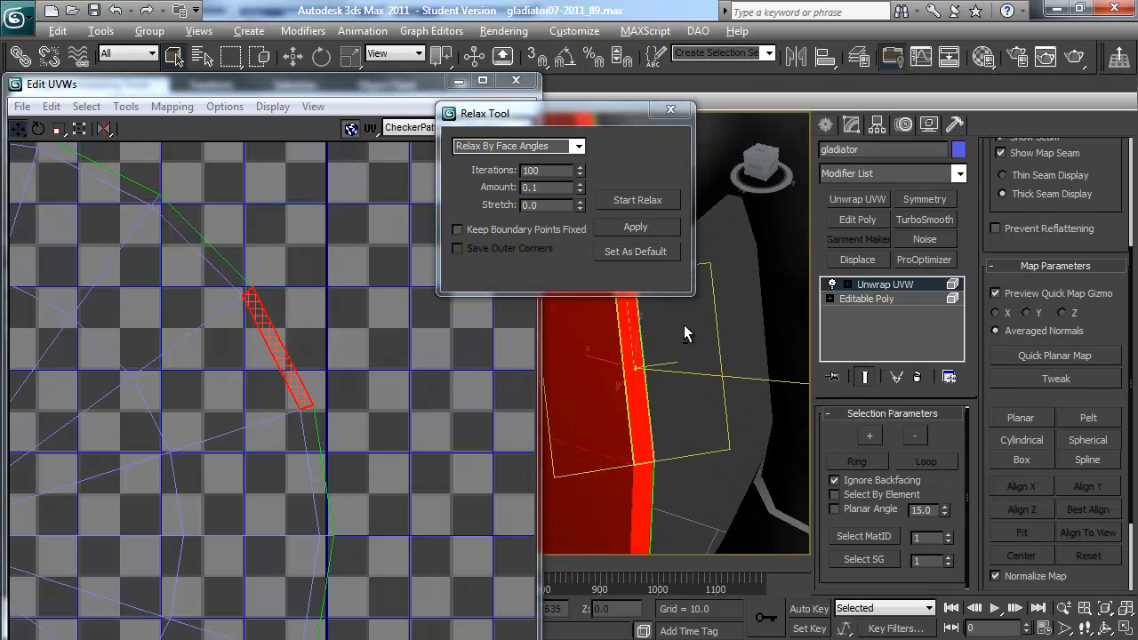
pyautogui.click(213, 254)
pyautogui.keyDown('alt'); pyautogui.moveTo(693, 427); pyautogui.dragTo(786, 442, button='middle'); pyautogui.keyUp('alt')
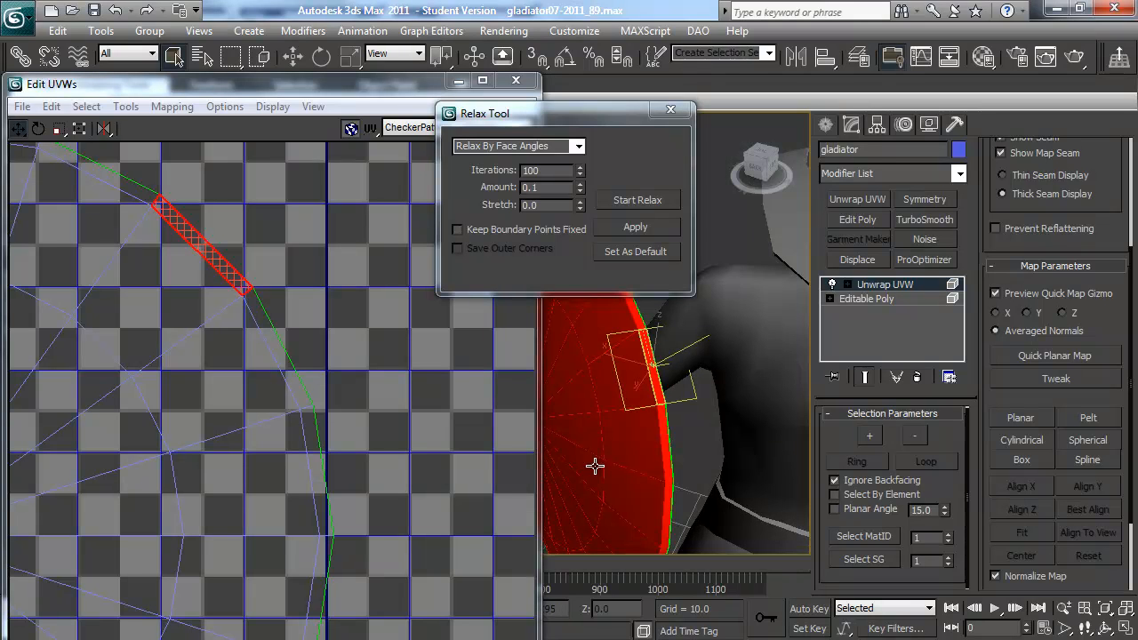
pyautogui.keyDown('alt'); pyautogui.moveTo(723, 383); pyautogui.dragTo(716, 388, button='middle'); pyautogui.keyUp('alt')
pyautogui.click(662, 417)
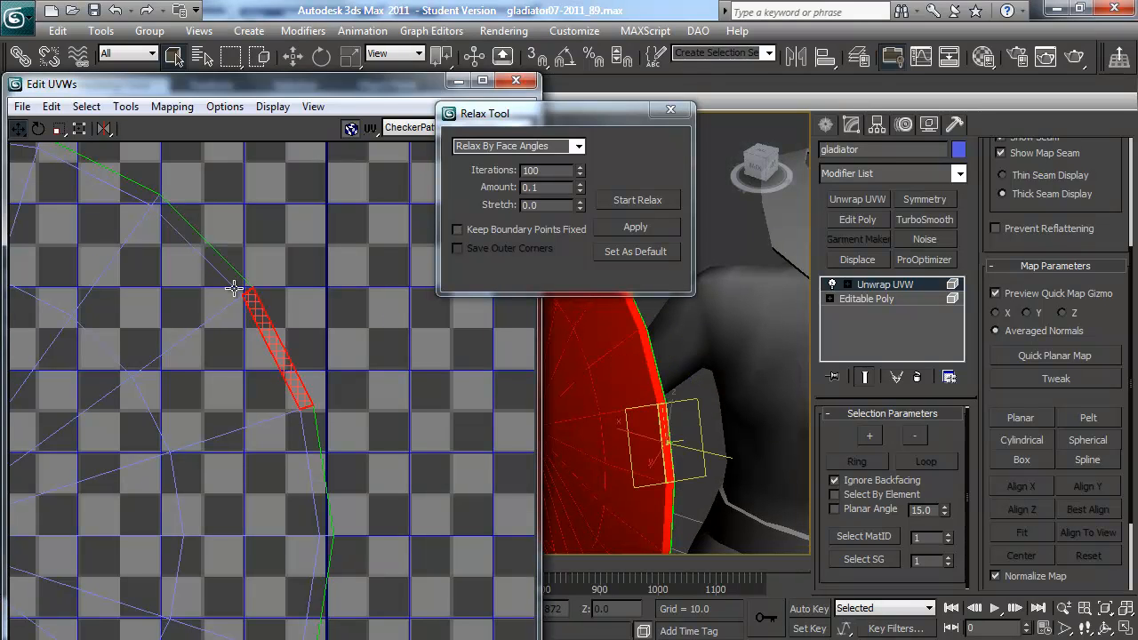
# Select both small fan-shaped UV clusters and apply a Quick Planar Map to their shield faces.
pyautogui.scroll(-3, 234, 290)
pyautogui.moveTo(150, 339); pyautogui.dragTo(228, 313, button='middle')
pyautogui.scroll(-1, 107, 221)
pyautogui.moveTo(106, 221); pyautogui.dragTo(215, 193, button='middle')
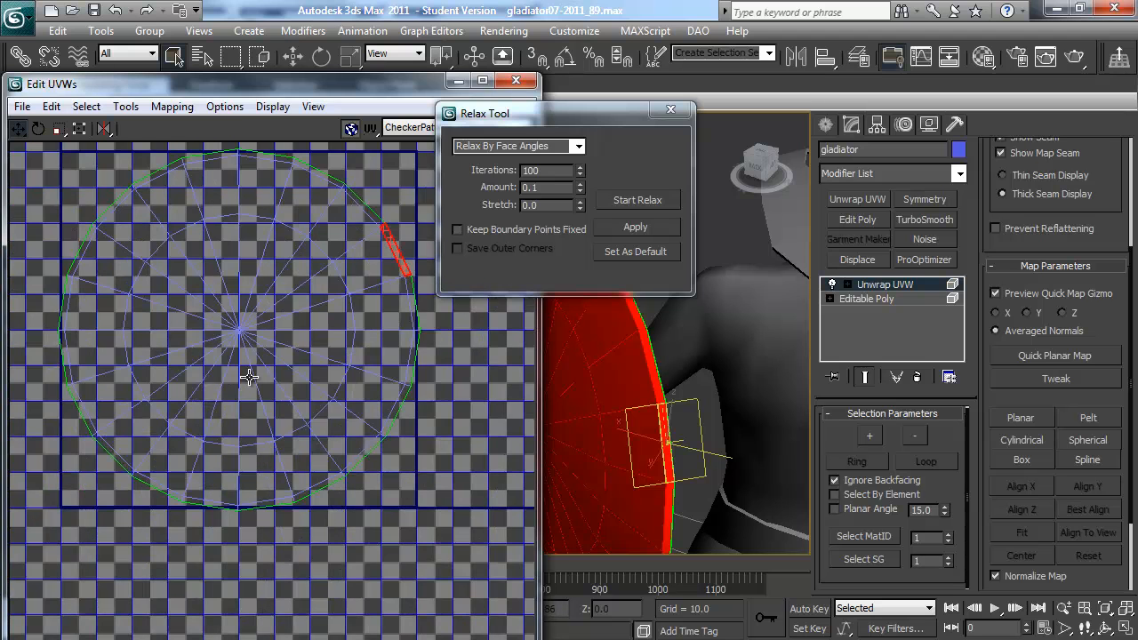
pyautogui.scroll(-2, 330, 368)
pyautogui.moveTo(329, 365); pyautogui.dragTo(276, 391, button='middle')
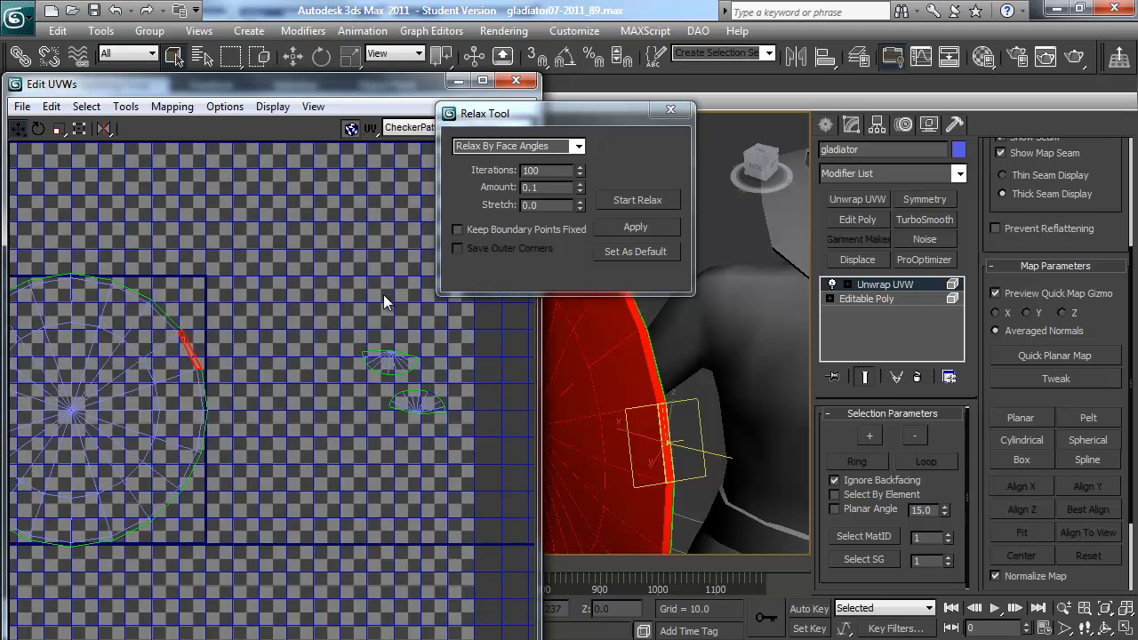
pyautogui.moveTo(440, 468); pyautogui.dragTo(380, 344)
pyautogui.click(1062, 360)
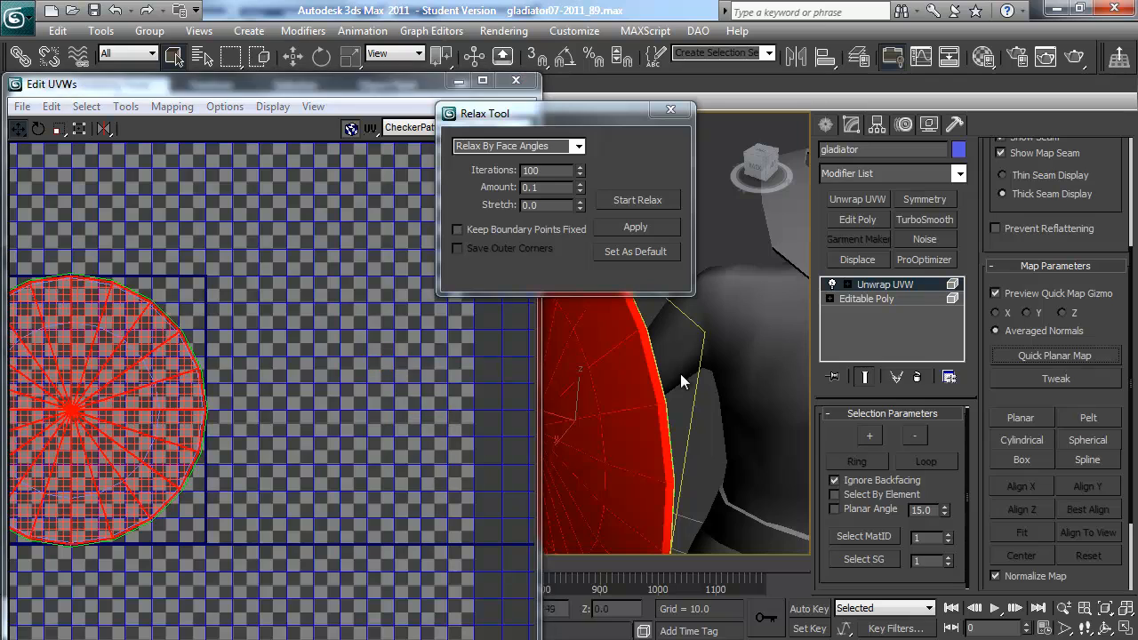
# Place the new circular cluster beside the first one and shift both shield clusters outside the UV square.
pyautogui.moveTo(315, 383); pyautogui.dragTo(395, 356, button='middle')
pyautogui.moveTo(189, 366); pyautogui.dragTo(467, 362)
pyautogui.scroll(-3, 467, 362)
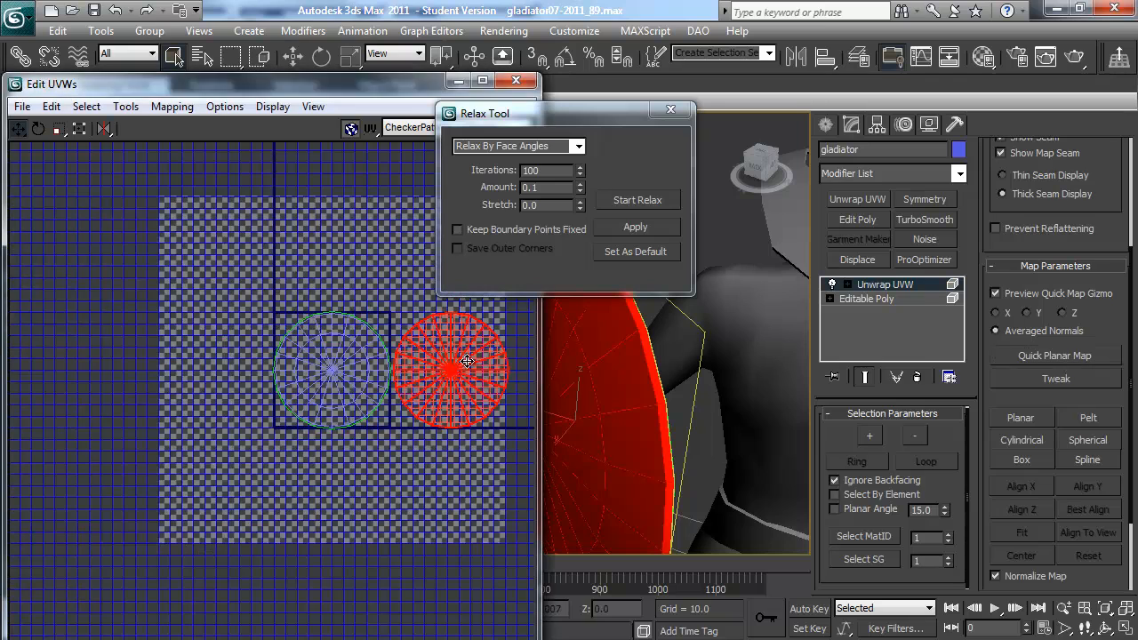
pyautogui.hotkey('ctrl', 'a')
pyautogui.moveTo(463, 395); pyautogui.dragTo(333, 412, button='middle')
pyautogui.moveTo(333, 412); pyautogui.dragTo(669, 416)
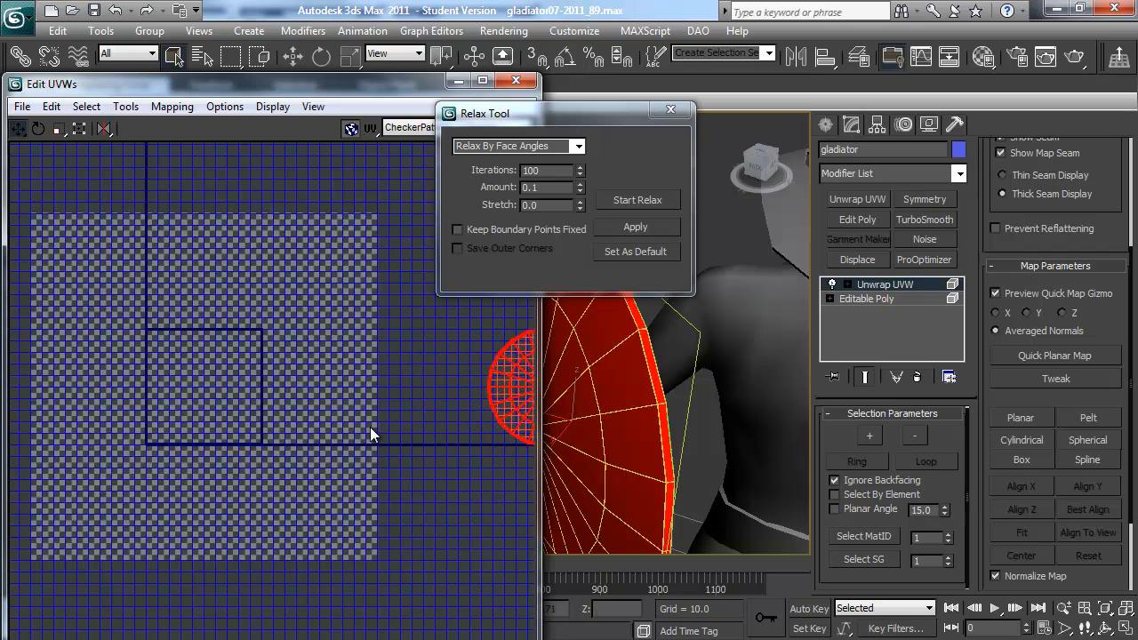
pyautogui.moveTo(370, 433); pyautogui.dragTo(329, 430, button='middle')
pyautogui.scroll(-2, 330, 430)
# Collapse the gladiator's Unwrap UVW modifier into the Editable Poly and return to its modifier settings.
pyautogui.rightClick(865, 289)
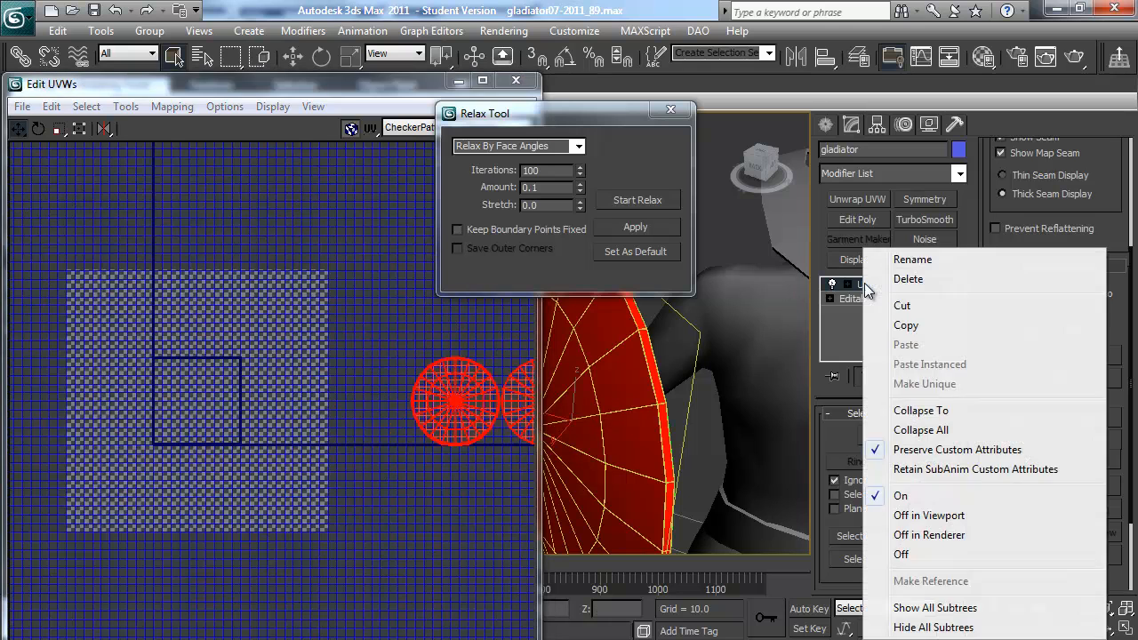
pyautogui.click(928, 410)
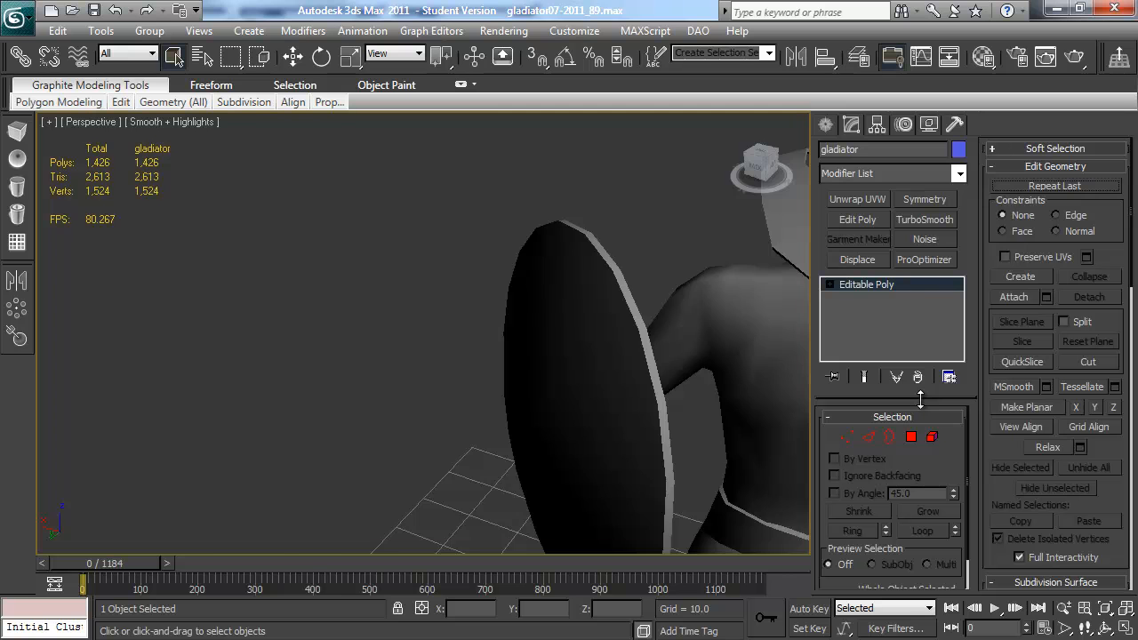
pyautogui.scroll(-5, 373, 365)
pyautogui.keyDown('alt'); pyautogui.moveTo(368, 366); pyautogui.dragTo(521, 347, button='middle'); pyautogui.keyUp('alt')
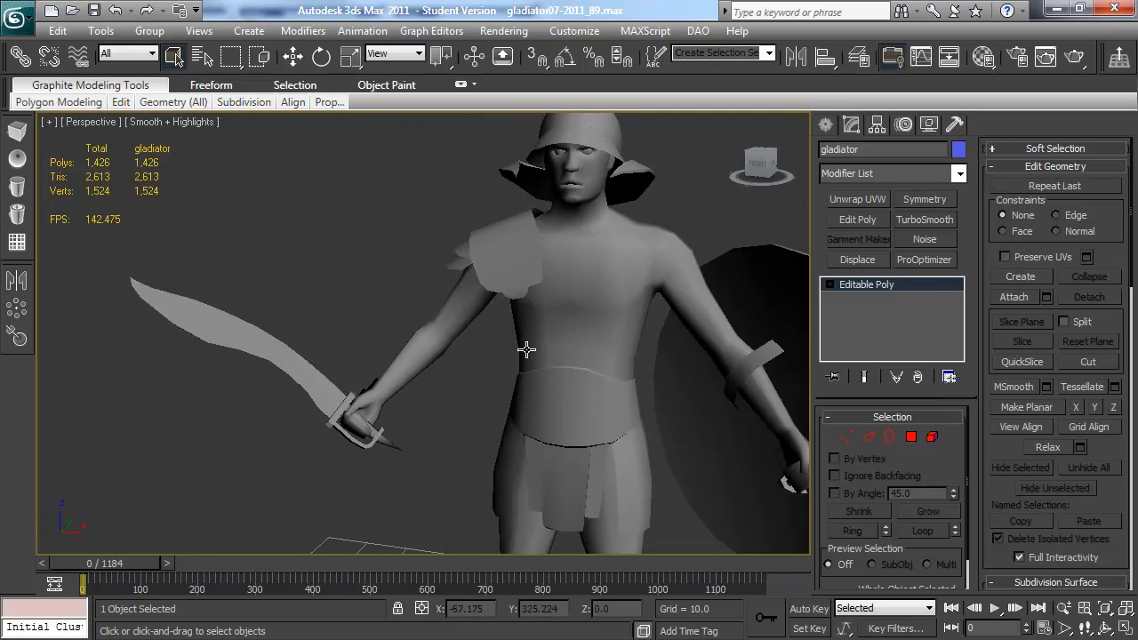
pyautogui.click(821, 125)
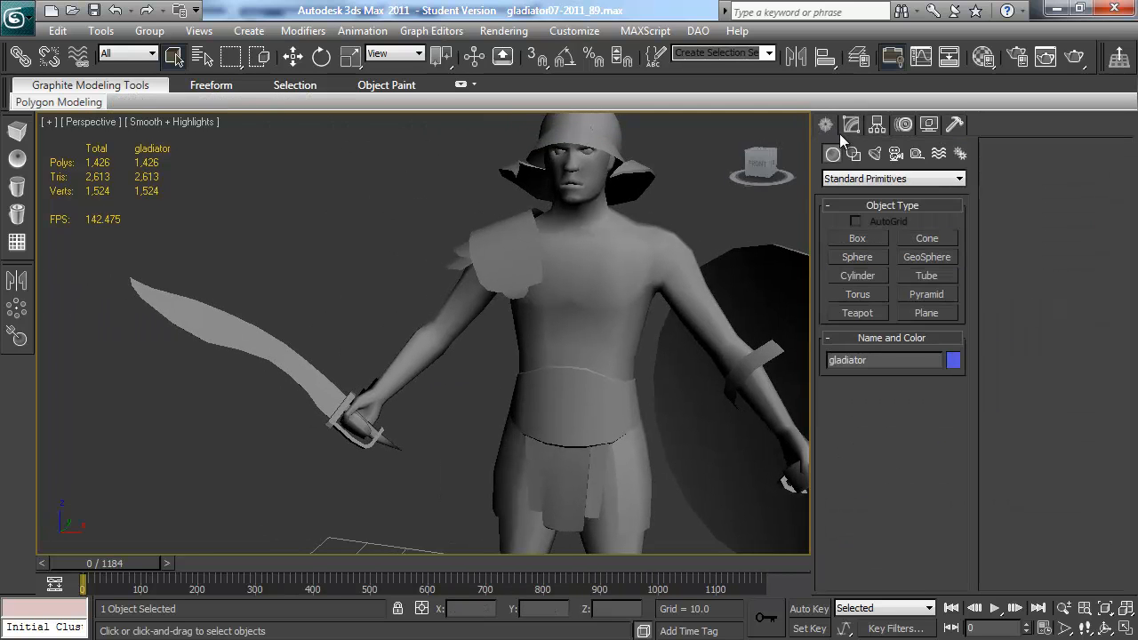
pyautogui.click(849, 125)
# Select the sword blade as an element, add an Unwrap UVW modifier to it and open its UV editor.
pyautogui.click(934, 439)
pyautogui.click(265, 356)
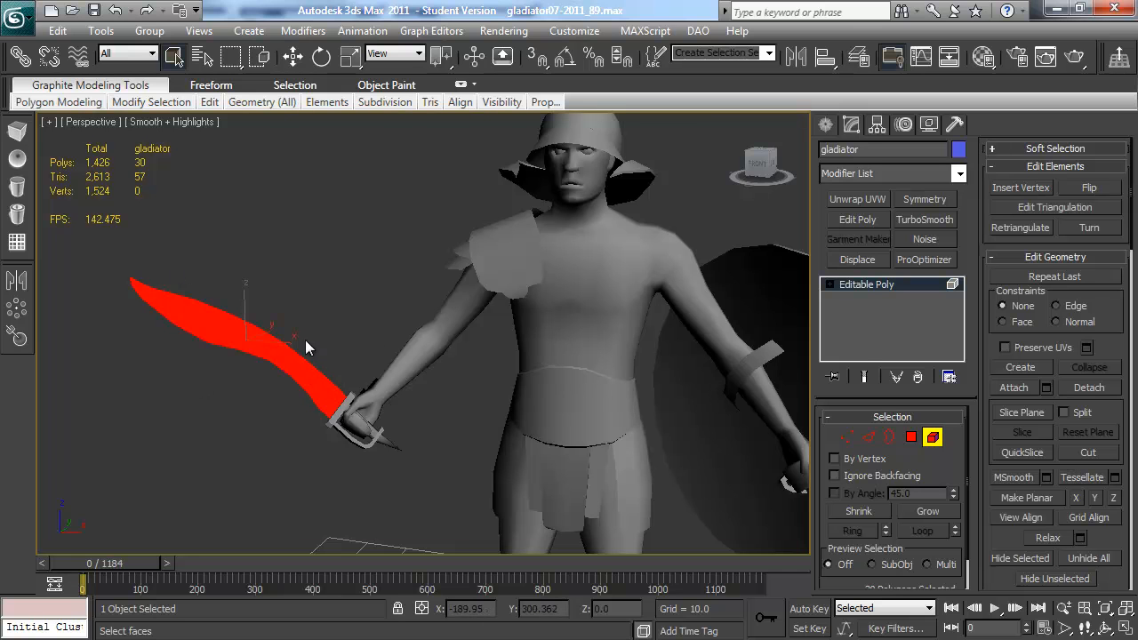
pyautogui.click(874, 198)
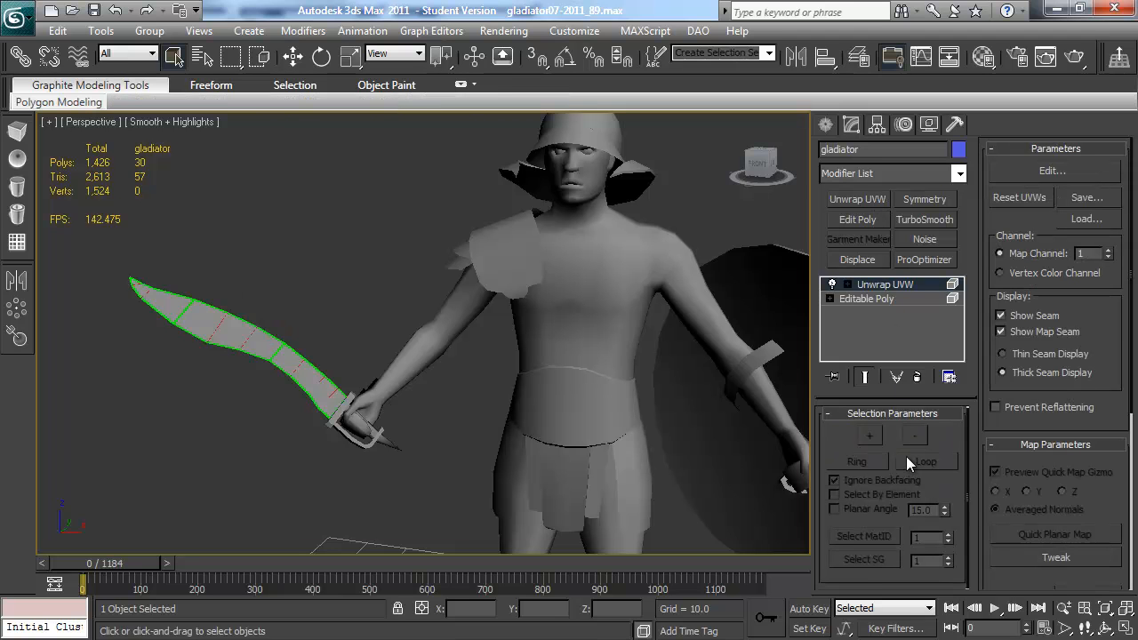
pyautogui.click(1041, 172)
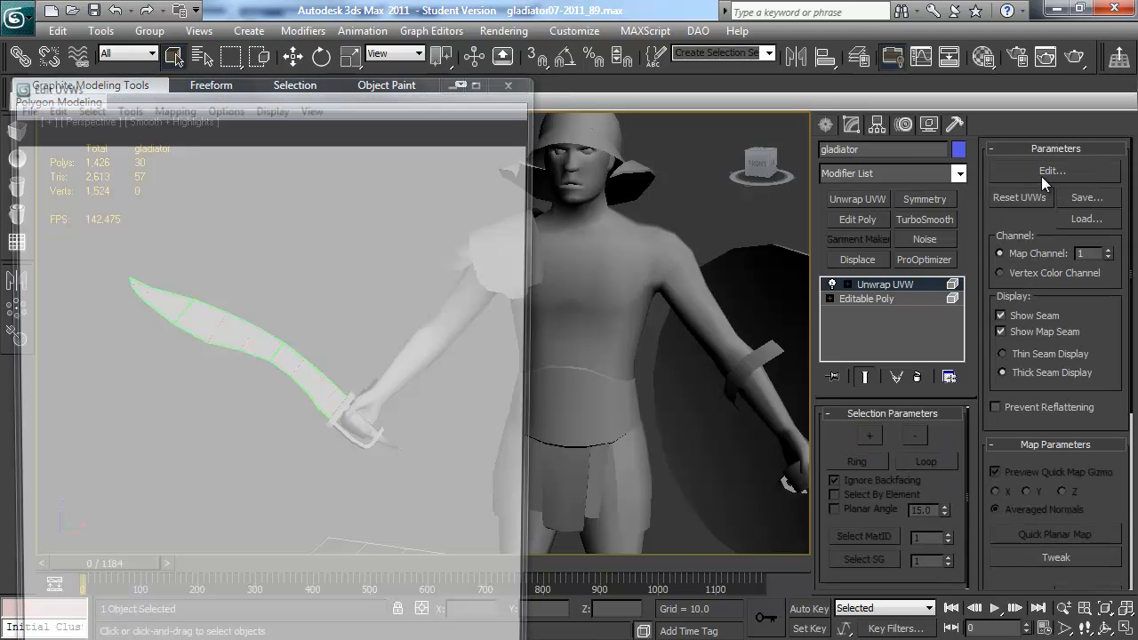
# Examine the sword blade from several angles to see its two sides, thin edges and map seams.
pyautogui.keyDown('alt'); pyautogui.moveTo(743, 294); pyautogui.dragTo(647, 369, button='middle'); pyautogui.keyUp('alt')
pyautogui.scroll(-8, 356, 318)
pyautogui.keyDown('alt'); pyautogui.moveTo(702, 280); pyautogui.dragTo(691, 350, button='middle'); pyautogui.keyUp('alt')
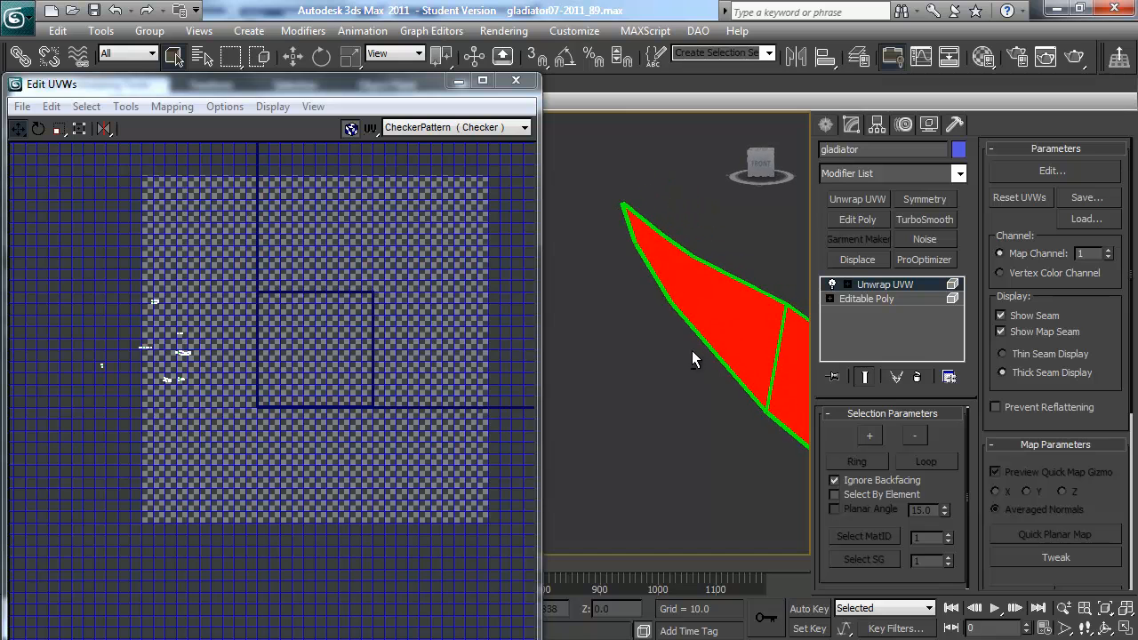
pyautogui.keyDown('alt'); pyautogui.moveTo(637, 255); pyautogui.dragTo(760, 436, button='middle'); pyautogui.keyUp('alt')
pyautogui.keyDown('alt'); pyautogui.moveTo(722, 354); pyautogui.dragTo(689, 308, button='middle'); pyautogui.keyUp('alt')
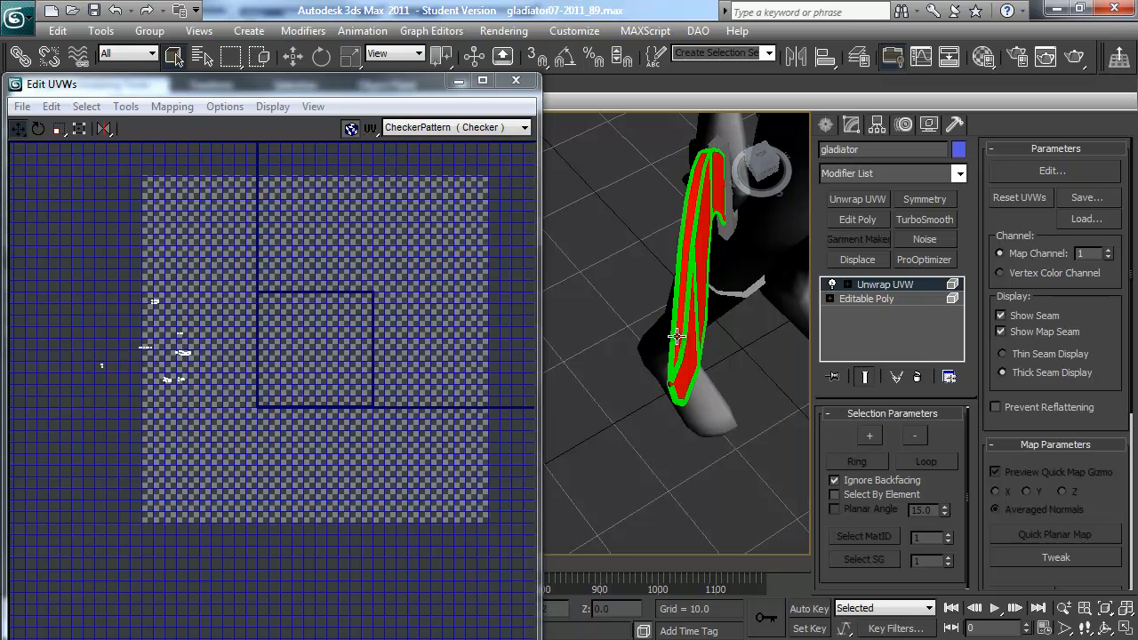
pyautogui.keyDown('alt'); pyautogui.moveTo(692, 329); pyautogui.dragTo(680, 254, button='middle'); pyautogui.keyUp('alt')
pyautogui.keyDown('alt'); pyautogui.moveTo(741, 406); pyautogui.dragTo(711, 393, button='middle'); pyautogui.keyUp('alt')
pyautogui.keyDown('alt'); pyautogui.moveTo(698, 284); pyautogui.dragTo(738, 358, button='middle'); pyautogui.keyUp('alt')
pyautogui.scroll(4, 711, 352)
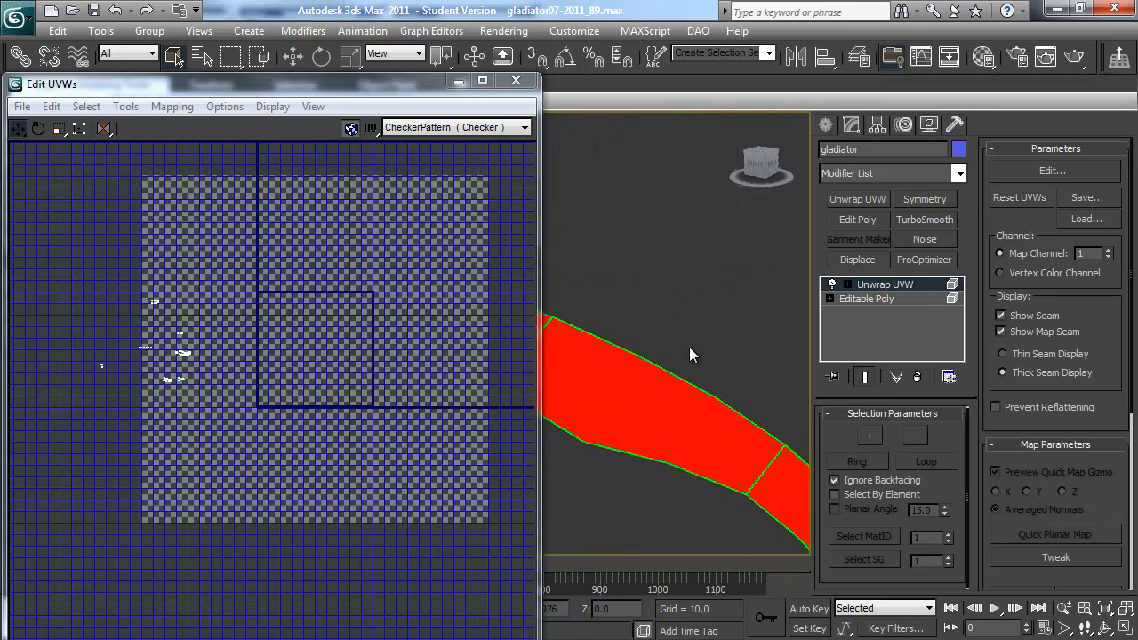
pyautogui.scroll(-3, 686, 337)
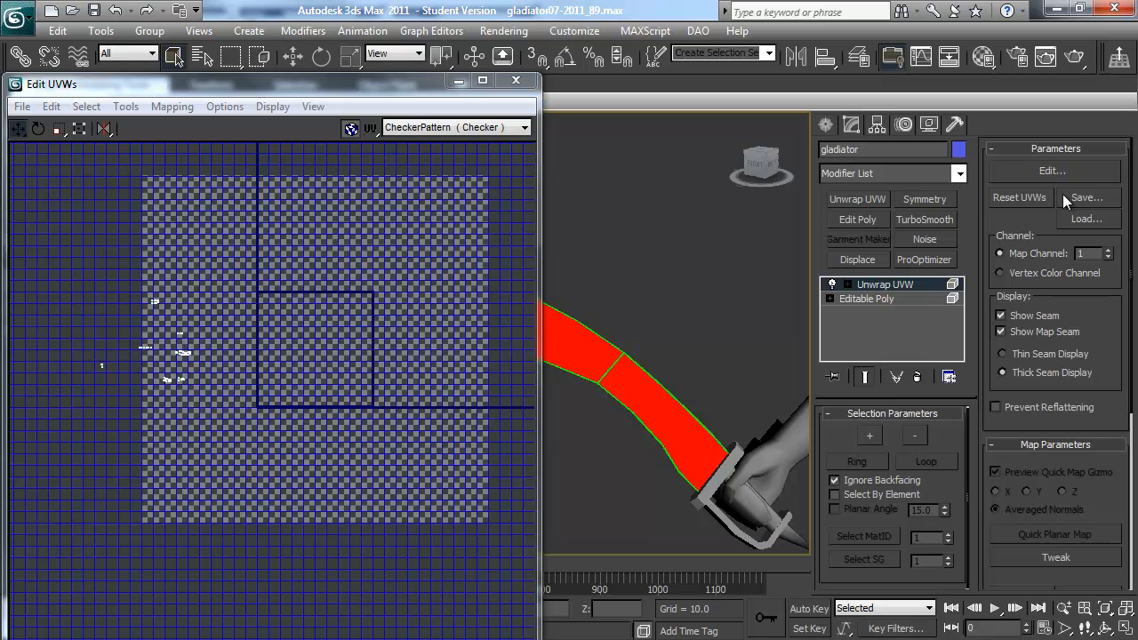
# Switch to face selection and select only the faces on the back side of the sword blade.
pyautogui.hotkey('ctrl', 'a')
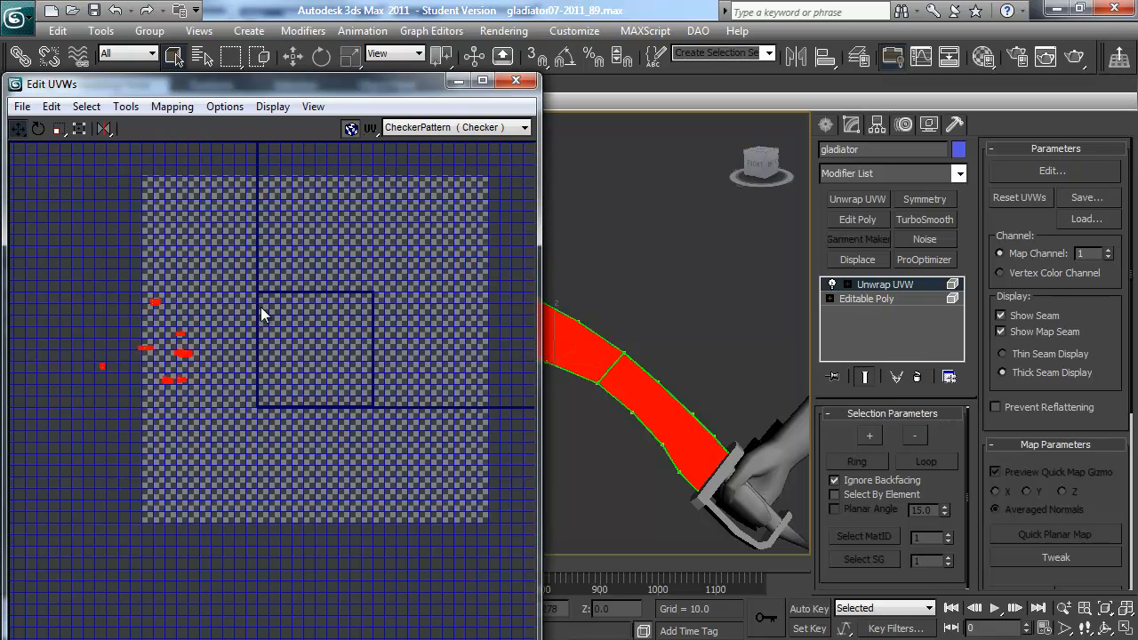
pyautogui.press('3')
pyautogui.keyDown('alt'); pyautogui.moveTo(694, 395); pyautogui.dragTo(809, 471, button='middle'); pyautogui.keyUp('alt')
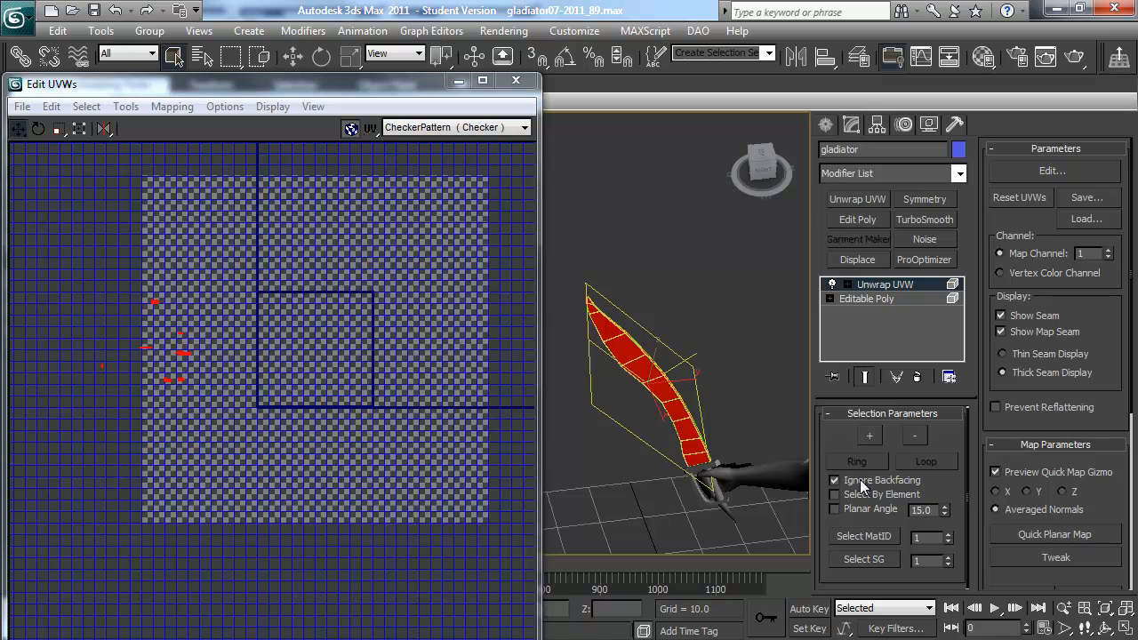
pyautogui.moveTo(743, 476); pyautogui.dragTo(766, 509)
pyautogui.keyDown('alt'); pyautogui.moveTo(584, 389); pyautogui.dragTo(645, 339, button='middle'); pyautogui.keyUp('alt')
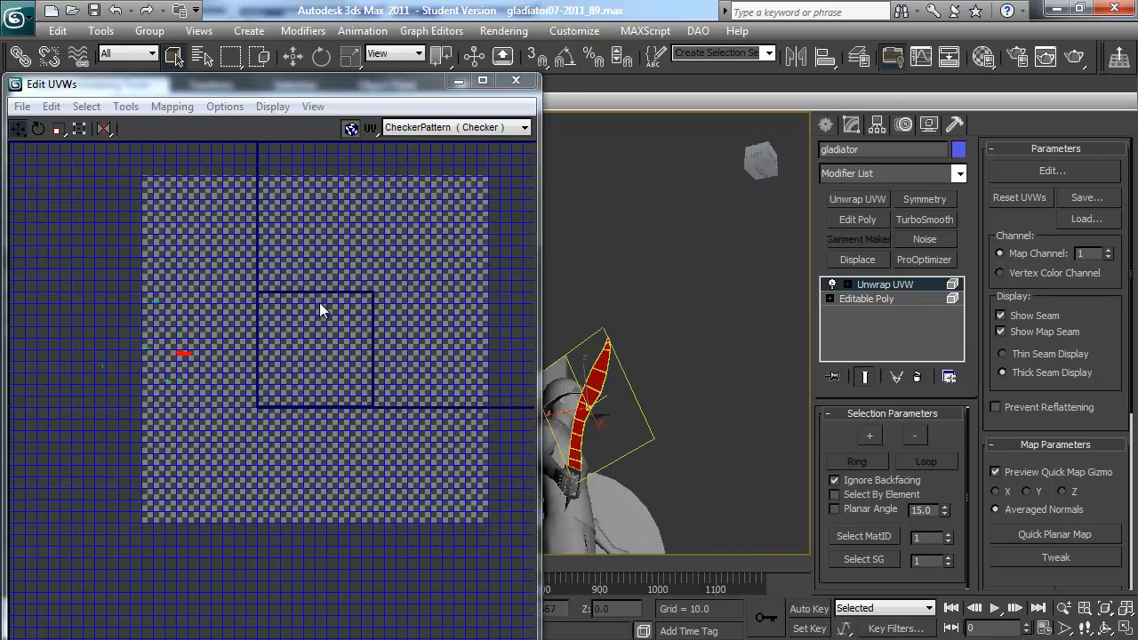
# Apply a Quick Planar Map with averaged normals to the selected back faces of the blade.
pyautogui.moveTo(218, 312); pyautogui.dragTo(256, 288, button='middle')
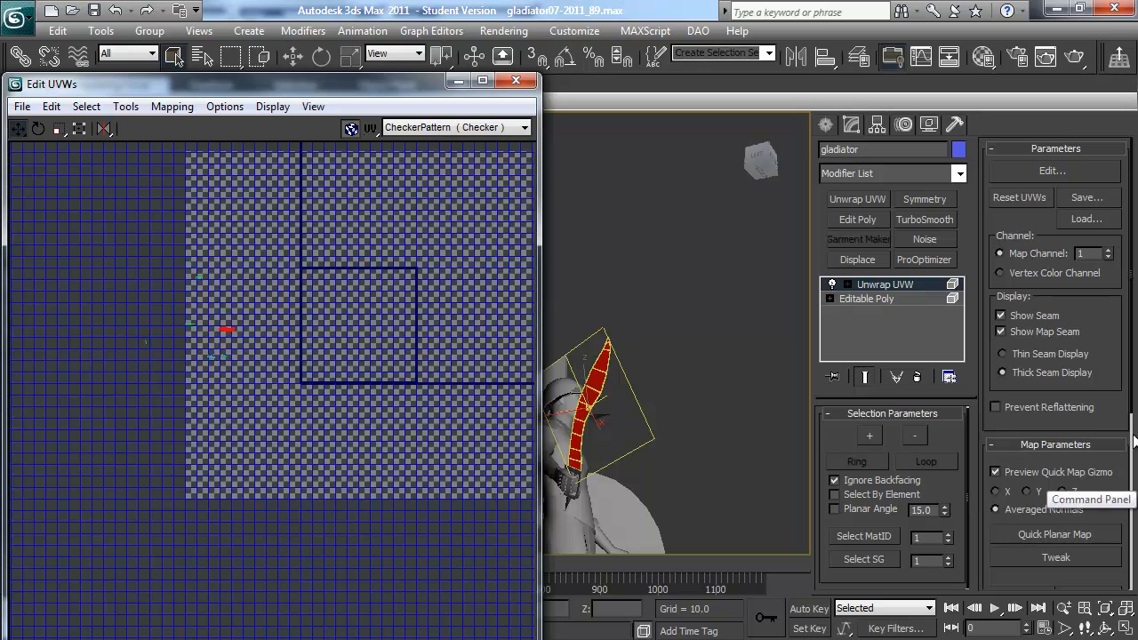
pyautogui.scroll(-5, 1134, 437)
pyautogui.moveTo(1134, 437); pyautogui.dragTo(1127, 346)
pyautogui.click(1037, 442)
# Relax the blade's back cluster with the Relax tool set to Relax By Face Angles, and close the tool.
pyautogui.click(172, 106)
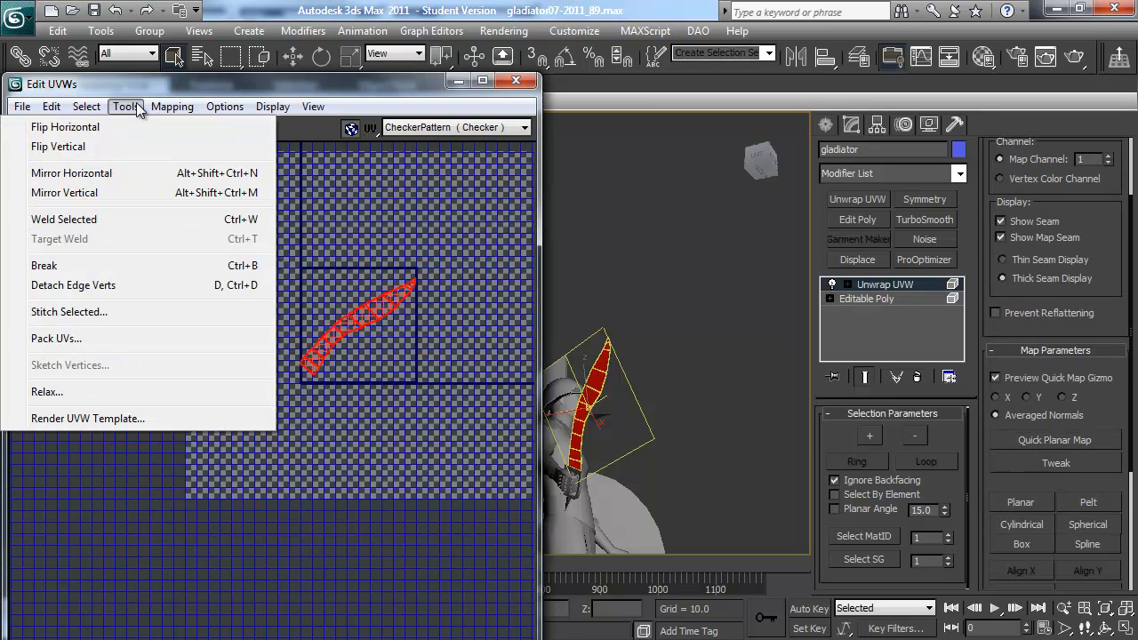
pyautogui.click(94, 389)
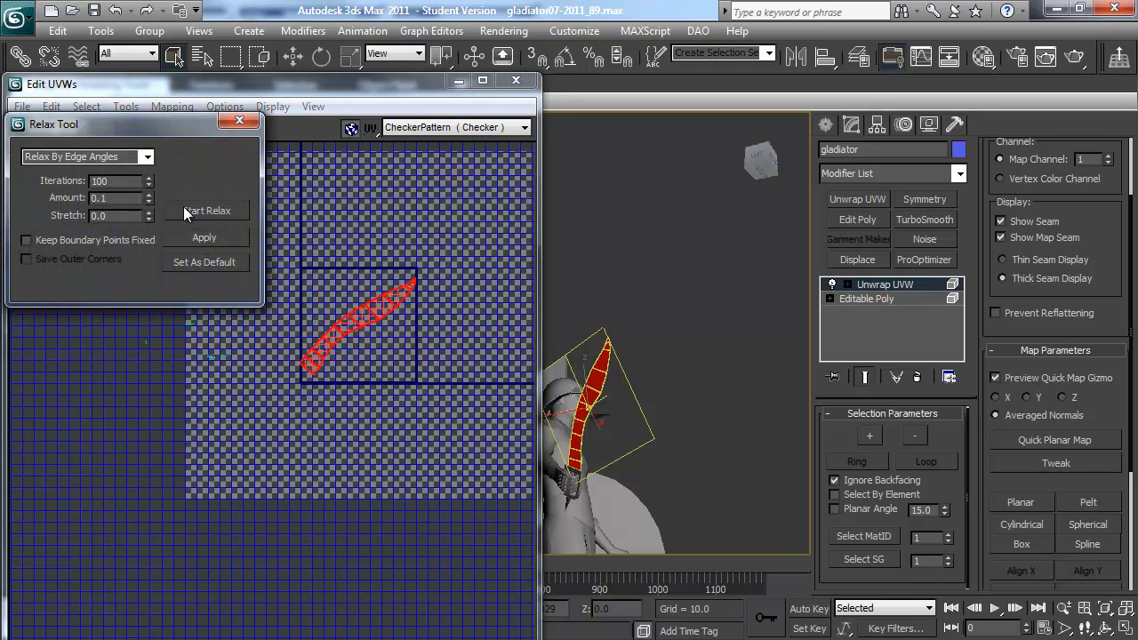
pyautogui.click(107, 156)
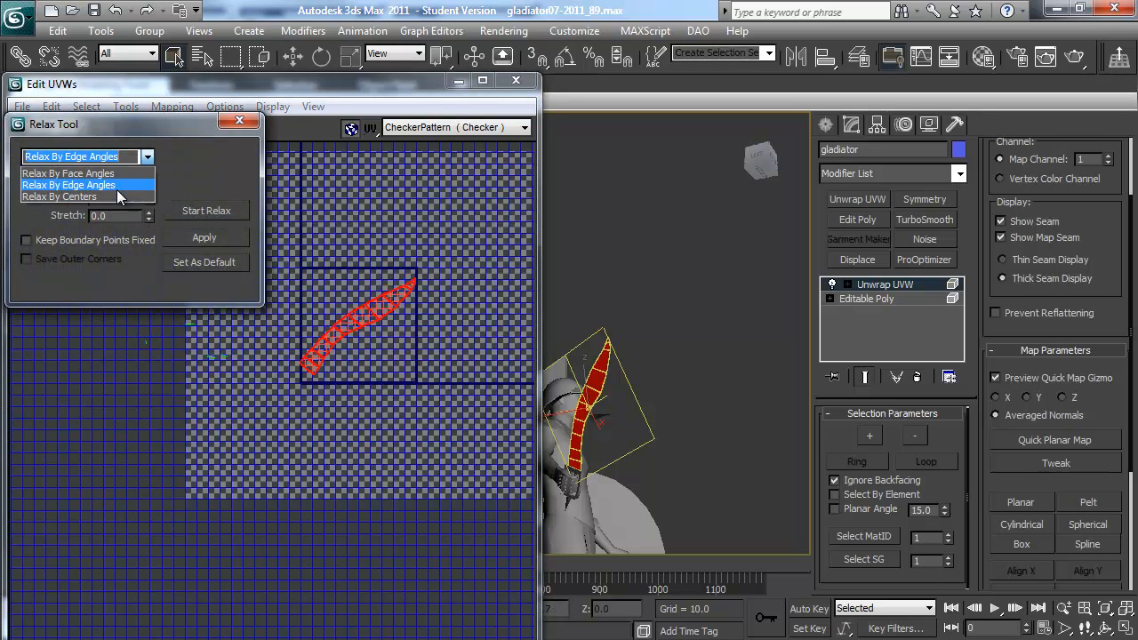
pyautogui.click(114, 172)
pyautogui.click(204, 211)
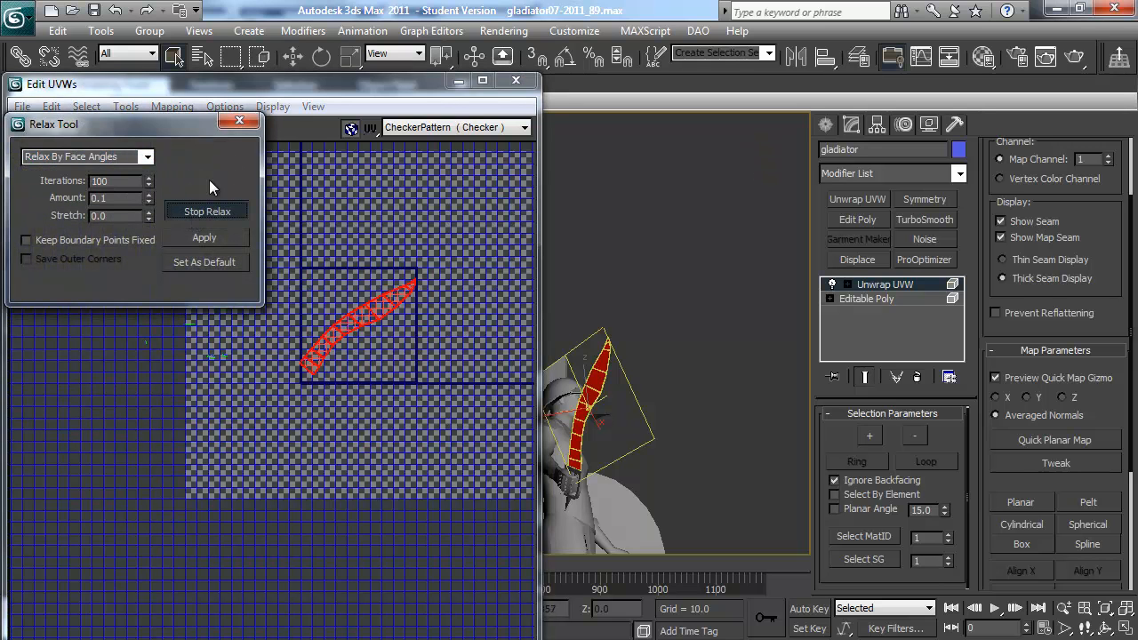
pyautogui.click(239, 120)
# Select the faces on the front side of the blade and apply a Quick Planar Map to them.
pyautogui.keyDown('alt'); pyautogui.moveTo(678, 371); pyautogui.dragTo(494, 432, button='middle'); pyautogui.keyUp('alt')
pyautogui.keyDown('alt'); pyautogui.moveTo(701, 337); pyautogui.dragTo(761, 381, button='middle'); pyautogui.keyUp('alt')
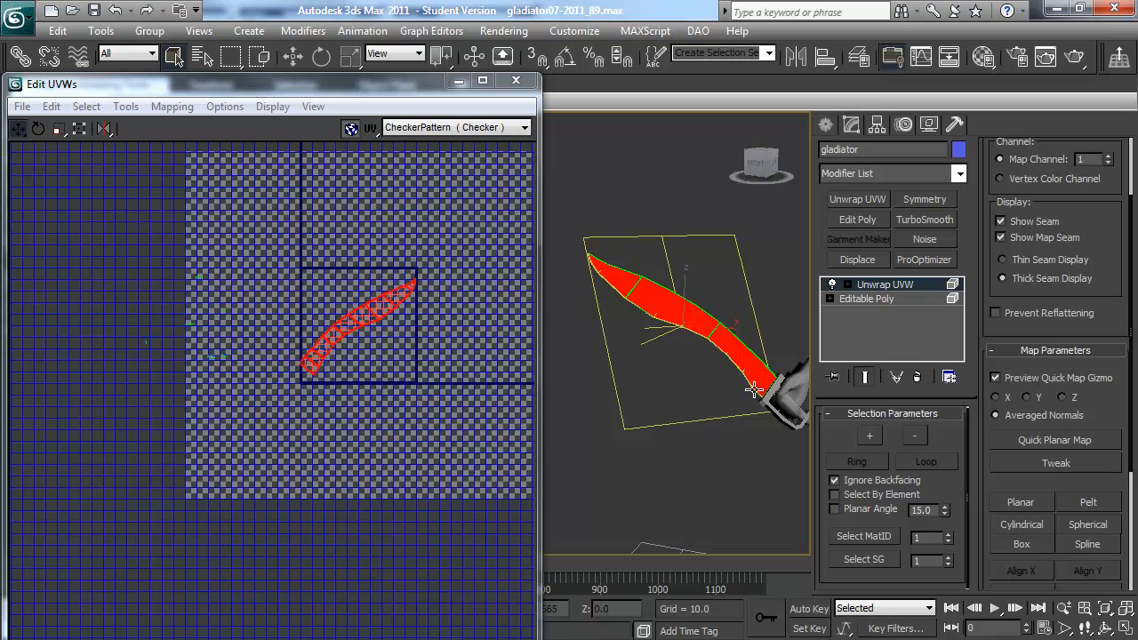
pyautogui.moveTo(680, 416)
pyautogui.keyDown('alt'); pyautogui.mouseDown(button='middle')
pyautogui.moveTo(692, 400)
pyautogui.moveTo(681, 417)
pyautogui.mouseUp(button='middle'); pyautogui.keyUp('alt')
pyautogui.click(849, 460)
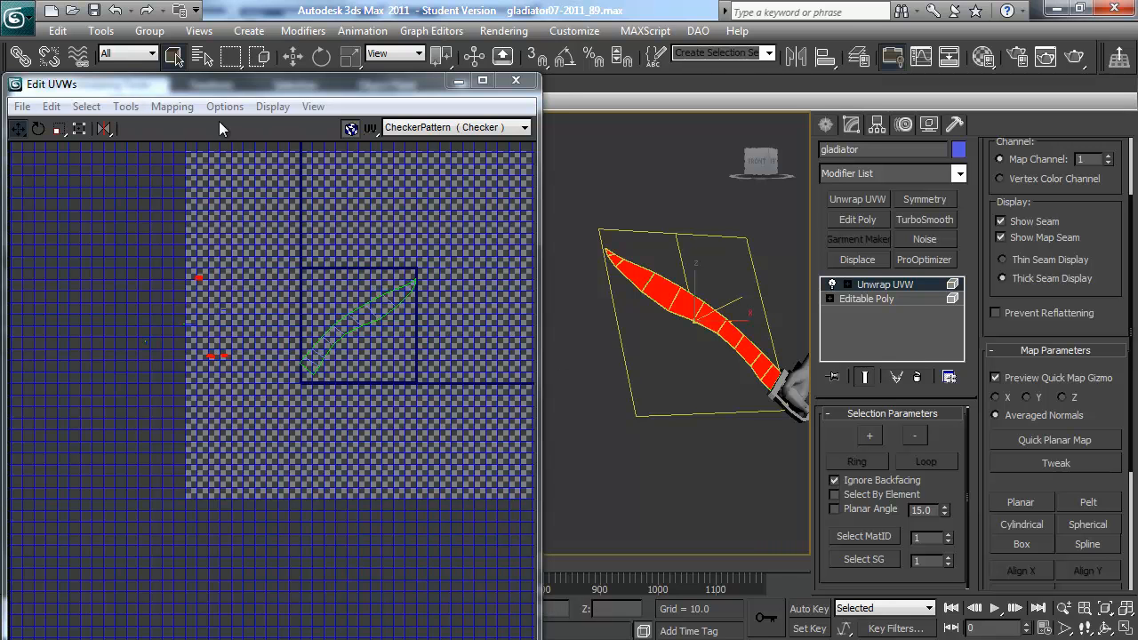
pyautogui.click(1071, 438)
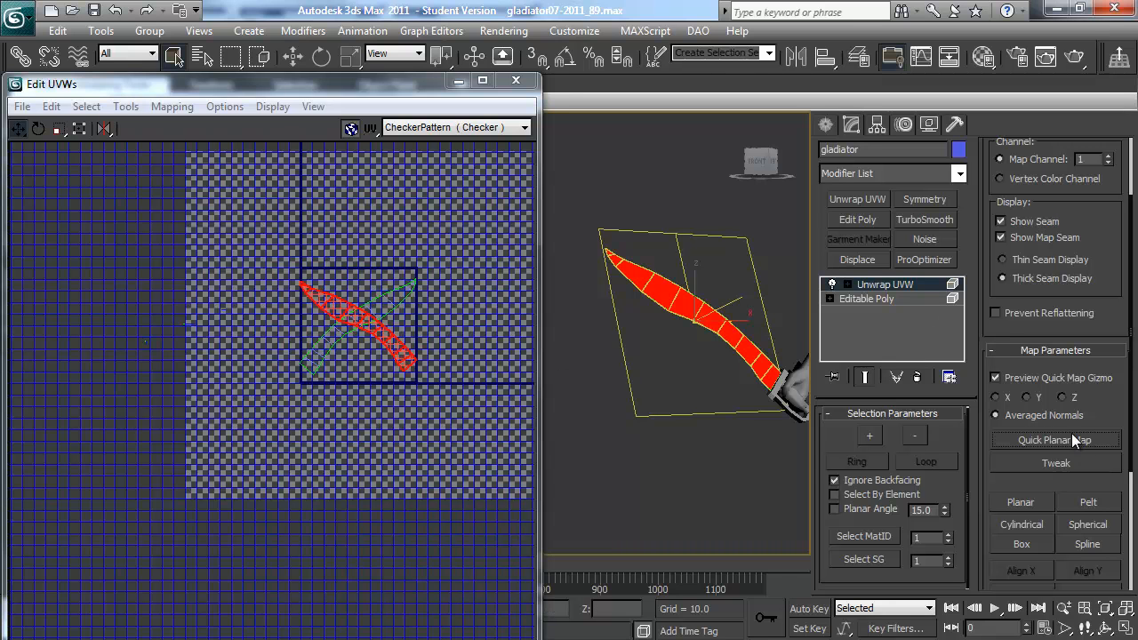
# Relax the blade's front cluster with the Relax tool set to Relax By Face Angles, and close the tool.
pyautogui.click(134, 105)
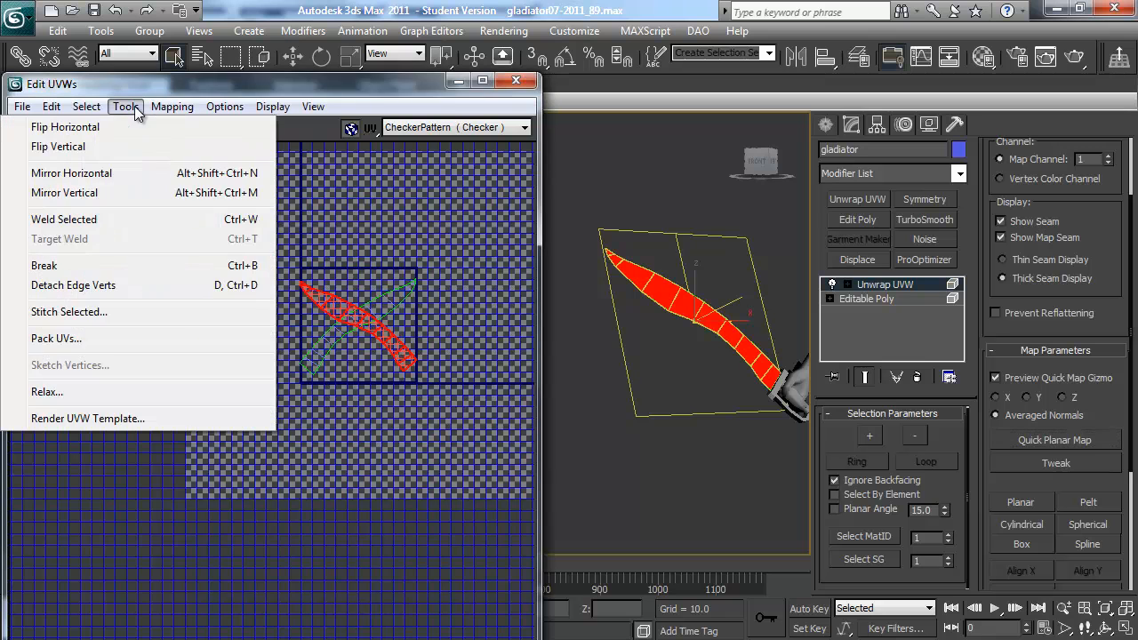
pyautogui.click(107, 393)
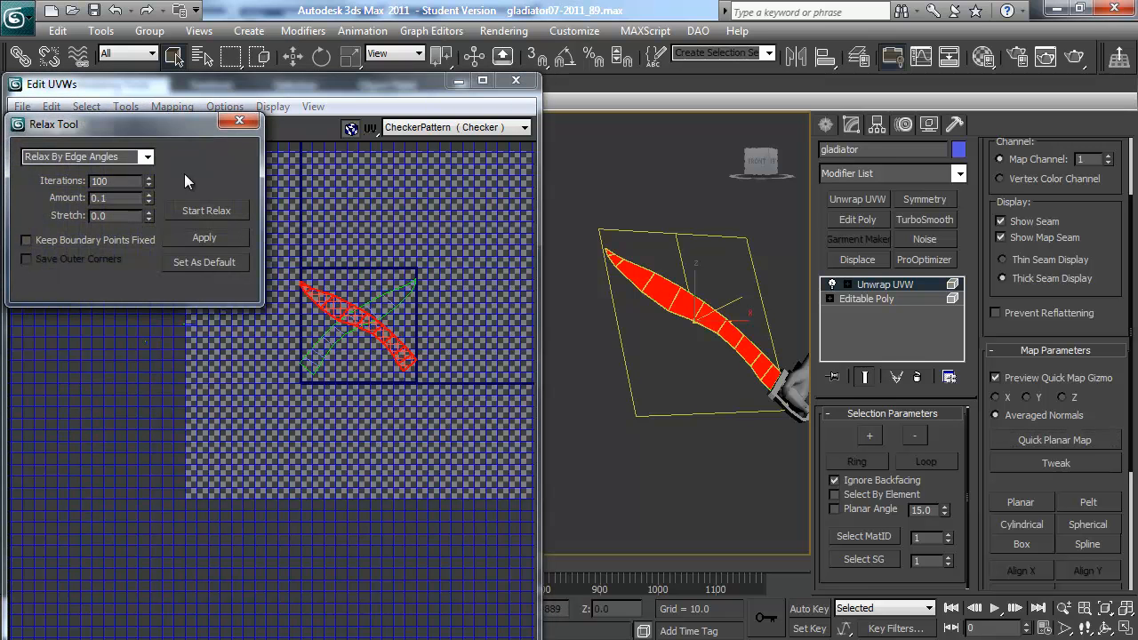
pyautogui.click(148, 158)
pyautogui.click(133, 169)
pyautogui.click(198, 211)
pyautogui.click(239, 120)
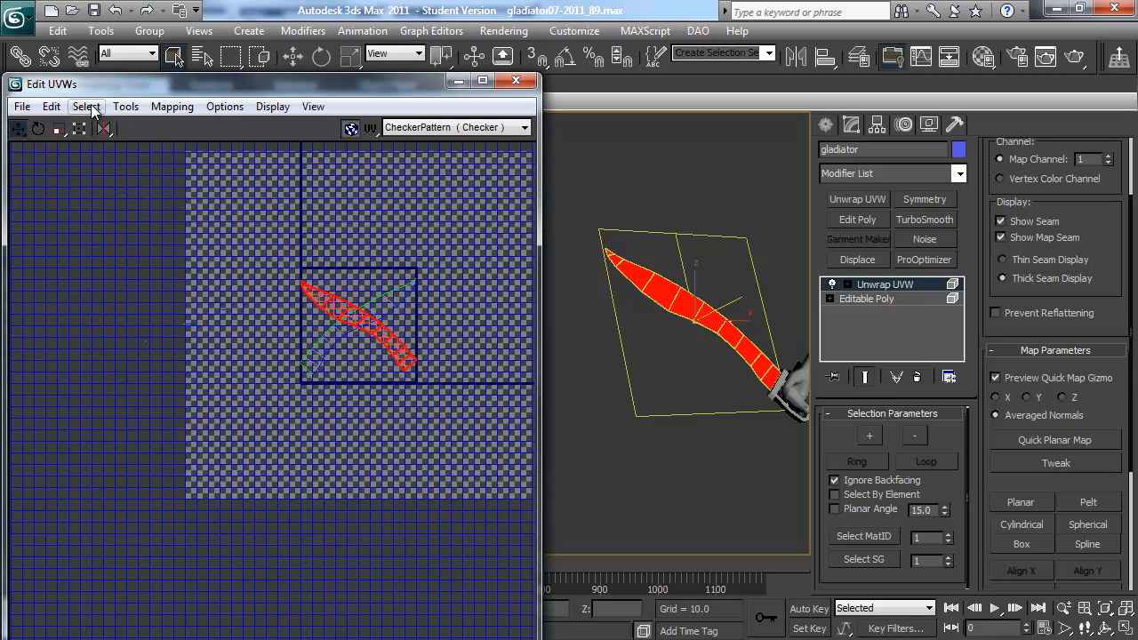
# Flip the front blade cluster horizontally, and slightly rotate and scale it with the Freeform gizmo to fit over the back cluster.
pyautogui.click(124, 106)
pyautogui.click(108, 122)
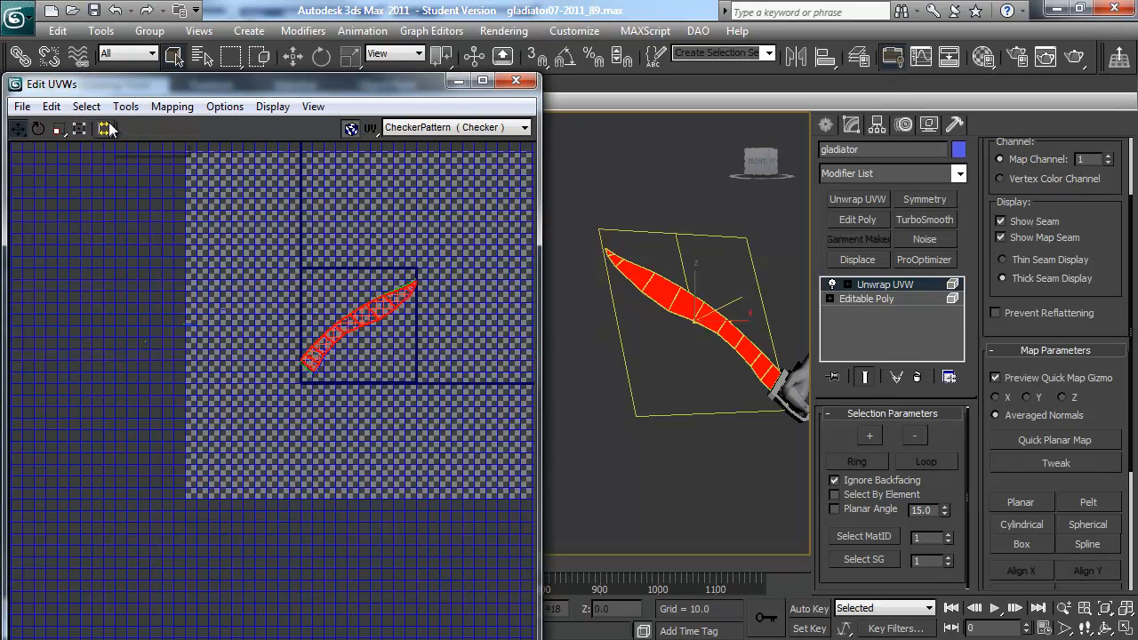
pyautogui.scroll(6, 380, 336)
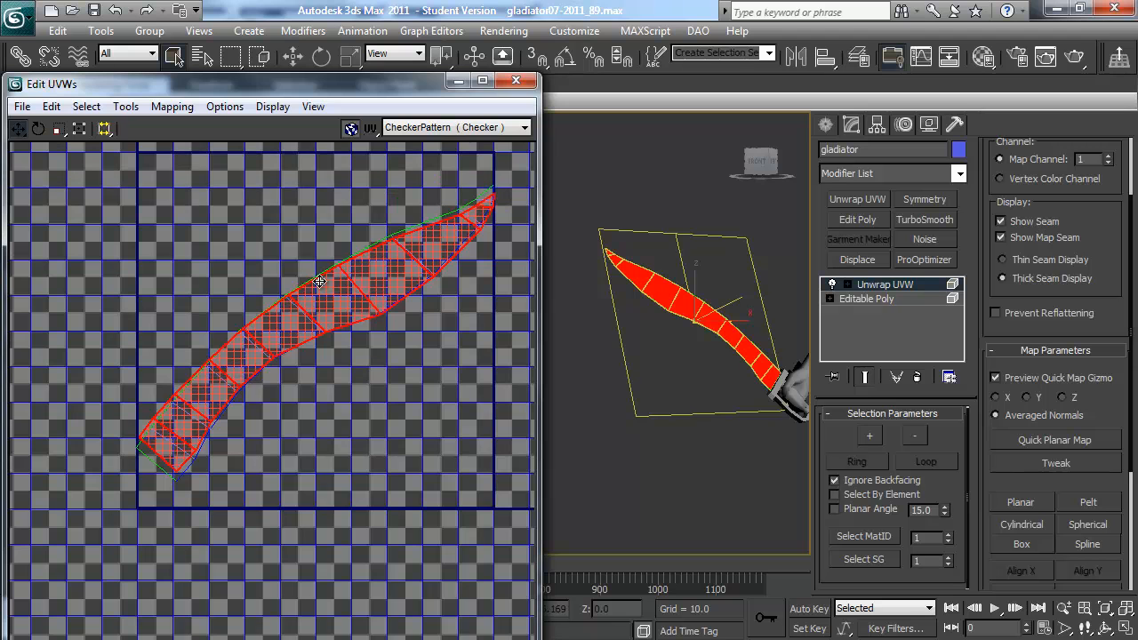
pyautogui.click(80, 128)
pyautogui.moveTo(384, 205); pyautogui.dragTo(368, 248, button='middle')
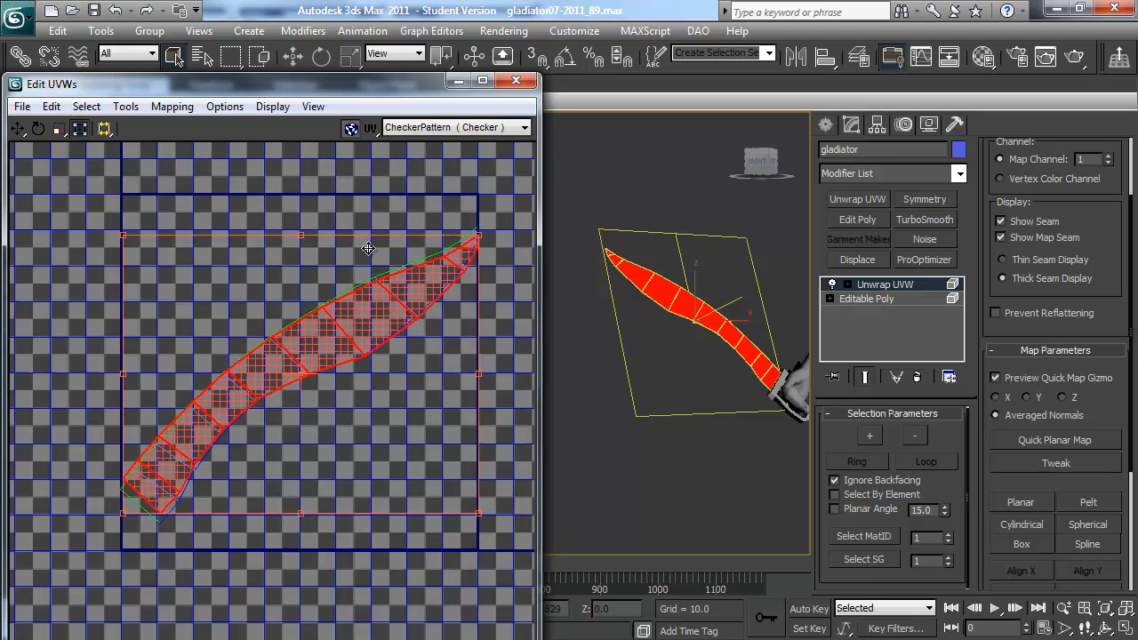
pyautogui.moveTo(305, 242)
pyautogui.mouseDown()
pyautogui.moveTo(297, 211)
pyautogui.moveTo(305, 249)
pyautogui.mouseUp()
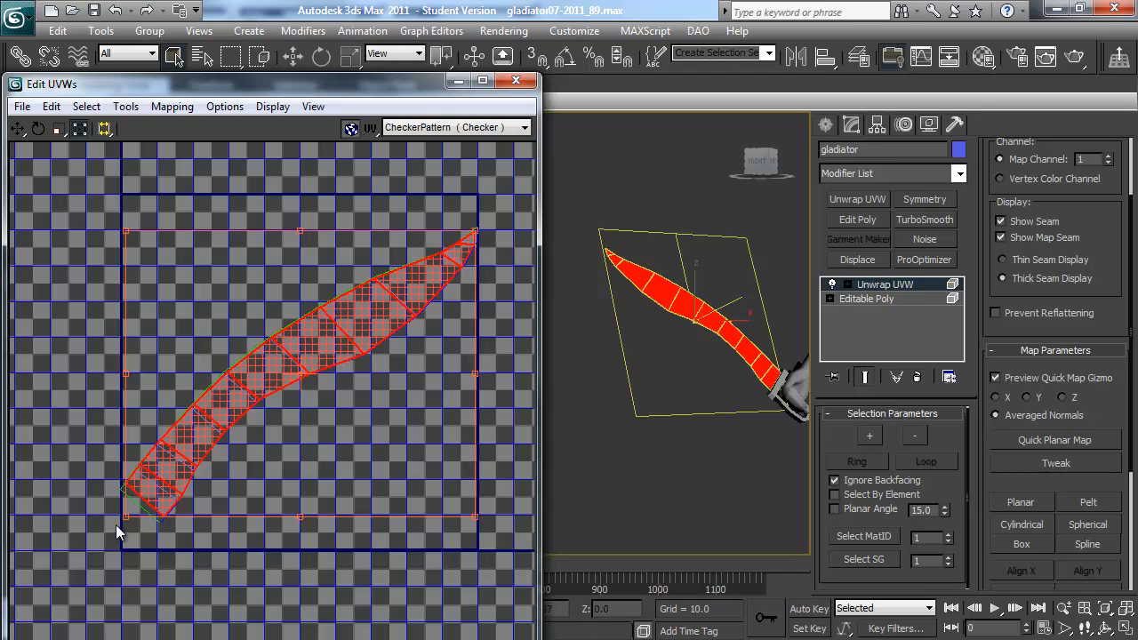
pyautogui.moveTo(121, 518); pyautogui.dragTo(122, 524)
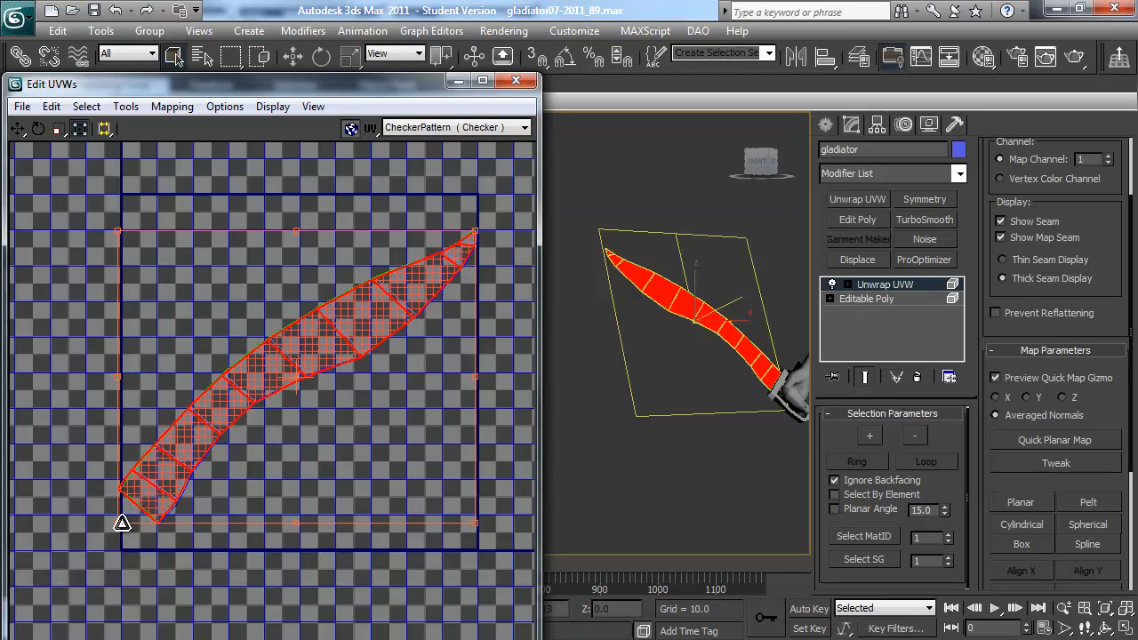
pyautogui.click(186, 193)
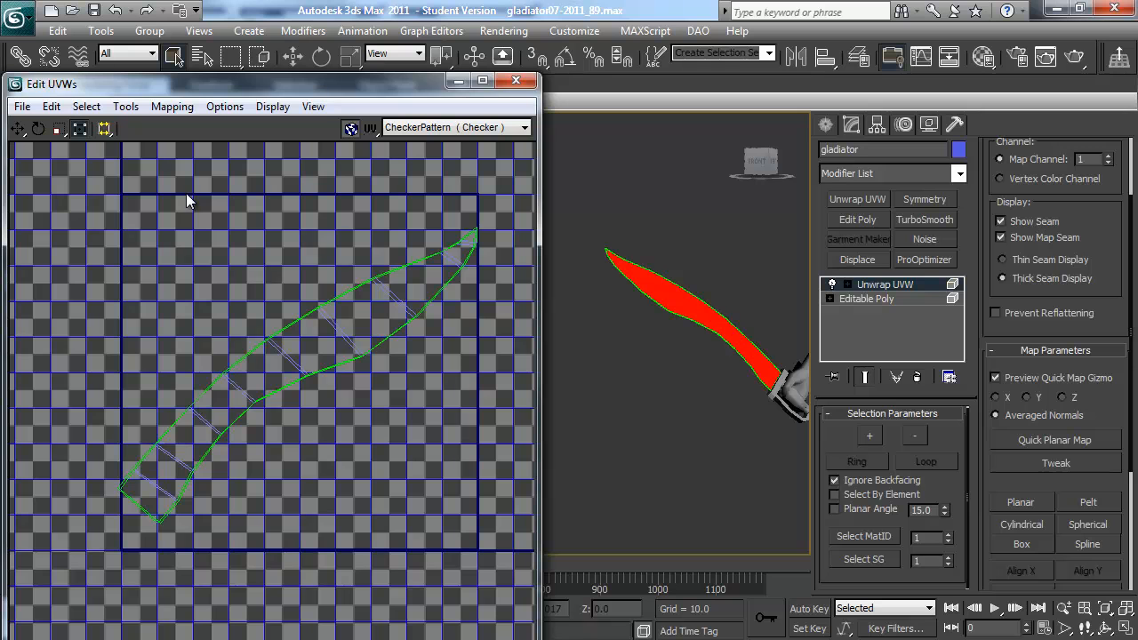
# Switch to vertex selection, select all vertices of both overlapping blade clusters, and apply Weld Selected.
pyautogui.click(434, 293)
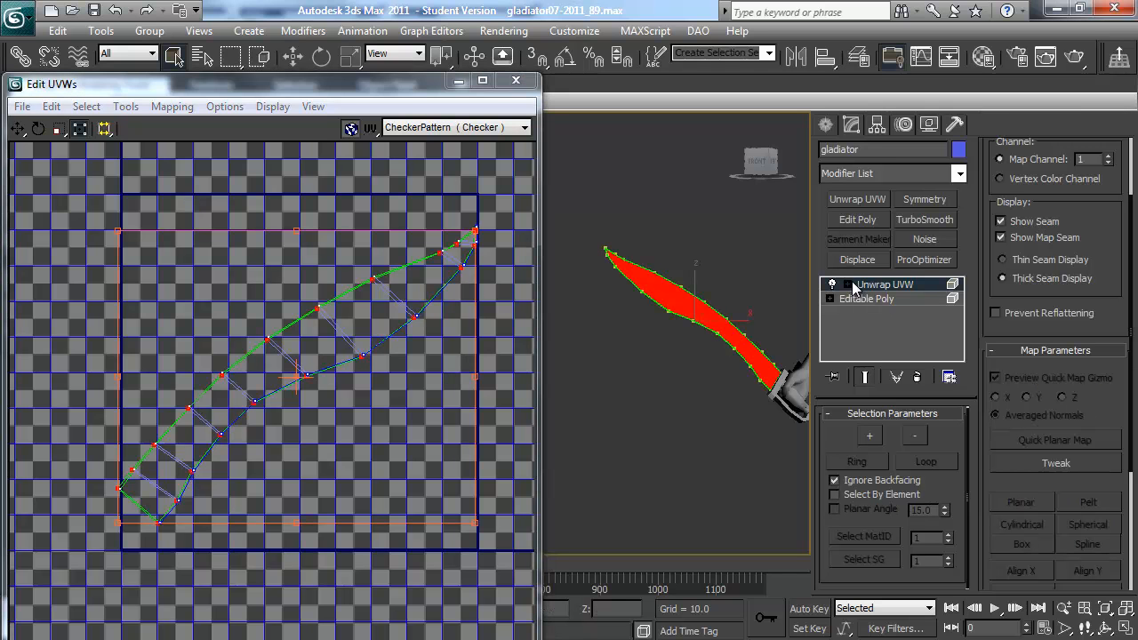
pyautogui.click(849, 285)
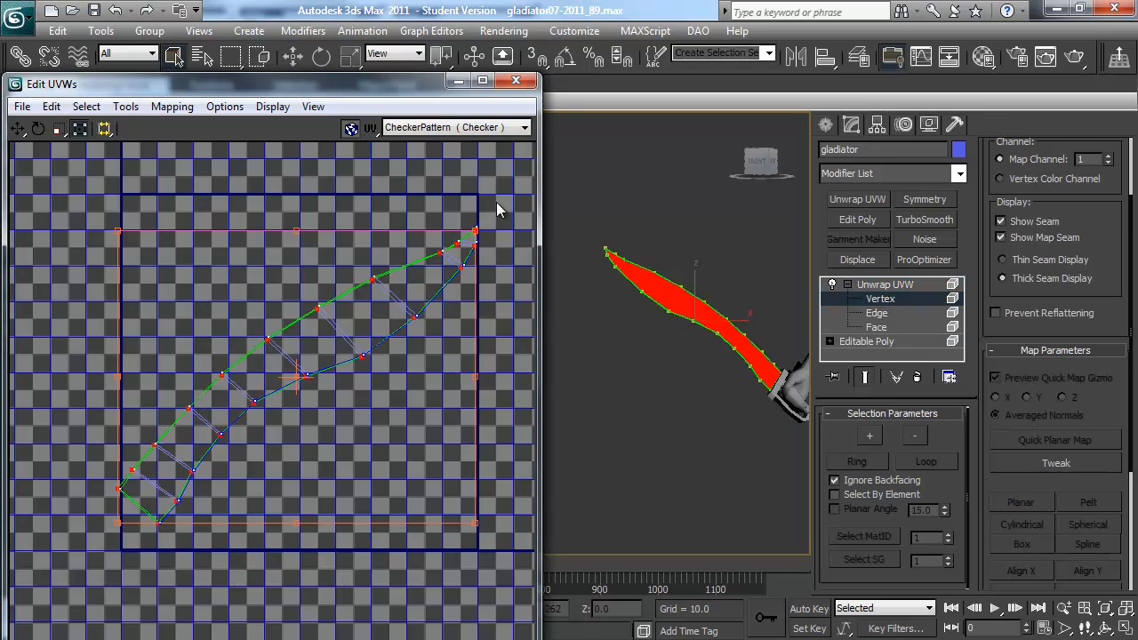
pyautogui.hotkey('ctrl', 'a')
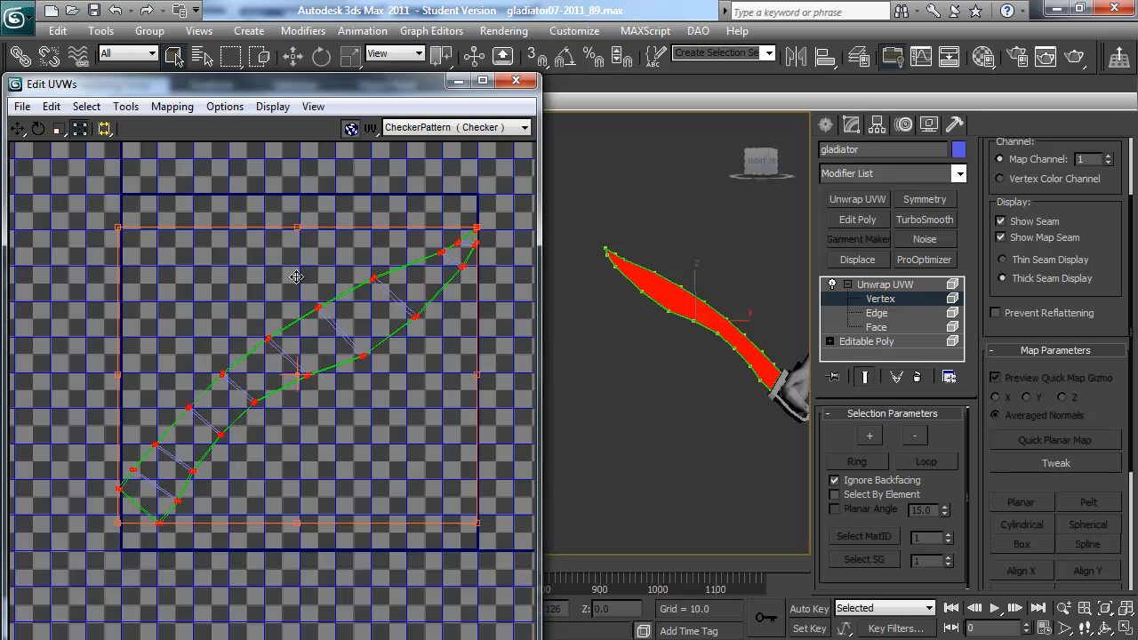
pyautogui.rightClick(250, 402)
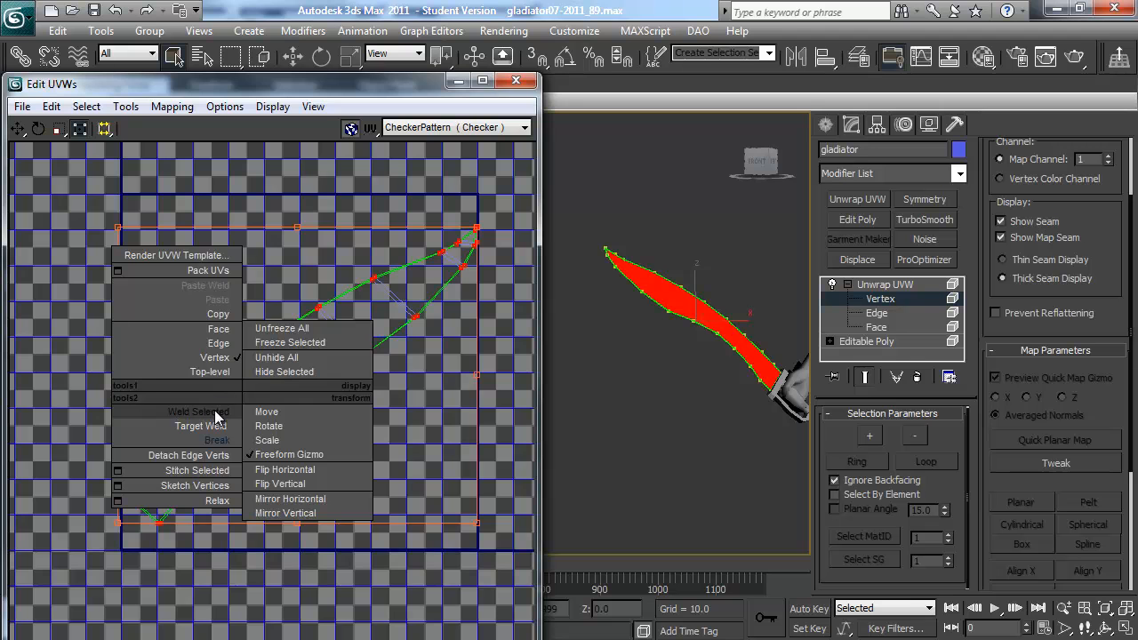
pyautogui.click(216, 413)
pyautogui.moveTo(293, 383); pyautogui.dragTo(267, 404, button='middle')
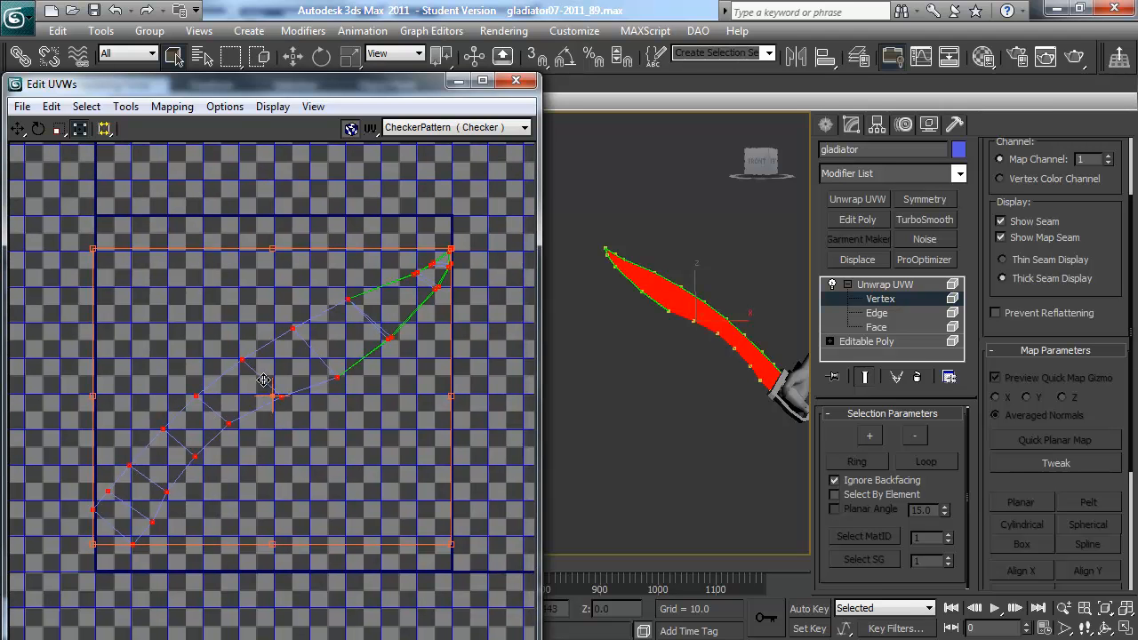
pyautogui.scroll(4, 317, 379)
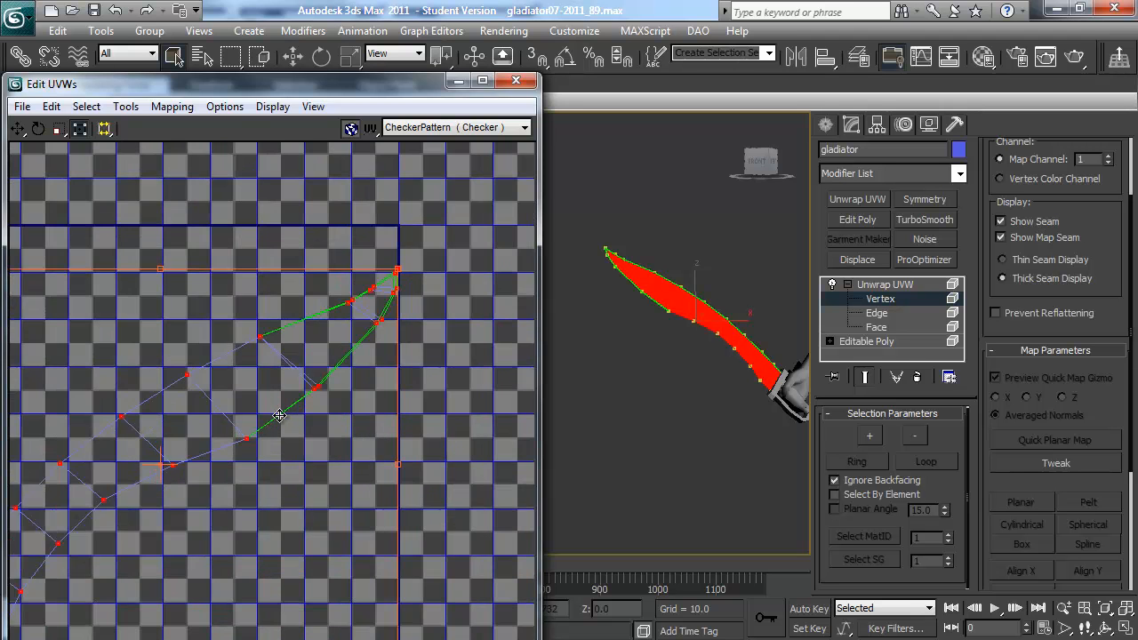
# Select the faces at the blade's tip in face mode and shift them onto the matching faces of the other side.
pyautogui.click(432, 379)
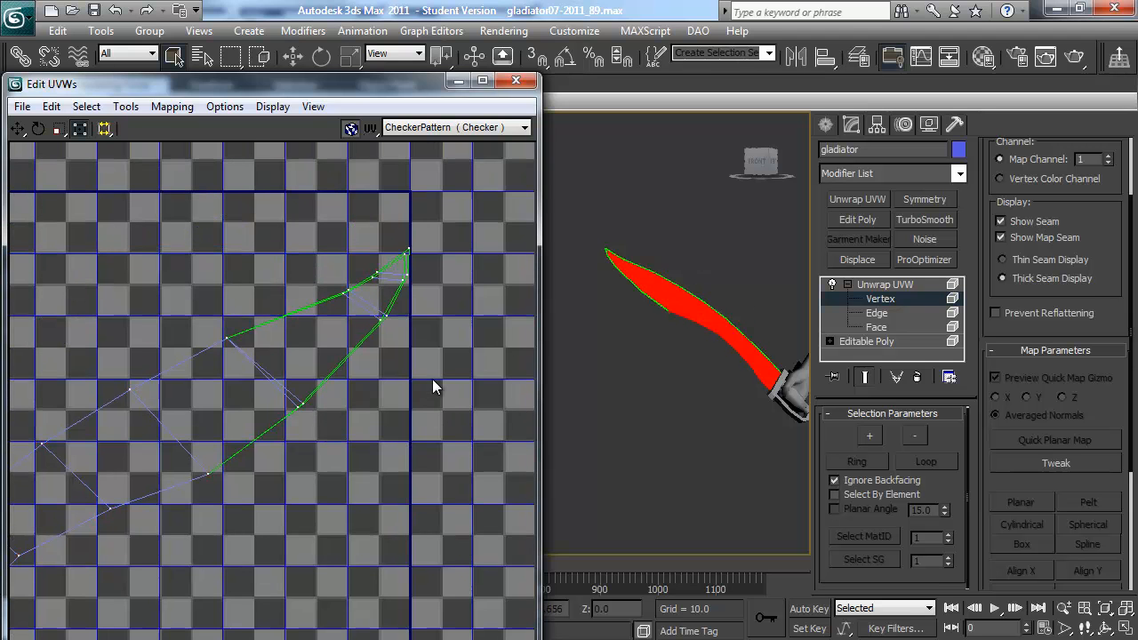
pyautogui.moveTo(432, 379); pyautogui.dragTo(415, 405, button='middle')
pyautogui.scroll(-1, 414, 267)
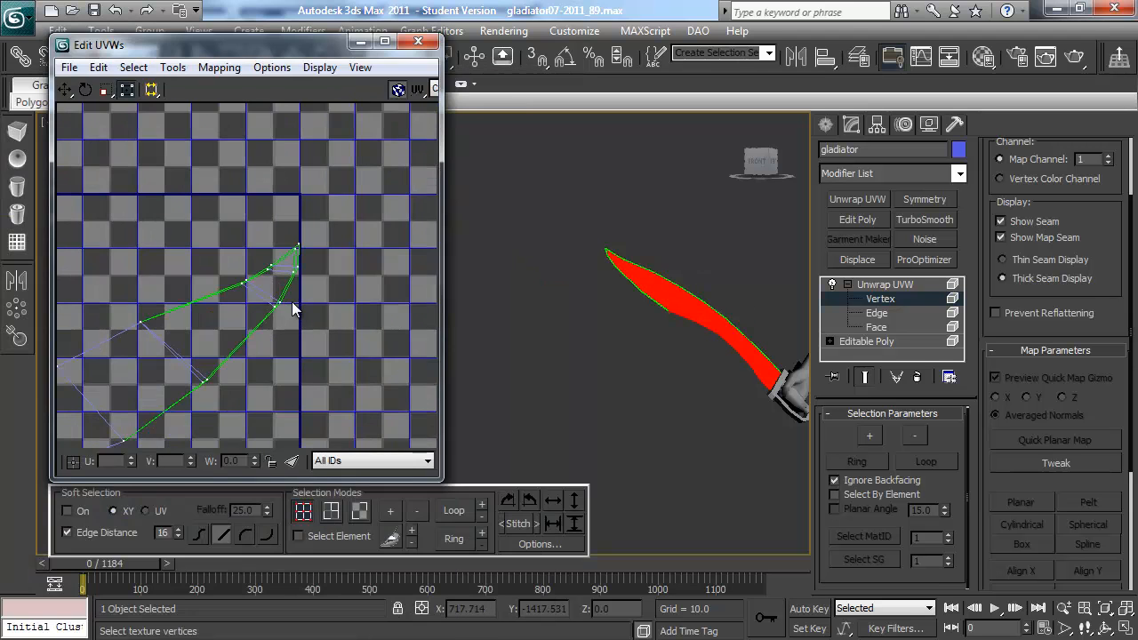
pyautogui.scroll(4, 236, 287)
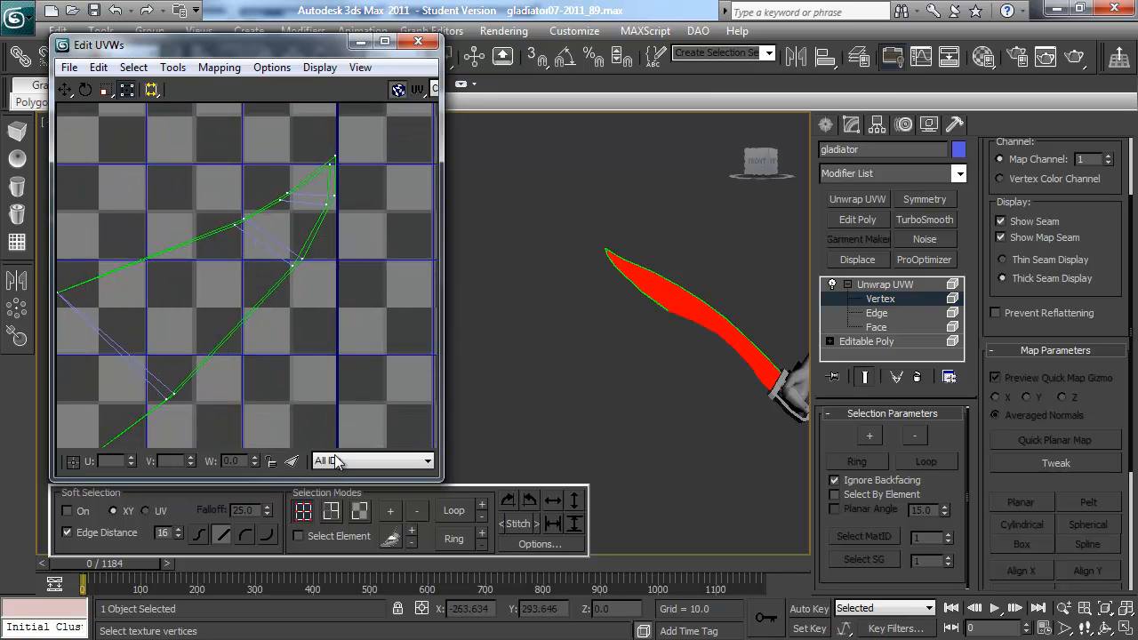
pyautogui.press('3')
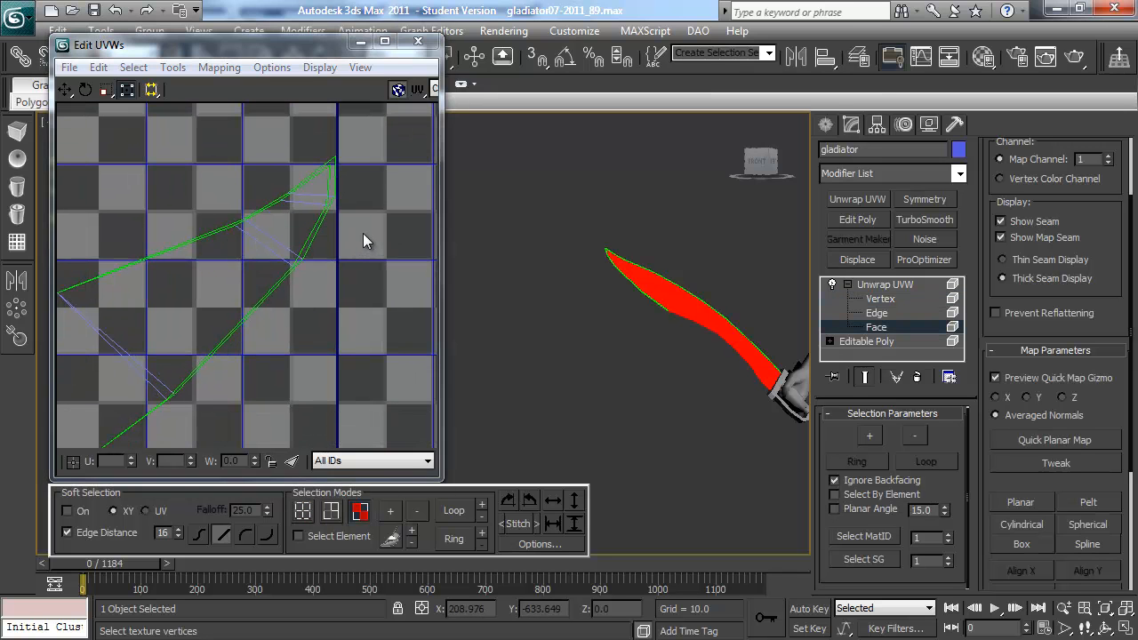
pyautogui.click(322, 188)
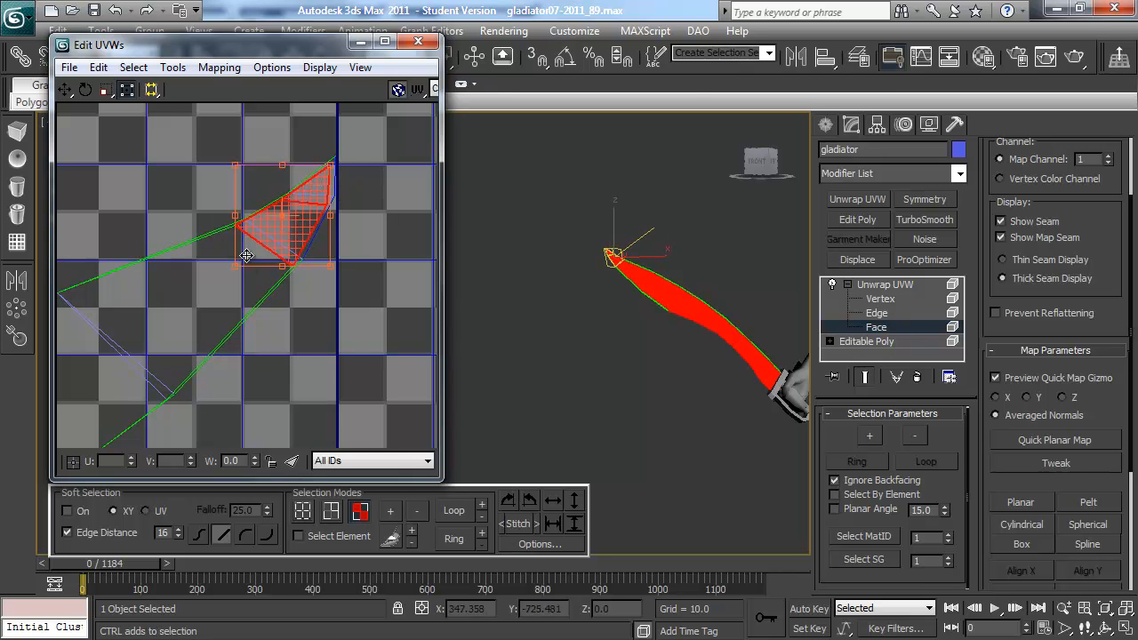
pyautogui.moveTo(278, 234); pyautogui.dragTo(284, 230)
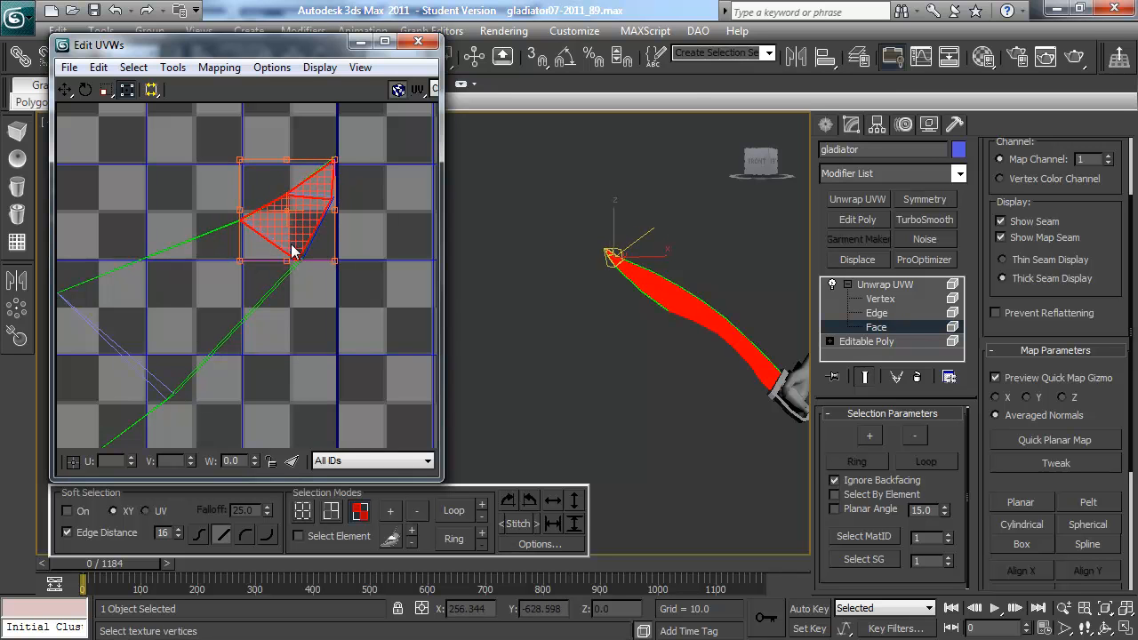
pyautogui.click(287, 313)
# Line up the remaining mismatched vertices near the blade's tip with their counterparts and weld them together.
pyautogui.press('1')
pyautogui.click(299, 260)
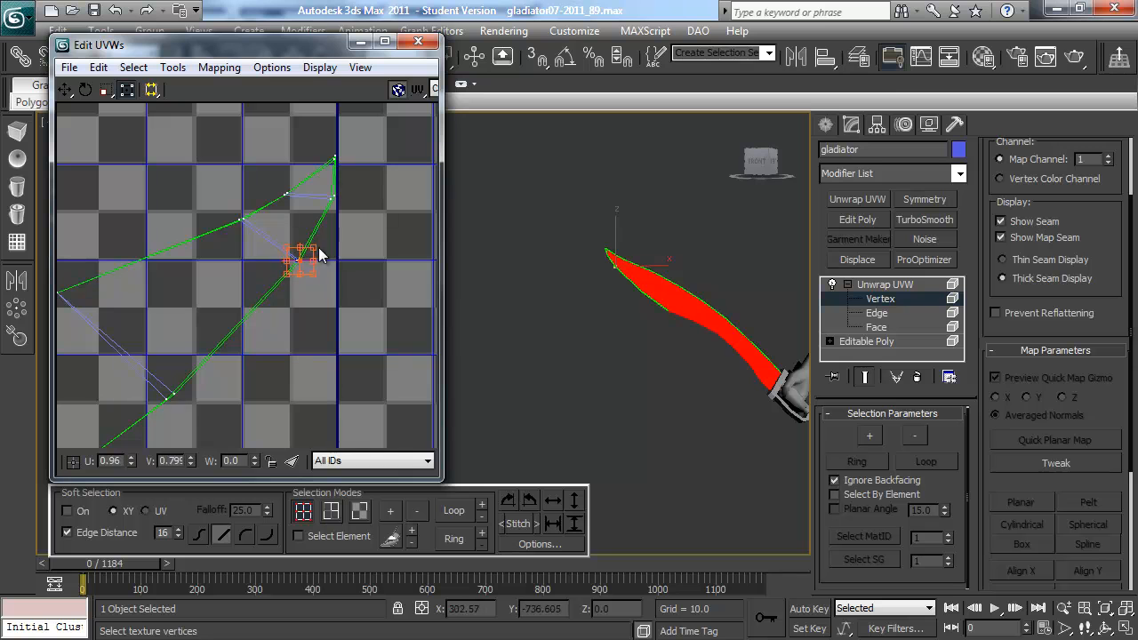
pyautogui.click(167, 396)
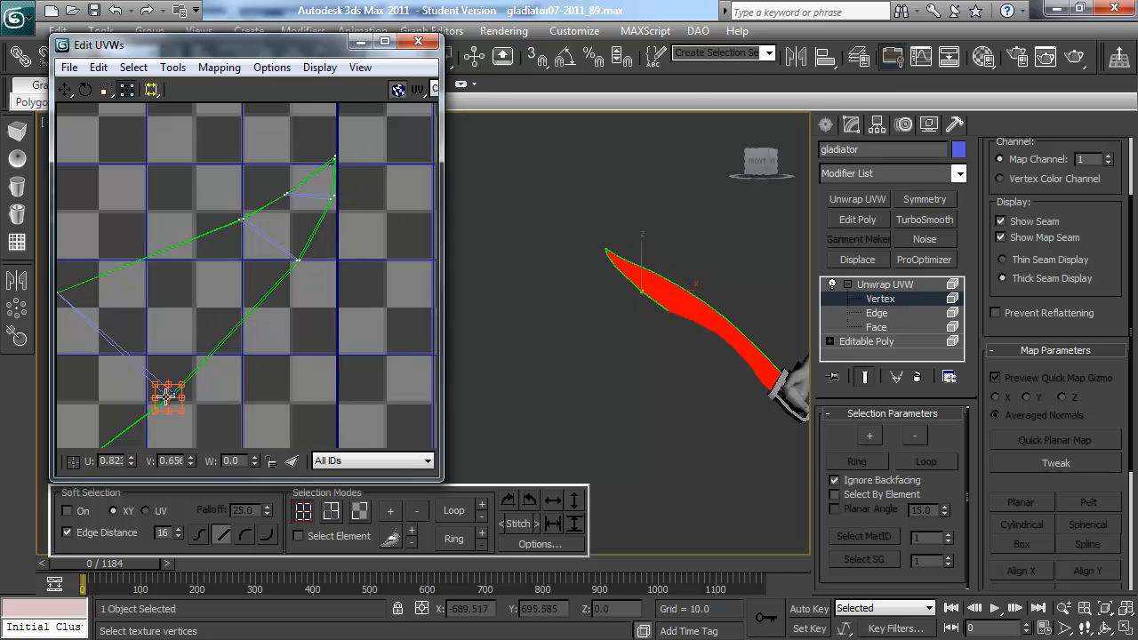
pyautogui.scroll(-4, 217, 388)
pyautogui.rightClick(136, 369)
pyautogui.click(123, 398)
pyautogui.click(314, 352)
pyautogui.scroll(-5, 266, 356)
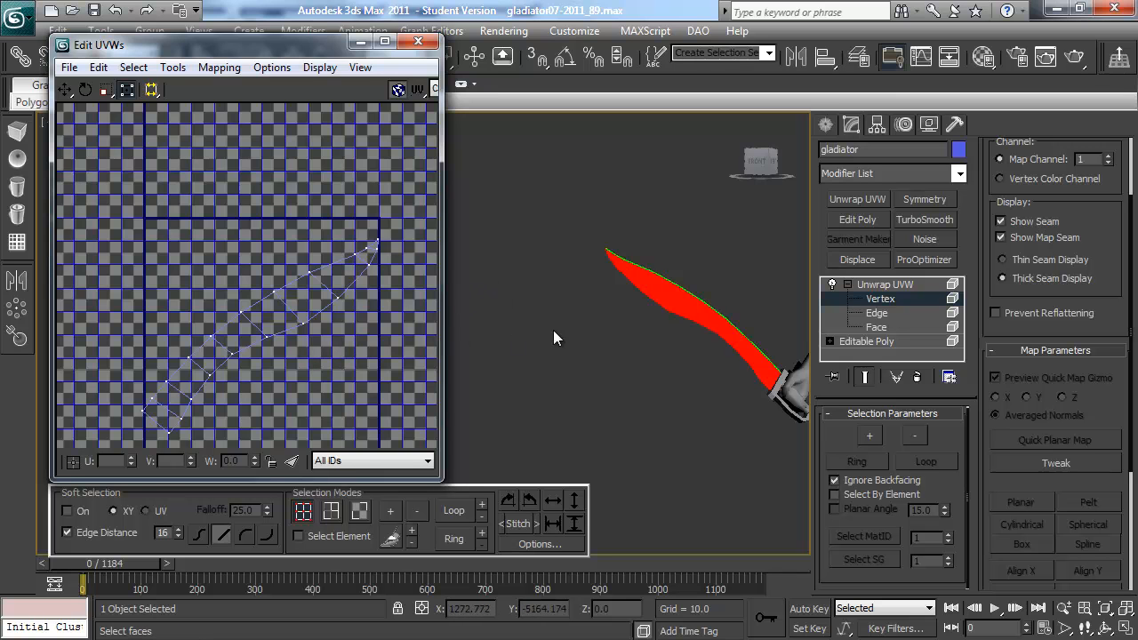
# Switch to face selection, select the blade's front faces, and break them apart from the back side's UVs.
pyautogui.press('3')
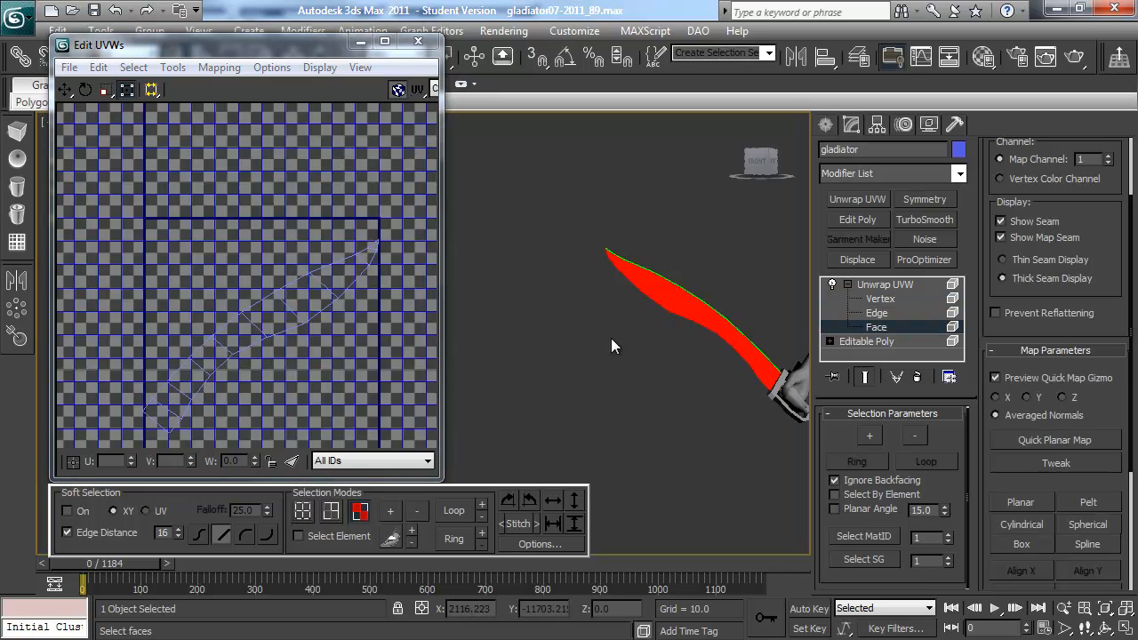
pyautogui.moveTo(782, 452); pyautogui.dragTo(801, 461)
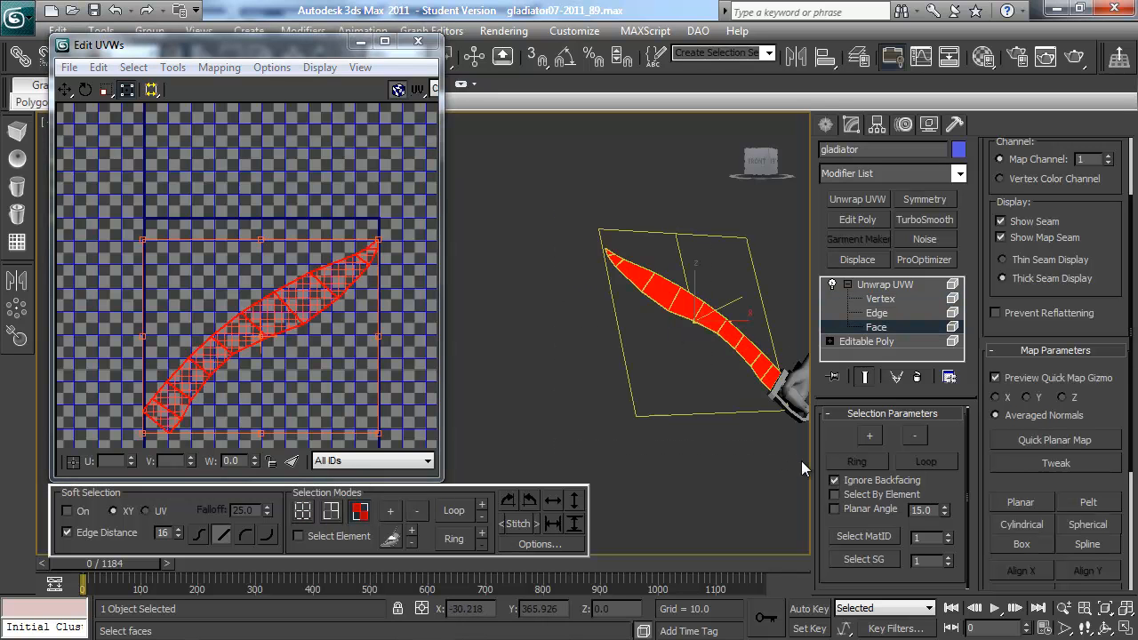
pyautogui.rightClick(265, 299)
pyautogui.click(221, 347)
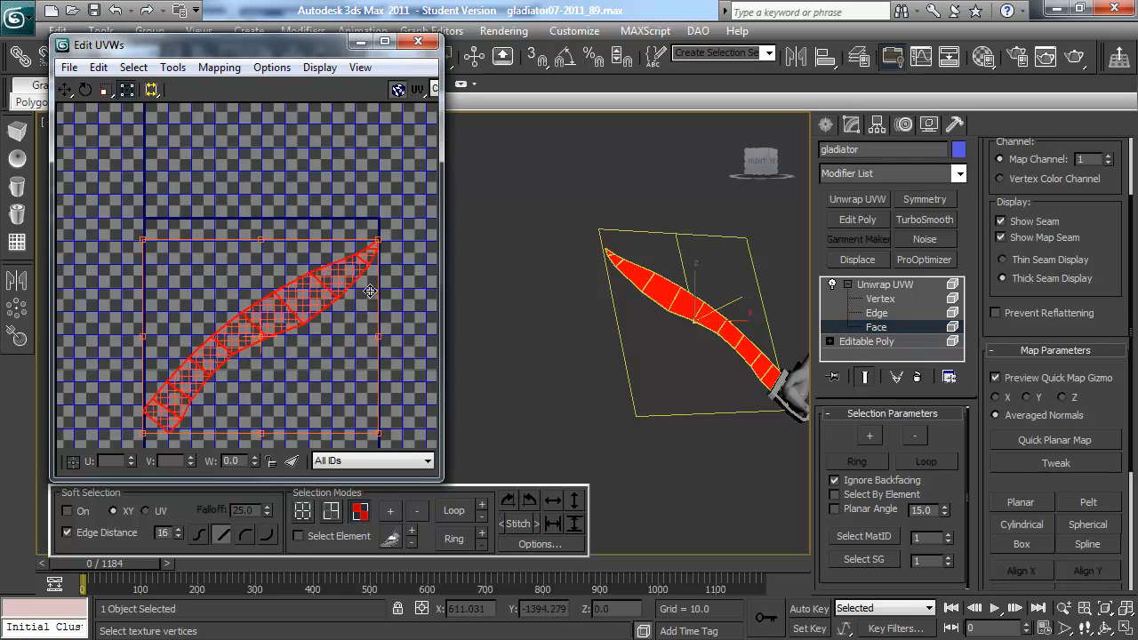
pyautogui.click(389, 286)
# Test that the front blade faces are separate by moving them off the back cluster, and undo the moves.
pyautogui.moveTo(280, 319); pyautogui.dragTo(287, 233)
pyautogui.hotkey('ctrl', 'z')
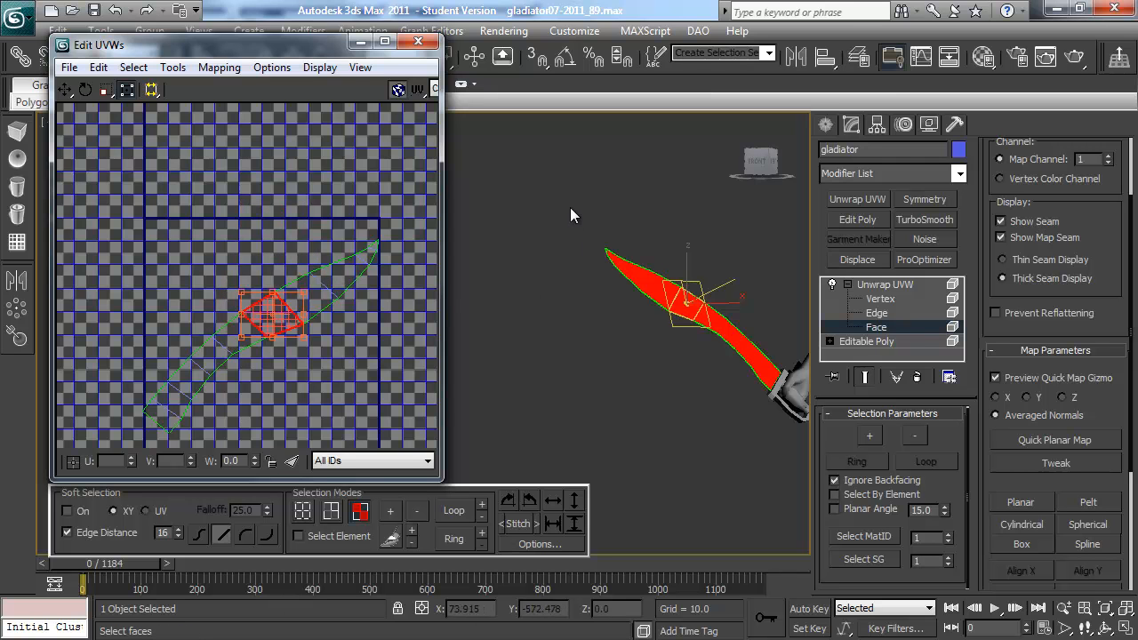
pyautogui.moveTo(570, 207); pyautogui.dragTo(790, 438)
pyautogui.moveTo(301, 303); pyautogui.dragTo(276, 221)
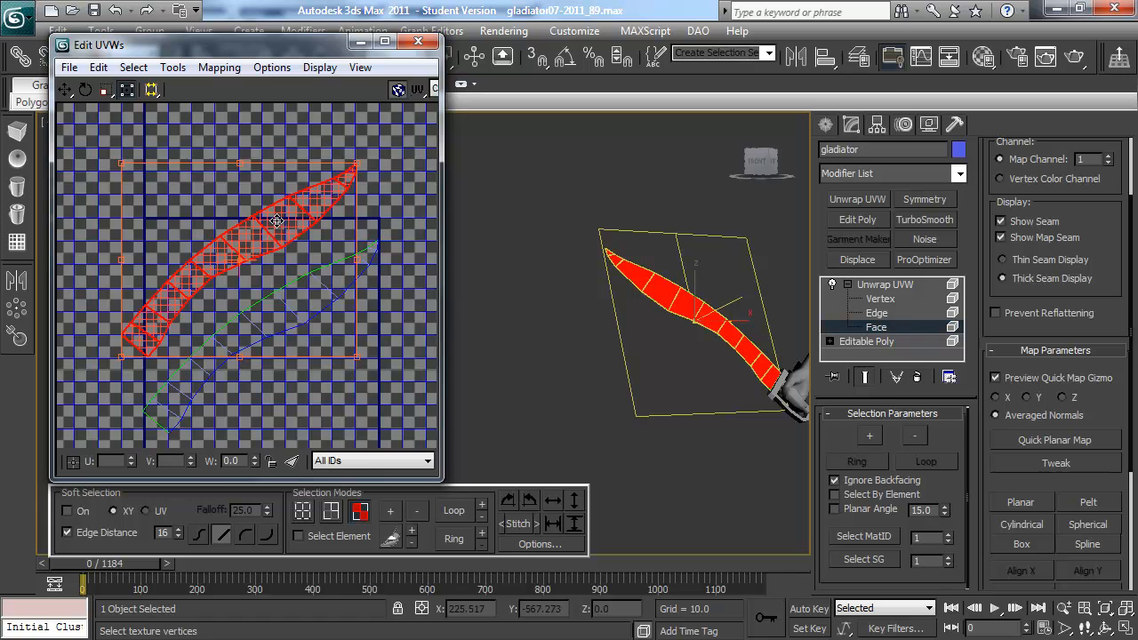
pyautogui.hotkey('ctrl', 'z')
pyautogui.click(365, 204)
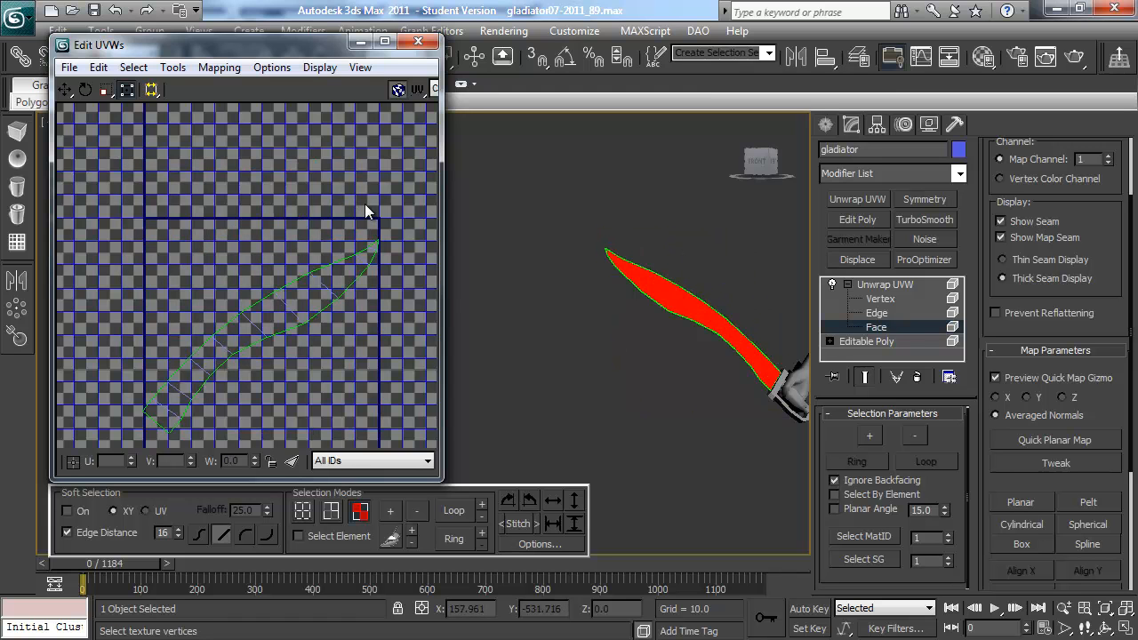
# Turn on Select Element for UV selection and try it out on a blade cluster.
pyautogui.click(324, 537)
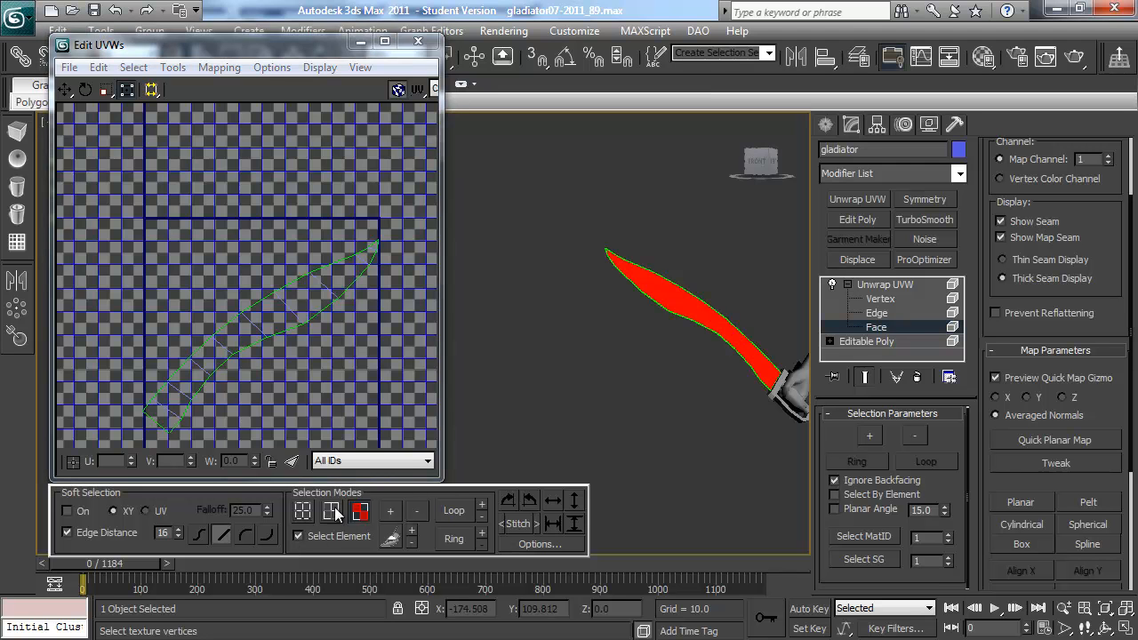
pyautogui.moveTo(327, 284); pyautogui.dragTo(347, 242)
pyautogui.click(325, 217)
pyautogui.scroll(-3, 305, 249)
pyautogui.moveTo(167, 266); pyautogui.dragTo(204, 258, button='middle')
pyautogui.moveTo(266, 273); pyautogui.dragTo(229, 277, button='middle')
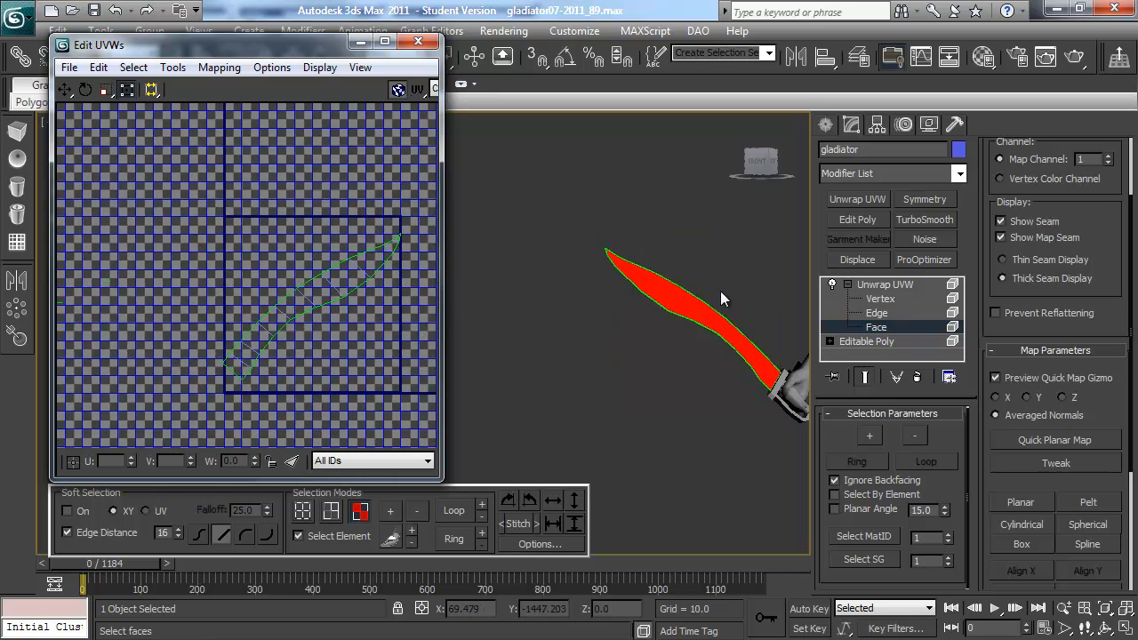
# Select both overlapping blade clusters, rotate them to lie horizontally, and place them along the lower part of the UV square.
pyautogui.moveTo(730, 340)
pyautogui.keyDown('alt'); pyautogui.mouseDown(button='middle')
pyautogui.moveTo(709, 388)
pyautogui.moveTo(743, 331)
pyautogui.mouseUp(button='middle'); pyautogui.keyUp('alt')
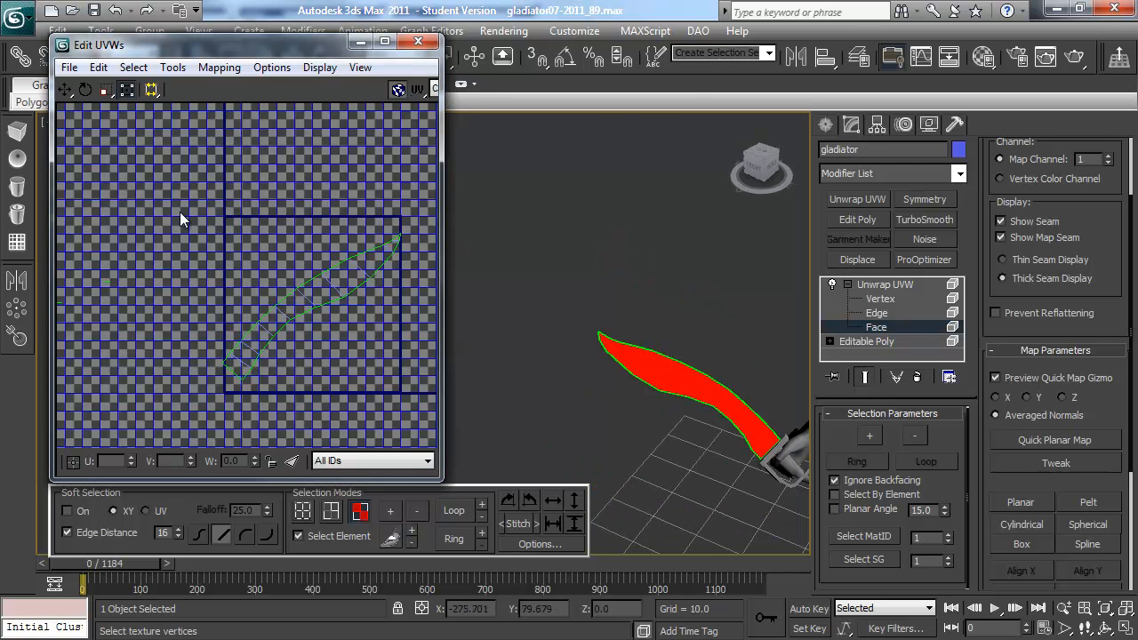
pyautogui.moveTo(424, 442); pyautogui.dragTo(422, 439)
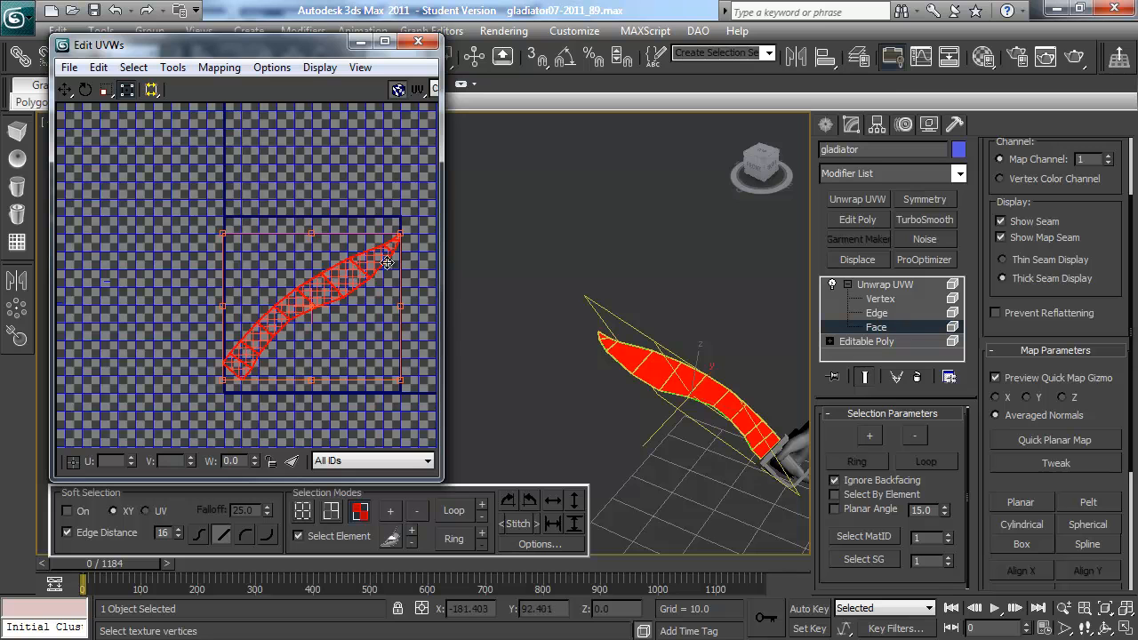
pyautogui.moveTo(323, 238); pyautogui.dragTo(357, 325)
pyautogui.moveTo(317, 282); pyautogui.dragTo(346, 334)
pyautogui.click(345, 331)
pyautogui.scroll(2, 318, 307)
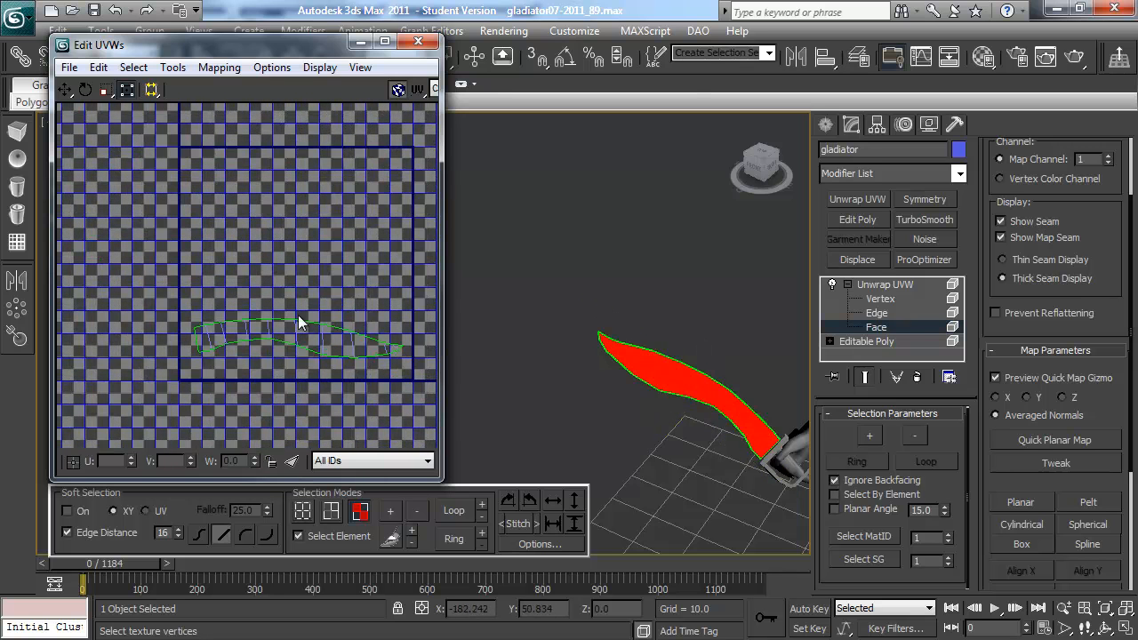
# Select the overlapping blade clusters and move them down below the UV square, away from the leftover edge cluster.
pyautogui.scroll(-4, 212, 296)
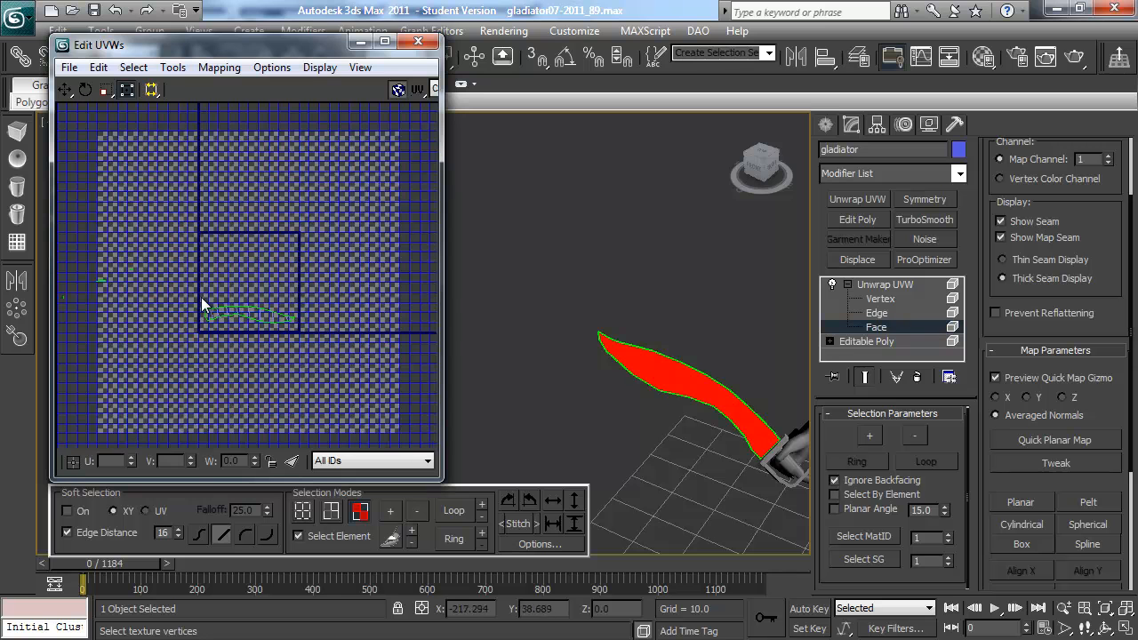
pyautogui.moveTo(57, 344); pyautogui.dragTo(42, 359)
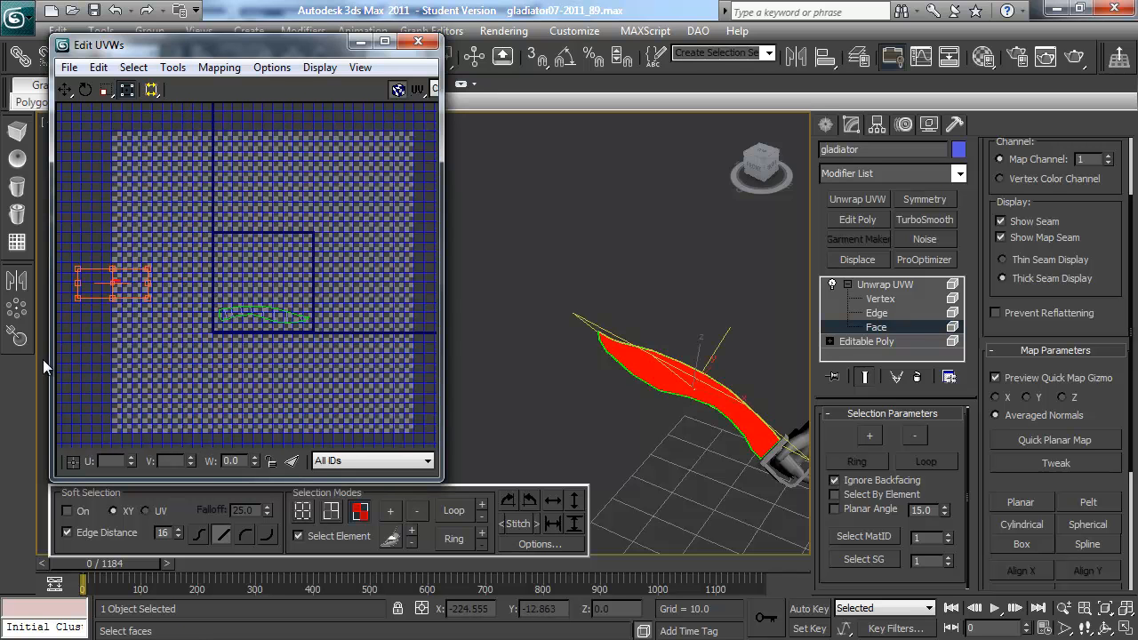
pyautogui.click(176, 67)
pyautogui.click(219, 244)
pyautogui.click(221, 313)
pyautogui.moveTo(220, 313); pyautogui.dragTo(239, 404)
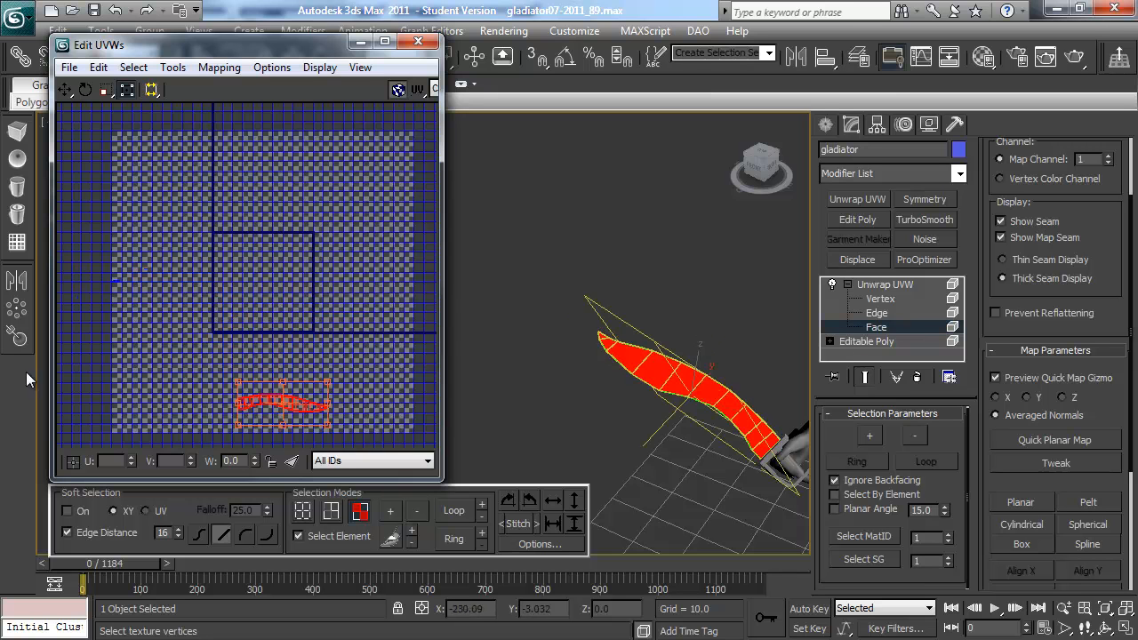
# Flatten-map the leftover blade-edge cluster with a face angle threshold of 45 and a spacing of 0.02.
pyautogui.click(115, 282)
pyautogui.click(218, 66)
pyautogui.click(206, 89)
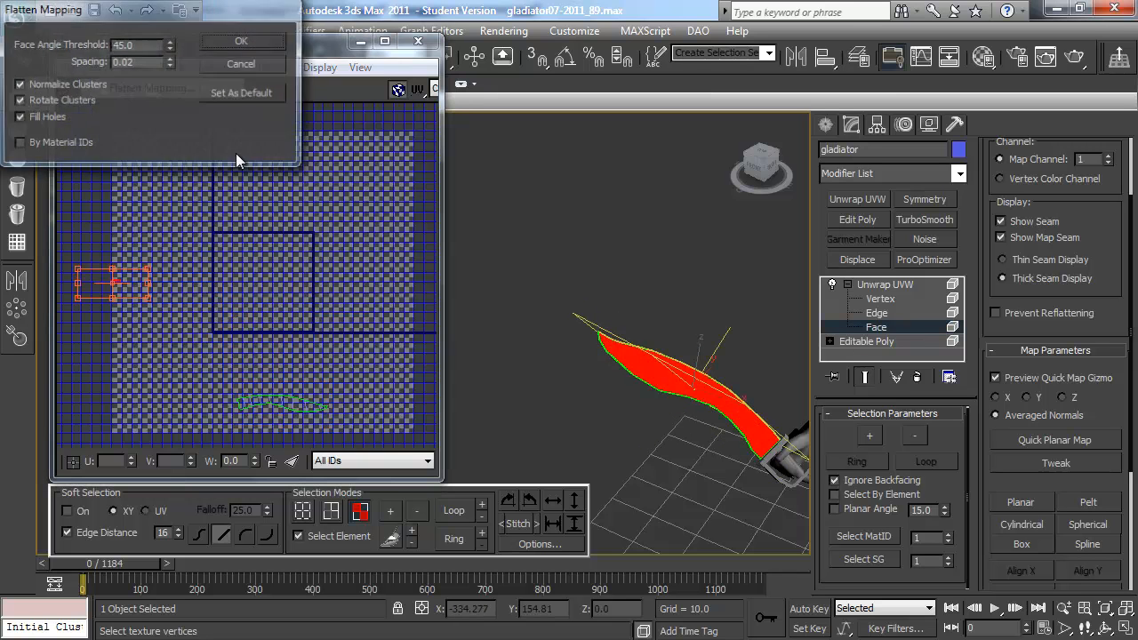
pyautogui.click(241, 41)
pyautogui.moveTo(283, 288); pyautogui.dragTo(266, 260, button='middle')
pyautogui.scroll(5, 251, 258)
pyautogui.moveTo(240, 338); pyautogui.dragTo(307, 273, button='middle')
pyautogui.scroll(-3, 306, 273)
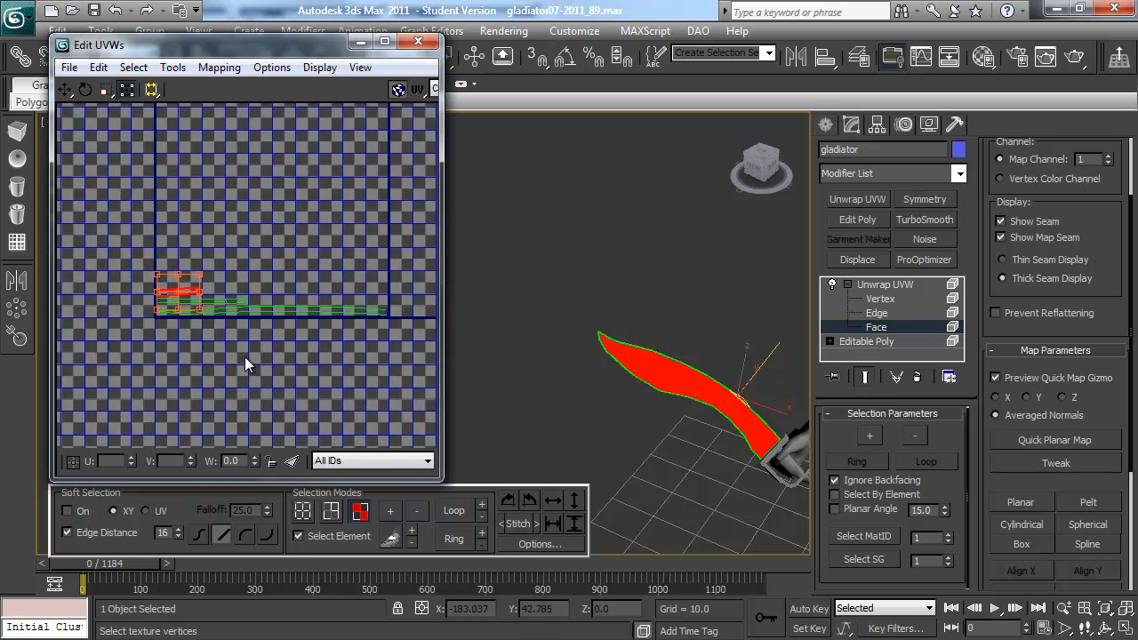
# Select all the blade-edge pieces and flatten-map them again with a face angle threshold of 0.
pyautogui.moveTo(138, 398); pyautogui.dragTo(138, 393)
pyautogui.click(173, 67)
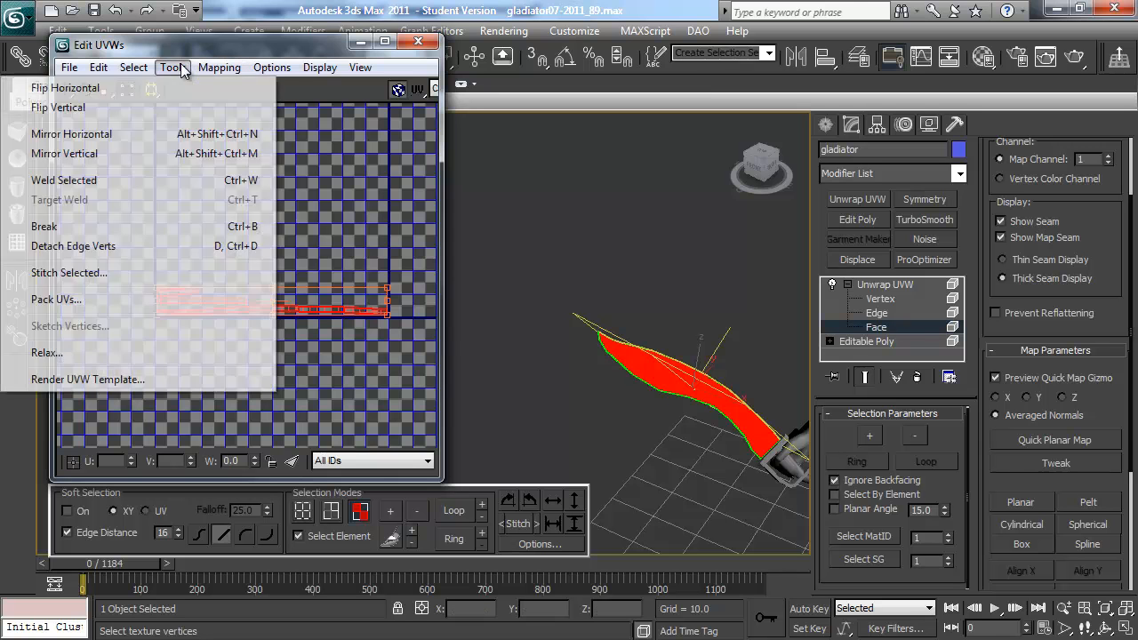
pyautogui.moveTo(219, 67)
pyautogui.click(203, 86)
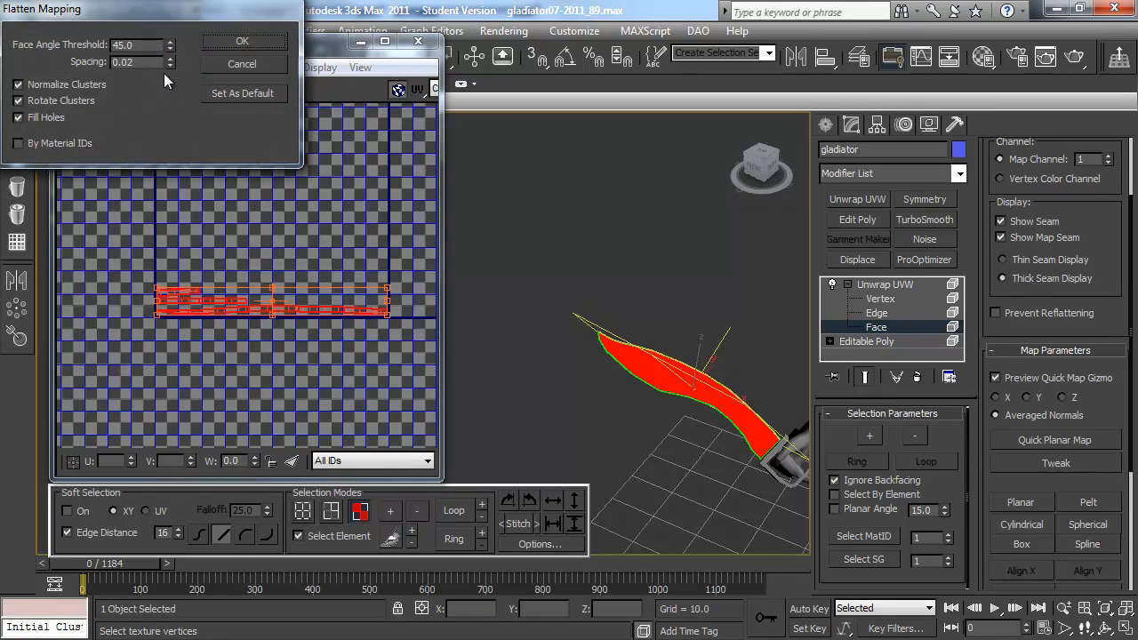
pyautogui.doubleClick(155, 45)
pyautogui.write('0')
pyautogui.press('Return')
pyautogui.click(220, 41)
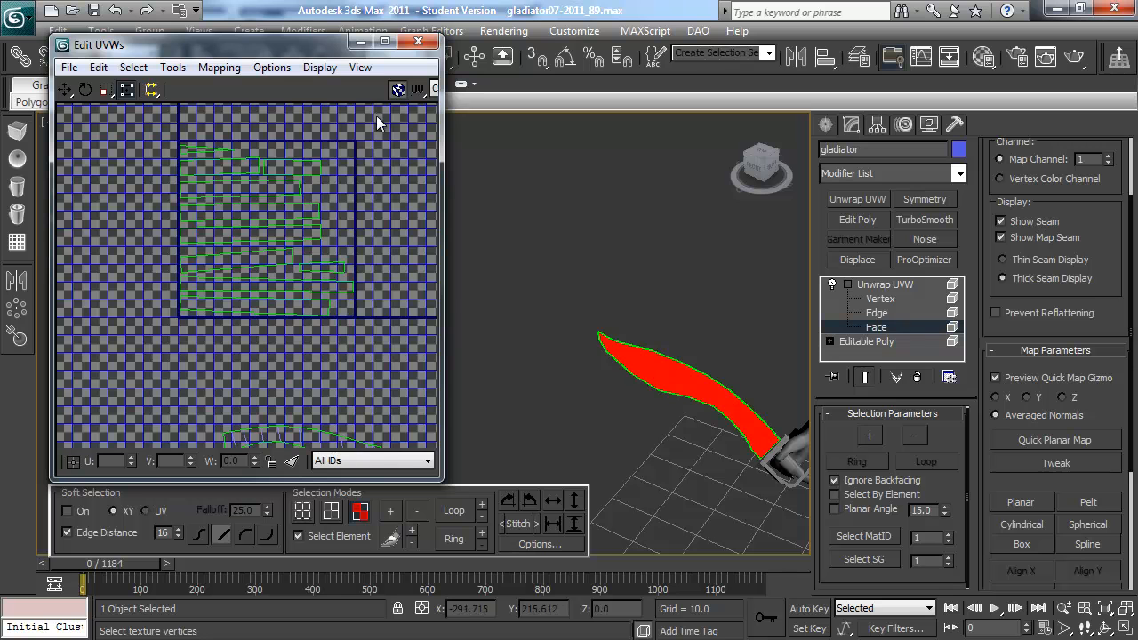
# Shrink the flattened edge strips toward the UV square's upper right corner and move the blade clusters back into the square's lower part.
pyautogui.hotkey('ctrl', 'a')
pyautogui.moveTo(182, 316); pyautogui.dragTo(291, 206)
pyautogui.moveTo(261, 380); pyautogui.dragTo(252, 346, button='middle')
pyautogui.moveTo(175, 329); pyautogui.dragTo(358, 455)
pyautogui.moveTo(321, 398); pyautogui.dragTo(281, 256)
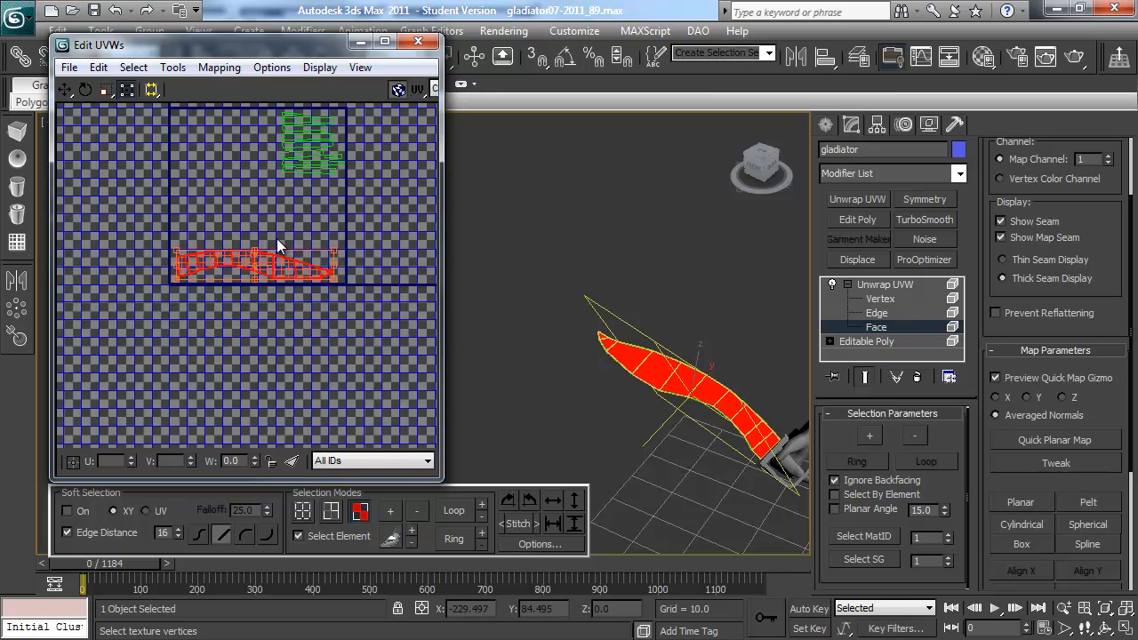
# Scale the edge strips down further and place them just above the wide end of the blade clusters.
pyautogui.click(276, 238)
pyautogui.moveTo(364, 208); pyautogui.dragTo(271, 120)
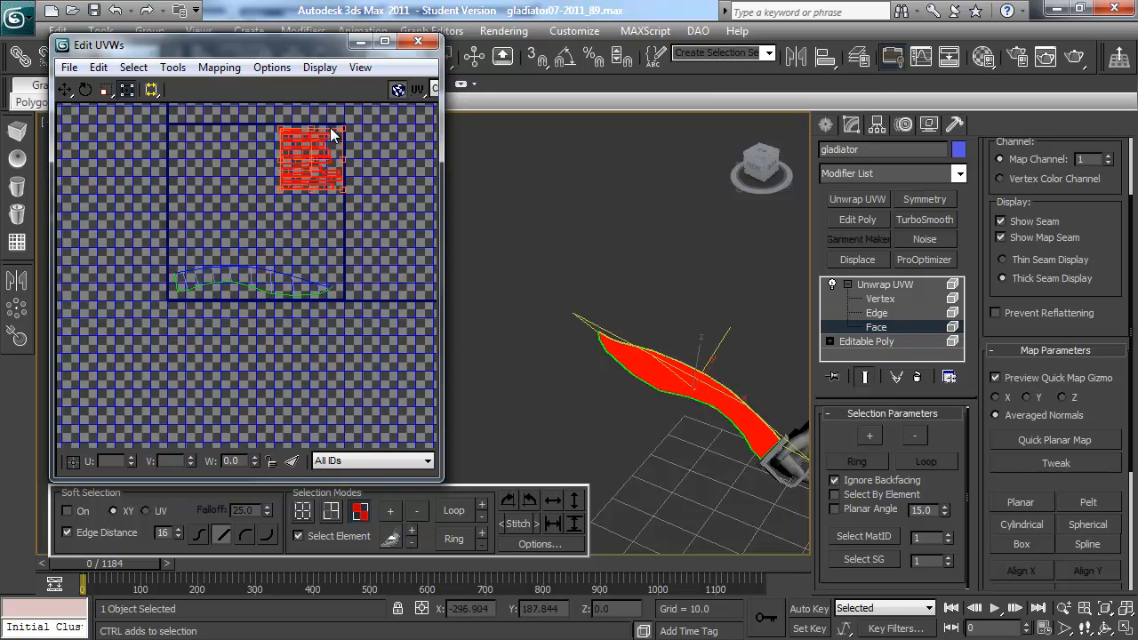
pyautogui.moveTo(344, 124); pyautogui.dragTo(196, 231)
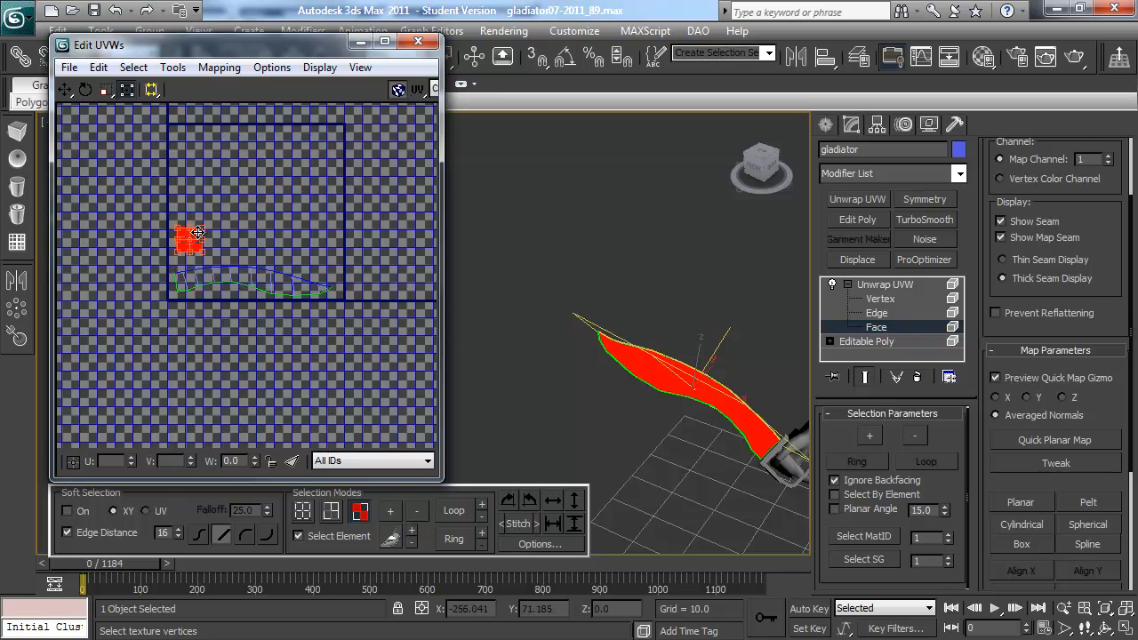
pyautogui.scroll(5, 198, 236)
pyautogui.moveTo(220, 169); pyautogui.dragTo(191, 199)
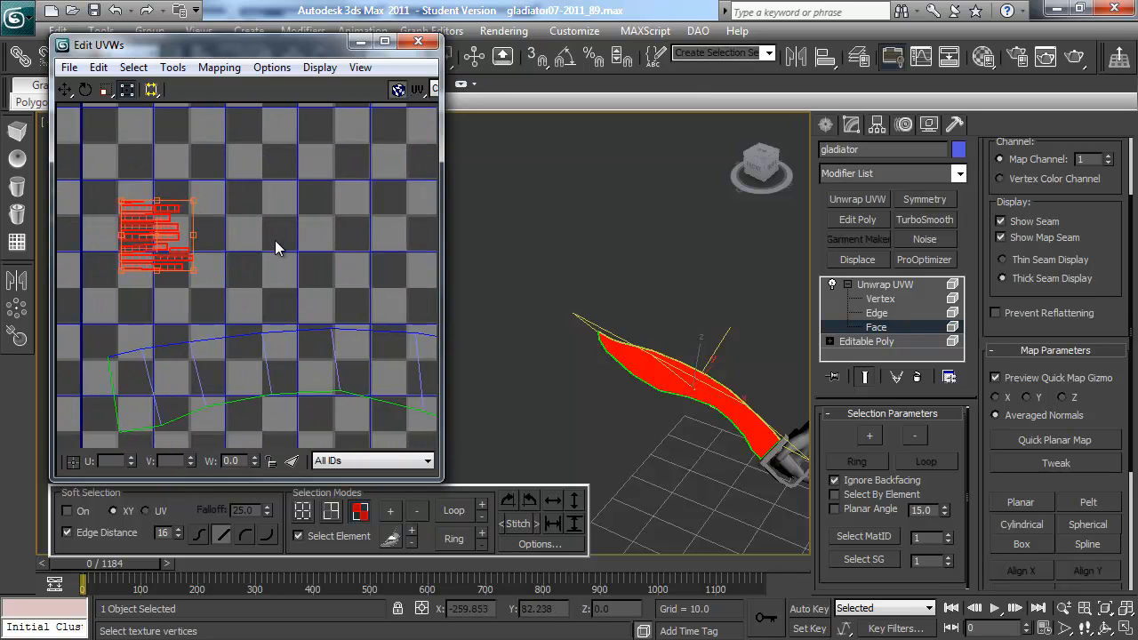
pyautogui.click(275, 241)
# Switch the UV editor to edge selection and turn off Select Element.
pyautogui.moveTo(258, 279); pyautogui.dragTo(265, 233, button='middle')
pyautogui.press('1')
pyautogui.press('2')
pyautogui.click(231, 289)
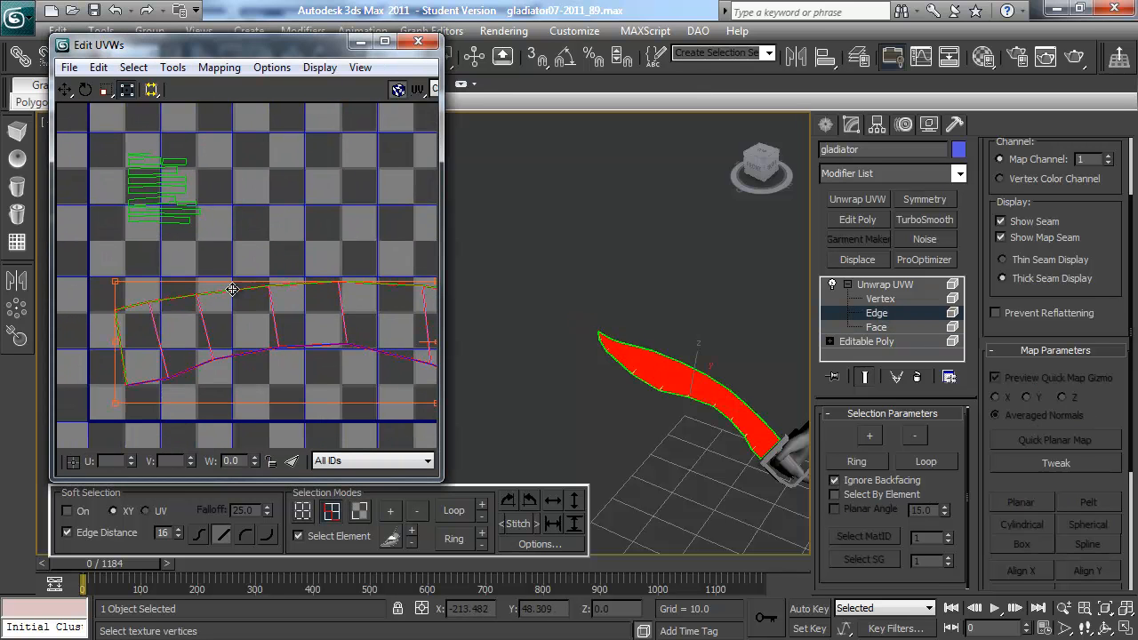
pyautogui.click(241, 272)
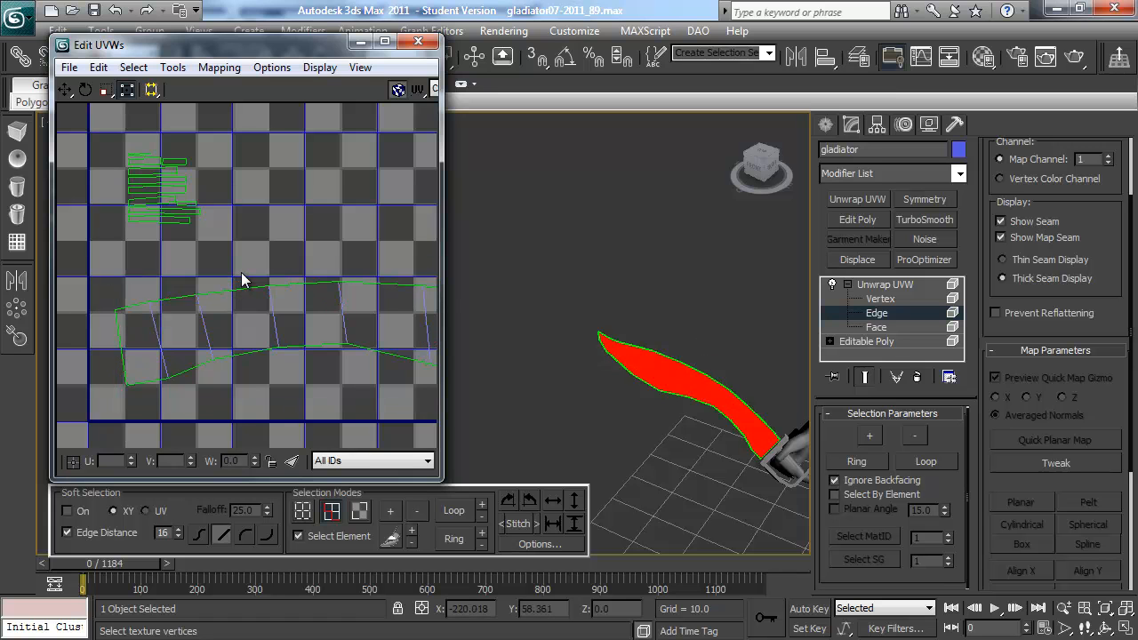
pyautogui.click(298, 536)
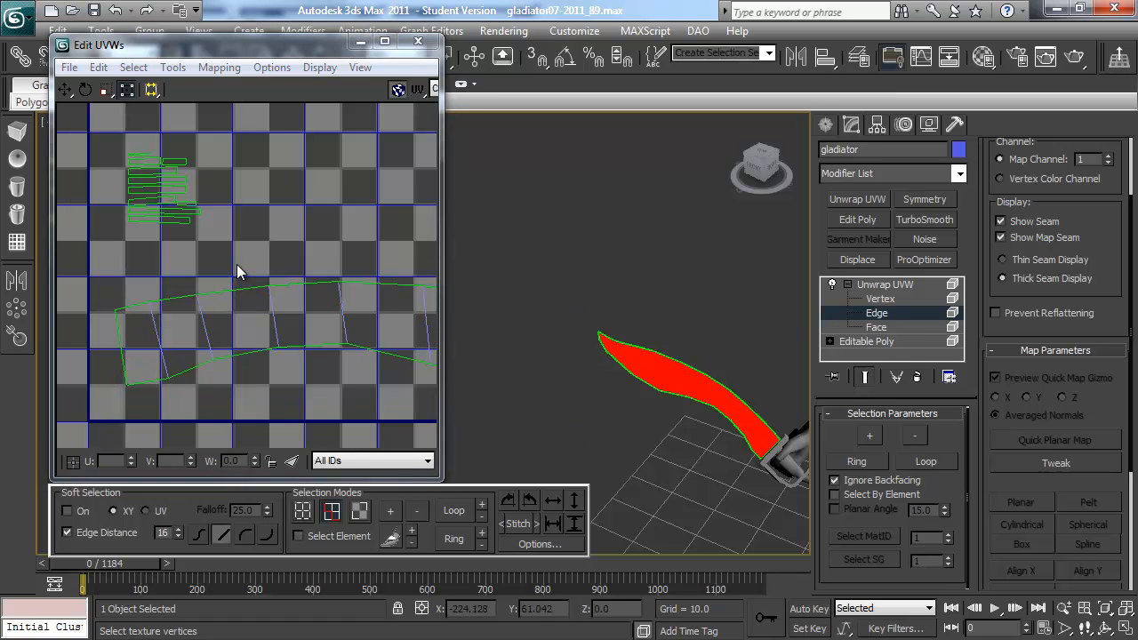
# Try stitching the matching edge strip to an upper edge segment near the blade's wide end.
pyautogui.click(239, 291)
pyautogui.rightClick(235, 286)
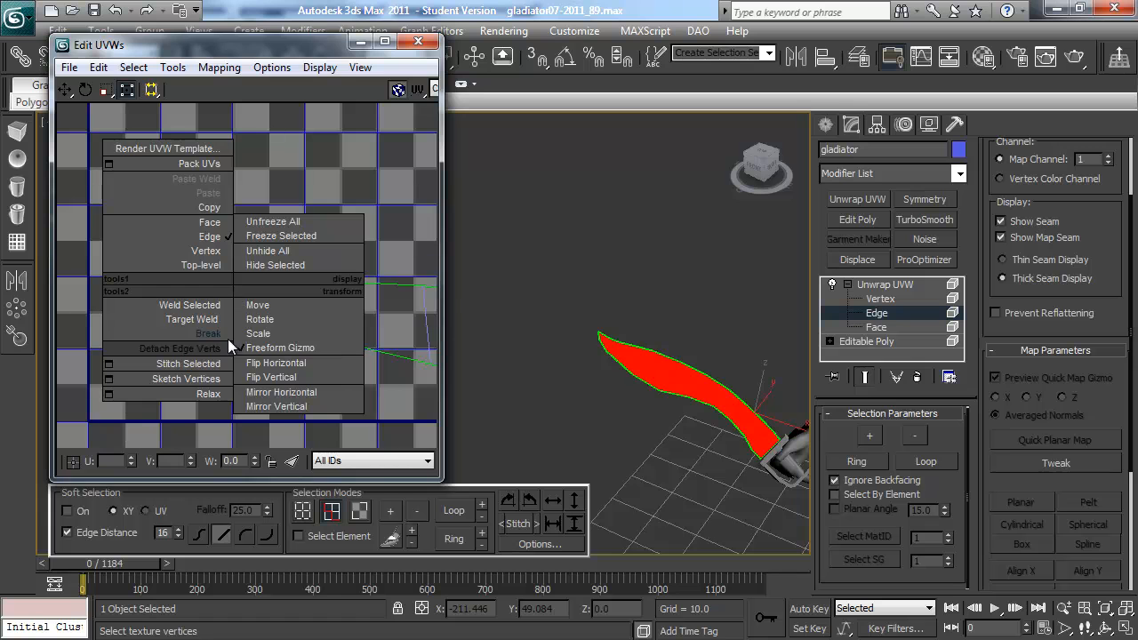
pyautogui.click(208, 359)
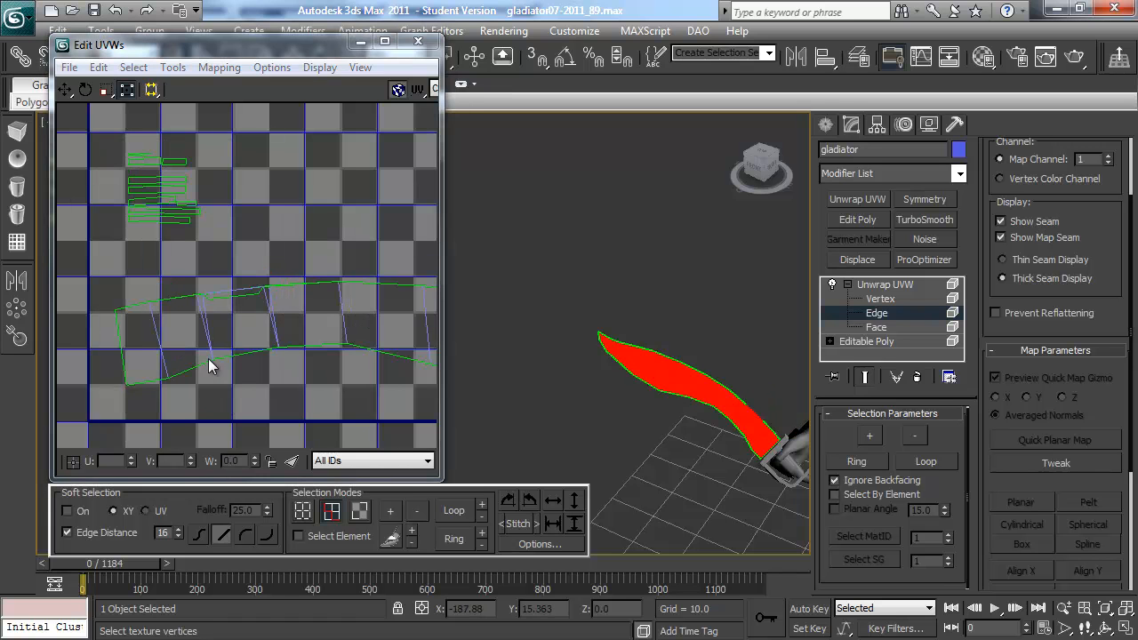
pyautogui.click(239, 295)
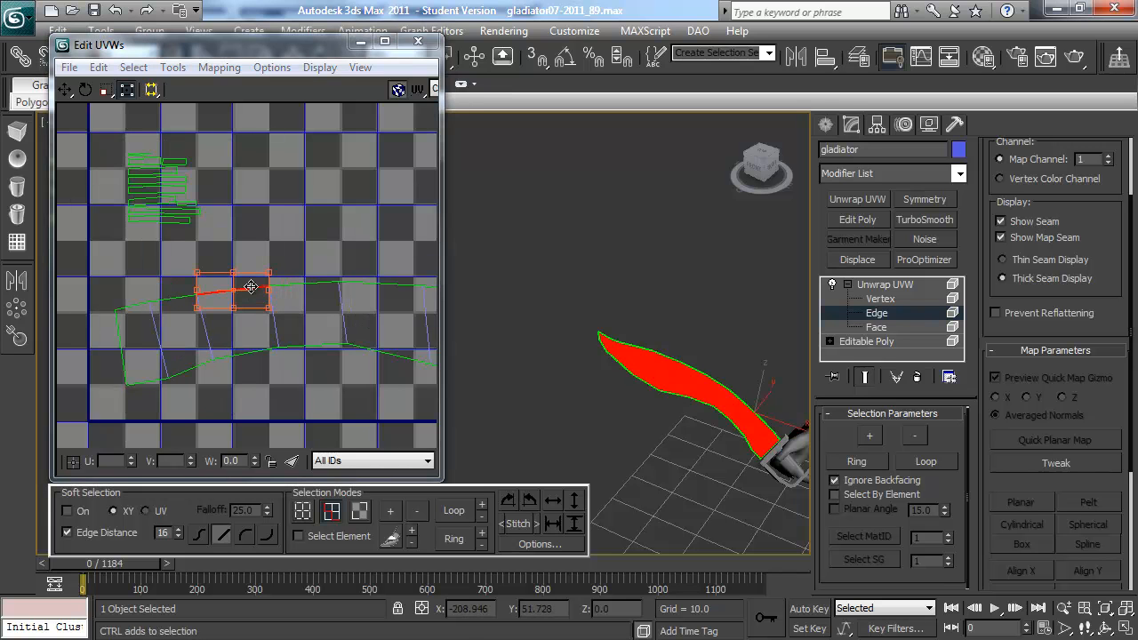
# Enlarge the edge strips and test their scale by stitching one to the same upper blade edge segment.
pyautogui.moveTo(223, 153); pyautogui.dragTo(88, 254)
pyautogui.moveTo(201, 160); pyautogui.dragTo(257, 110)
pyautogui.click(247, 239)
pyautogui.click(239, 286)
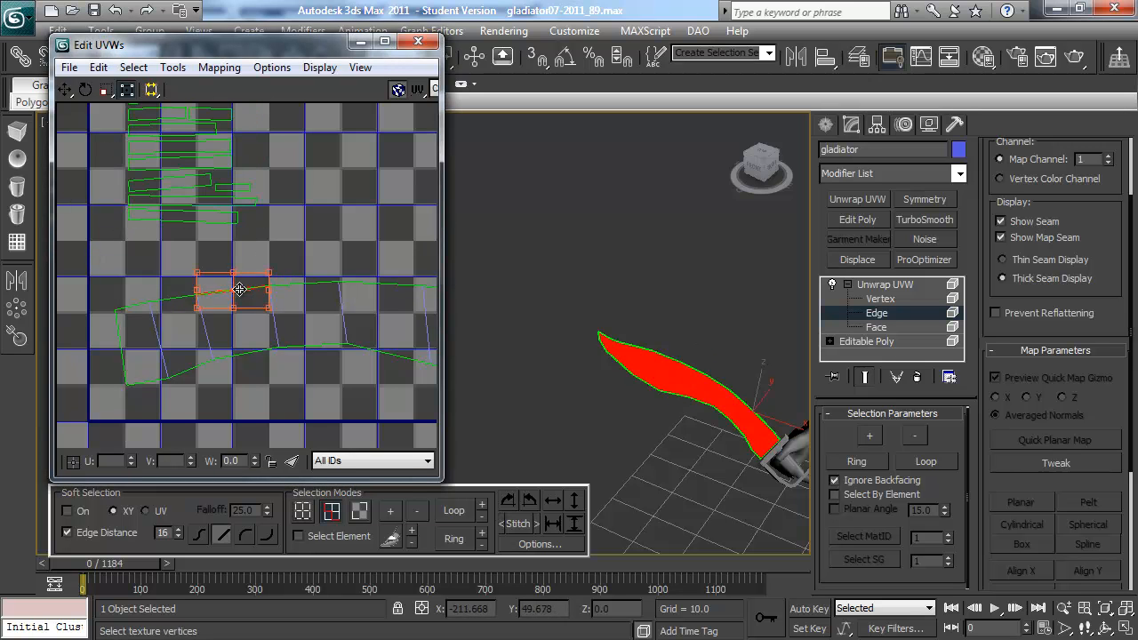
pyautogui.rightClick(236, 300)
pyautogui.click(213, 359)
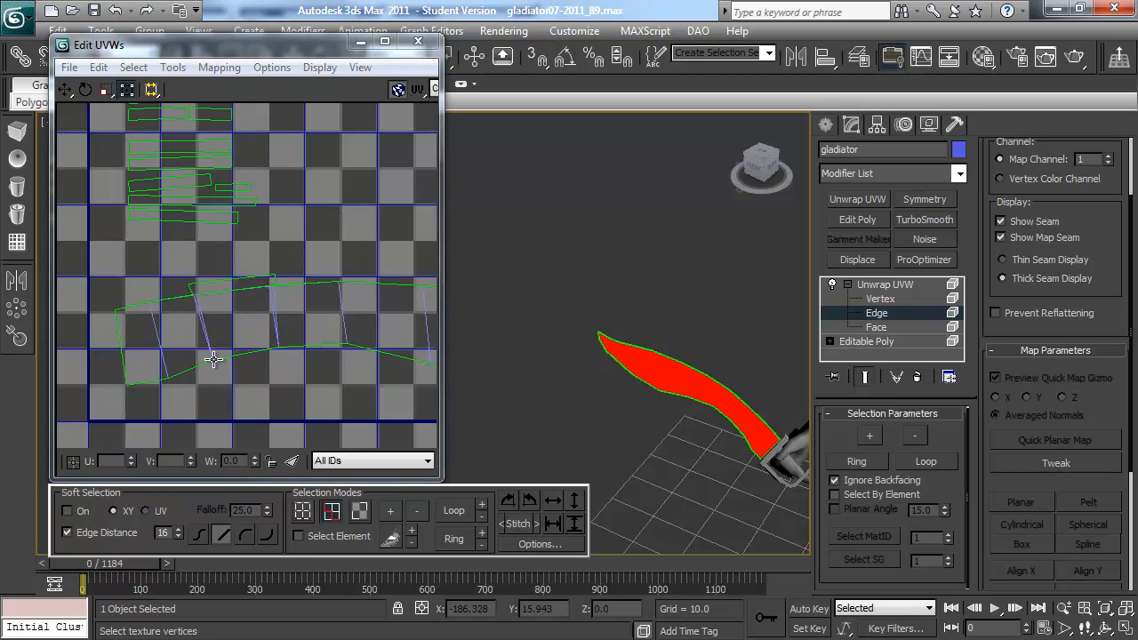
# Shrink the edge strips slightly and retest the stitch on the same upper blade edge segment.
pyautogui.scroll(-2, 267, 246)
pyautogui.moveTo(143, 250); pyautogui.dragTo(143, 251)
pyautogui.moveTo(264, 152); pyautogui.dragTo(242, 167)
pyautogui.click(259, 283)
pyautogui.click(252, 293)
pyautogui.rightClick(252, 294)
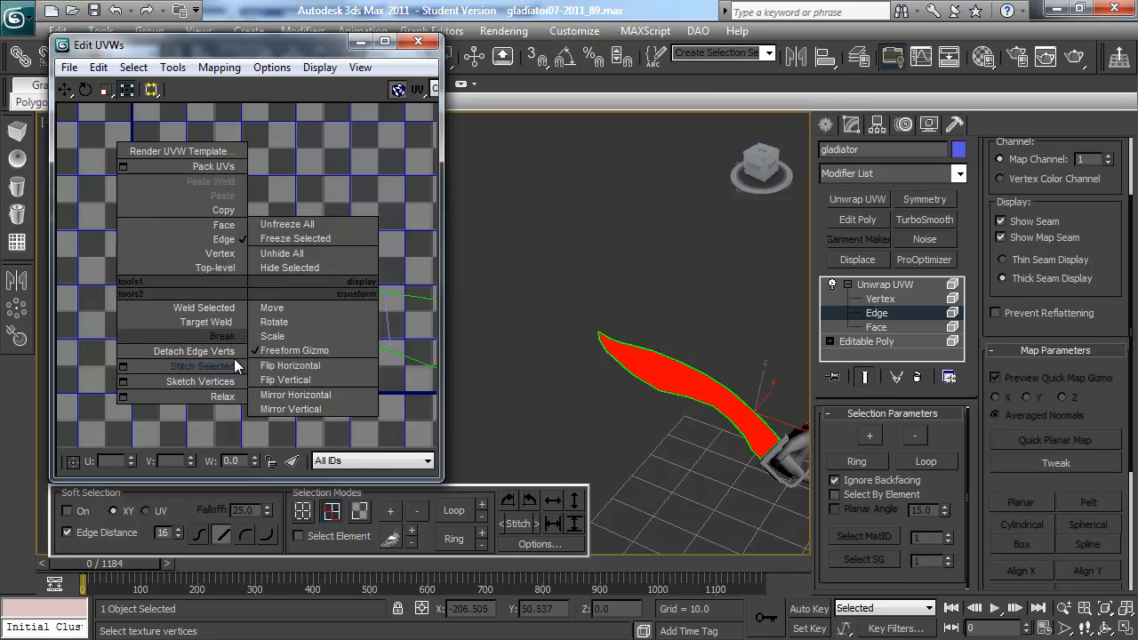
pyautogui.click(228, 366)
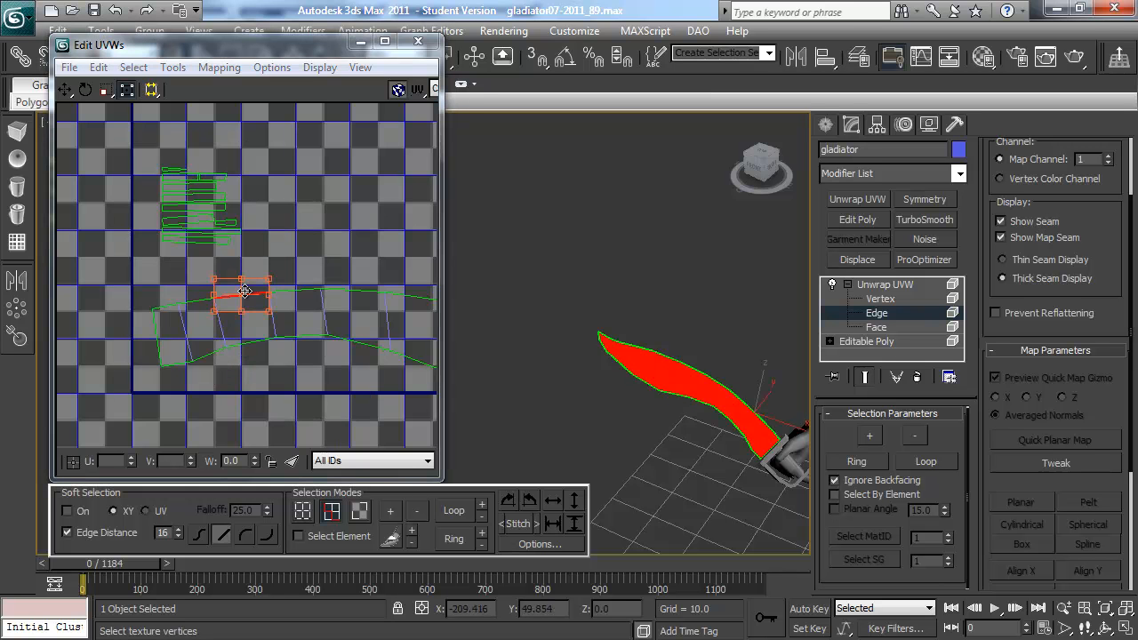
pyautogui.scroll(3, 232, 315)
pyautogui.scroll(-4, 237, 262)
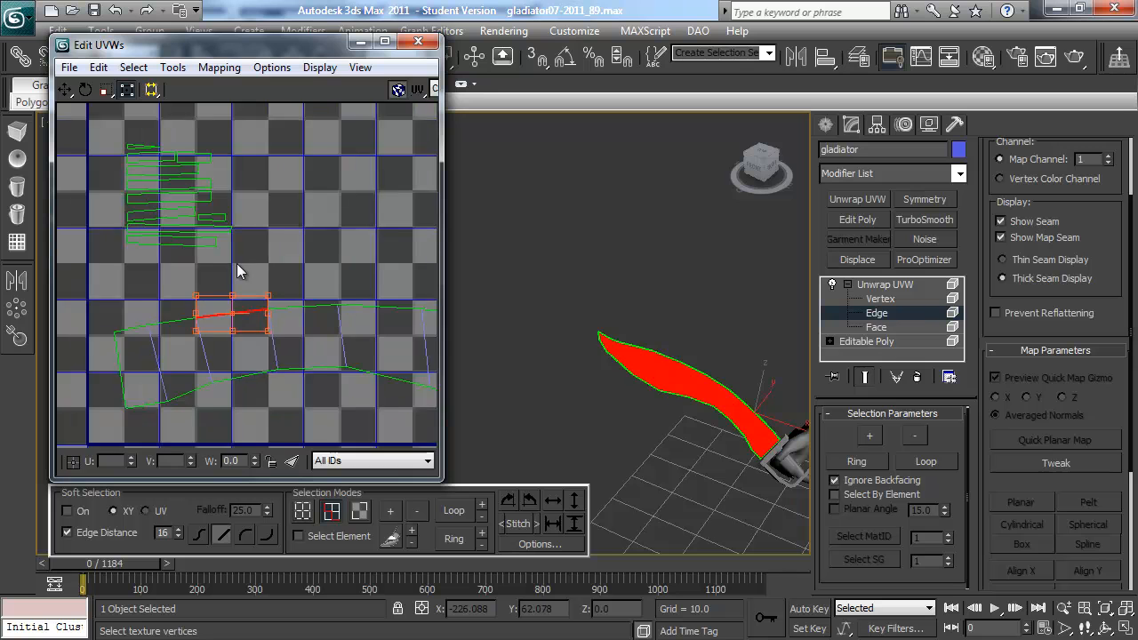
pyautogui.press('3')
pyautogui.scroll(2, 173, 293)
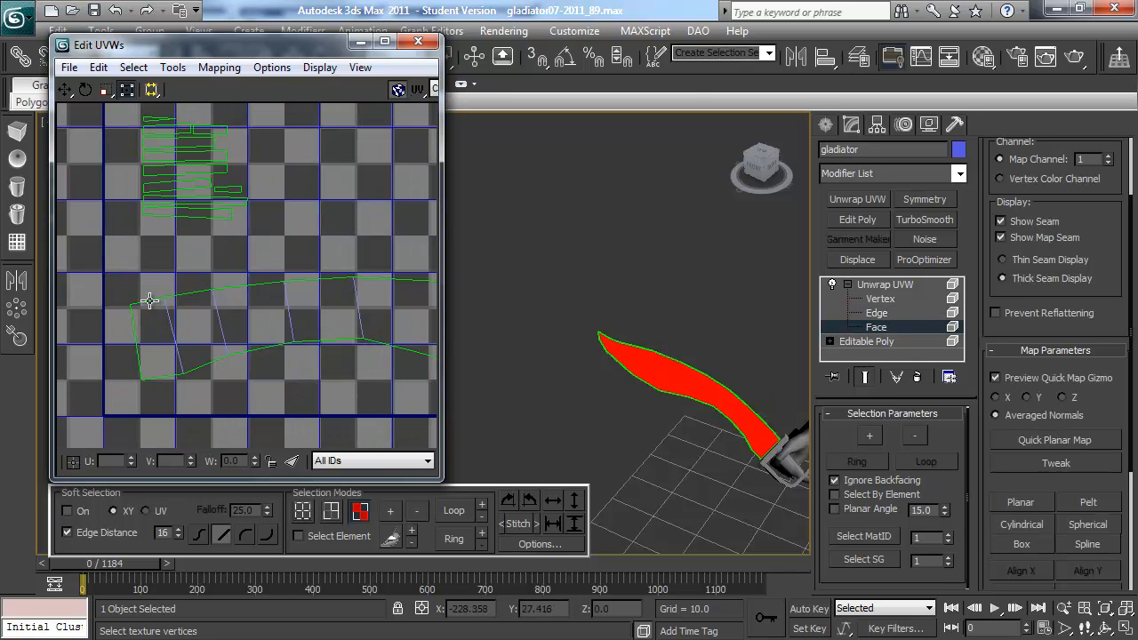
pyautogui.click(149, 301)
pyautogui.click(149, 290)
pyautogui.press('2')
pyautogui.click(149, 300)
pyautogui.click(213, 256)
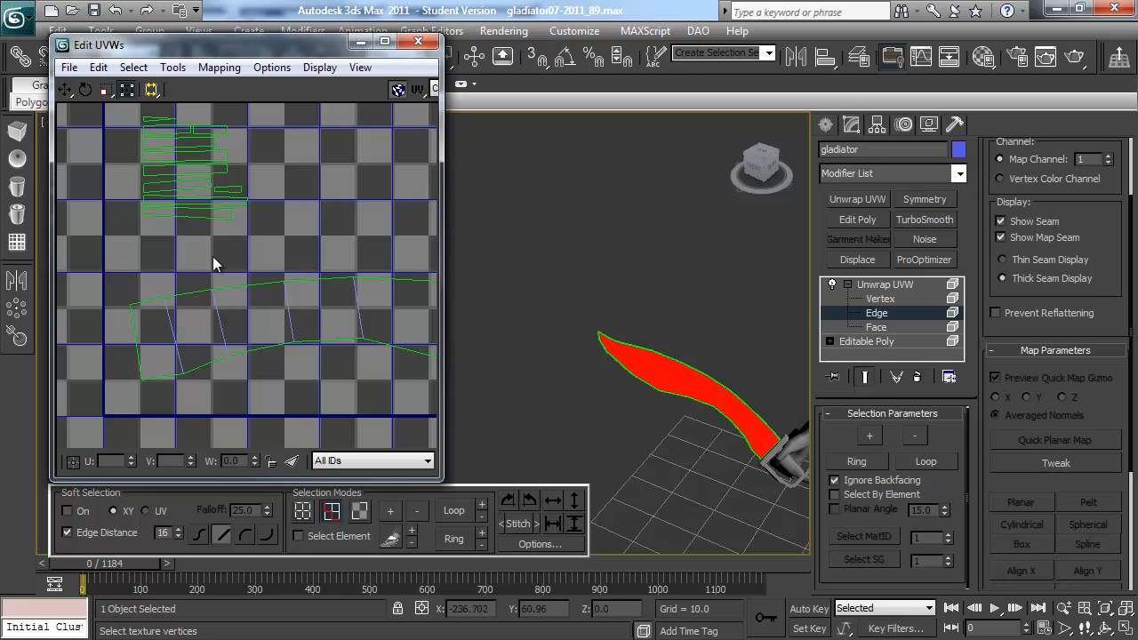
# Select one of the two overlapping blade clusters as a whole element and move it straight down below the UV square.
pyautogui.press('3')
pyautogui.scroll(-4, 240, 302)
pyautogui.click(295, 319)
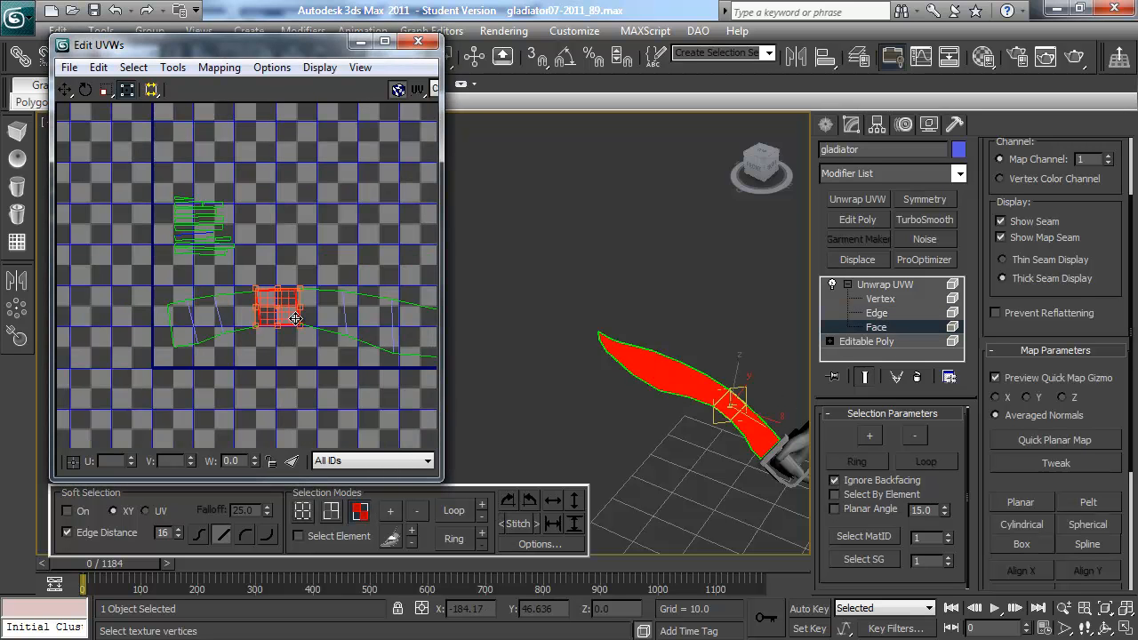
pyautogui.click(320, 536)
pyautogui.click(293, 310)
pyautogui.moveTo(267, 322); pyautogui.dragTo(267, 433)
pyautogui.click(268, 369)
# In edge selection, stitch the matching strip onto the first upper edge segment at the blade's wide end.
pyautogui.press('2')
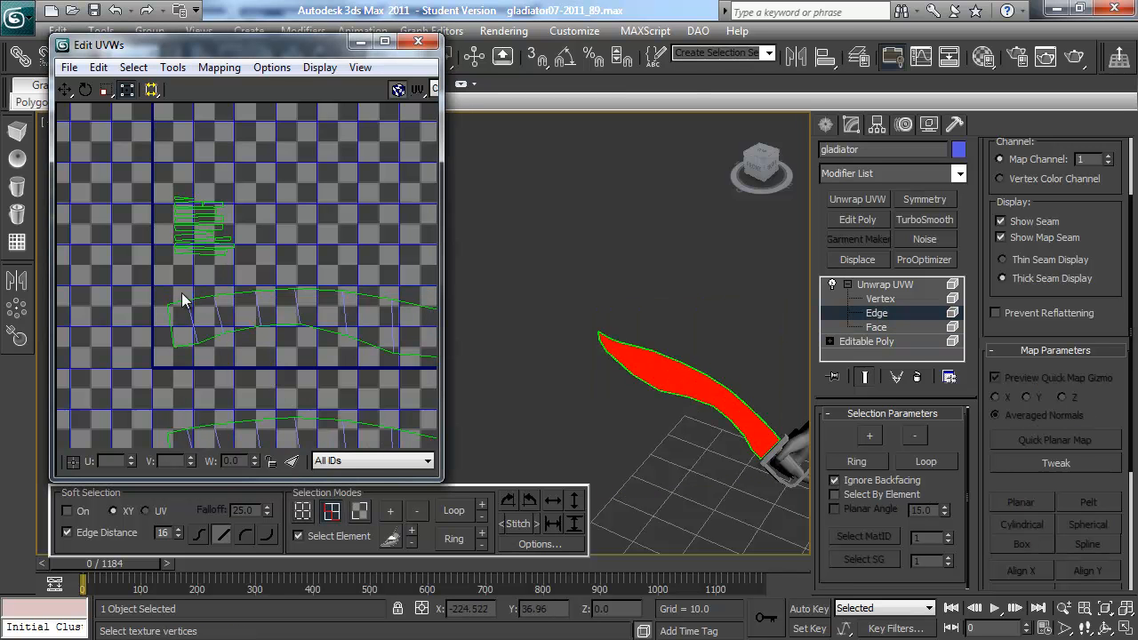
pyautogui.click(181, 317)
pyautogui.click(200, 272)
pyautogui.click(176, 300)
pyautogui.rightClick(176, 299)
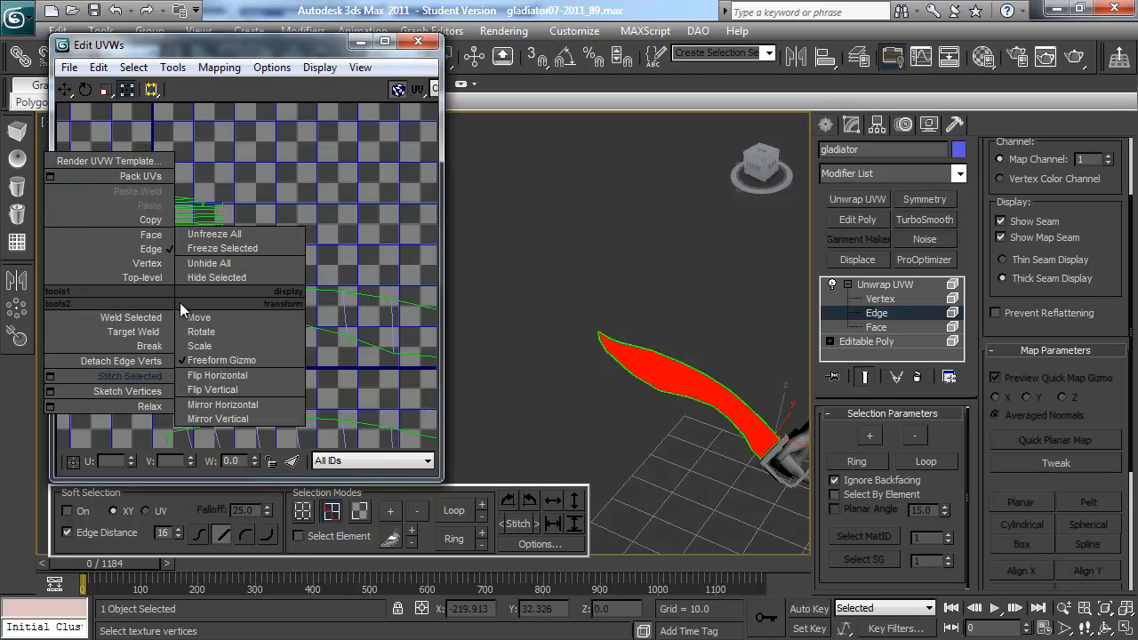
pyautogui.click(165, 363)
# Stitch the matching strips onto the next two upper edge segments of the blade.
pyautogui.moveTo(290, 270); pyautogui.dragTo(228, 257, button='middle')
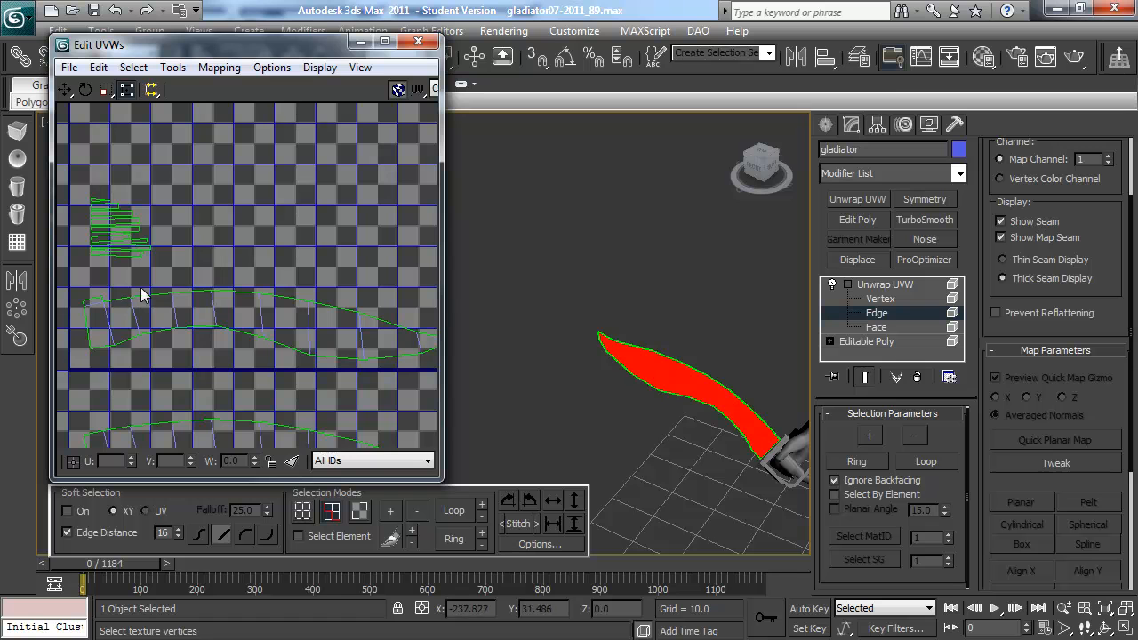
pyautogui.rightClick(372, 184)
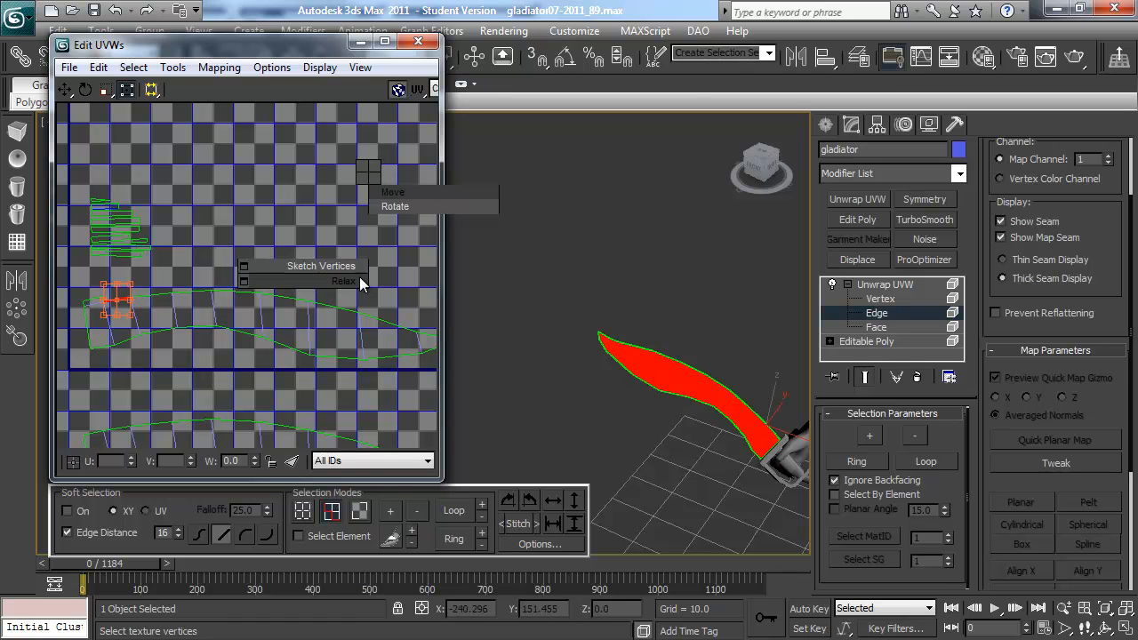
pyautogui.rightClick(345, 263)
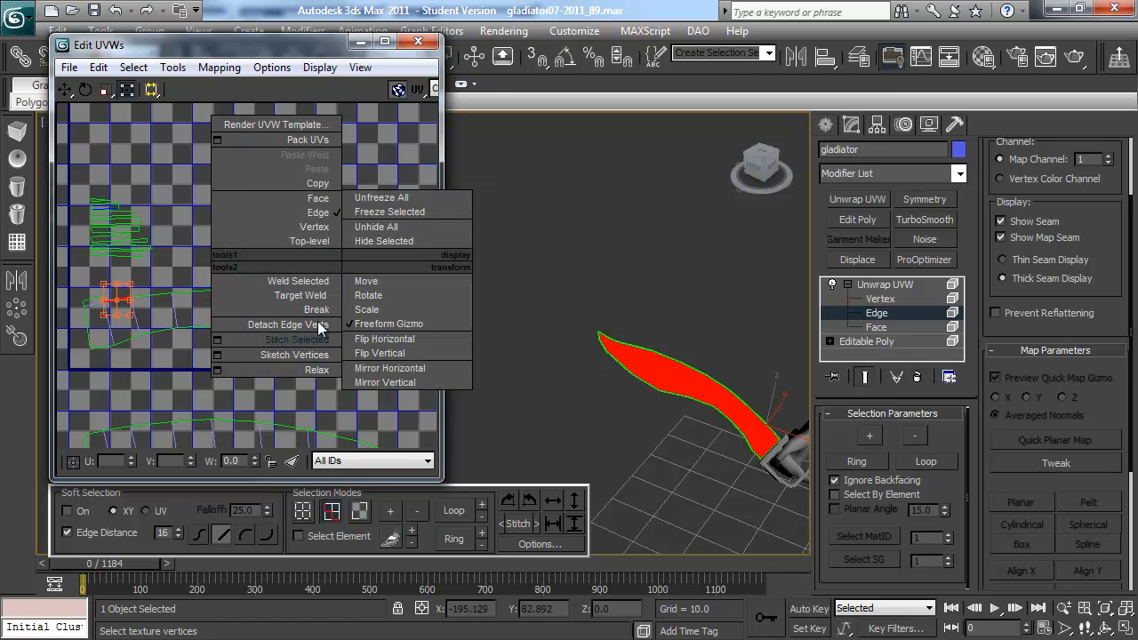
pyautogui.click(320, 326)
pyautogui.moveTo(149, 291); pyautogui.dragTo(175, 296)
pyautogui.rightClick(372, 175)
pyautogui.click(338, 253)
# Stitch the remaining matching strips onto the blade's upper edge segments, including the last one at the tip.
pyautogui.click(196, 291)
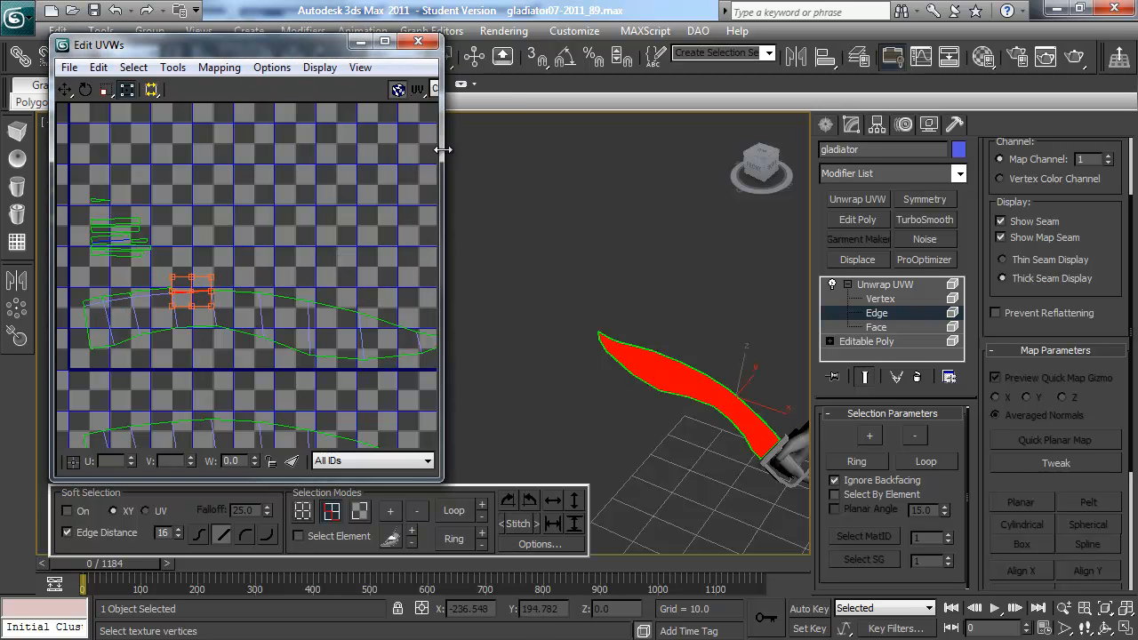
pyautogui.rightClick(420, 162)
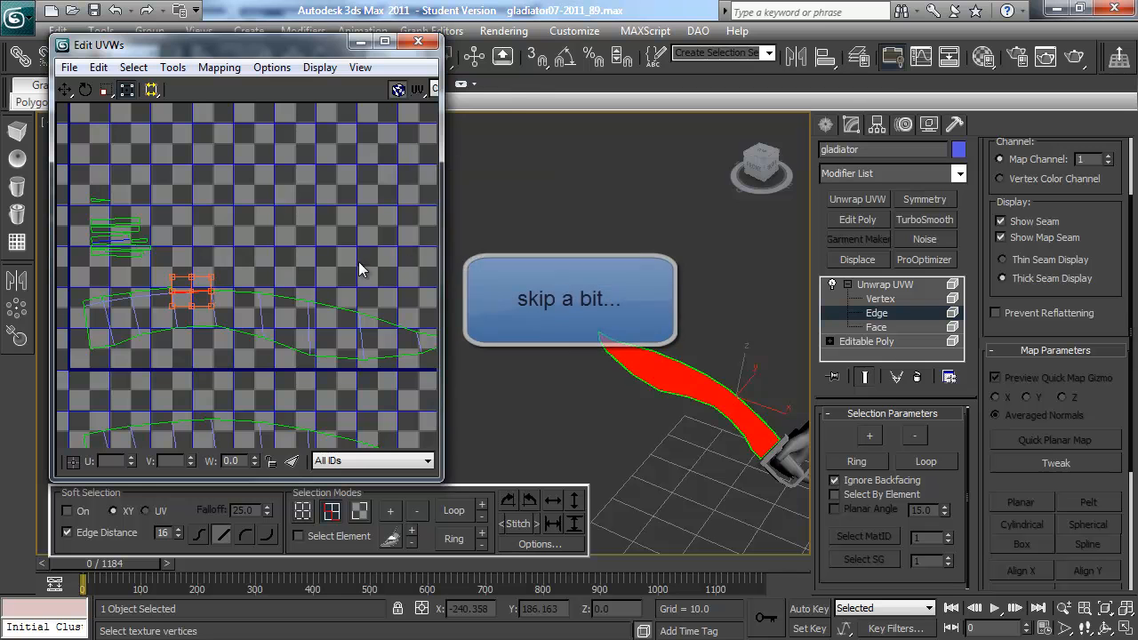
pyautogui.rightClick(390, 206)
pyautogui.click(360, 293)
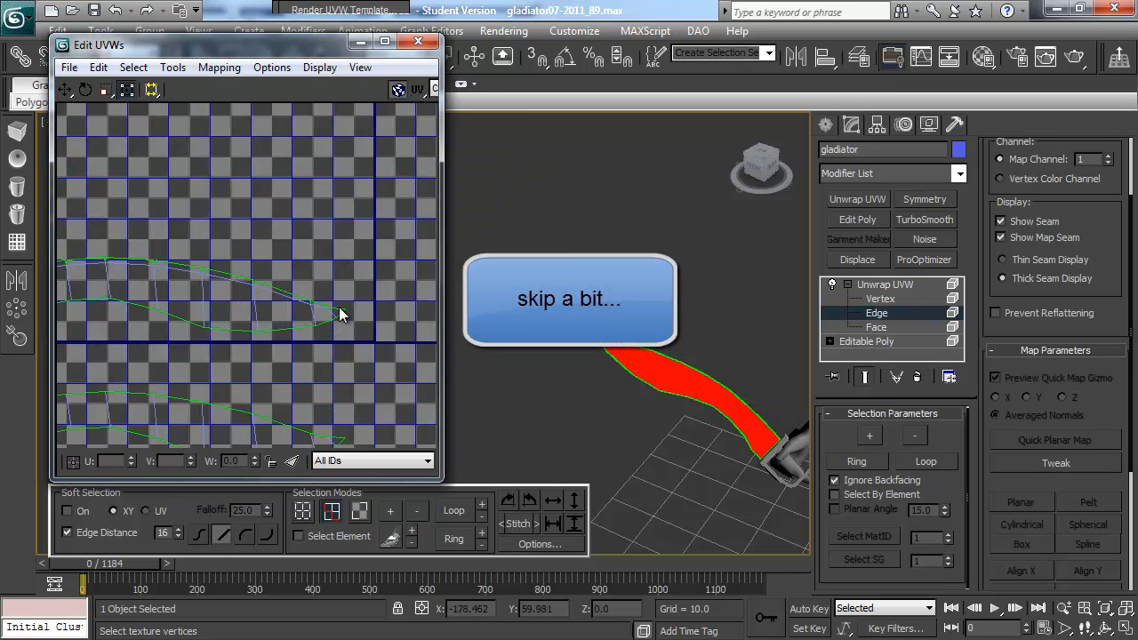
pyautogui.click(337, 308)
pyautogui.rightClick(337, 308)
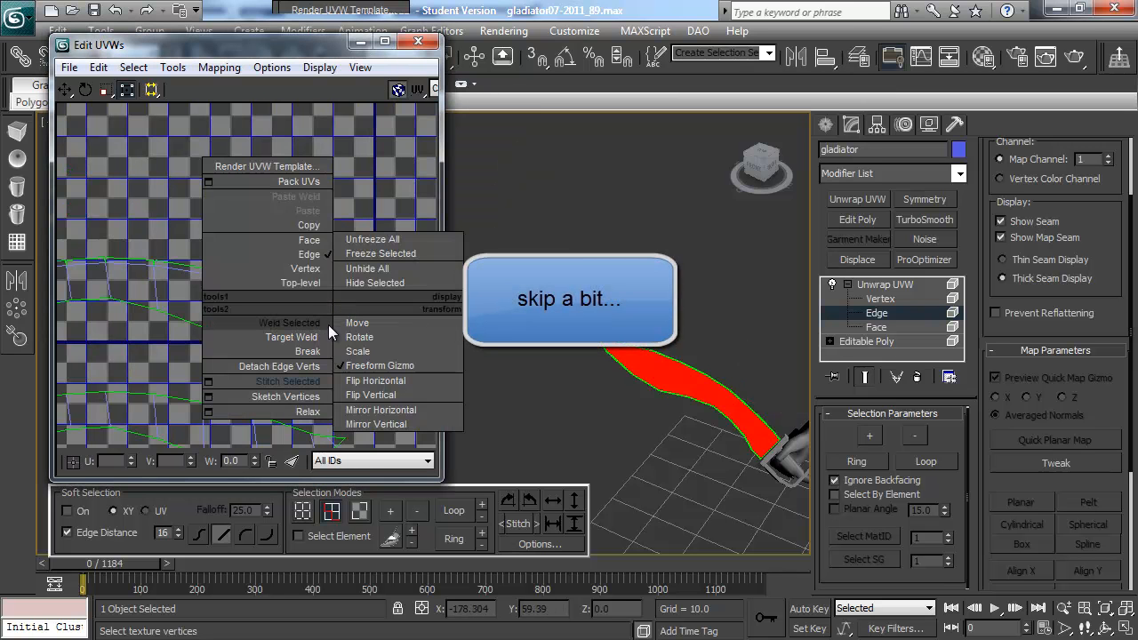
pyautogui.click(296, 379)
# In face selection with whole elements enabled, move the lower blade cluster straight up onto the upper one, and clear the selection.
pyautogui.scroll(-3, 260, 255)
pyautogui.moveTo(260, 255); pyautogui.dragTo(330, 253, button='middle')
pyautogui.scroll(2, 329, 255)
pyautogui.click(359, 511)
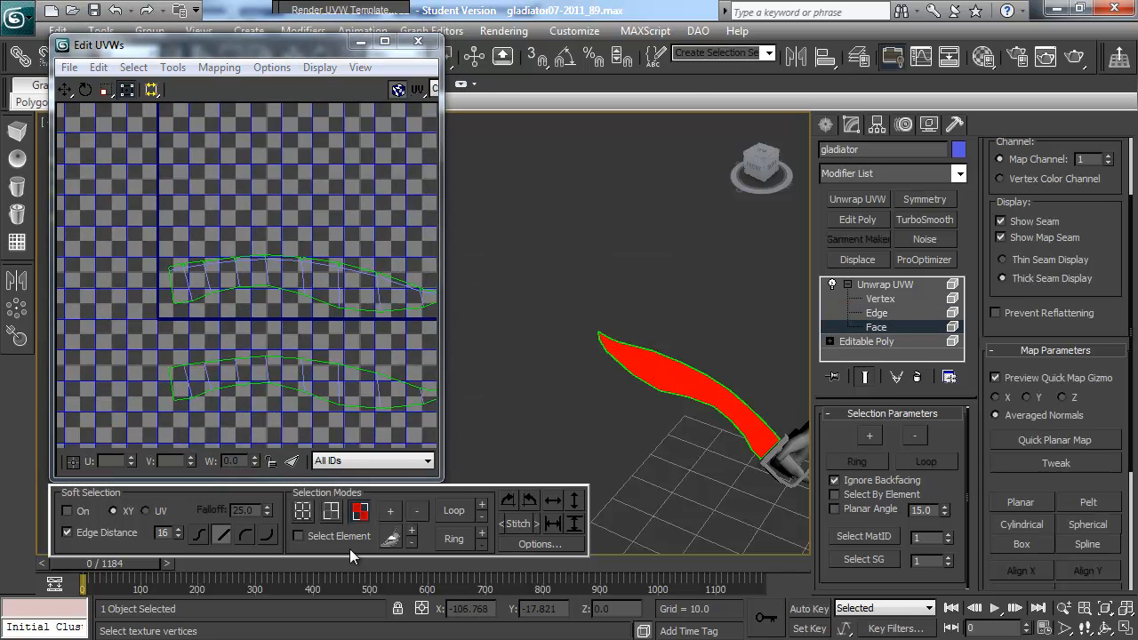
pyautogui.click(345, 536)
pyautogui.click(297, 380)
pyautogui.moveTo(297, 376); pyautogui.dragTo(296, 286)
pyautogui.scroll(5, 296, 291)
pyautogui.scroll(3, 295, 291)
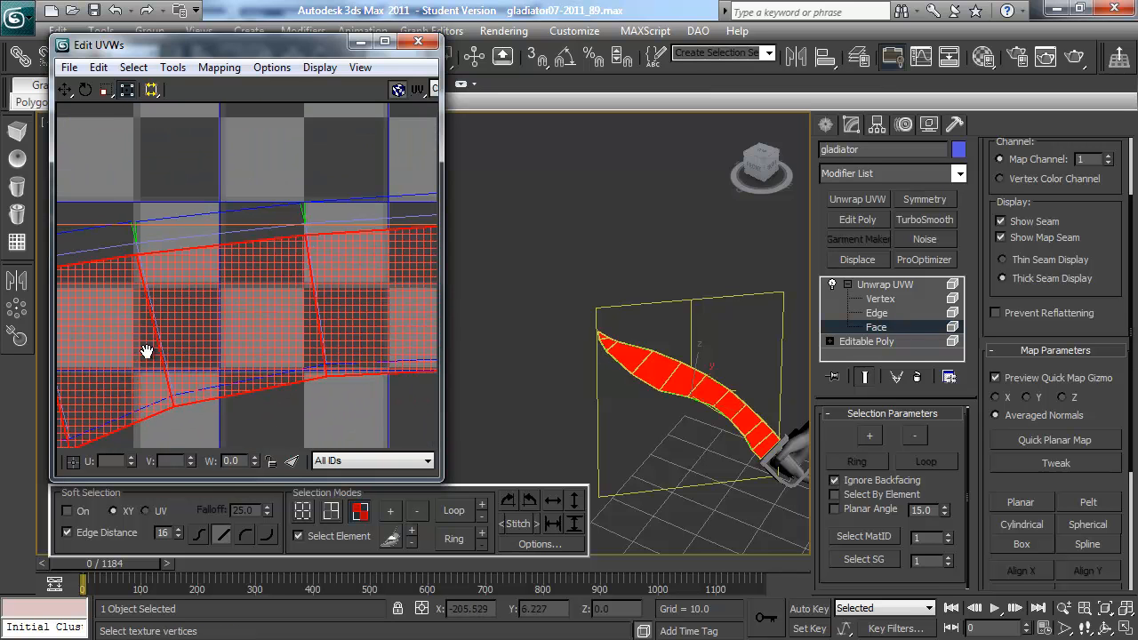
pyautogui.moveTo(145, 281); pyautogui.dragTo(178, 323, button='middle')
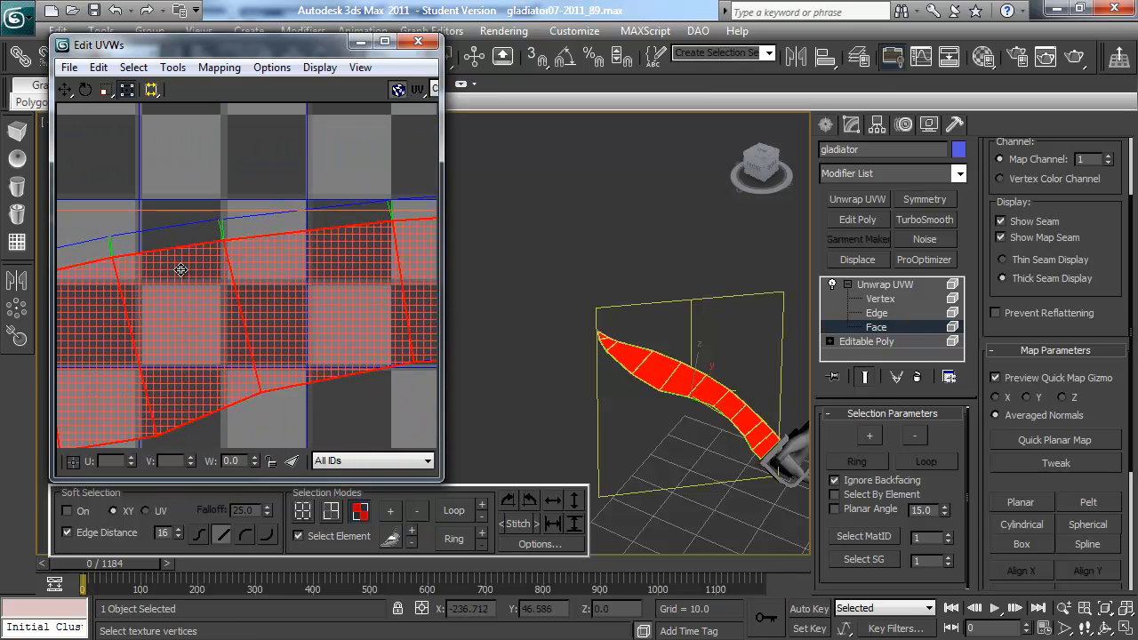
pyautogui.click(264, 179)
pyautogui.scroll(-3, 258, 196)
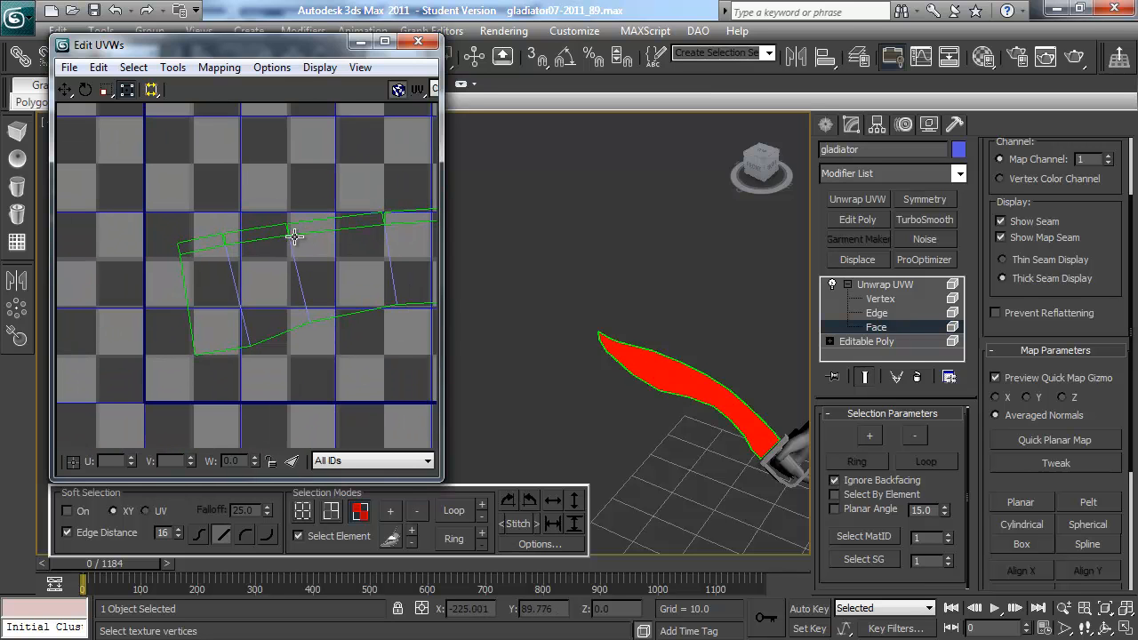
# In vertex selection, select all vertices of the overlapping blade clusters as elements and weld them.
pyautogui.press('1')
pyautogui.scroll(-2, 252, 212)
pyautogui.moveTo(242, 233); pyautogui.dragTo(166, 285, button='middle')
pyautogui.scroll(3, 171, 239)
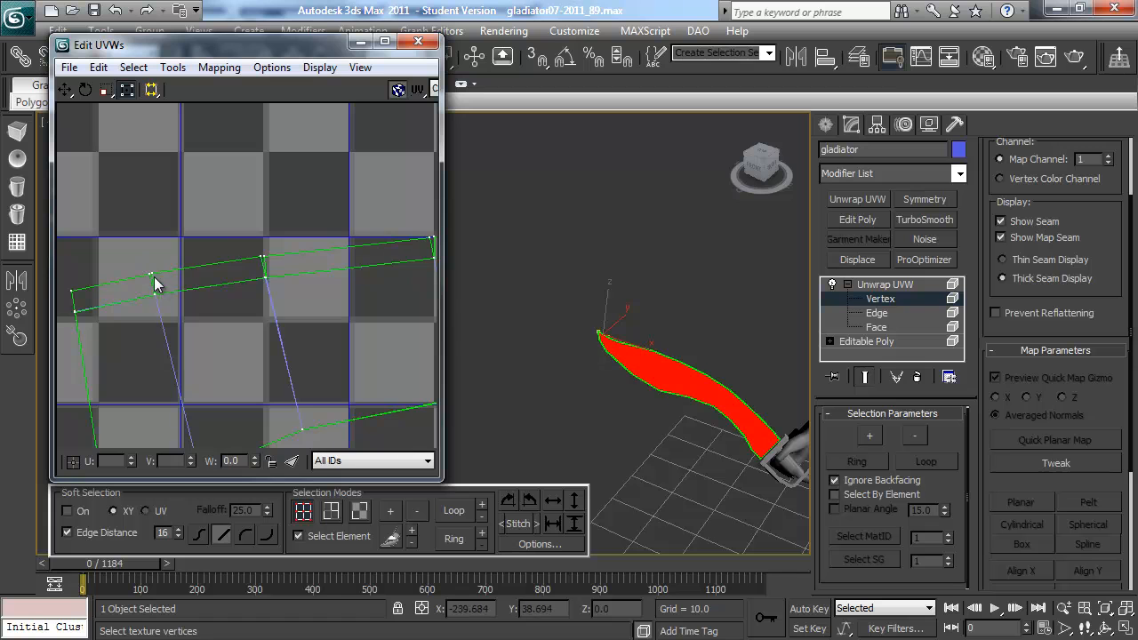
pyautogui.click(211, 204)
pyautogui.moveTo(164, 285); pyautogui.dragTo(179, 272)
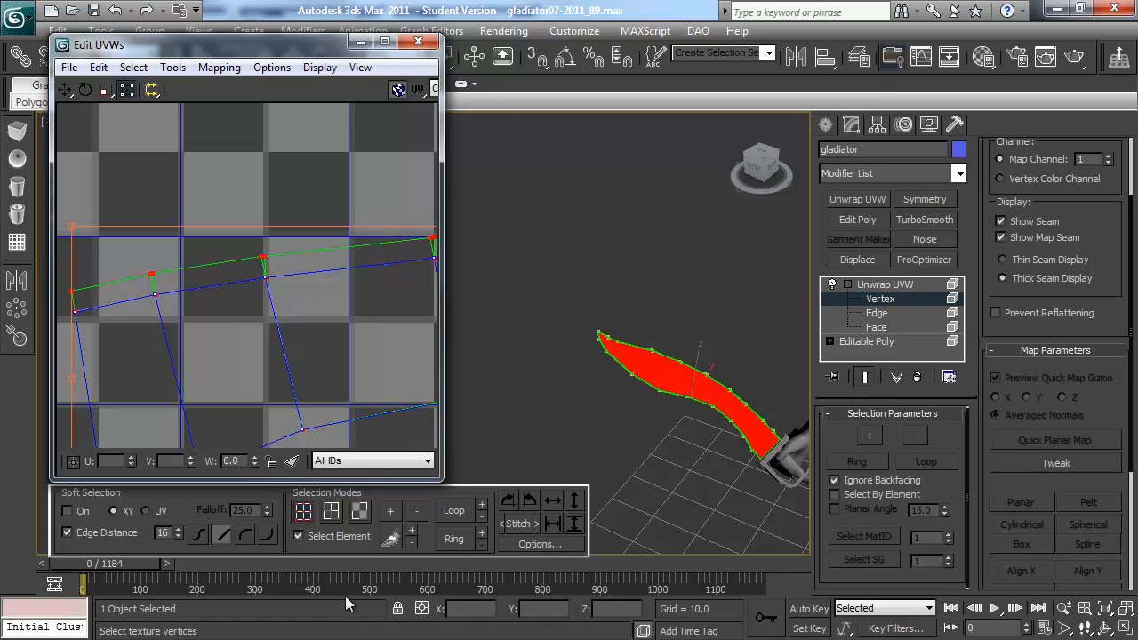
pyautogui.rightClick(240, 308)
pyautogui.click(203, 329)
# Examine the vertices along the blade's upper edge strip up close, selecting a single vertex of a doubled pair.
pyautogui.moveTo(203, 325); pyautogui.dragTo(165, 317, button='middle')
pyautogui.scroll(-8, 223, 305)
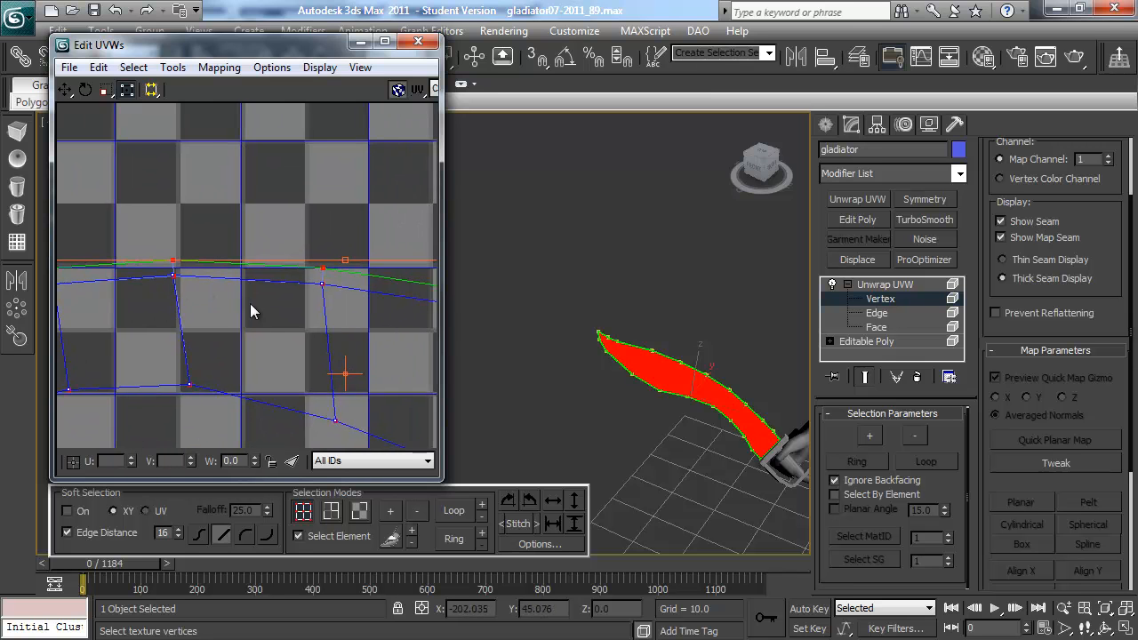
pyautogui.moveTo(281, 355); pyautogui.dragTo(239, 378, button='middle')
pyautogui.moveTo(282, 325); pyautogui.dragTo(274, 329, button='middle')
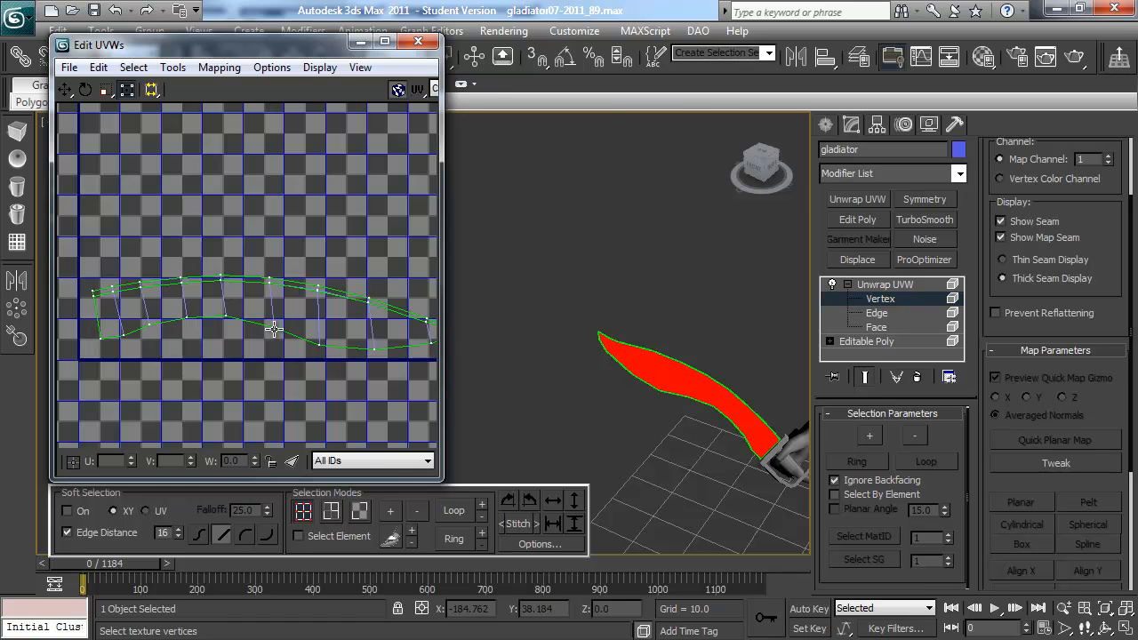
pyautogui.click(273, 329)
pyautogui.press('z')
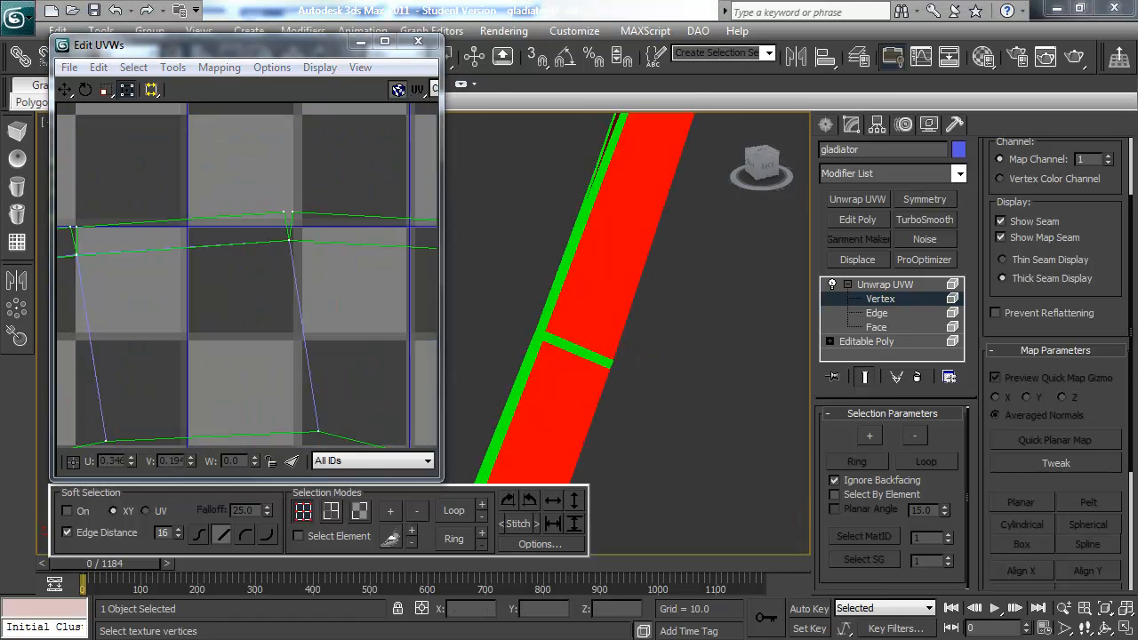
pyautogui.click(286, 213)
pyautogui.moveTo(311, 190); pyautogui.dragTo(308, 207, button='middle')
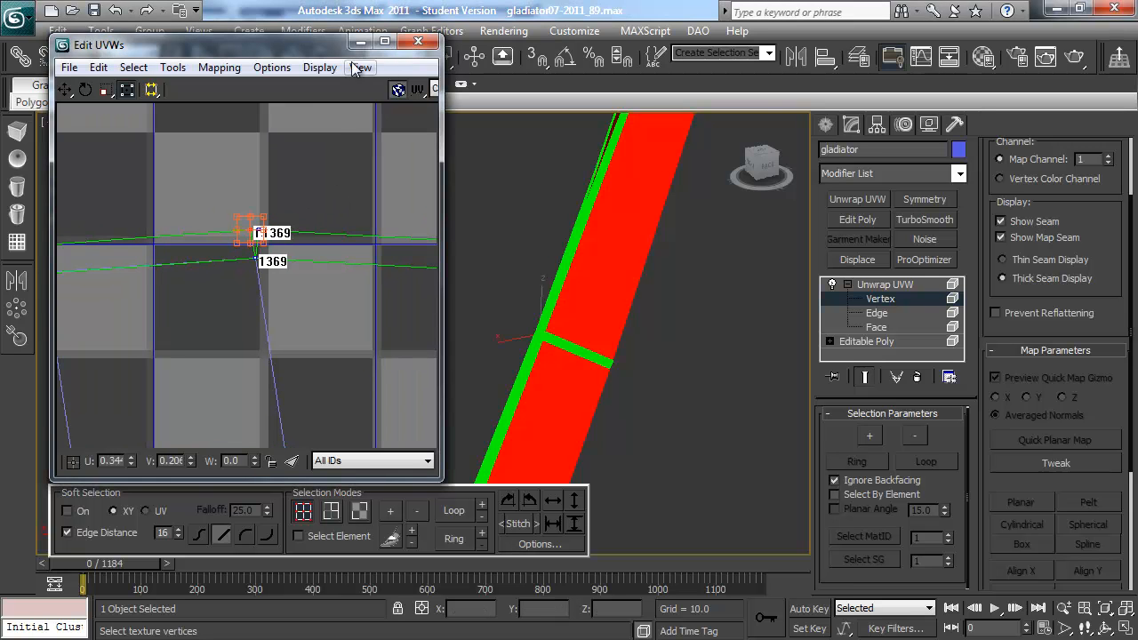
# Use Show Vertex Connections to check which doubled vertices along the upper edge strip belong together.
pyautogui.click(320, 68)
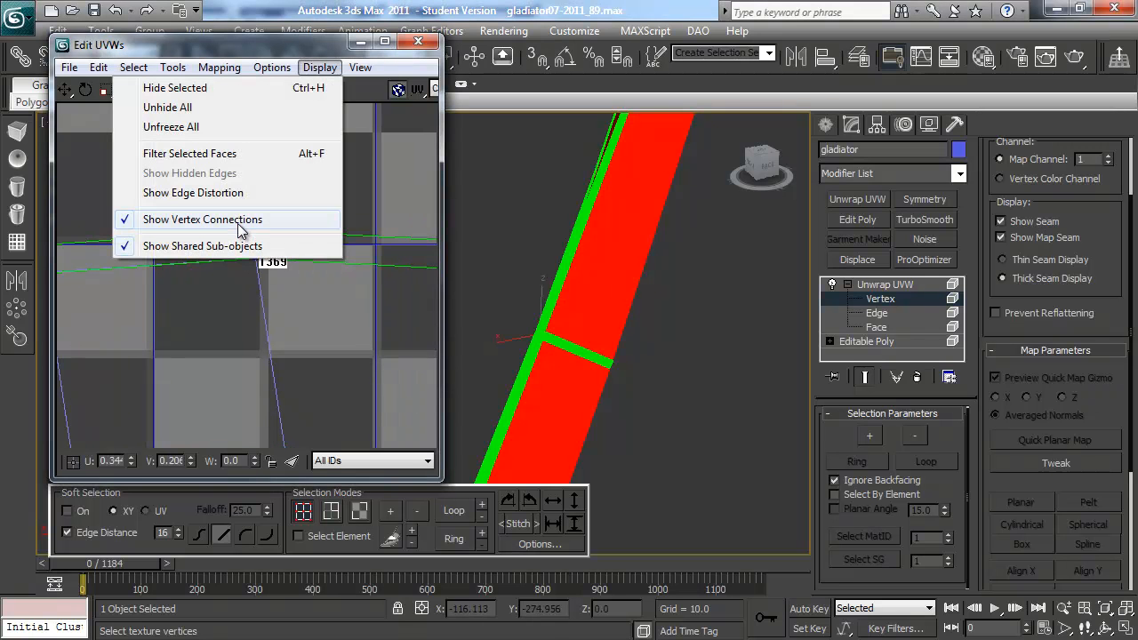
pyautogui.click(315, 71)
pyautogui.click(318, 224)
pyautogui.scroll(-2, 319, 224)
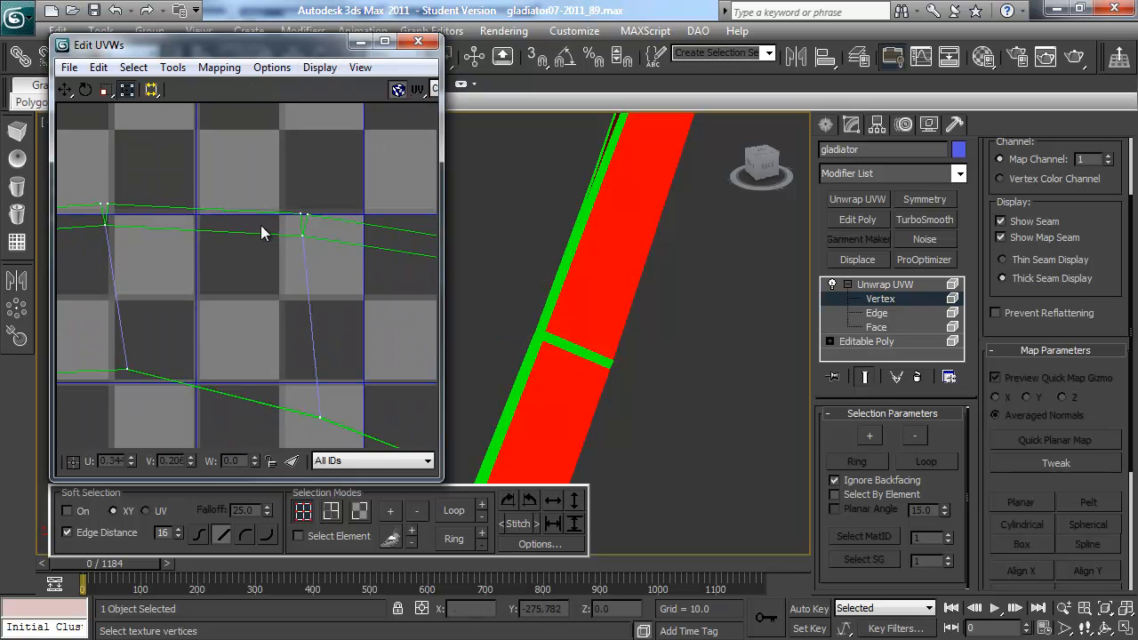
pyautogui.click(301, 235)
pyautogui.moveTo(301, 236); pyautogui.dragTo(246, 156, button='middle')
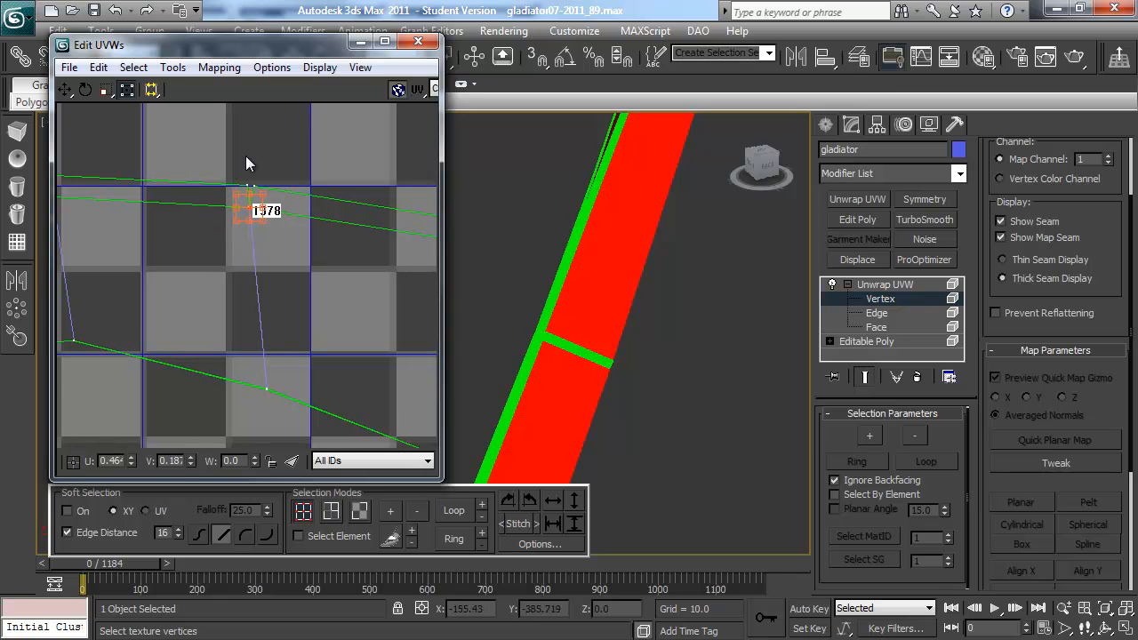
pyautogui.click(250, 185)
pyautogui.click(305, 180)
pyautogui.moveTo(305, 180); pyautogui.dragTo(222, 175, button='middle')
pyautogui.click(334, 69)
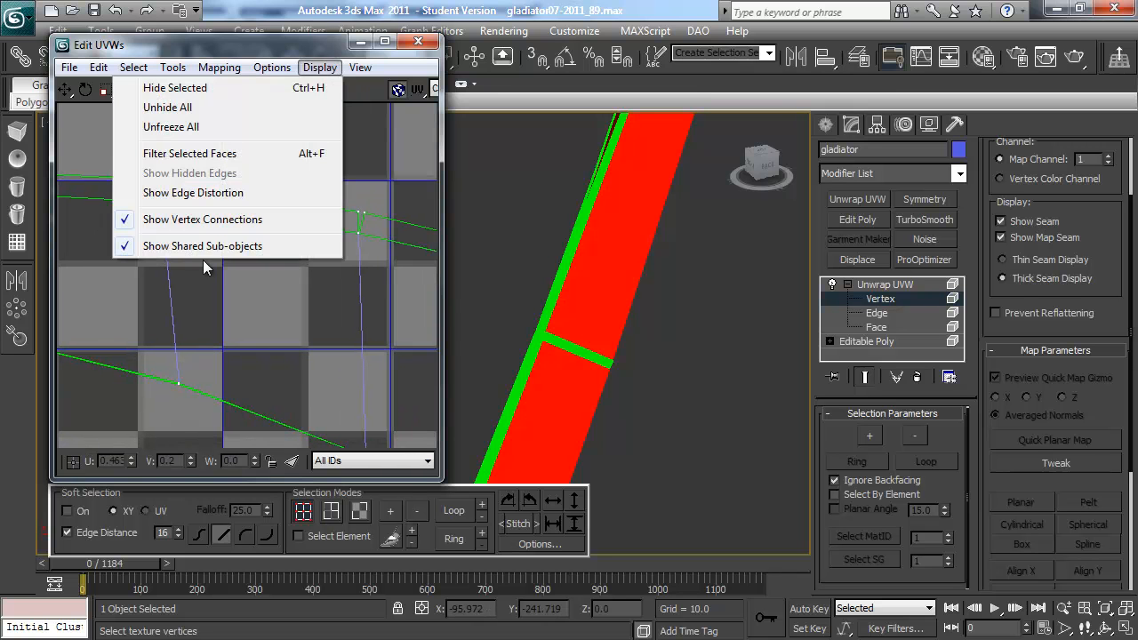
pyautogui.click(207, 224)
pyautogui.moveTo(234, 152); pyautogui.dragTo(273, 178, button='middle')
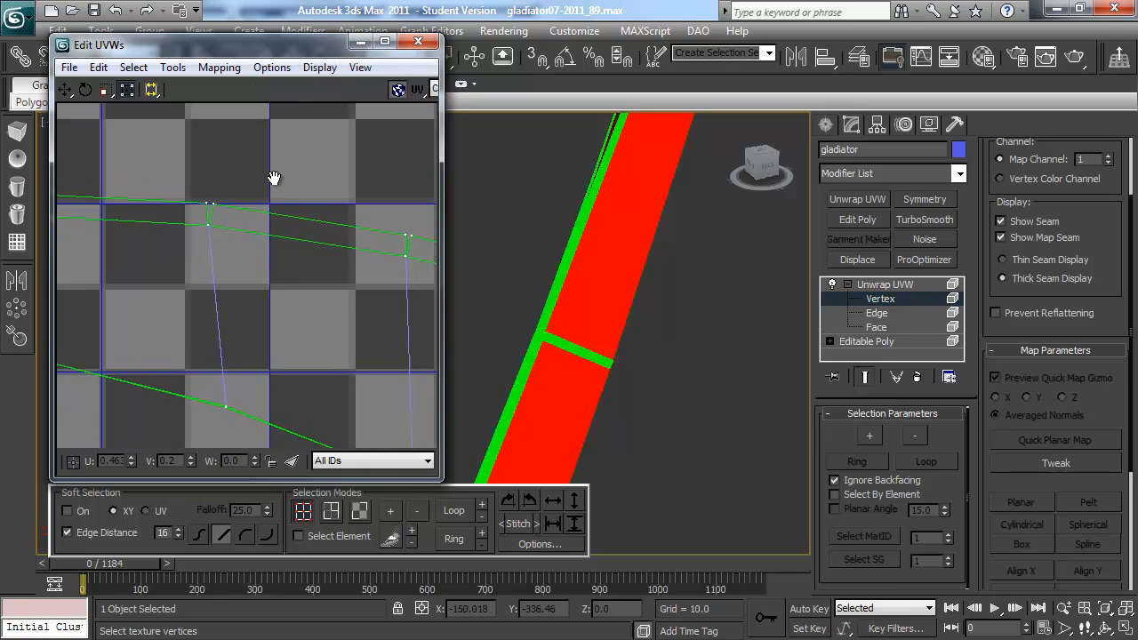
# Try to break one strip face away from the blade's upper edge and move it up clear of the cluster.
pyautogui.press('3')
pyautogui.click(271, 223)
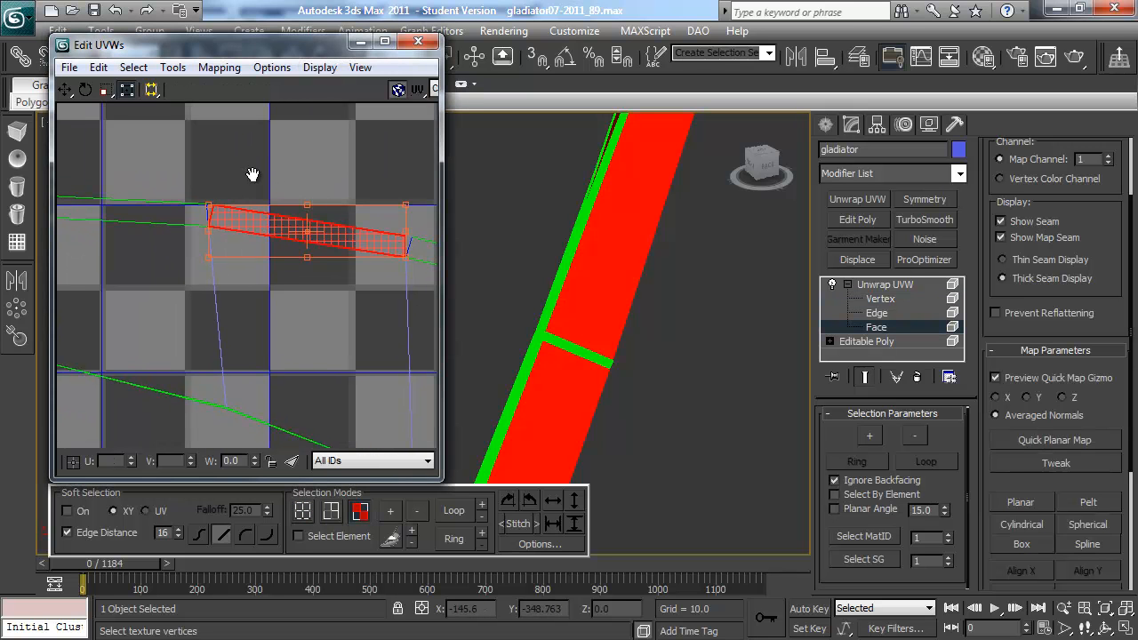
pyautogui.scroll(3, 277, 183)
pyautogui.scroll(3, 228, 225)
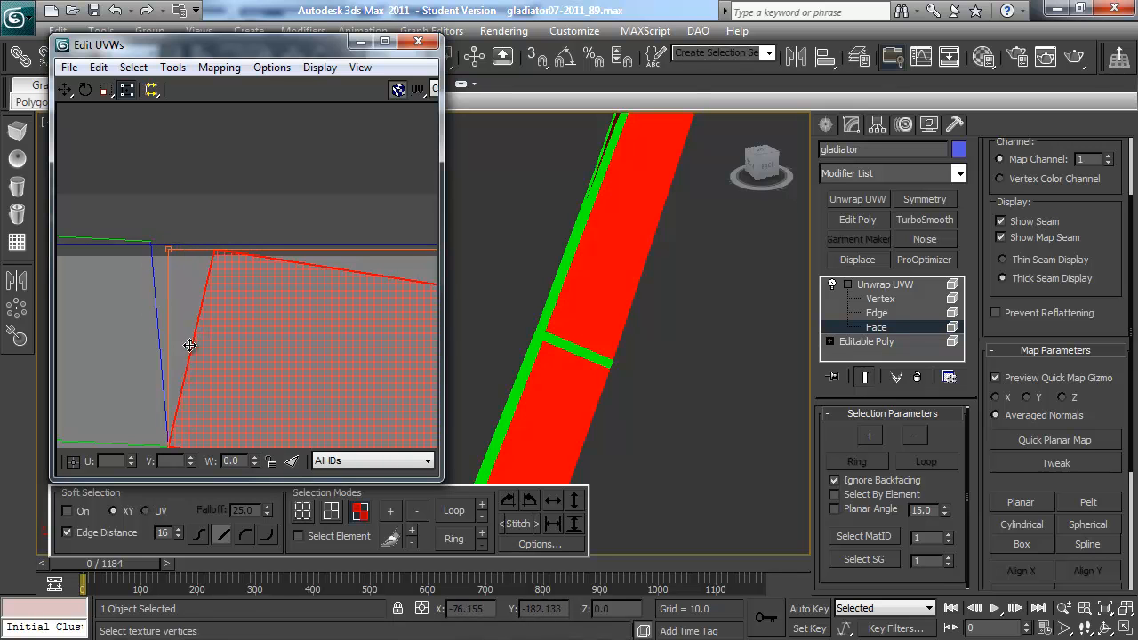
pyautogui.click(208, 172)
pyautogui.click(249, 275)
pyautogui.scroll(-5, 261, 304)
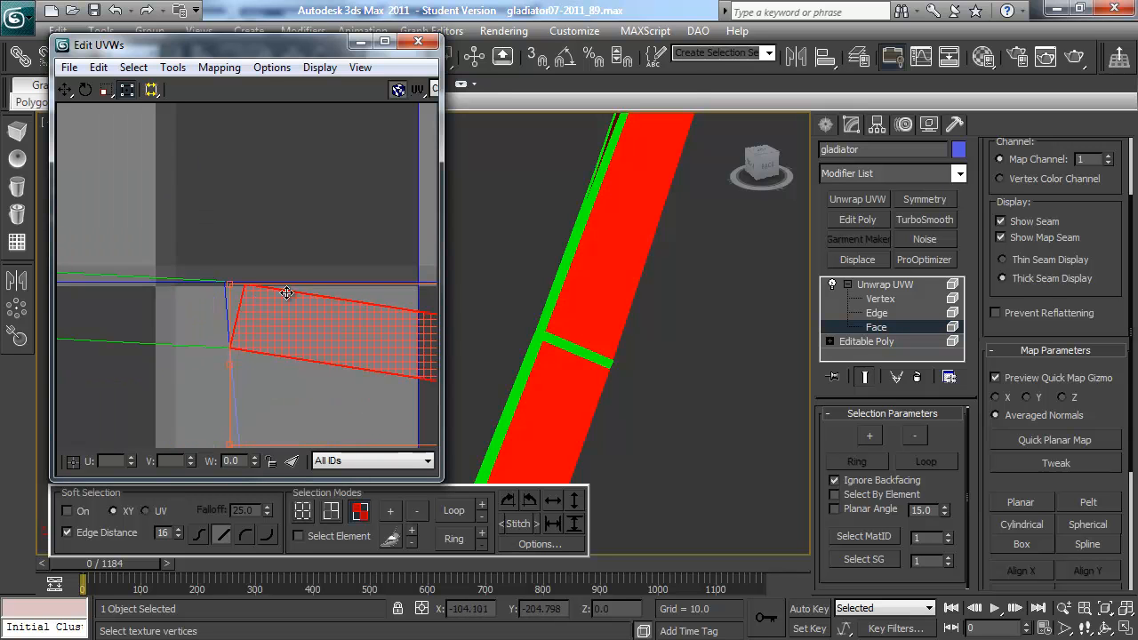
pyautogui.moveTo(288, 293); pyautogui.dragTo(111, 211, button='middle')
pyautogui.rightClick(111, 212)
pyautogui.click(130, 283)
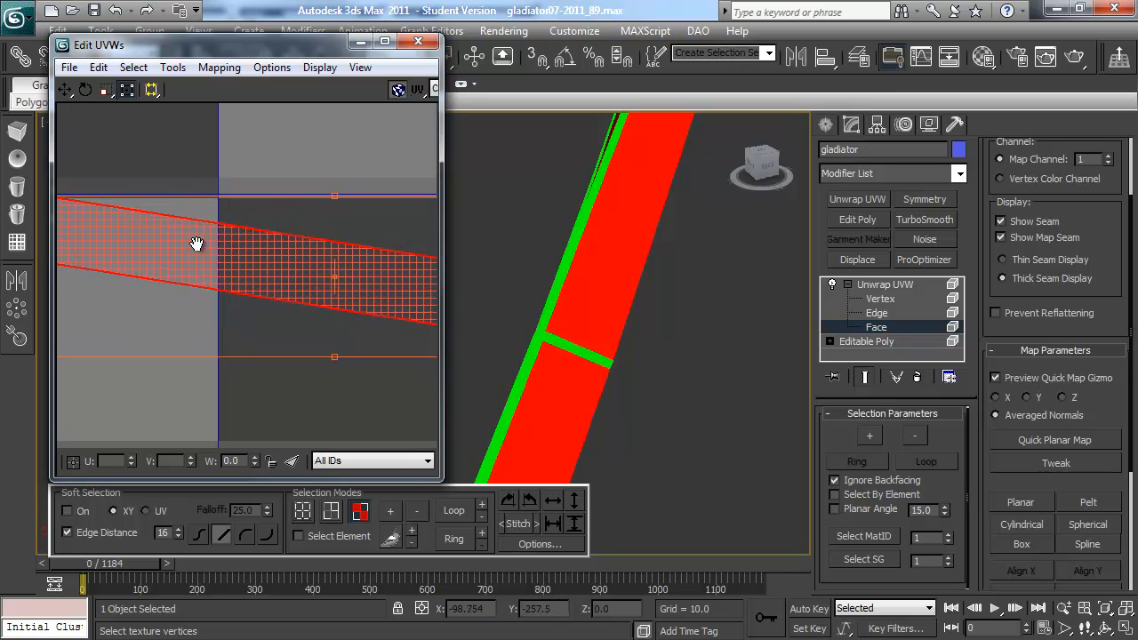
pyautogui.moveTo(222, 264); pyautogui.dragTo(248, 178)
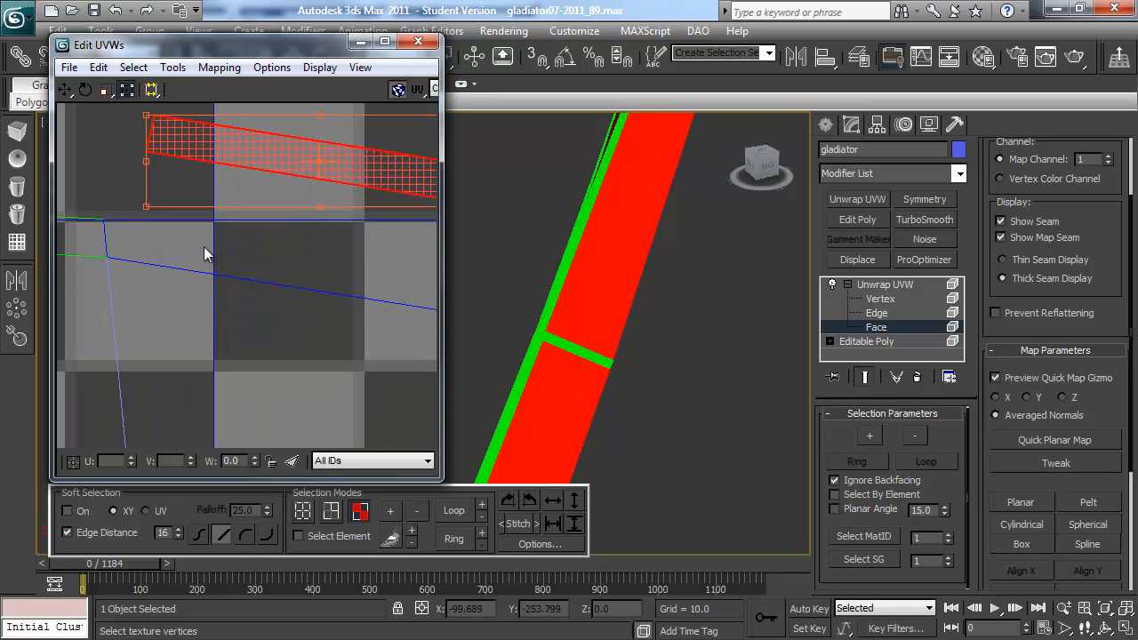
pyautogui.click(315, 246)
pyautogui.click(288, 167)
pyautogui.scroll(-3, 236, 338)
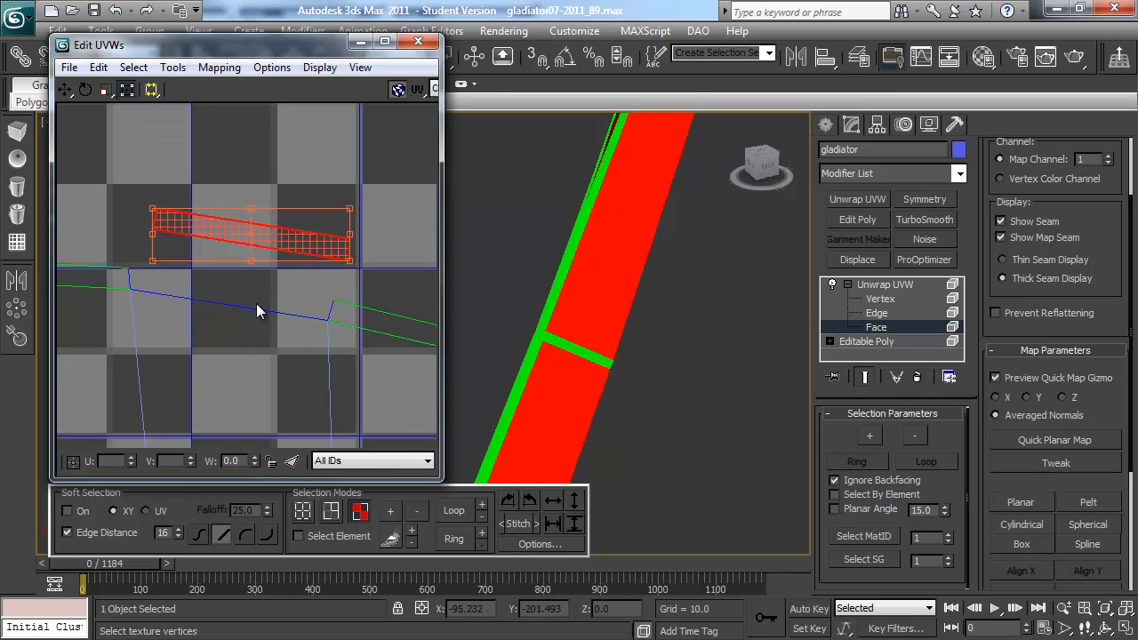
# Undo the separation and move of the upper edge strip face.
pyautogui.hotkey('ctrl', 'z')
pyautogui.hotkey('ctrl', 'z')
pyautogui.hotkey('ctrl', 'z')
pyautogui.hotkey('ctrl', 'z')
pyautogui.hotkey('ctrl', 'z')
pyautogui.hotkey('ctrl', 'z')
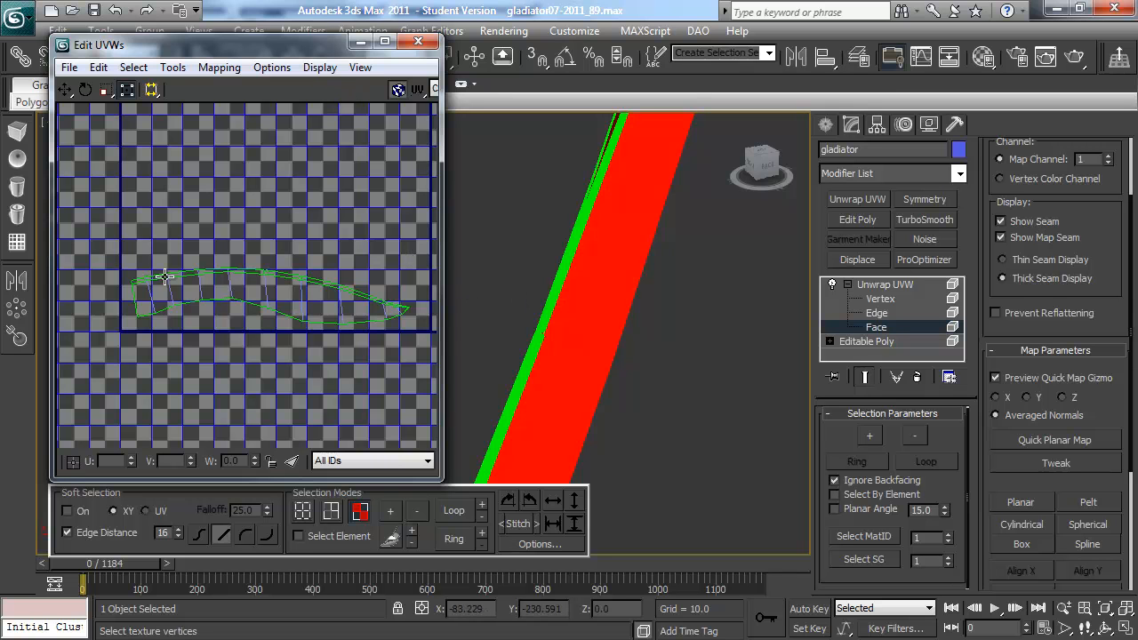
# Hide the grid in the UV editor so only the checker background and the UV square remain around the blade.
pyautogui.scroll(-5, 345, 213)
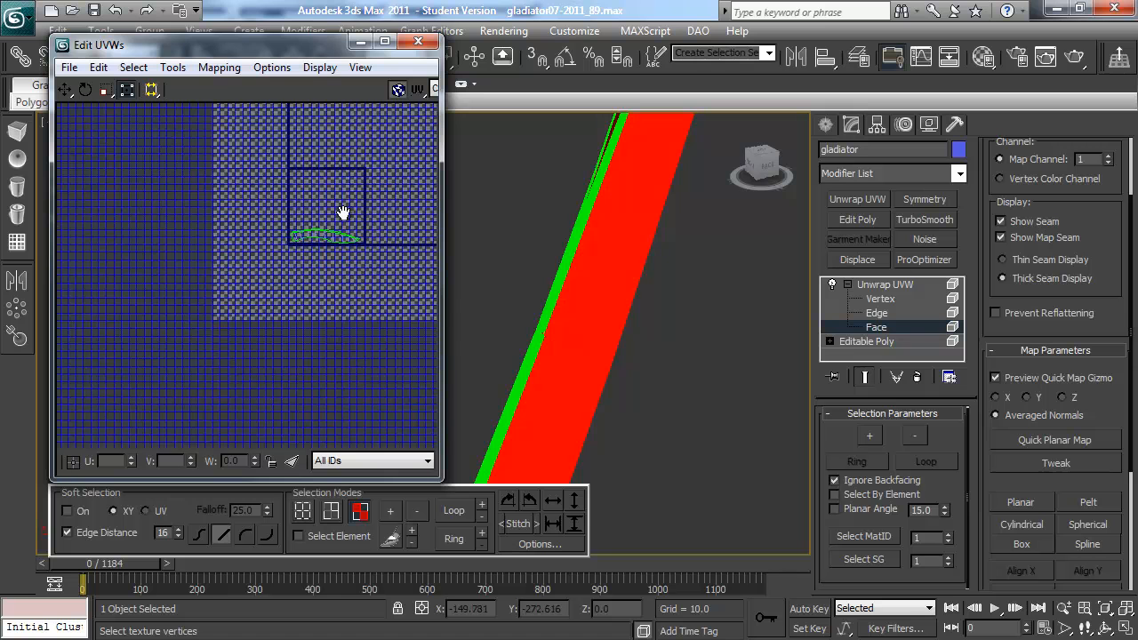
pyautogui.click(320, 68)
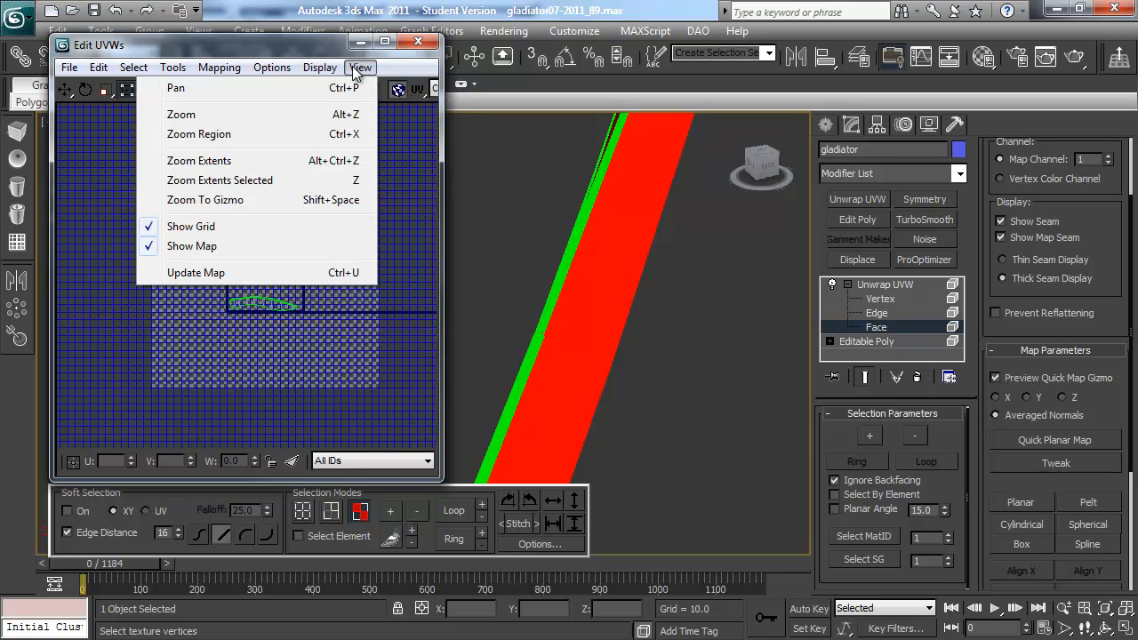
pyautogui.click(300, 234)
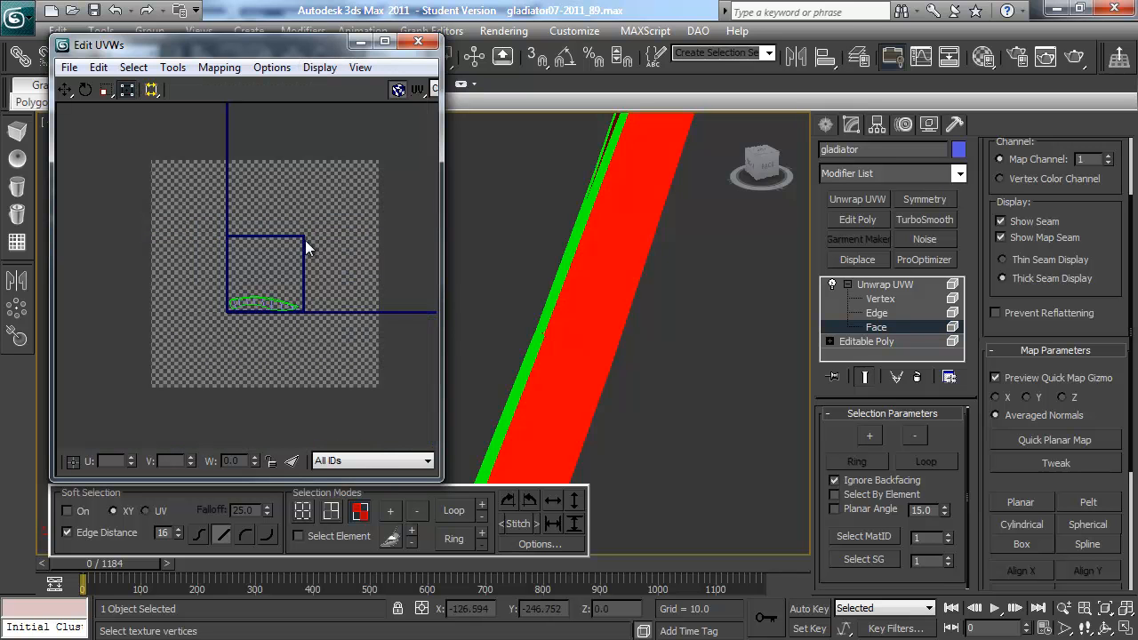
pyautogui.scroll(3, 240, 185)
pyautogui.scroll(-2, 241, 303)
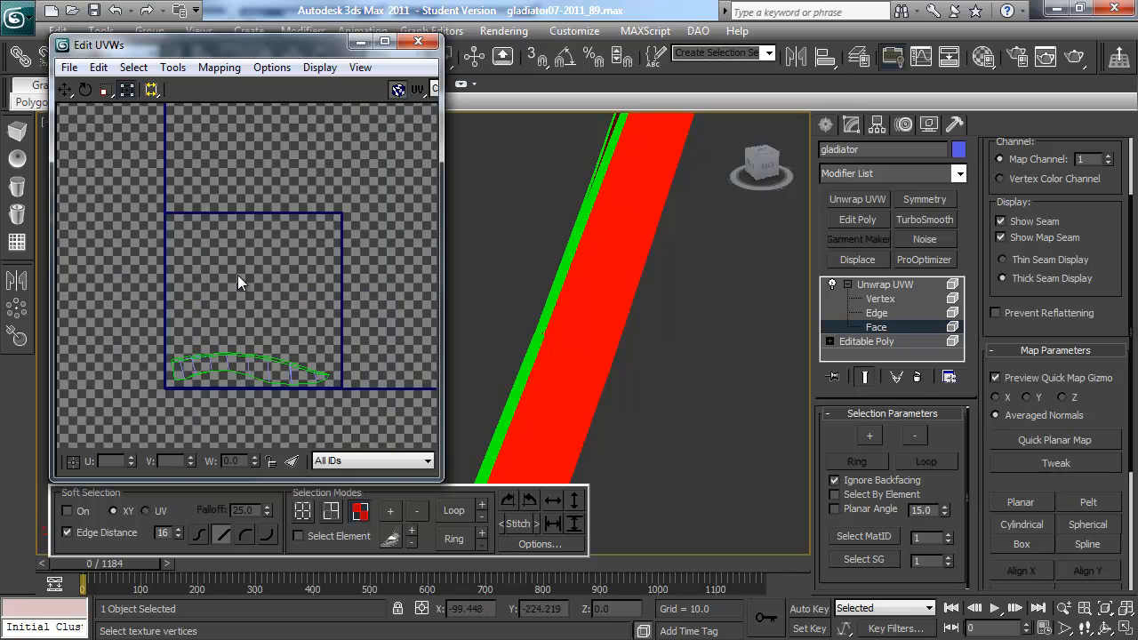
pyautogui.scroll(-3, 257, 289)
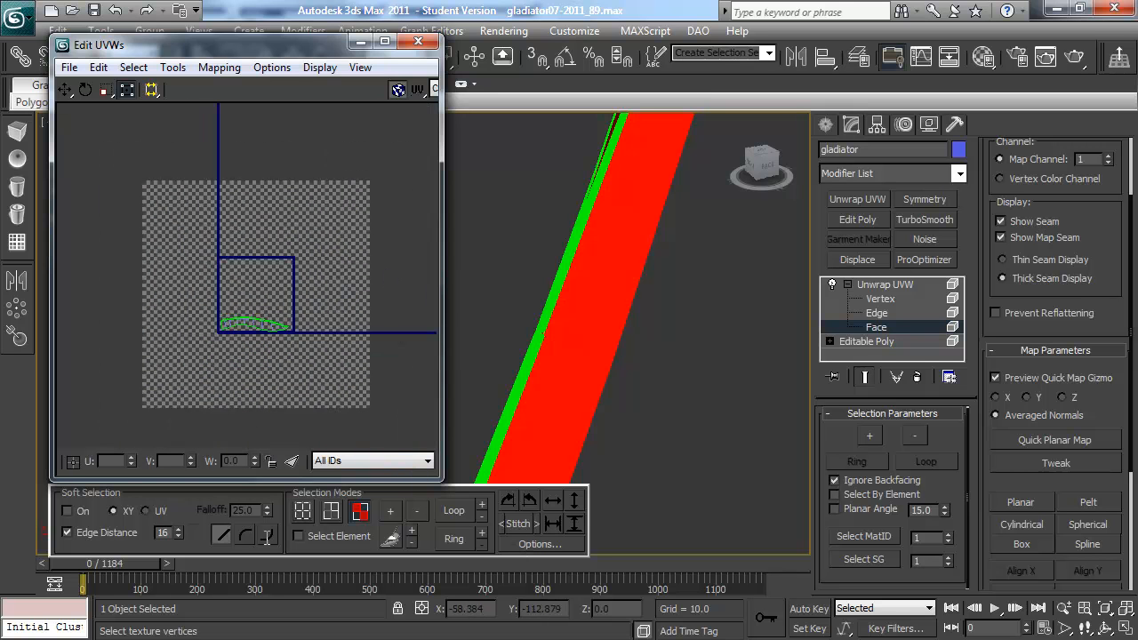
# Expand the bitmap options, try a Tiles value of 2 for the checker background, and set Tiles back to 1.
pyautogui.click(512, 544)
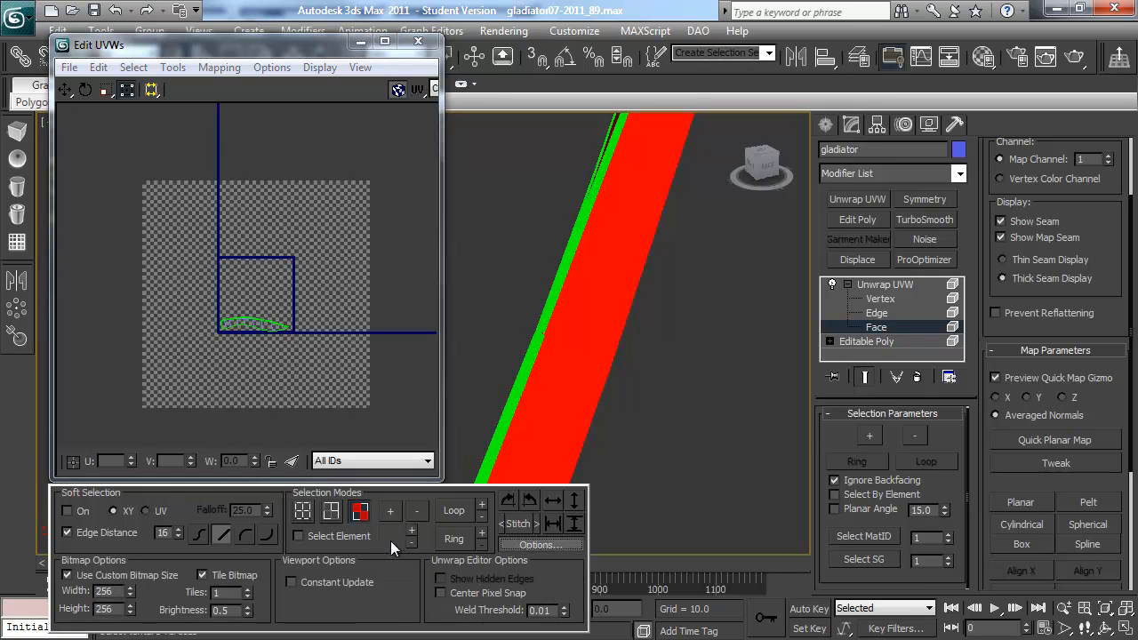
pyautogui.click(248, 590)
pyautogui.scroll(-3, 253, 365)
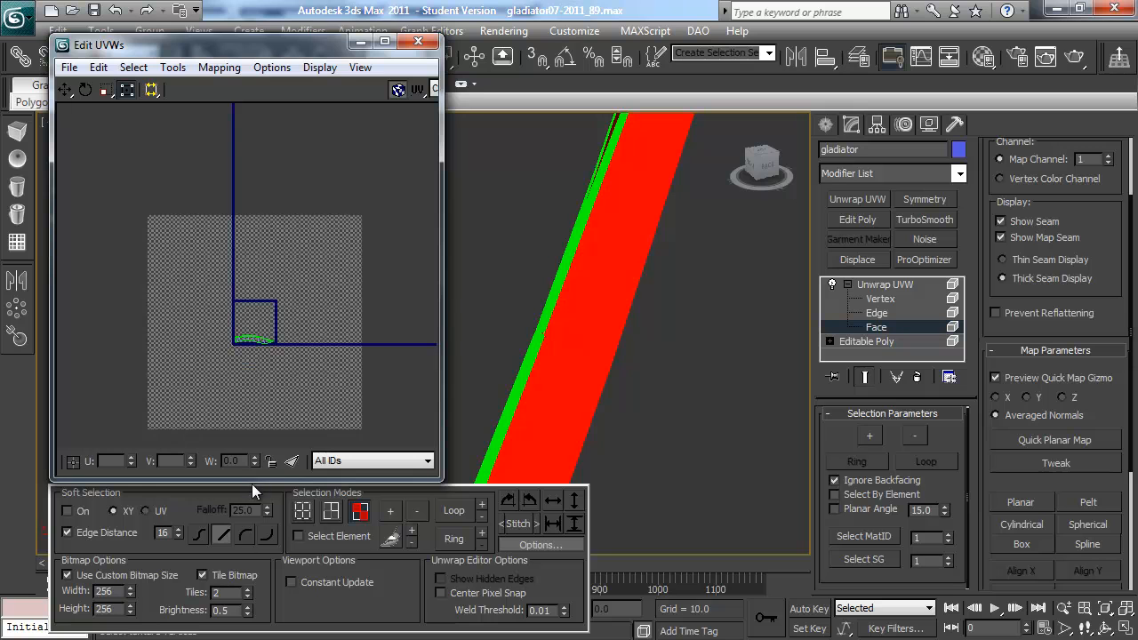
pyautogui.click(248, 589)
pyautogui.doubleClick(249, 596)
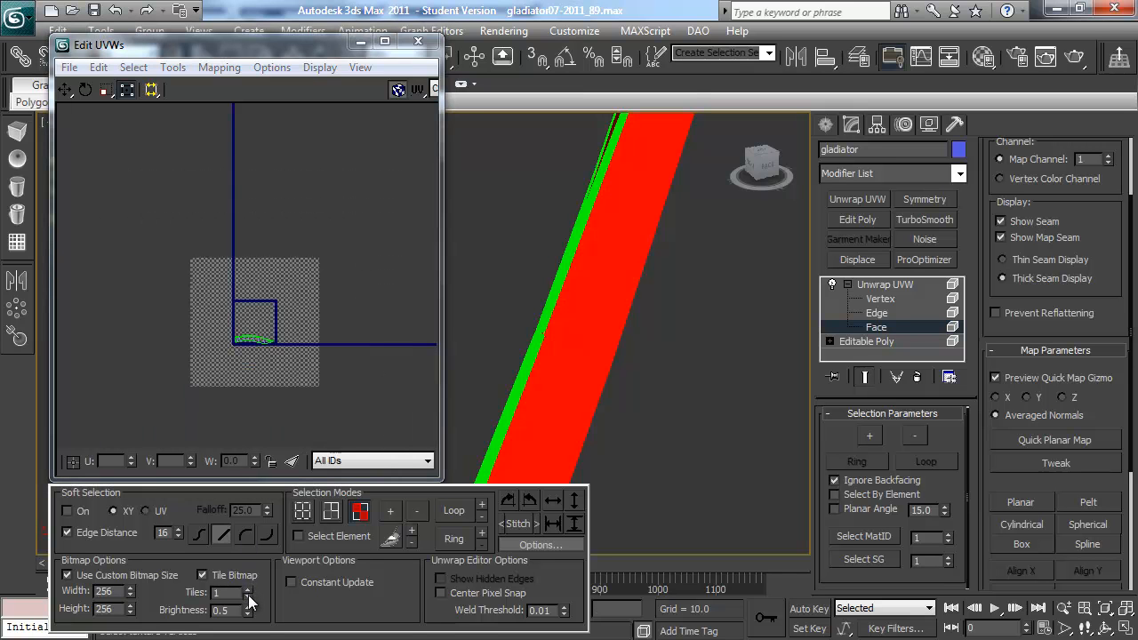
pyautogui.scroll(5, 312, 231)
pyautogui.moveTo(299, 255); pyautogui.dragTo(278, 202, button='middle')
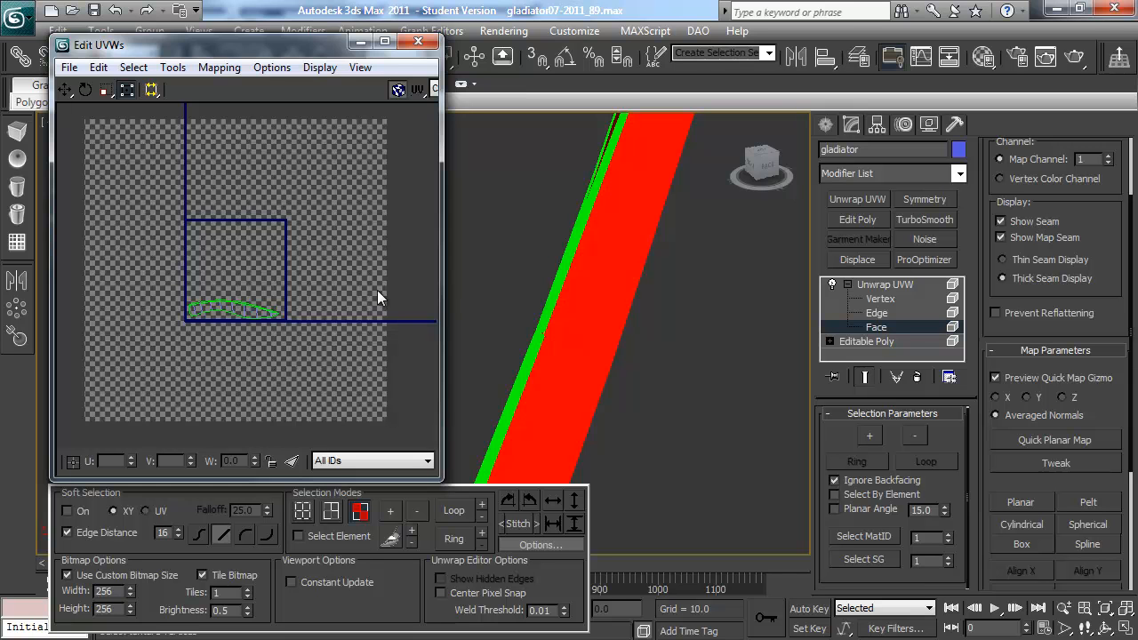
# Widen the UV editor window and display the CheckerPattern (Checker) texture on the model in the viewport.
pyautogui.keyDown('alt'); pyautogui.moveTo(540, 297); pyautogui.dragTo(551, 251, button='middle'); pyautogui.keyUp('alt')
pyautogui.scroll(-3, 275, 219)
pyautogui.moveTo(349, 194)
pyautogui.mouseDown(button='middle')
pyautogui.moveTo(275, 220)
pyautogui.moveTo(352, 179)
pyautogui.mouseUp(button='middle')
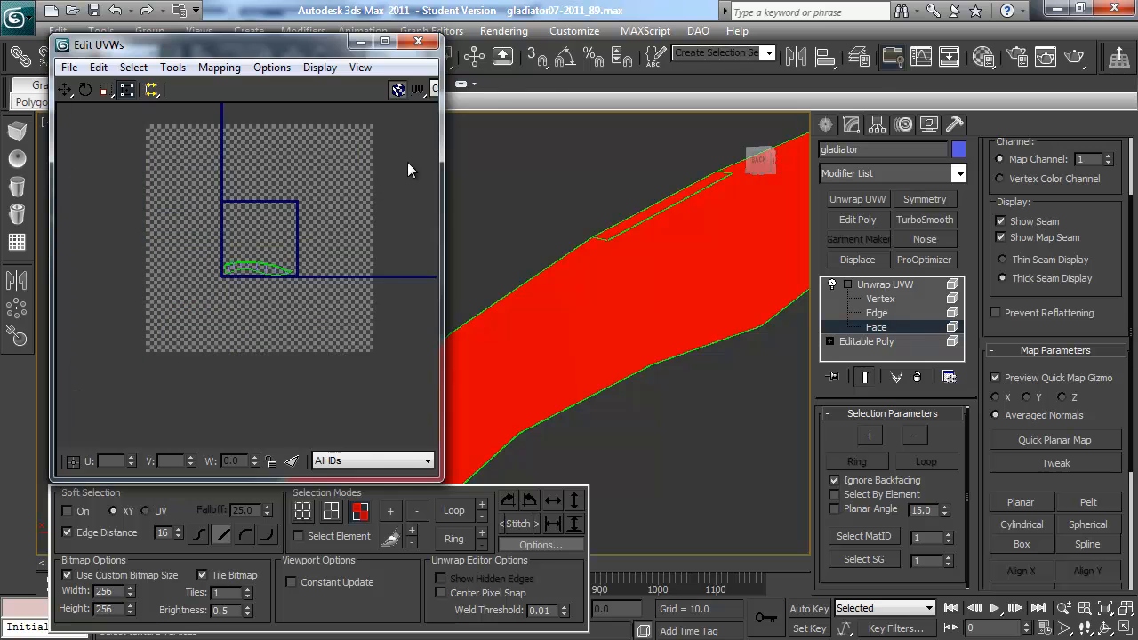
pyautogui.moveTo(444, 205); pyautogui.dragTo(594, 205)
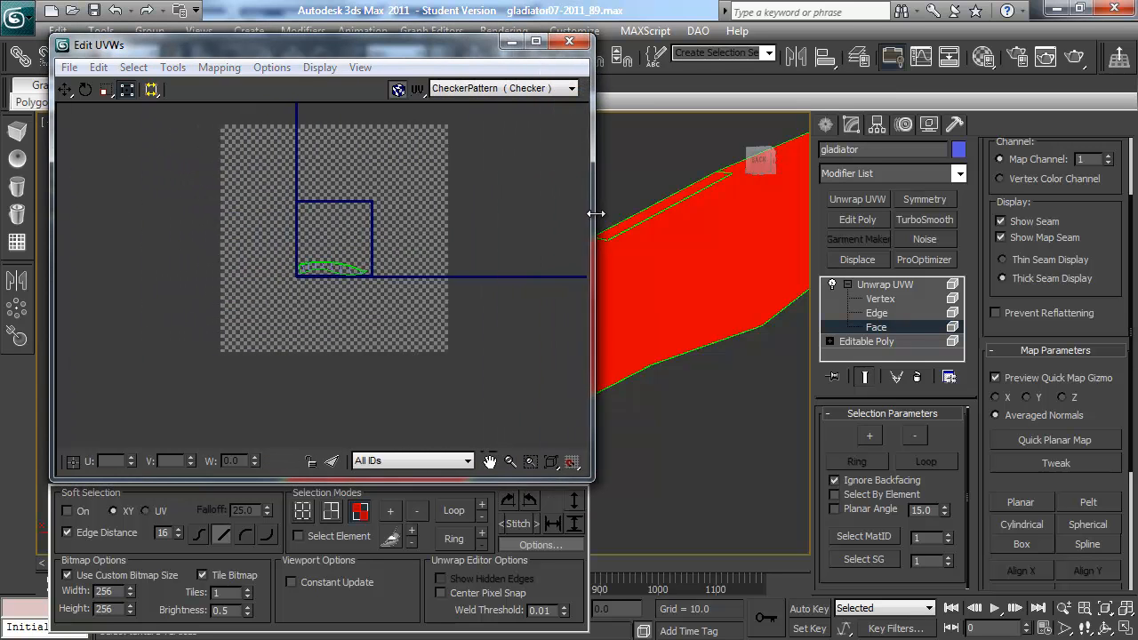
pyautogui.click(505, 93)
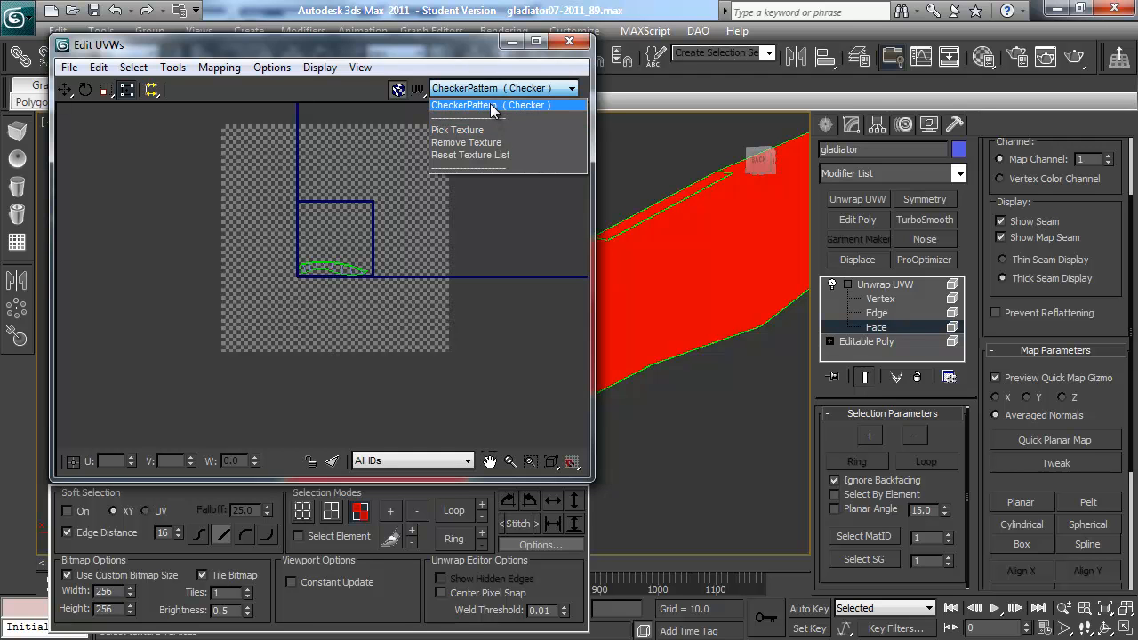
pyautogui.click(491, 106)
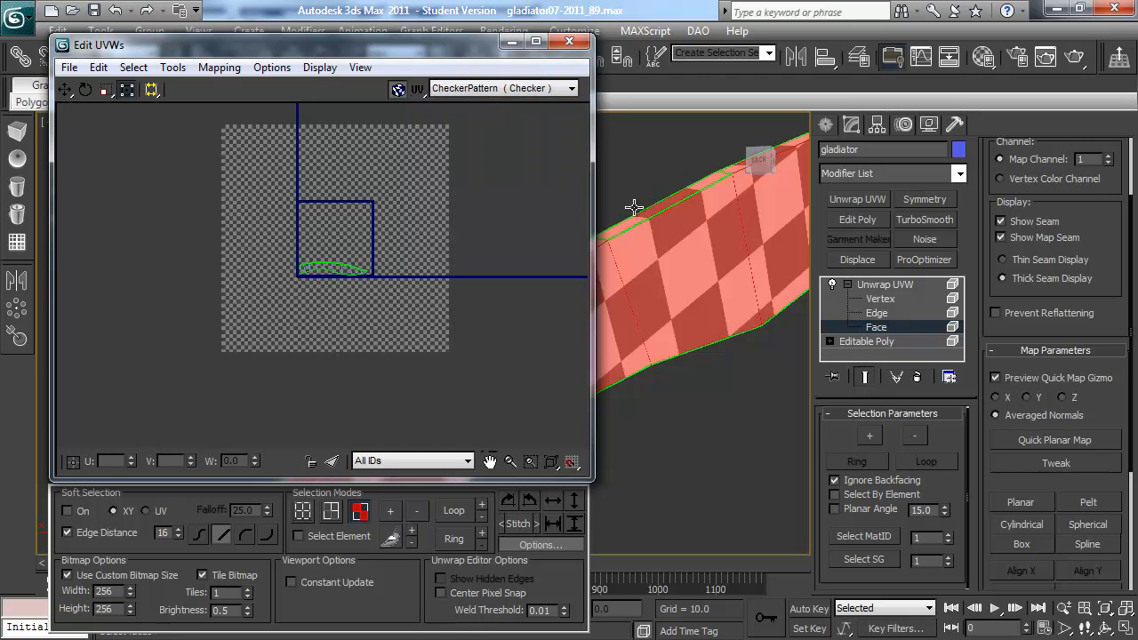
pyautogui.keyDown('alt'); pyautogui.moveTo(703, 373); pyautogui.dragTo(680, 308, button='middle'); pyautogui.keyUp('alt')
pyautogui.keyDown('alt'); pyautogui.moveTo(677, 303); pyautogui.dragTo(668, 334, button='middle'); pyautogui.keyUp('alt')
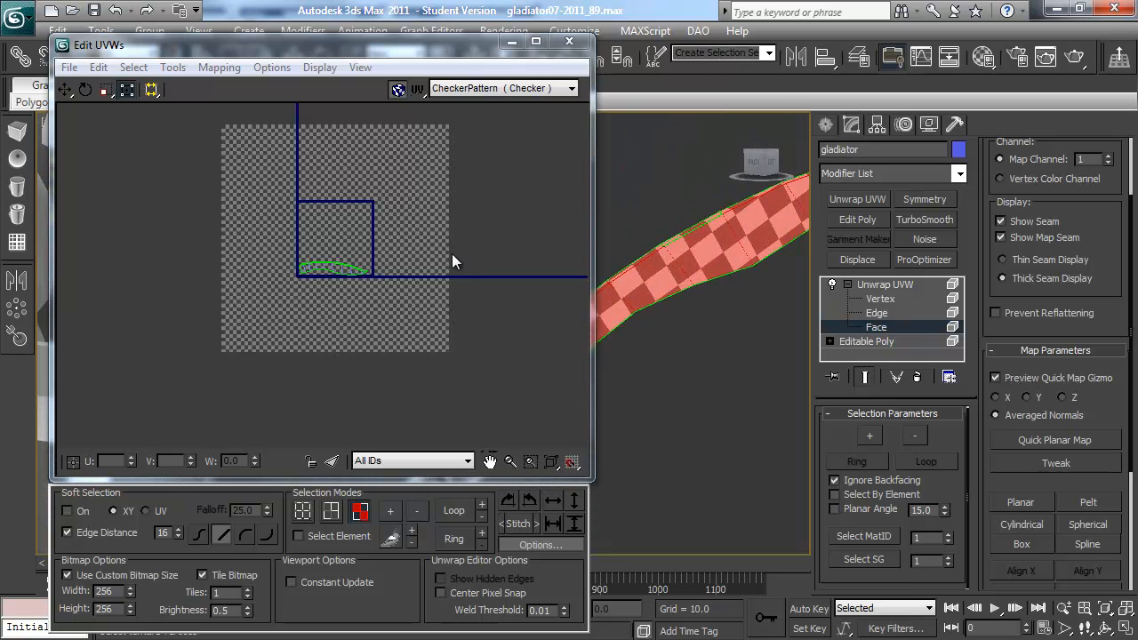
# Minimise the UV editor and compare the checker square size on the sword blade with the rest of the gladiator.
pyautogui.moveTo(343, 276); pyautogui.dragTo(431, 168)
pyautogui.click(512, 42)
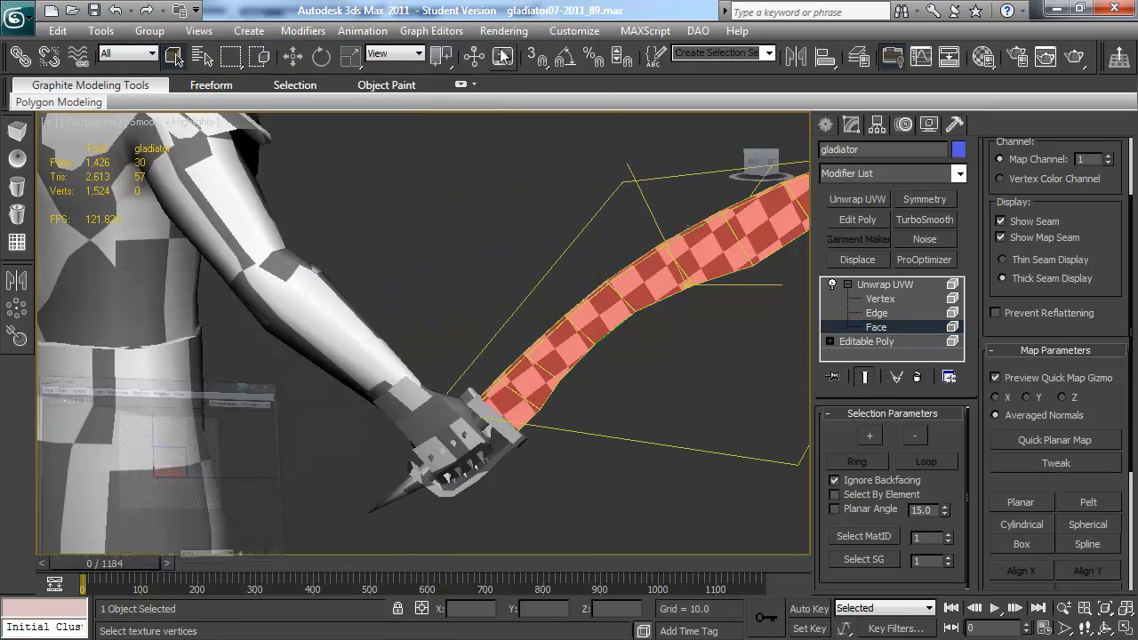
pyautogui.moveTo(332, 380); pyautogui.dragTo(546, 414, button='middle')
pyautogui.scroll(-3, 373, 367)
pyautogui.scroll(-2, 431, 374)
pyautogui.keyDown('alt'); pyautogui.moveTo(373, 367); pyautogui.dragTo(586, 396, button='middle'); pyautogui.keyUp('alt')
pyautogui.keyDown('alt'); pyautogui.moveTo(488, 163); pyautogui.dragTo(498, 174, button='middle'); pyautogui.keyUp('alt')
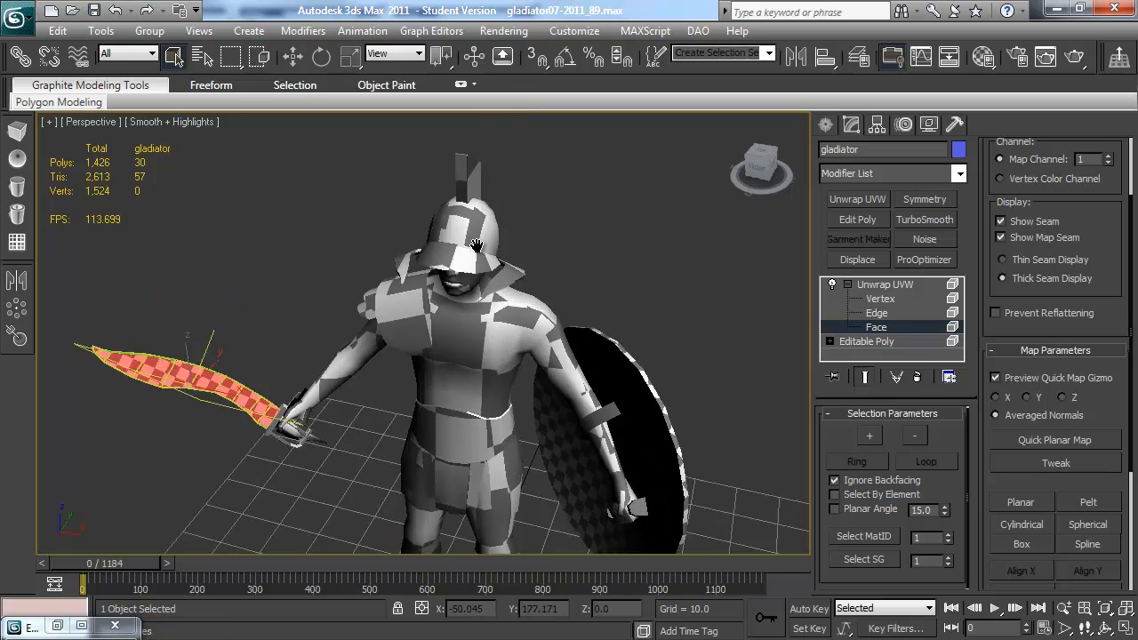
pyautogui.scroll(3, 498, 173)
pyautogui.scroll(2, 543, 199)
pyautogui.scroll(-4, 543, 199)
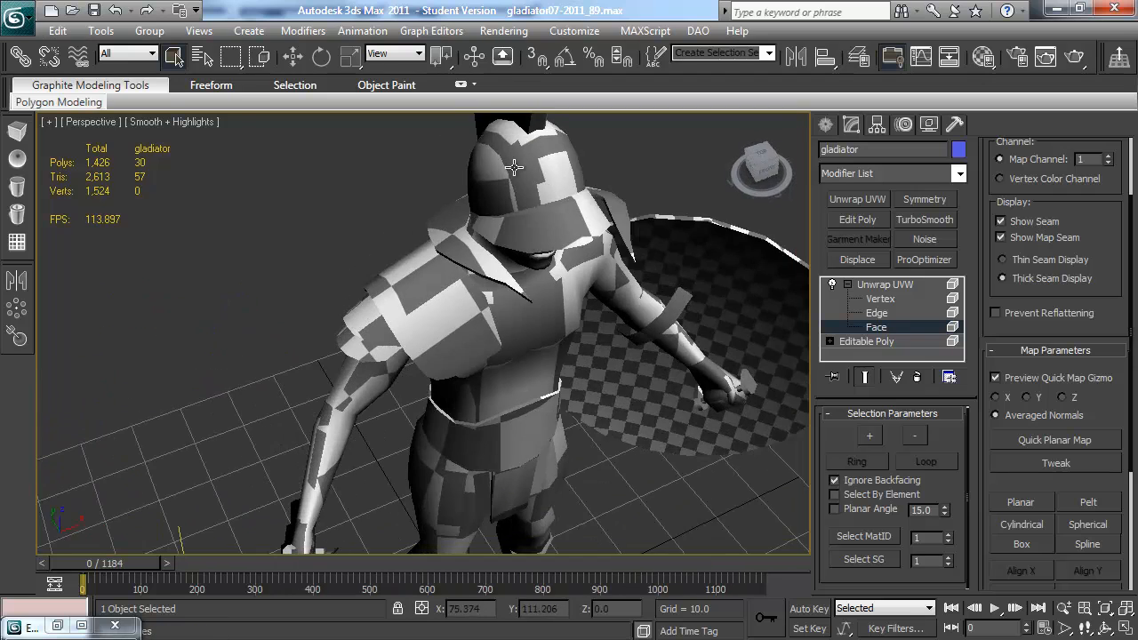
pyautogui.keyDown('alt'); pyautogui.moveTo(536, 198); pyautogui.dragTo(529, 395, button='middle'); pyautogui.keyUp('alt')
pyautogui.scroll(2, 531, 308)
pyautogui.scroll(3, 533, 392)
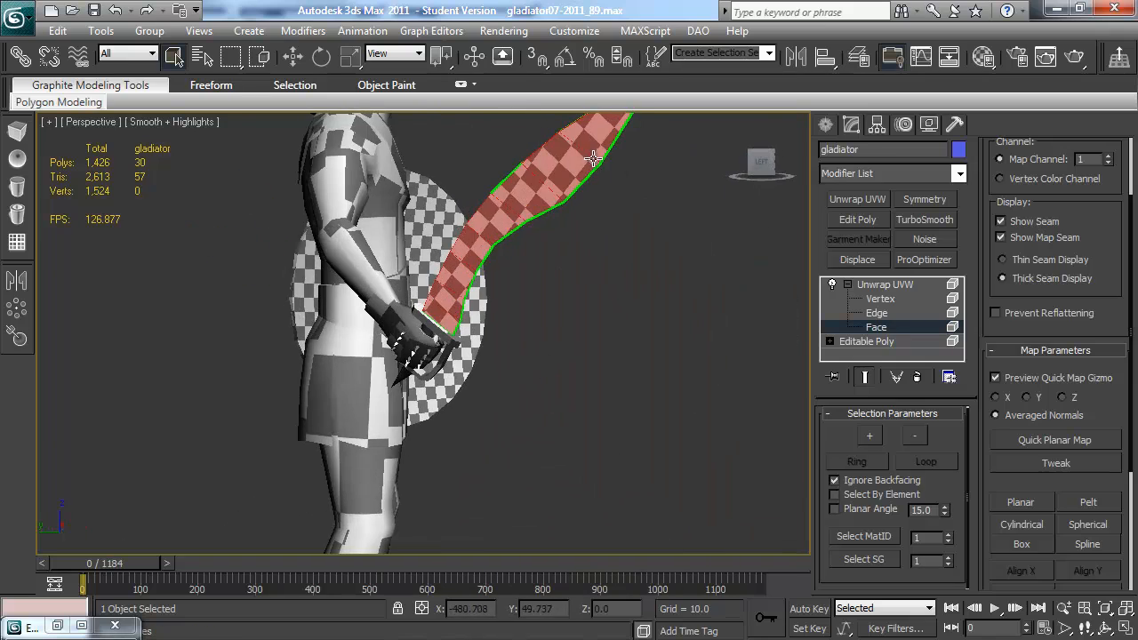
pyautogui.keyDown('alt'); pyautogui.moveTo(590, 176); pyautogui.dragTo(555, 190, button='middle'); pyautogui.keyUp('alt')
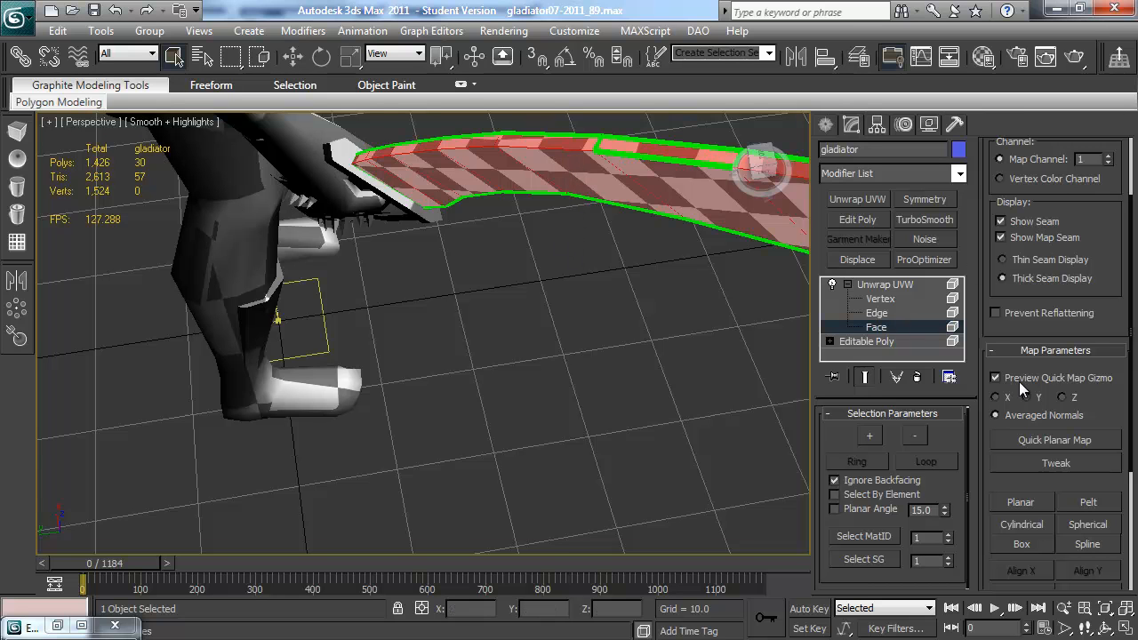
# Bring back the UV editor and select the whole blade cluster.
pyautogui.scroll(2, 1102, 216)
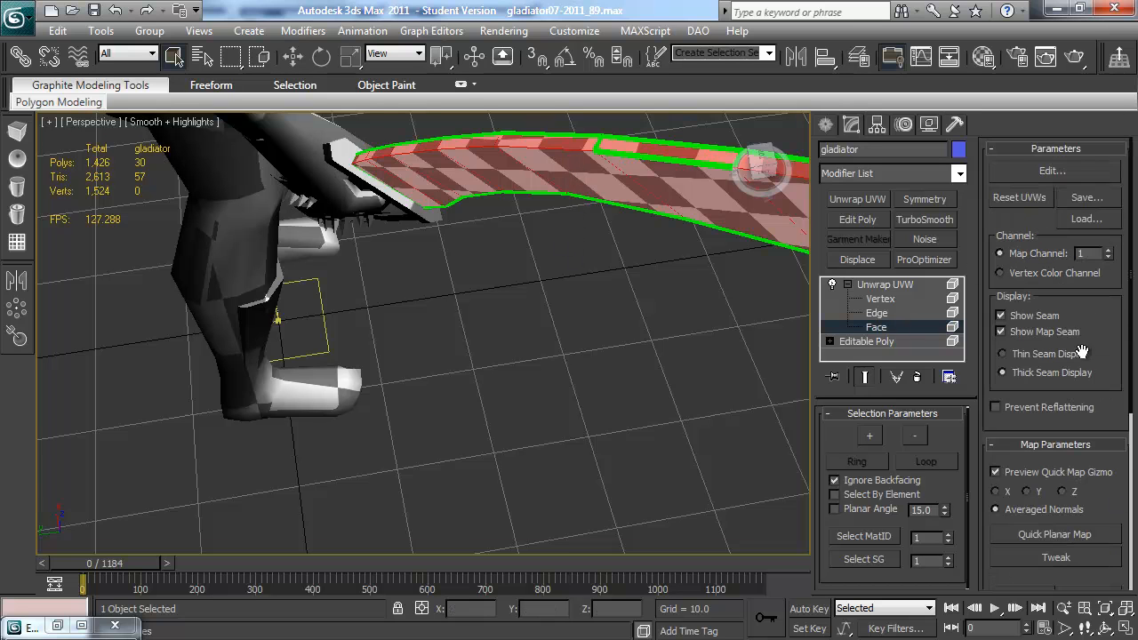
pyautogui.click(1079, 175)
pyautogui.moveTo(298, 205); pyautogui.dragTo(417, 360)
pyautogui.moveTo(407, 322); pyautogui.dragTo(394, 321, button='middle')
# Try scaling the blade cluster far beyond the UV square and partly back down to compare the checker density on the sword.
pyautogui.moveTo(356, 286); pyautogui.dragTo(601, 500)
pyautogui.moveTo(656, 356); pyautogui.dragTo(648, 413, button='middle')
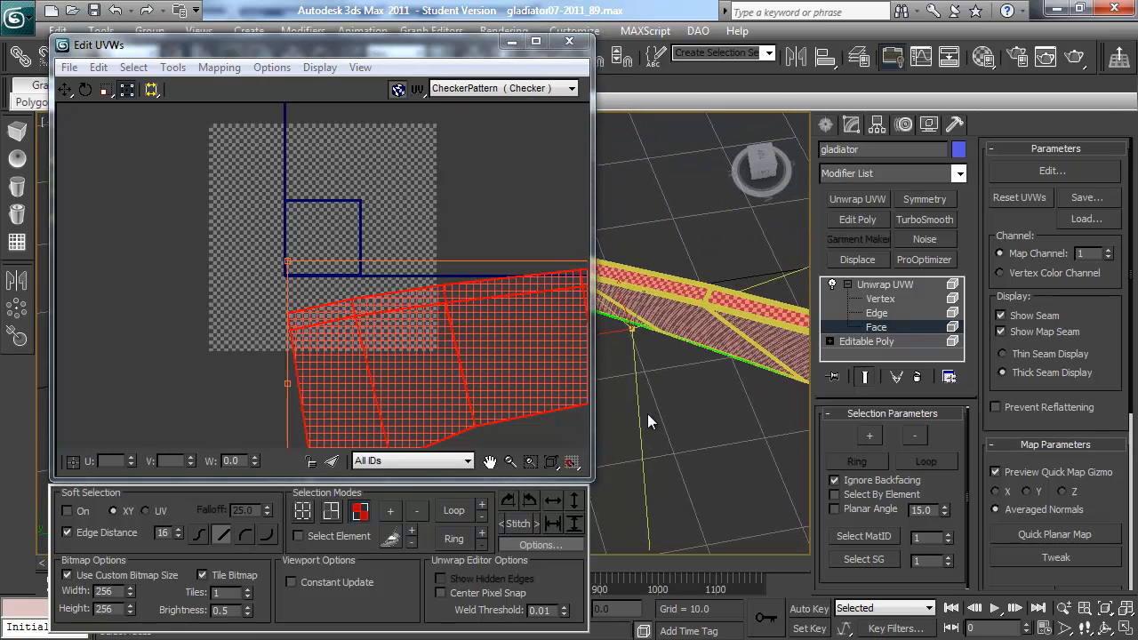
pyautogui.scroll(-2, 429, 350)
pyautogui.moveTo(428, 350); pyautogui.dragTo(383, 344, button='middle')
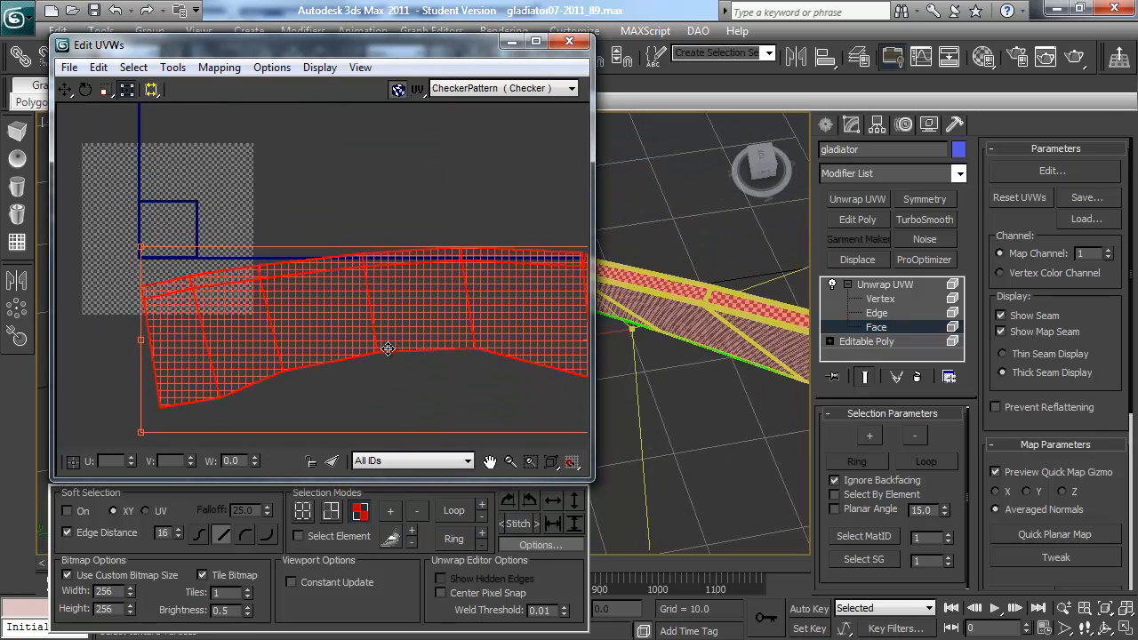
pyautogui.scroll(-1, 383, 344)
pyautogui.keyDown('ctrl'); pyautogui.moveTo(202, 270); pyautogui.dragTo(460, 398); pyautogui.keyUp('ctrl')
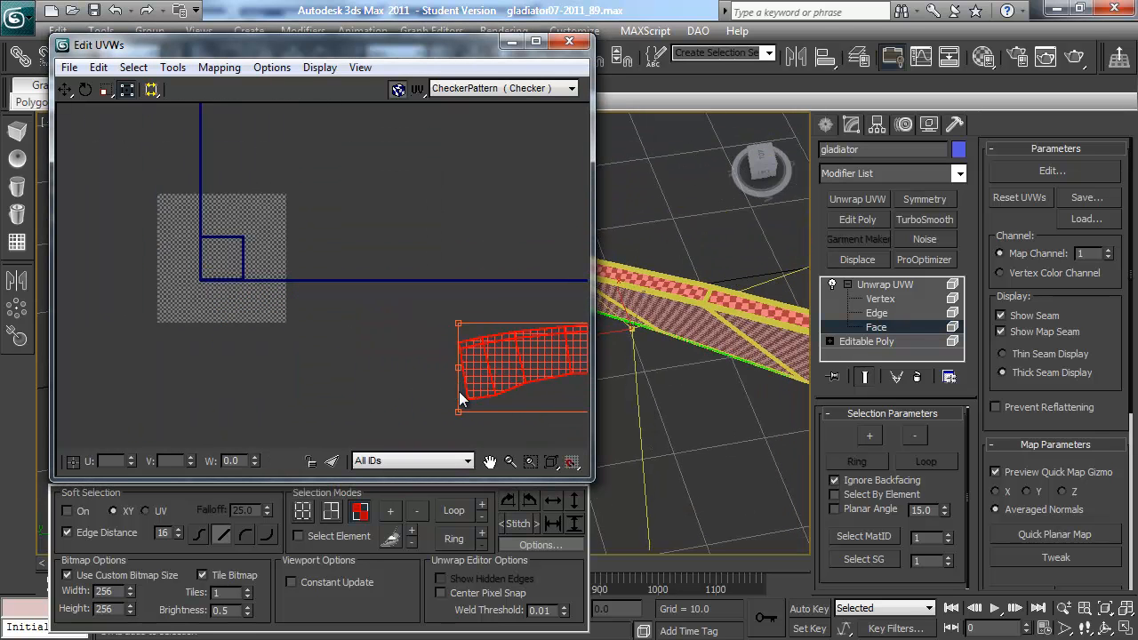
pyautogui.moveTo(464, 366); pyautogui.dragTo(410, 366, button='middle')
pyautogui.keyDown('alt'); pyautogui.moveTo(783, 411); pyautogui.dragTo(681, 432, button='middle'); pyautogui.keyUp('alt')
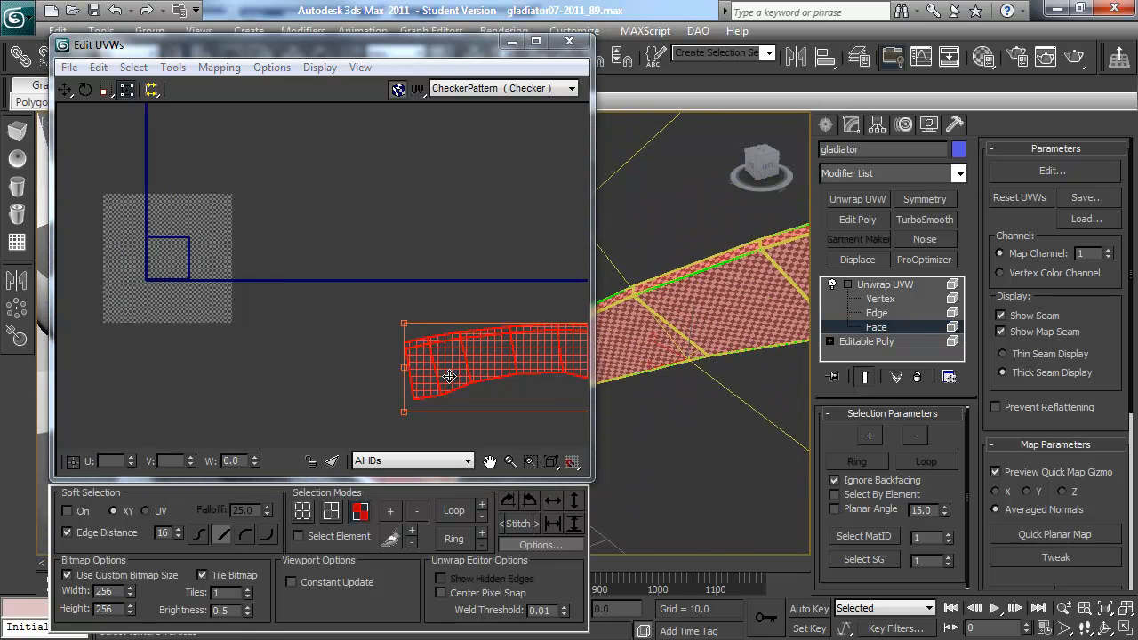
# Undo both scale changes to the blade cluster.
pyautogui.hotkey('ctrl', 'z')
pyautogui.hotkey('ctrl', 'z')
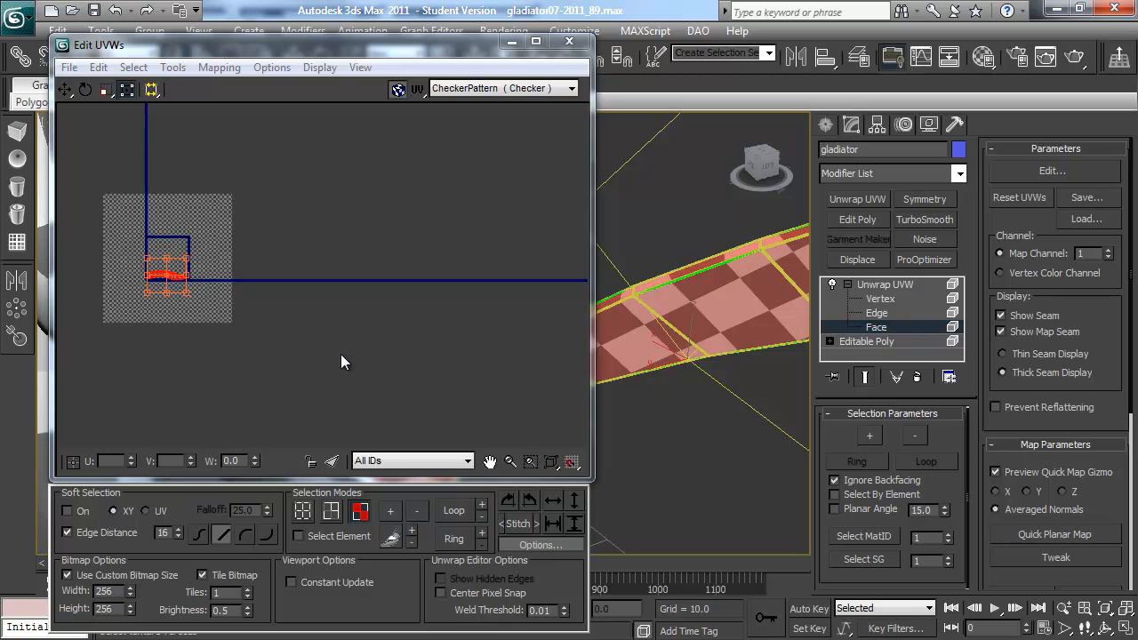
pyautogui.scroll(1, 253, 227)
pyautogui.moveTo(175, 217); pyautogui.dragTo(342, 261, button='middle')
pyautogui.scroll(1, 341, 260)
pyautogui.moveTo(413, 311); pyautogui.dragTo(407, 262, button='middle')
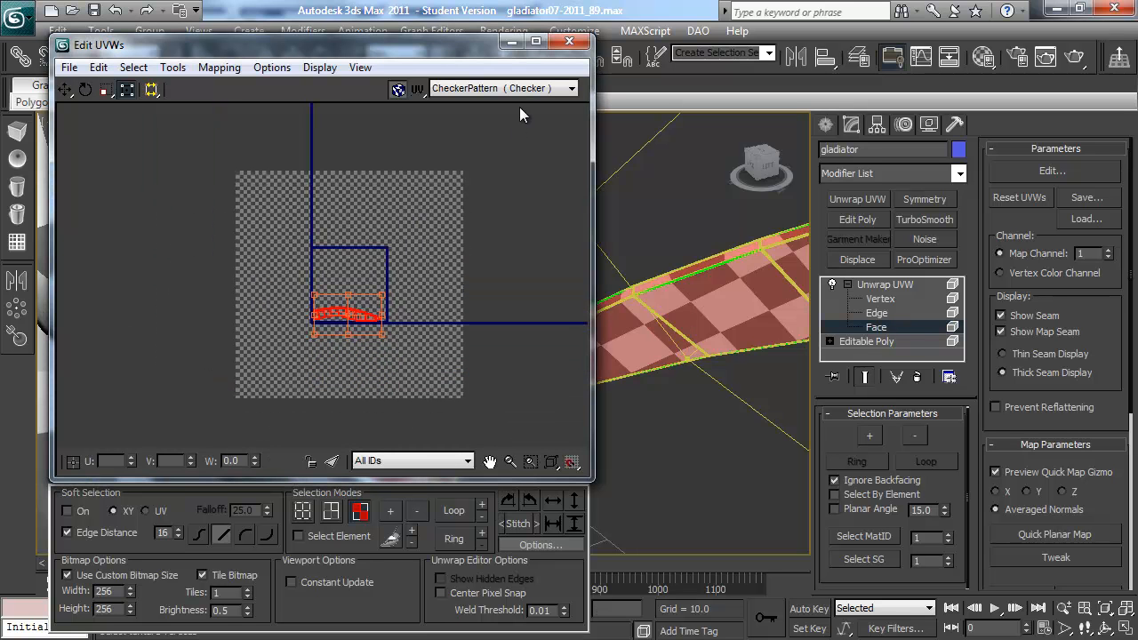
pyautogui.scroll(1, 355, 266)
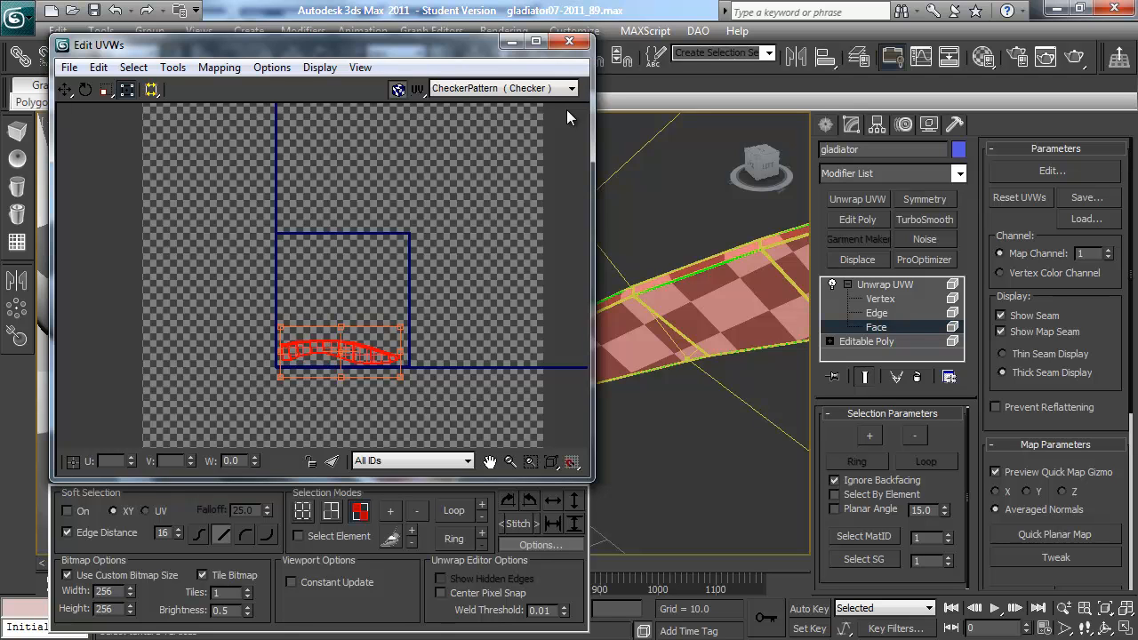
# Pick a bitmap texture for the UV editor background and load grass_tile_d.dds from the DDS folder.
pyautogui.click(506, 90)
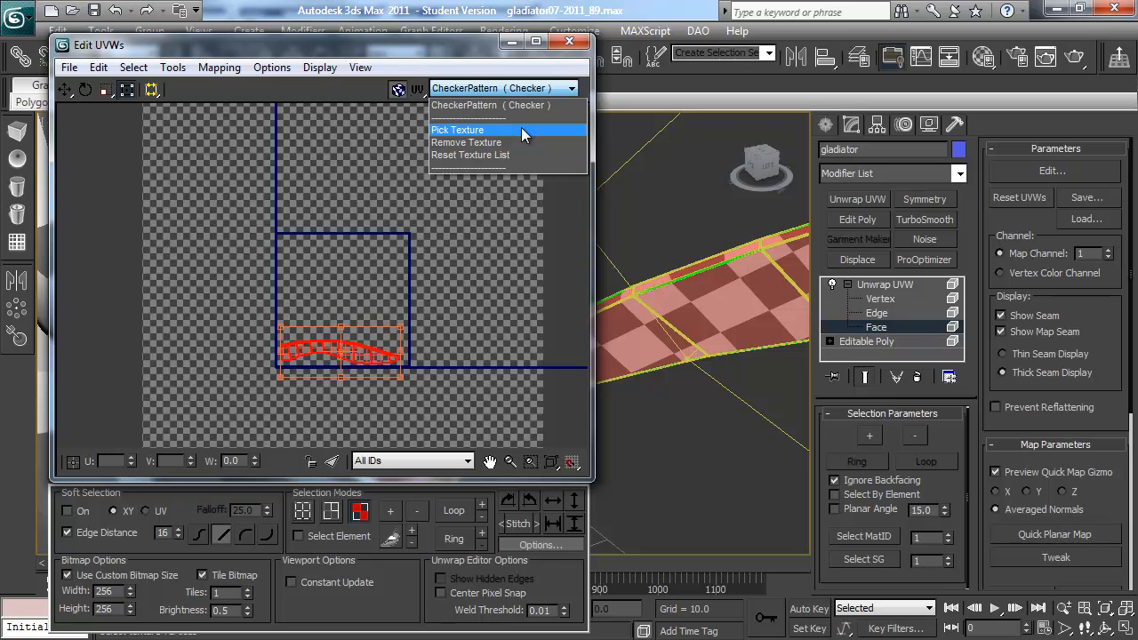
pyautogui.click(521, 129)
pyautogui.doubleClick(434, 122)
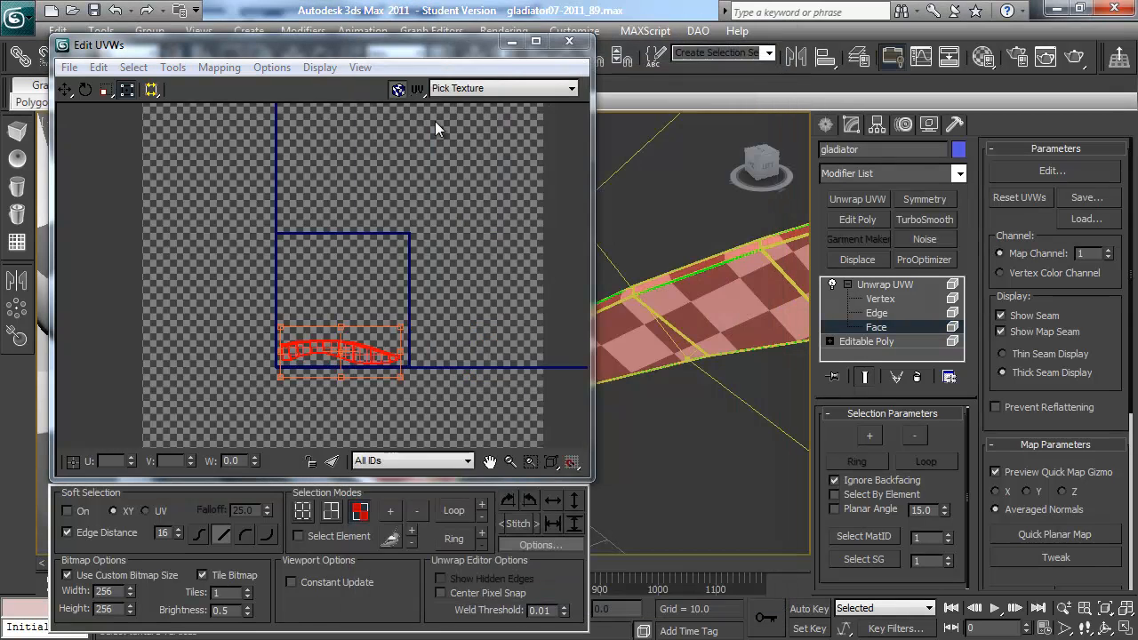
pyautogui.click(258, 137)
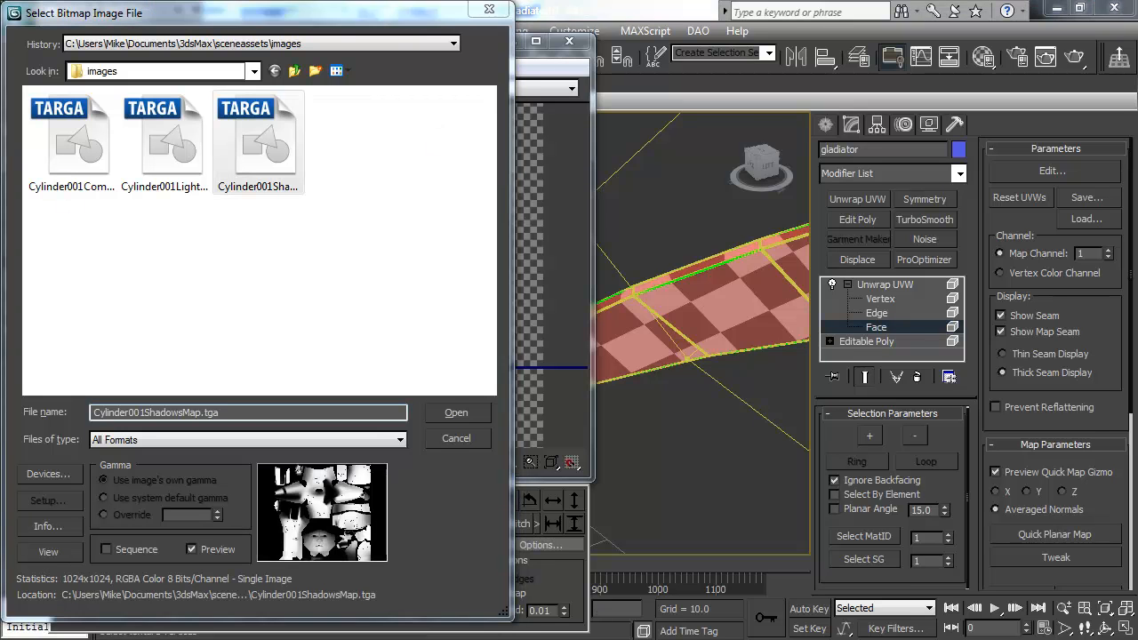
pyautogui.doubleClick(223, 413)
pyautogui.hotkey('ctrl', 'v')
pyautogui.press('Return')
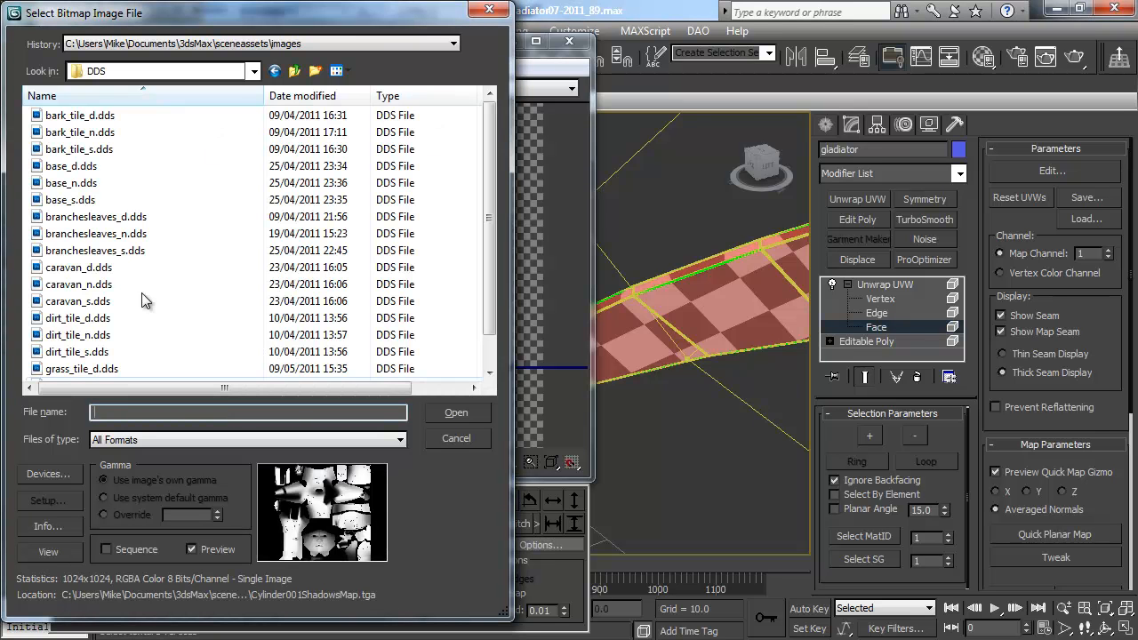
pyautogui.click(100, 372)
pyautogui.click(442, 407)
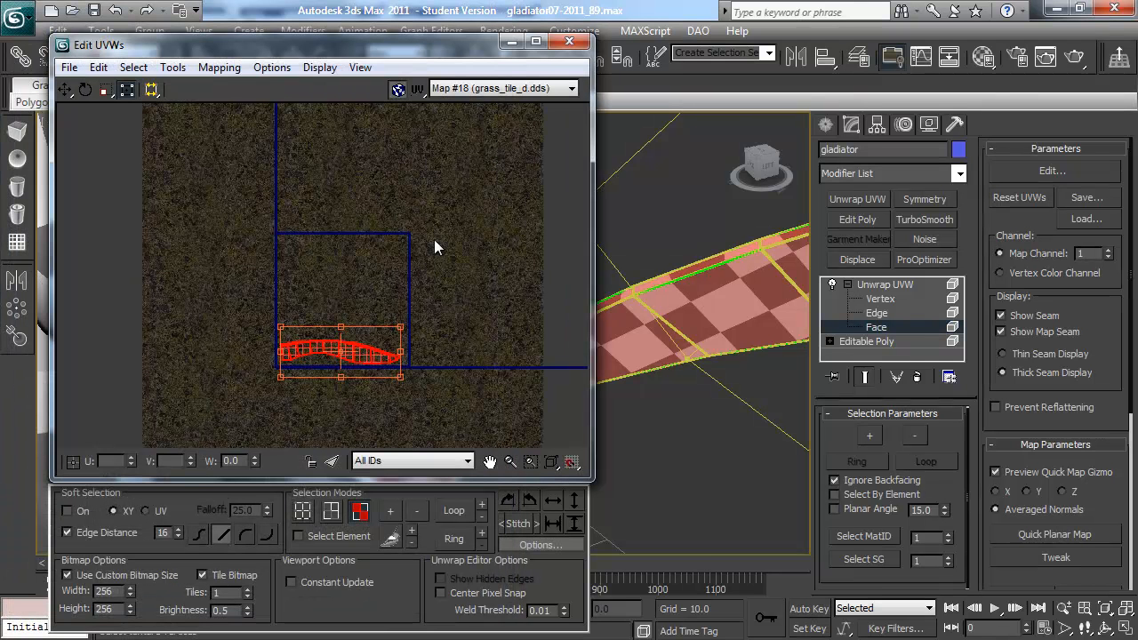
# Deselect the blade cluster and set the background bitmap's Brightness to 1.
pyautogui.click(348, 254)
pyautogui.moveTo(390, 274); pyautogui.dragTo(373, 301, button='middle')
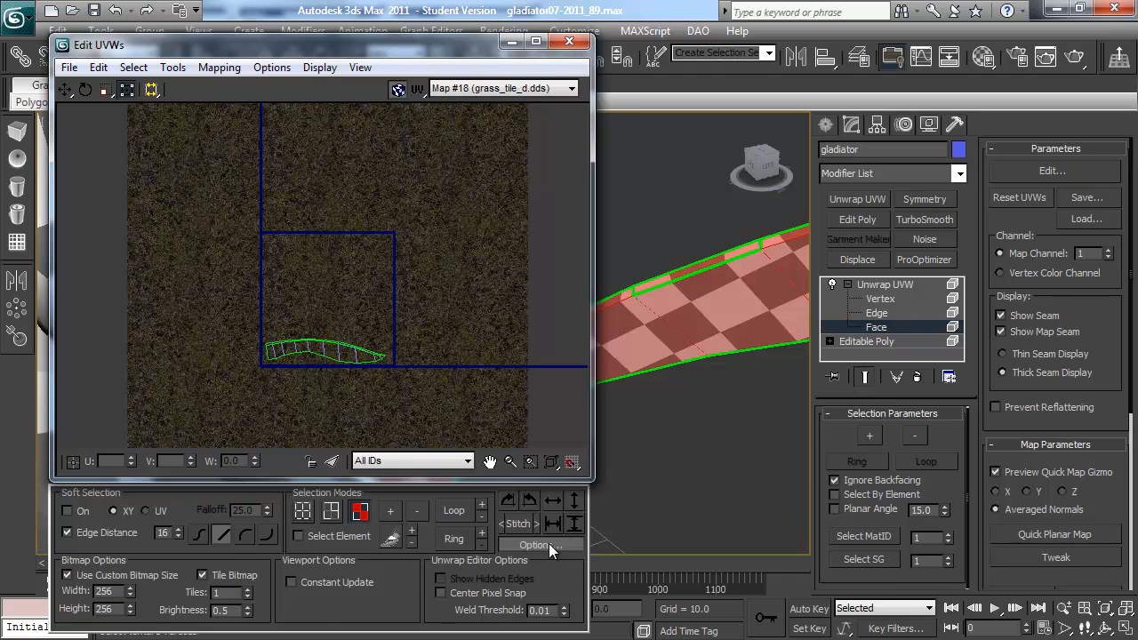
pyautogui.doubleClick(222, 610)
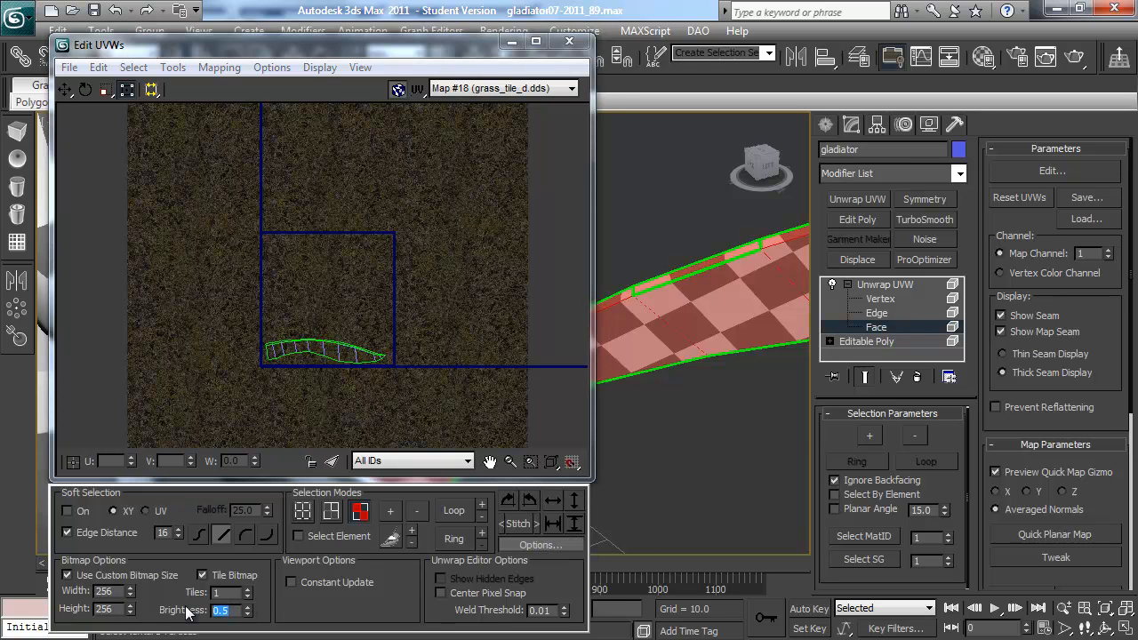
pyautogui.write('1')
pyautogui.press('Return')
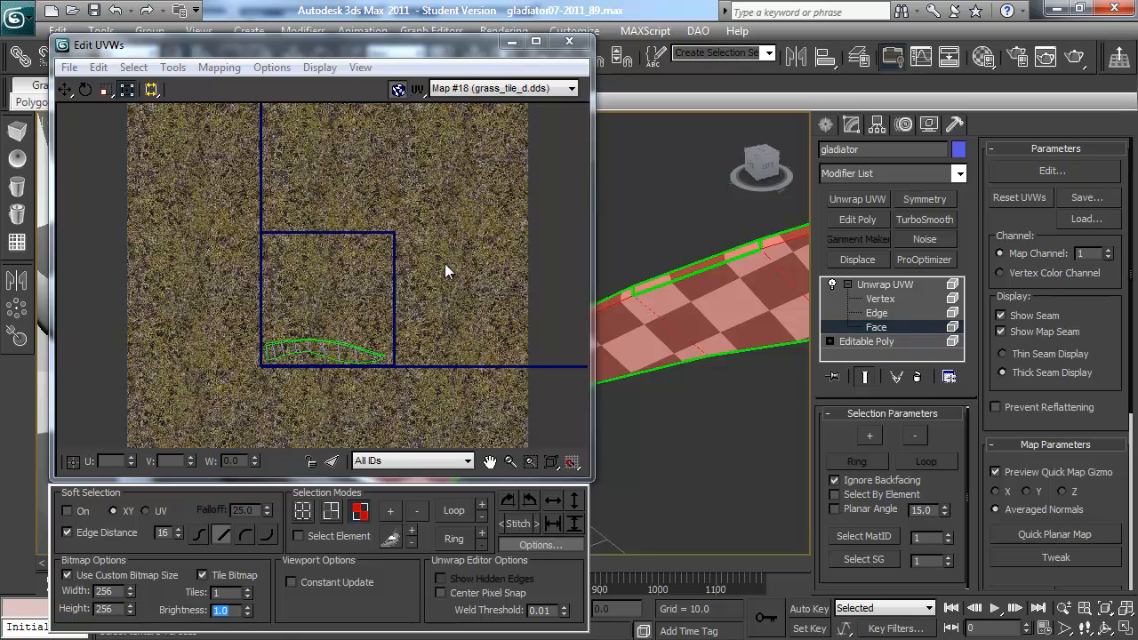
pyautogui.scroll(3, 425, 266)
pyautogui.scroll(3, 425, 267)
pyautogui.moveTo(410, 260); pyautogui.dragTo(476, 242, button='middle')
pyautogui.moveTo(302, 353); pyautogui.dragTo(370, 287, button='middle')
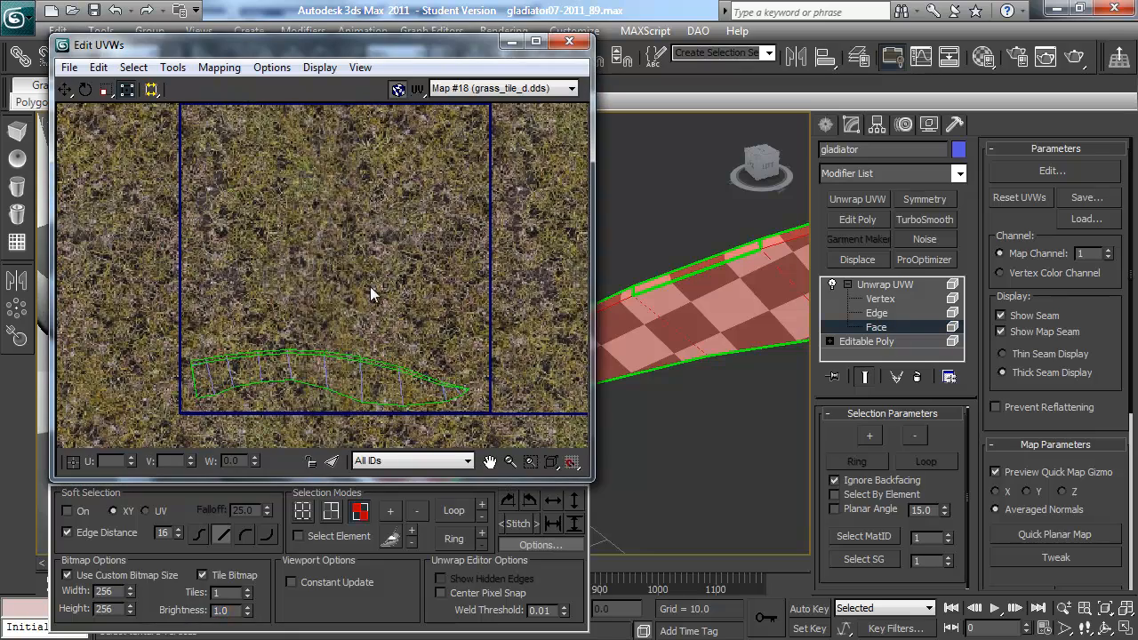
pyautogui.moveTo(233, 610); pyautogui.dragTo(206, 611)
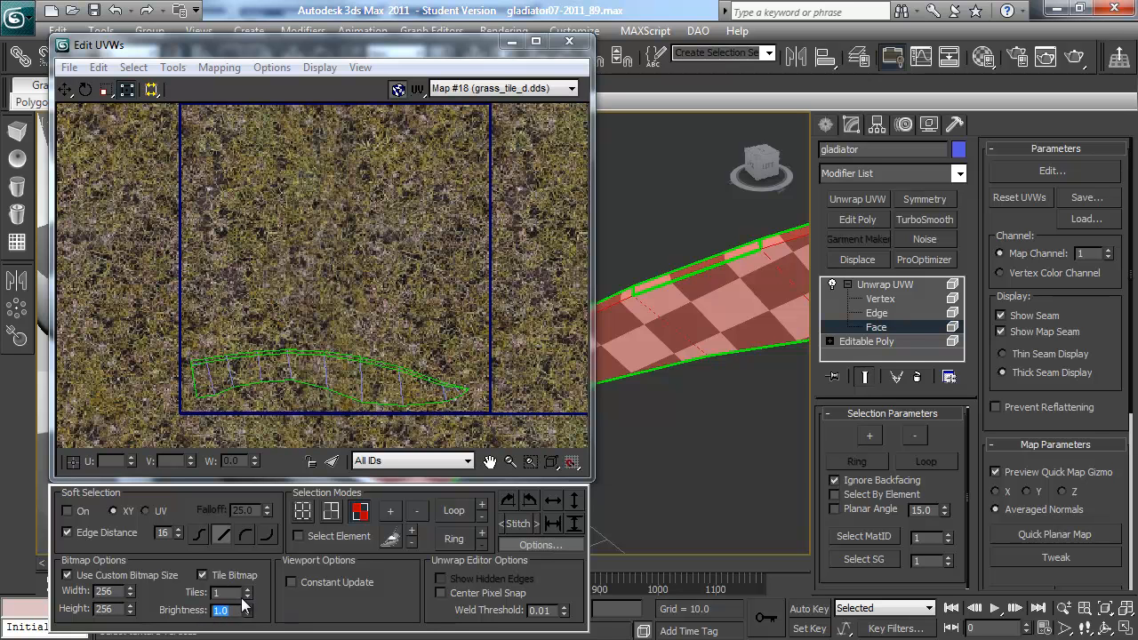
# Inspect the grass background up close around the blade cluster and turn off Use Custom Bitmap Size.
pyautogui.scroll(-4, 294, 360)
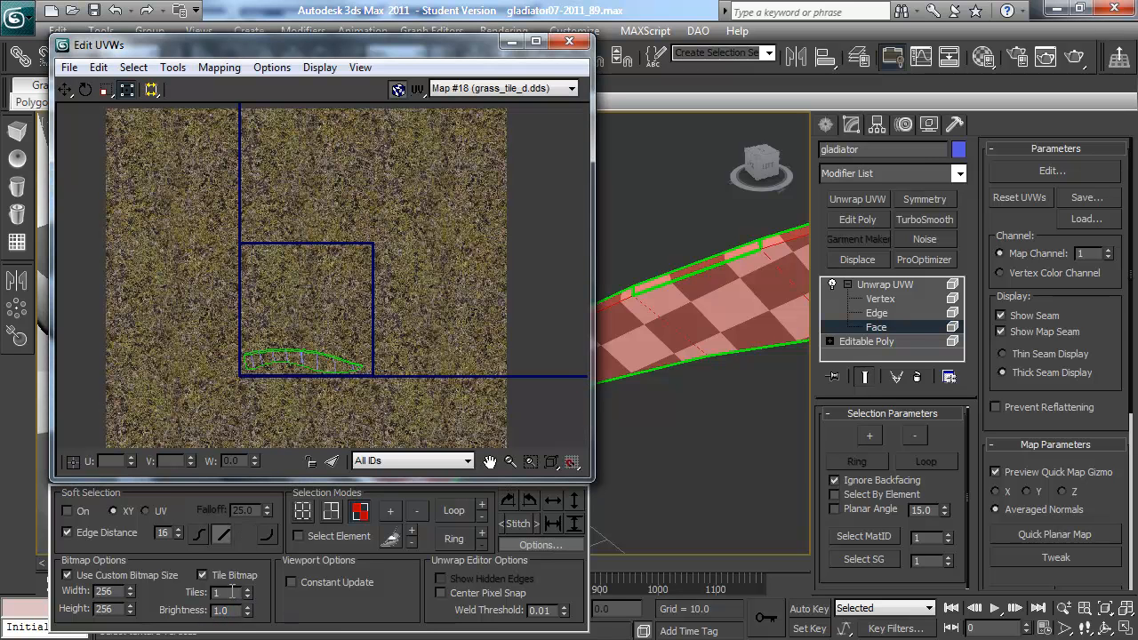
pyautogui.scroll(5, 328, 293)
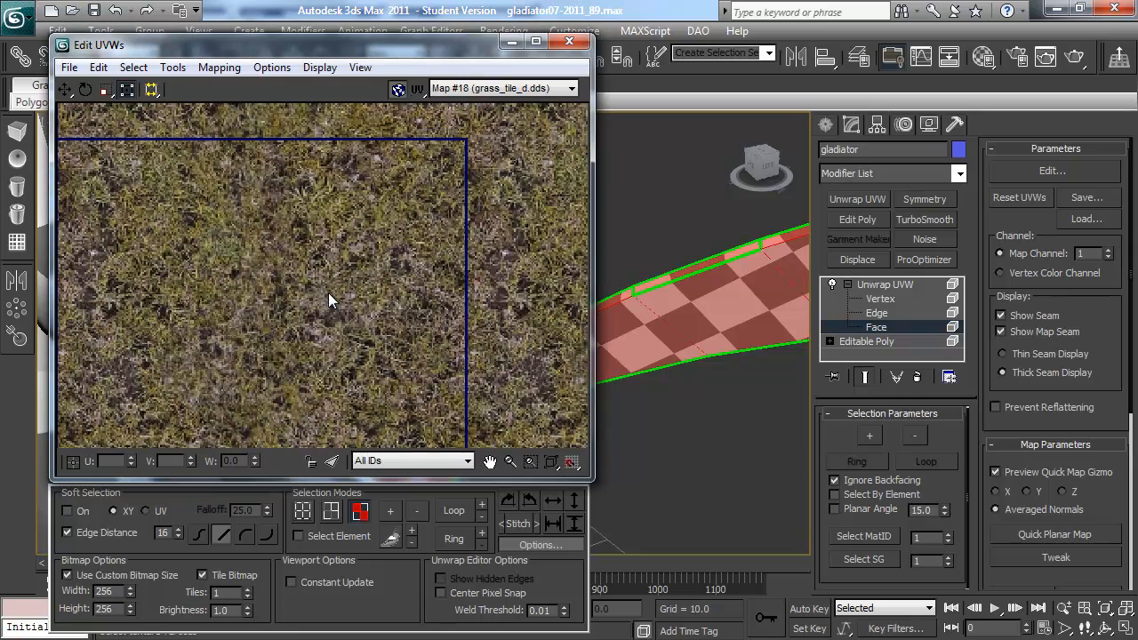
pyautogui.moveTo(410, 179); pyautogui.dragTo(412, 126, button='middle')
pyautogui.scroll(2, 359, 215)
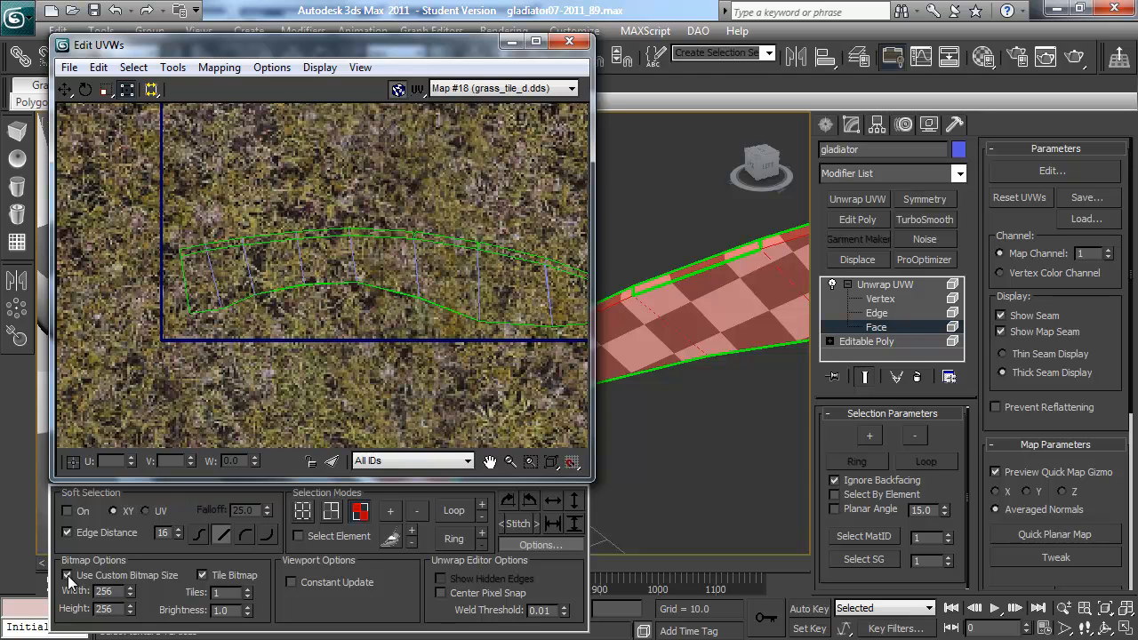
pyautogui.click(68, 575)
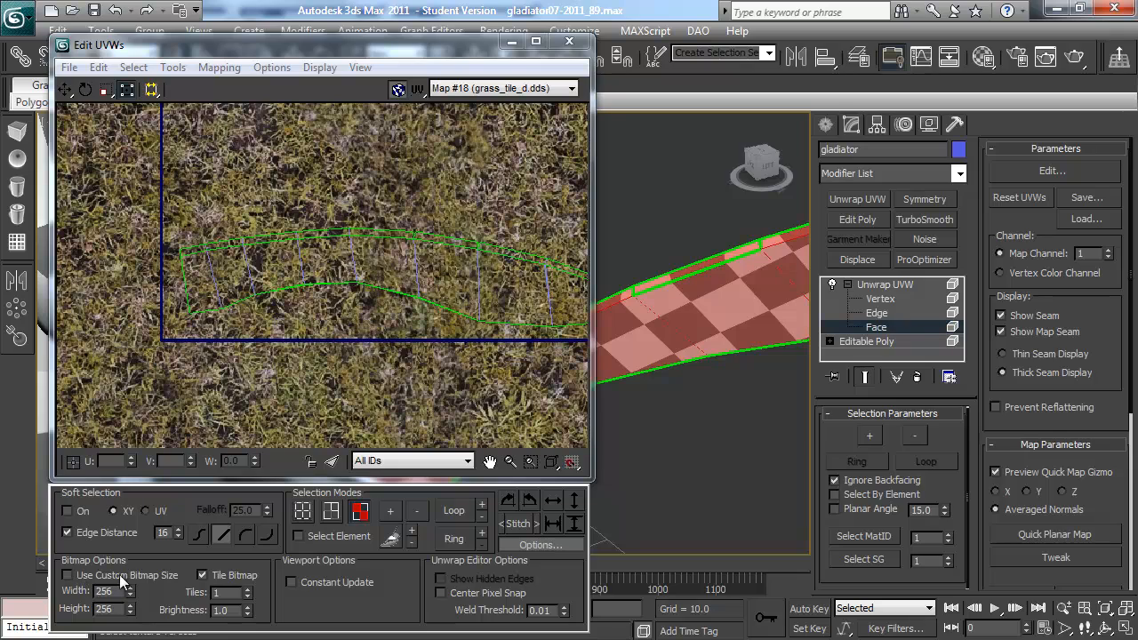
pyautogui.scroll(-5, 361, 265)
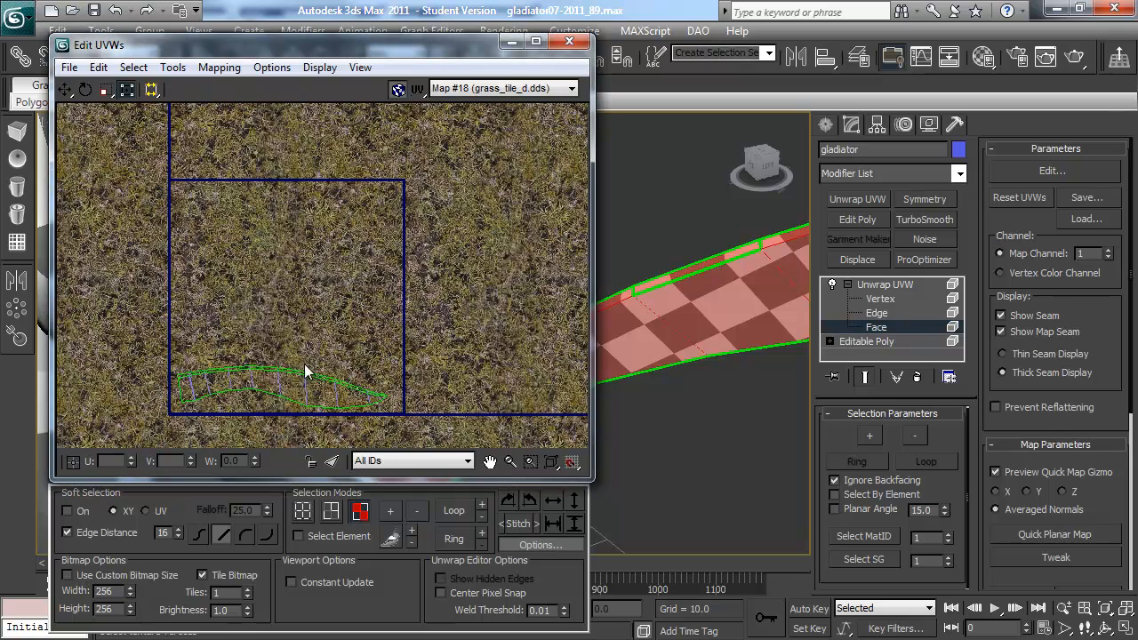
pyautogui.scroll(-3, 389, 262)
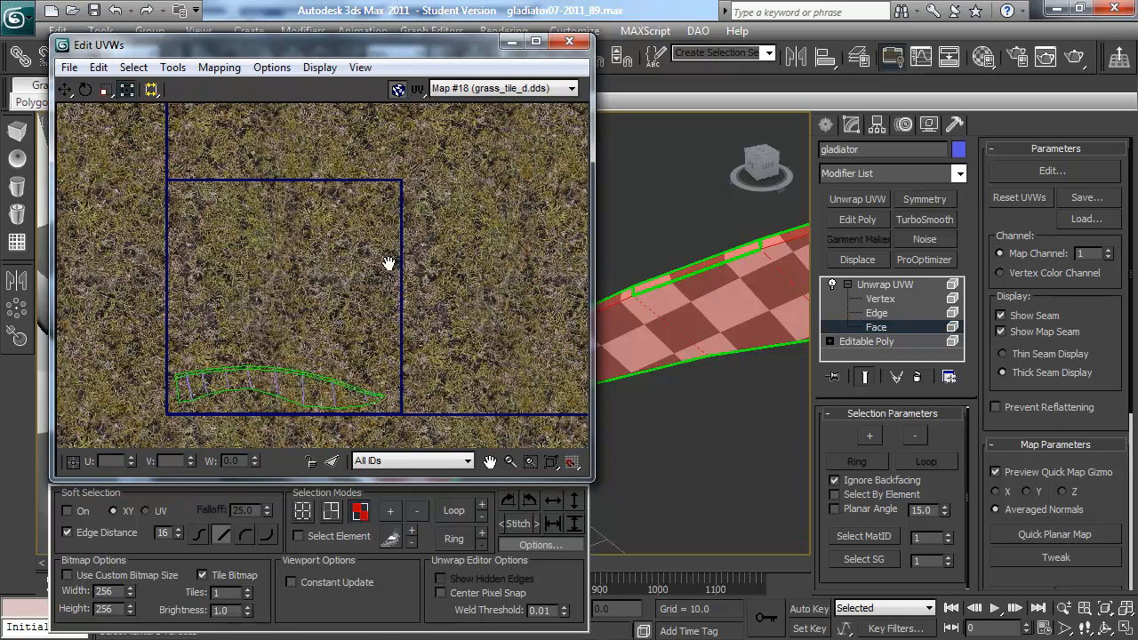
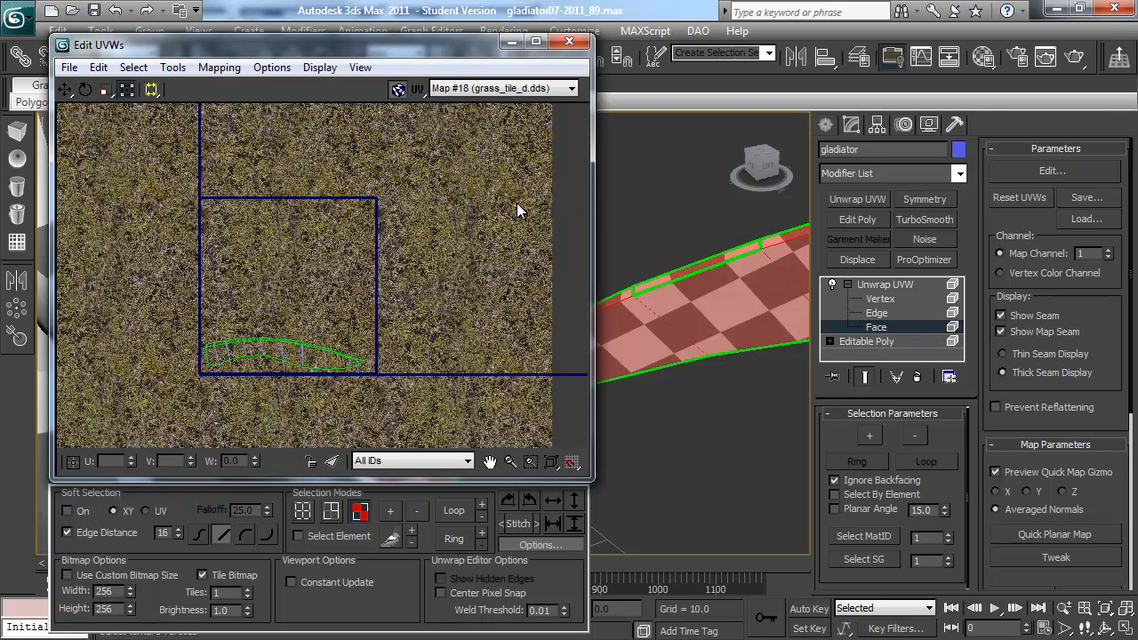
# Keep All IDs shown in the UV editor and switch to vertex selection around the blade cluster's upper edge.
pyautogui.click(437, 462)
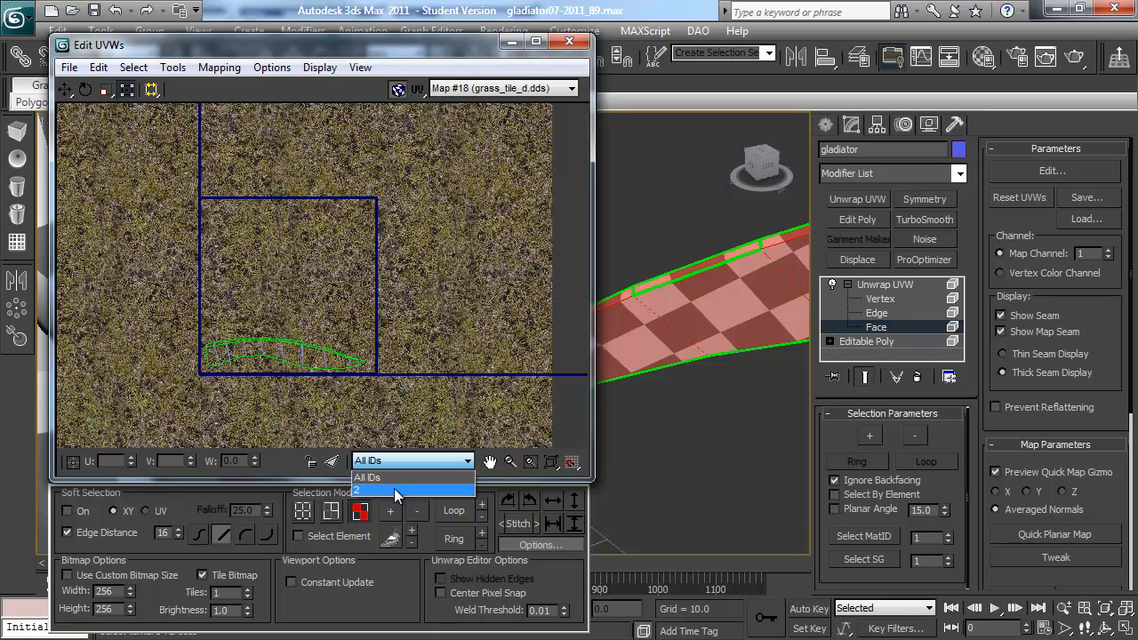
pyautogui.click(396, 459)
pyautogui.scroll(5, 374, 258)
pyautogui.press('1')
pyautogui.scroll(5, 375, 252)
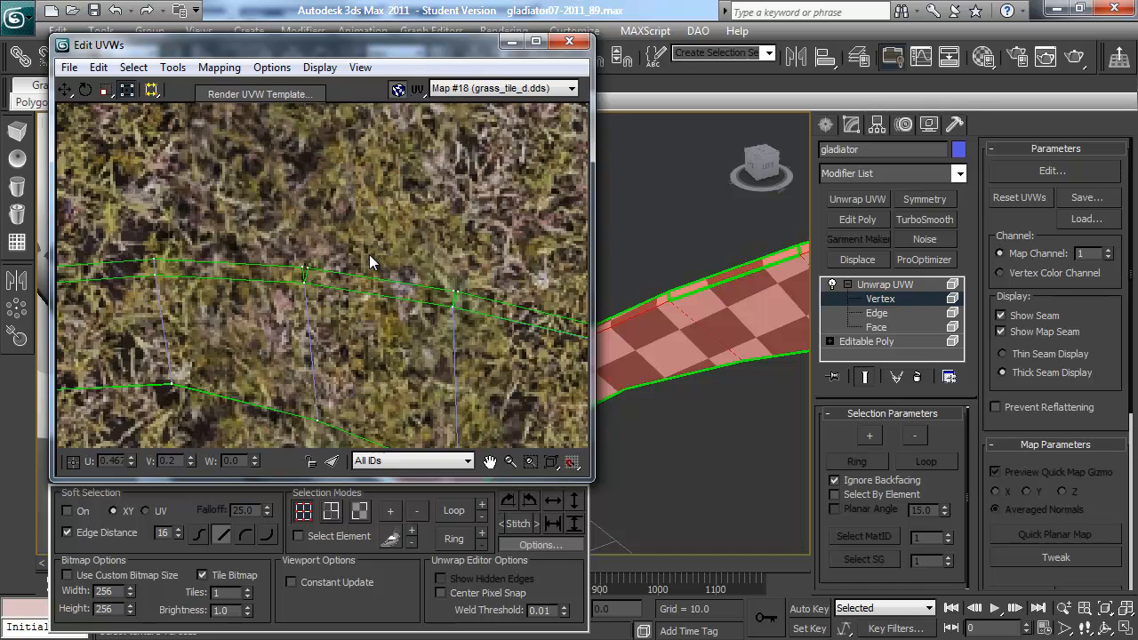
pyautogui.scroll(5, 331, 262)
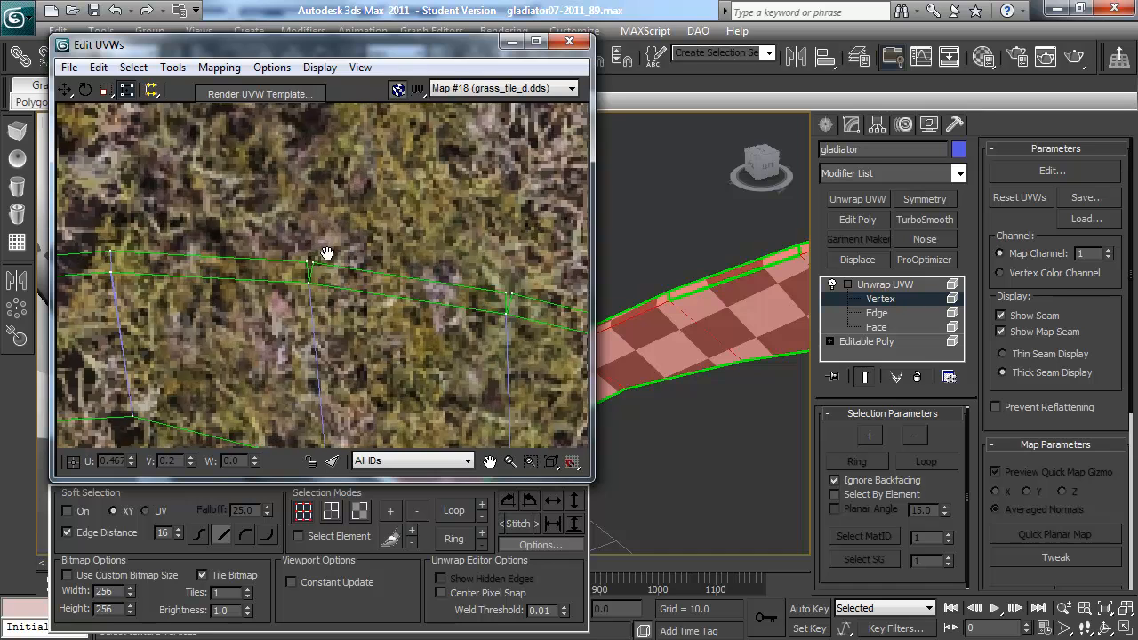
# Target weld the split vertices along the seam at the blade cluster's upper edge.
pyautogui.click(309, 263)
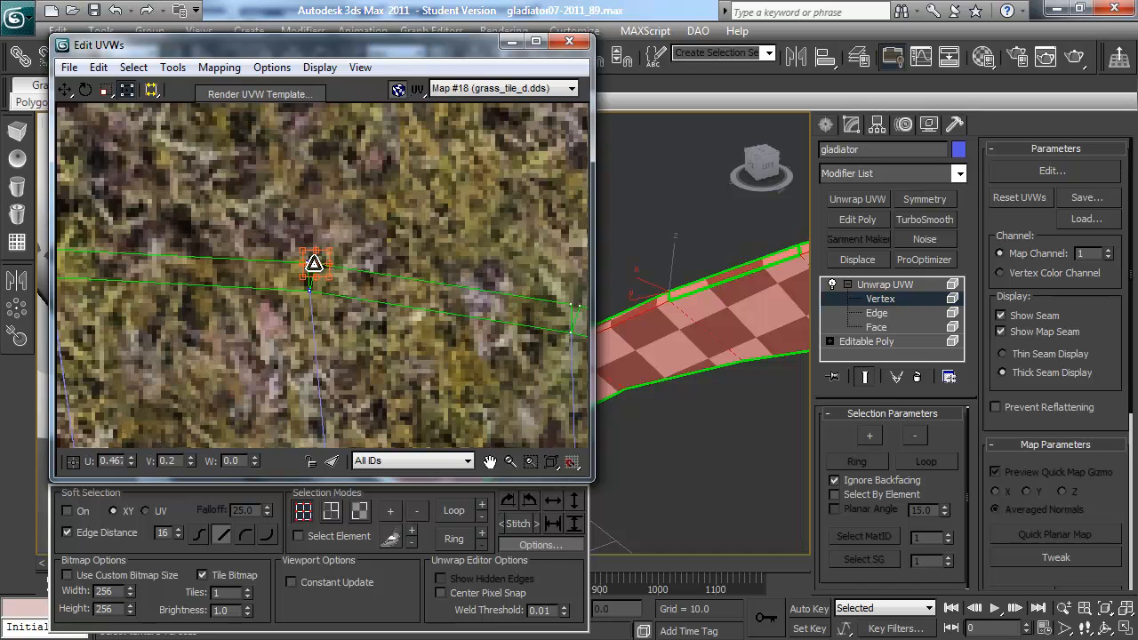
pyautogui.rightClick(319, 264)
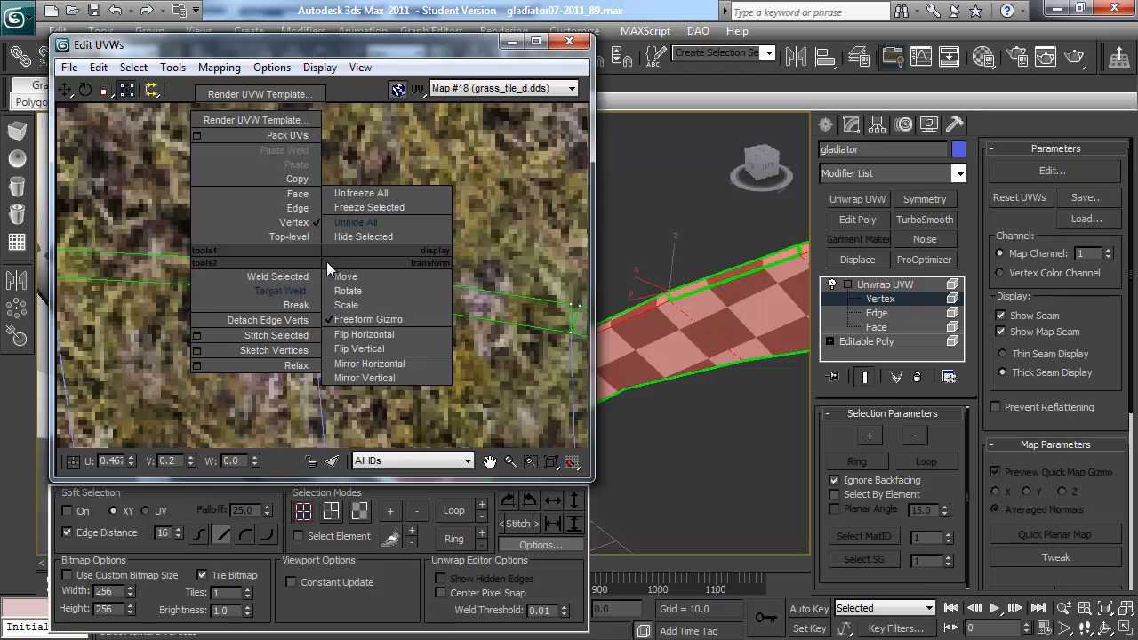
pyautogui.click(298, 295)
pyautogui.click(308, 264)
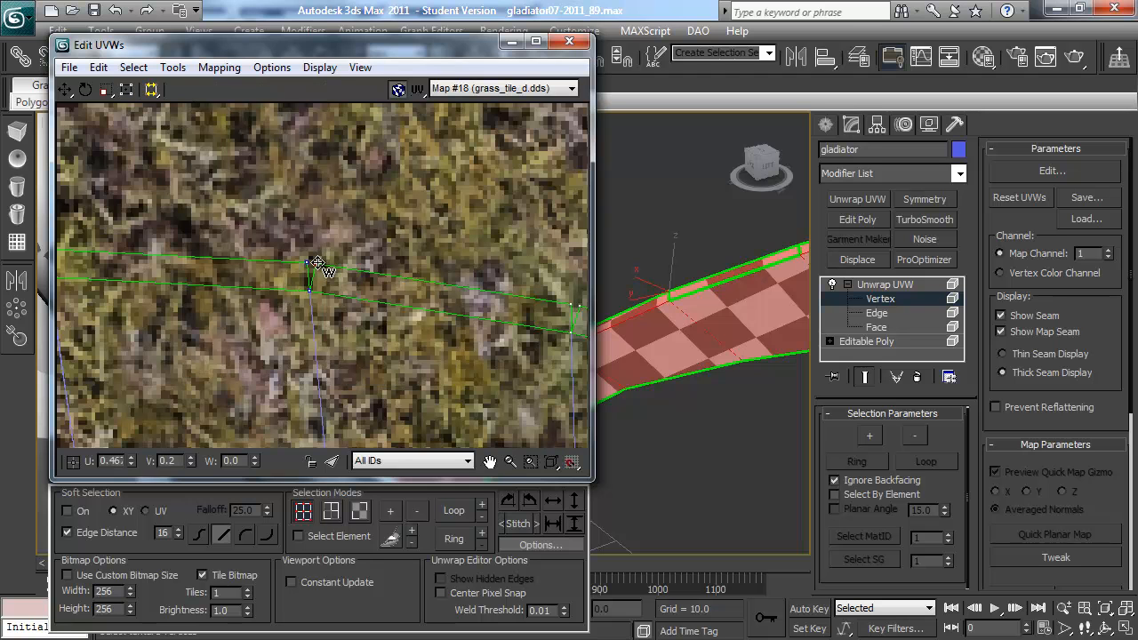
pyautogui.moveTo(498, 285); pyautogui.dragTo(147, 235, button='middle')
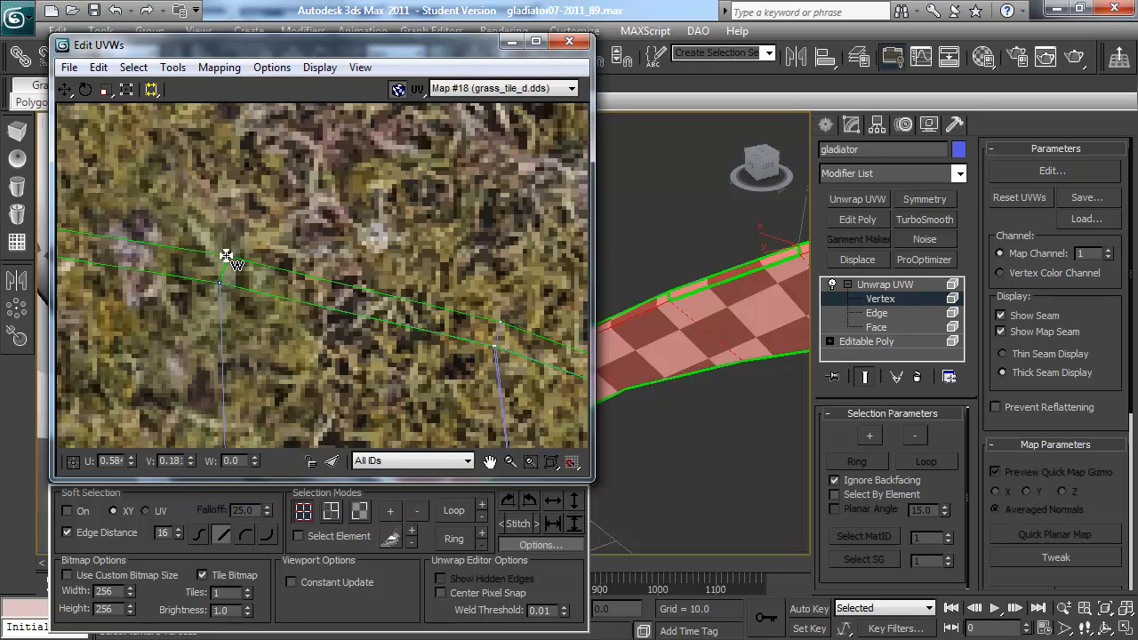
pyautogui.moveTo(371, 294); pyautogui.dragTo(197, 248, button='middle')
pyautogui.scroll(-5, 348, 284)
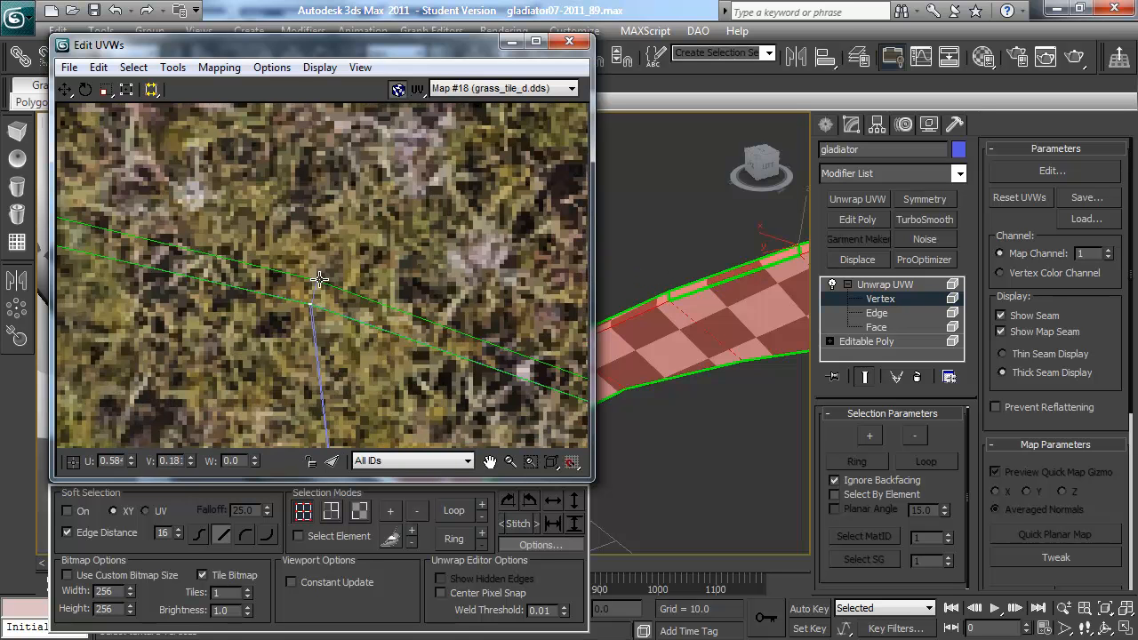
pyautogui.moveTo(399, 216); pyautogui.dragTo(314, 268, button='middle')
pyautogui.scroll(-1, 359, 258)
pyautogui.moveTo(389, 264); pyautogui.dragTo(335, 278, button='middle')
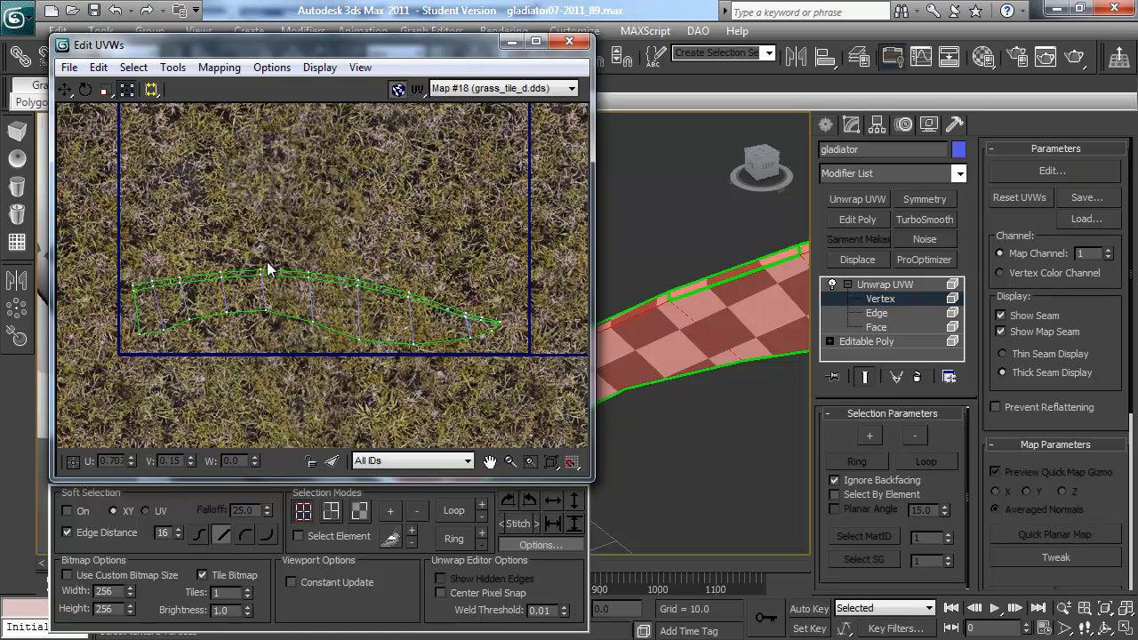
pyautogui.moveTo(282, 267); pyautogui.dragTo(296, 286, button='middle')
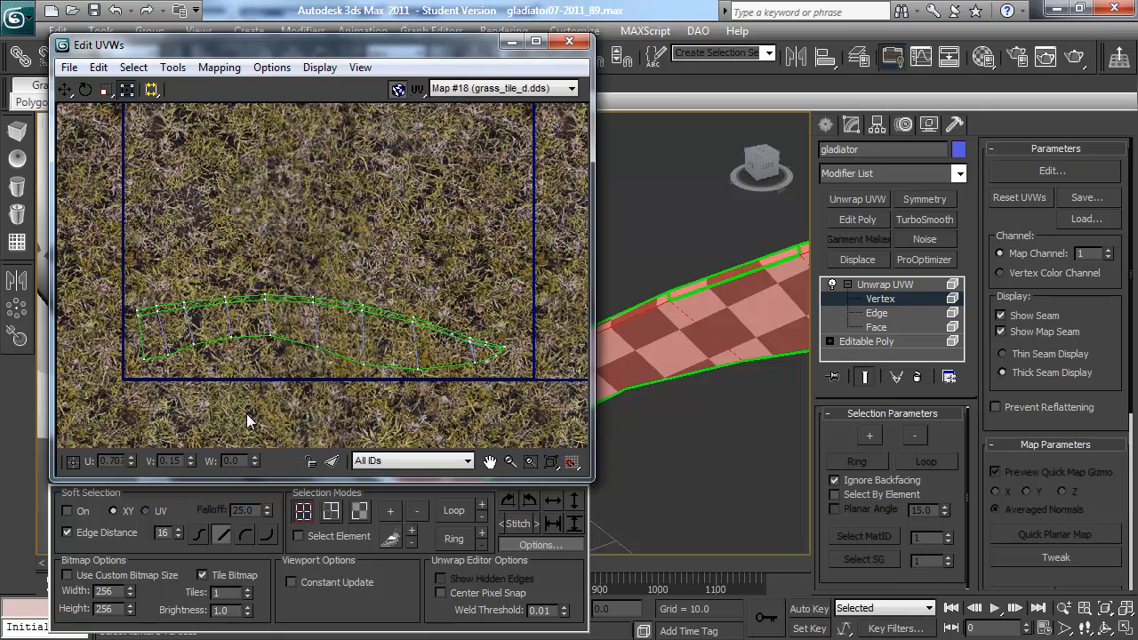
# Try moving the blade's tip vertices upward without soft selection, undo the moves and clear the selection.
pyautogui.click(503, 349)
pyautogui.moveTo(503, 349); pyautogui.dragTo(443, 377)
pyautogui.moveTo(495, 340); pyautogui.dragTo(512, 313)
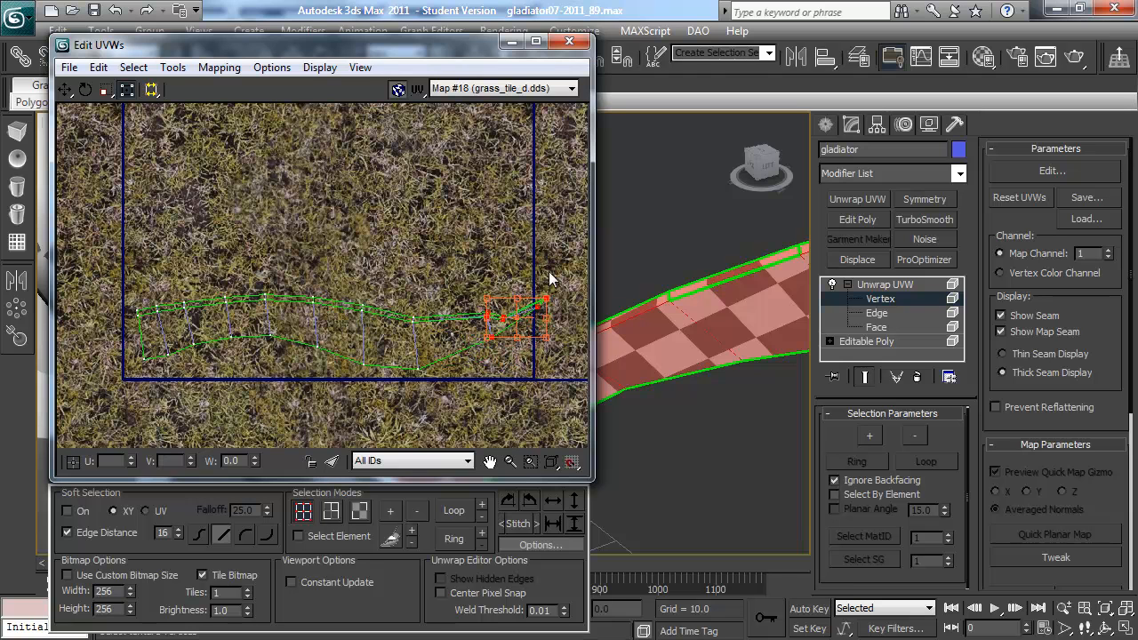
pyautogui.moveTo(552, 260); pyautogui.dragTo(381, 415)
pyautogui.moveTo(485, 334); pyautogui.dragTo(500, 282)
pyautogui.click(500, 356)
pyautogui.hotkey('ctrl', 'z')
pyautogui.hotkey('ctrl', 'z')
pyautogui.hotkey('ctrl', 'z')
pyautogui.hotkey('ctrl', 'z')
pyautogui.moveTo(497, 346); pyautogui.dragTo(501, 348)
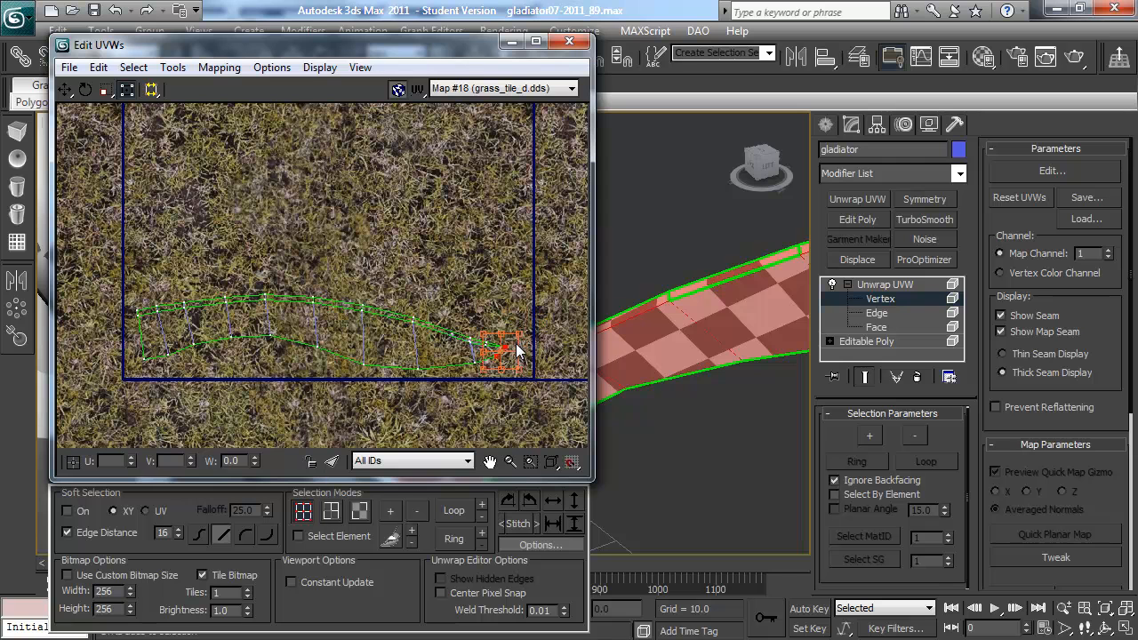
pyautogui.click(524, 287)
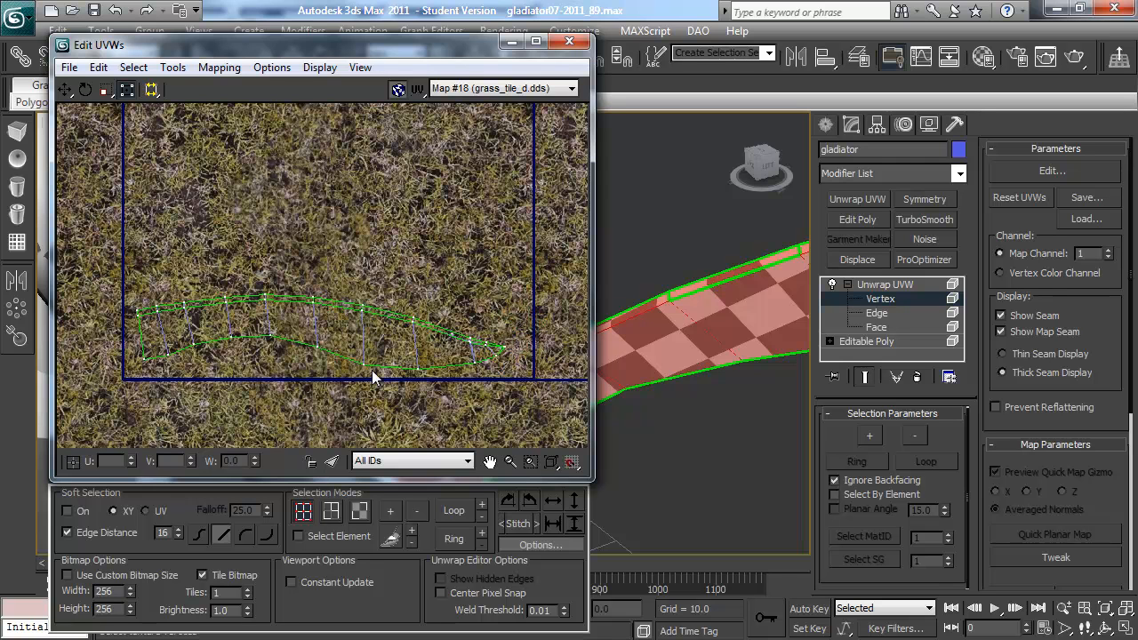
# Turn on Soft Selection and straighten the blade cluster by shifting its tip vertices up and adjusting its opposite end.
pyautogui.click(67, 511)
pyautogui.moveTo(514, 329); pyautogui.dragTo(484, 389)
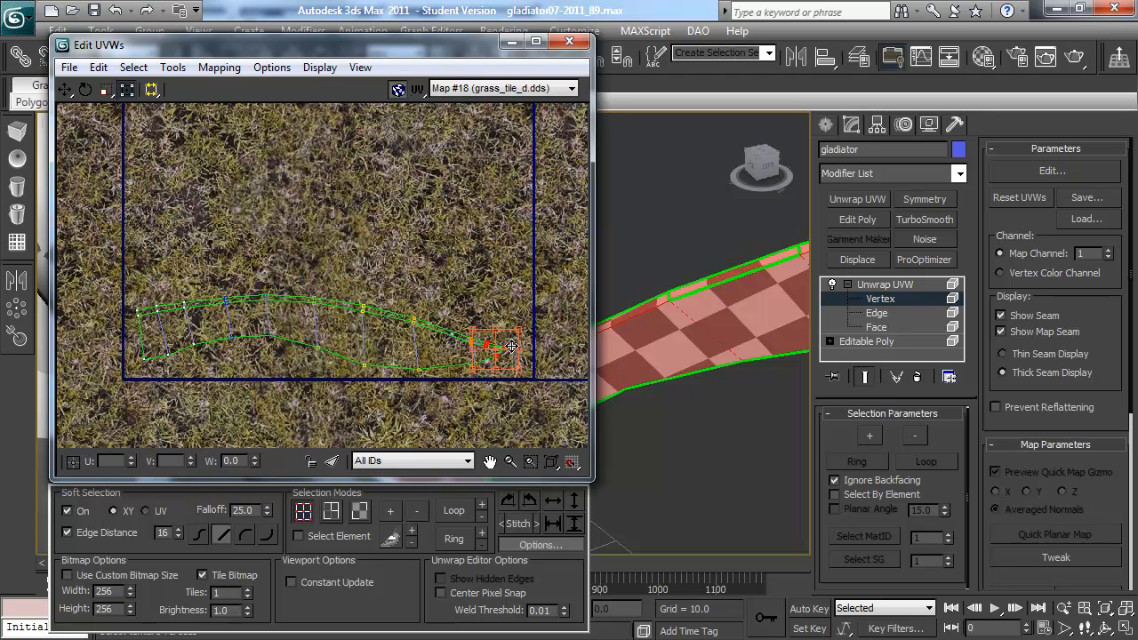
pyautogui.moveTo(514, 353); pyautogui.dragTo(509, 327)
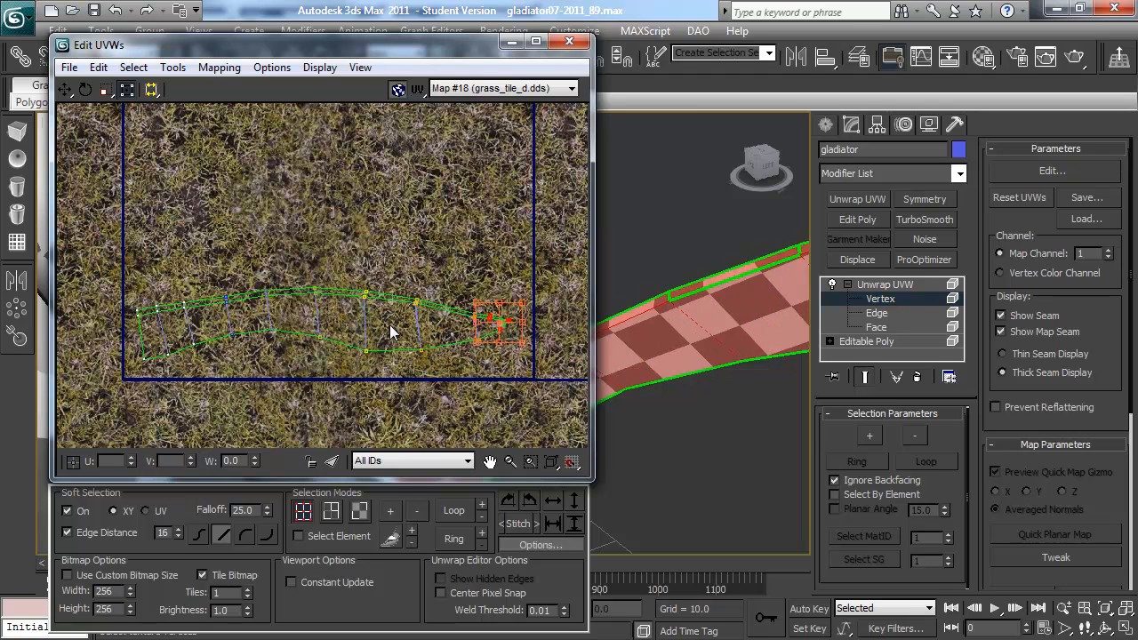
pyautogui.moveTo(152, 364); pyautogui.dragTo(142, 306)
pyautogui.moveTo(287, 325)
pyautogui.mouseDown()
pyautogui.moveTo(248, 277)
pyautogui.moveTo(272, 312)
pyautogui.mouseUp()
pyautogui.click(298, 246)
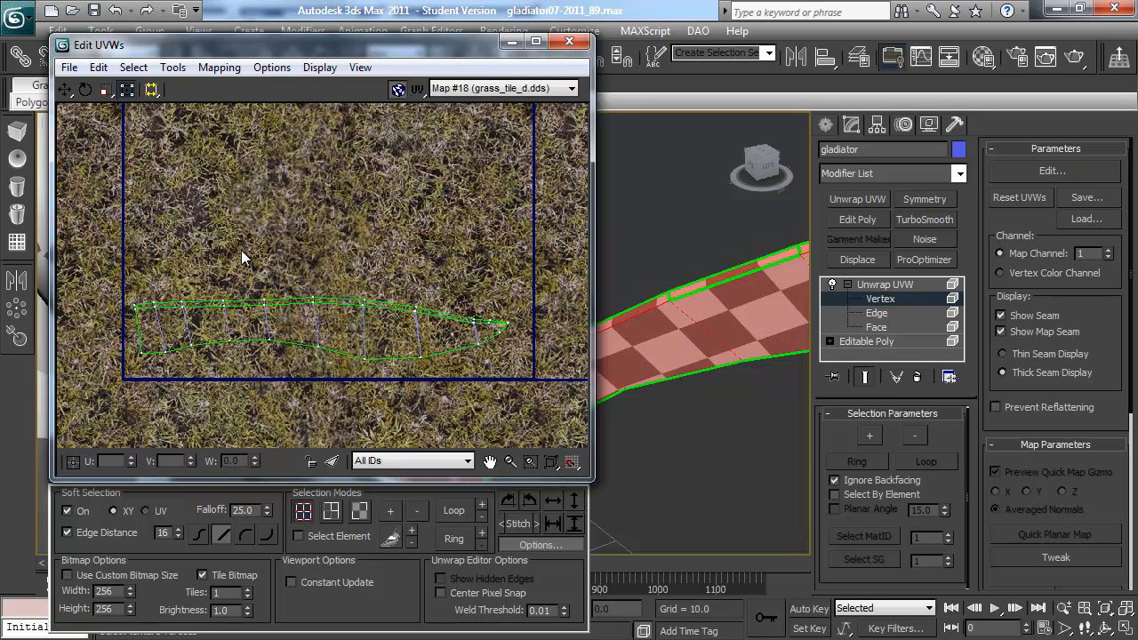
# Turn off Soft Selection and move the whole blade cluster slightly down toward the UV tile's lower border.
pyautogui.click(90, 509)
pyautogui.moveTo(527, 393); pyautogui.dragTo(527, 394)
pyautogui.moveTo(394, 321); pyautogui.dragTo(394, 334)
pyautogui.click(415, 248)
# Examine the checker pattern on the sword blade in the viewport and compare it with the straightened UV cluster.
pyautogui.scroll(-2, 767, 368)
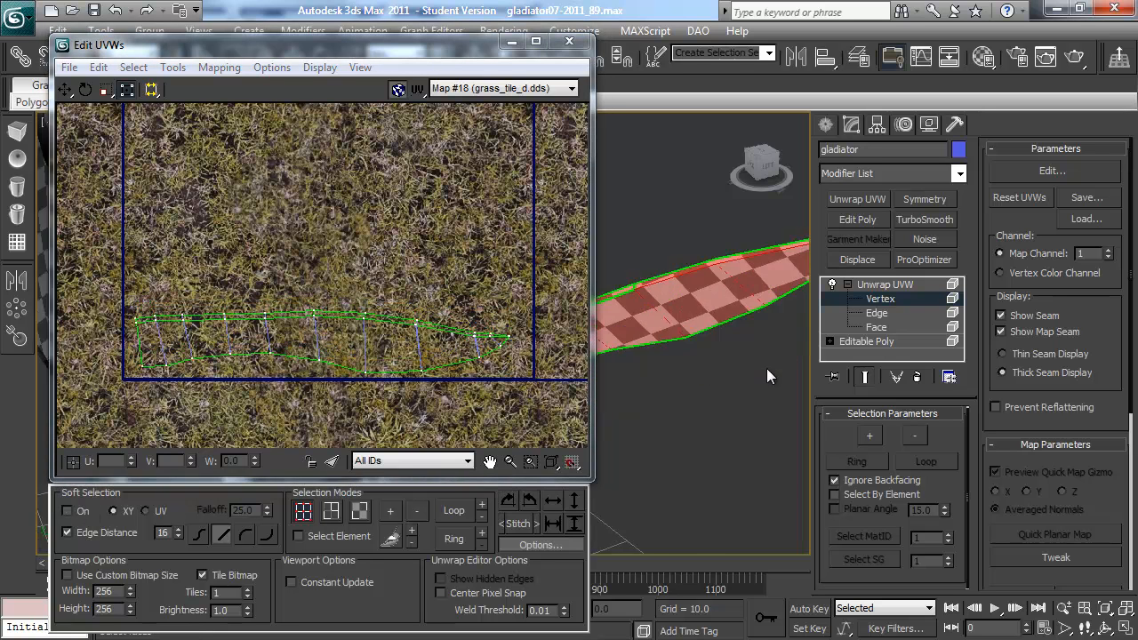
pyautogui.scroll(-3, 769, 376)
pyautogui.moveTo(397, 56); pyautogui.dragTo(117, 86)
pyautogui.keyDown('alt'); pyautogui.moveTo(627, 334); pyautogui.dragTo(615, 294, button='middle'); pyautogui.keyUp('alt')
pyautogui.moveTo(719, 339); pyautogui.dragTo(681, 295, button='middle')
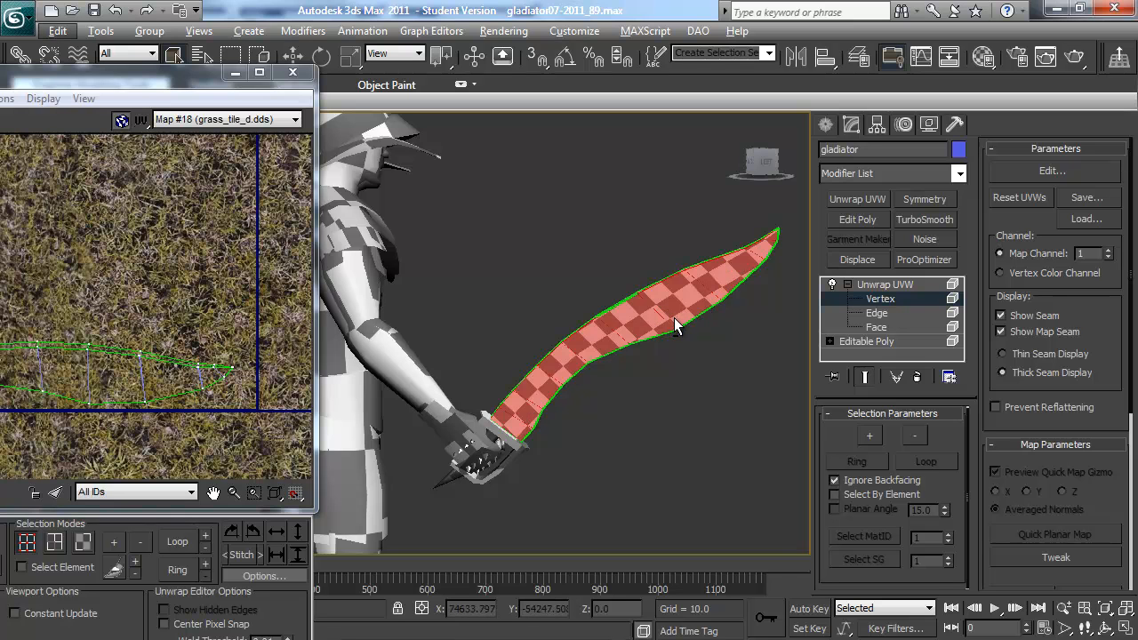
pyautogui.moveTo(122, 73); pyautogui.dragTo(486, 52)
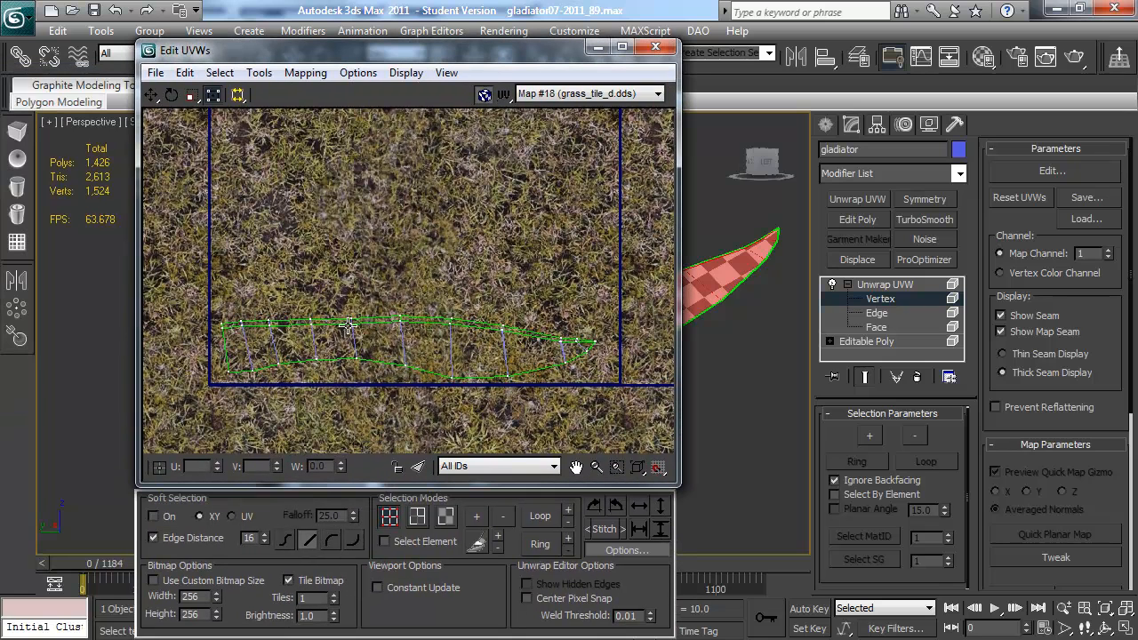
pyautogui.scroll(-3, 401, 326)
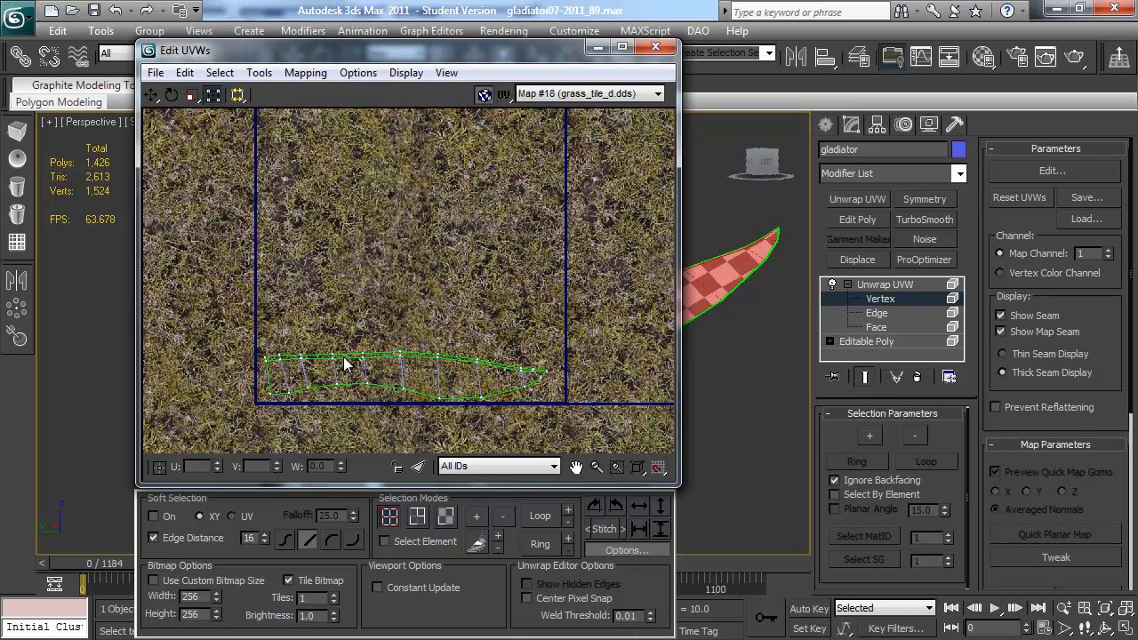
pyautogui.moveTo(346, 364); pyautogui.dragTo(345, 368, button='middle')
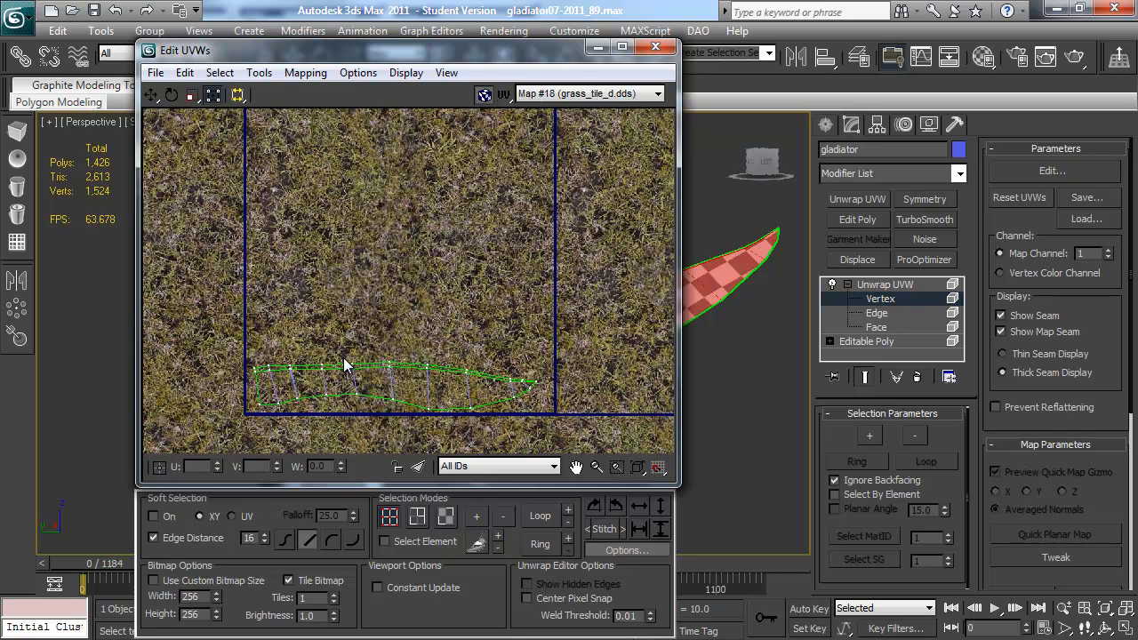
# Close the UV editor and create a thin upright cylinder beside the gladiator, about 2.5 in radius and 70 high.
pyautogui.click(656, 46)
pyautogui.keyDown('alt'); pyautogui.moveTo(571, 289); pyautogui.dragTo(471, 254, button='middle'); pyautogui.keyUp('alt')
pyautogui.scroll(5, 527, 318)
pyautogui.click(826, 125)
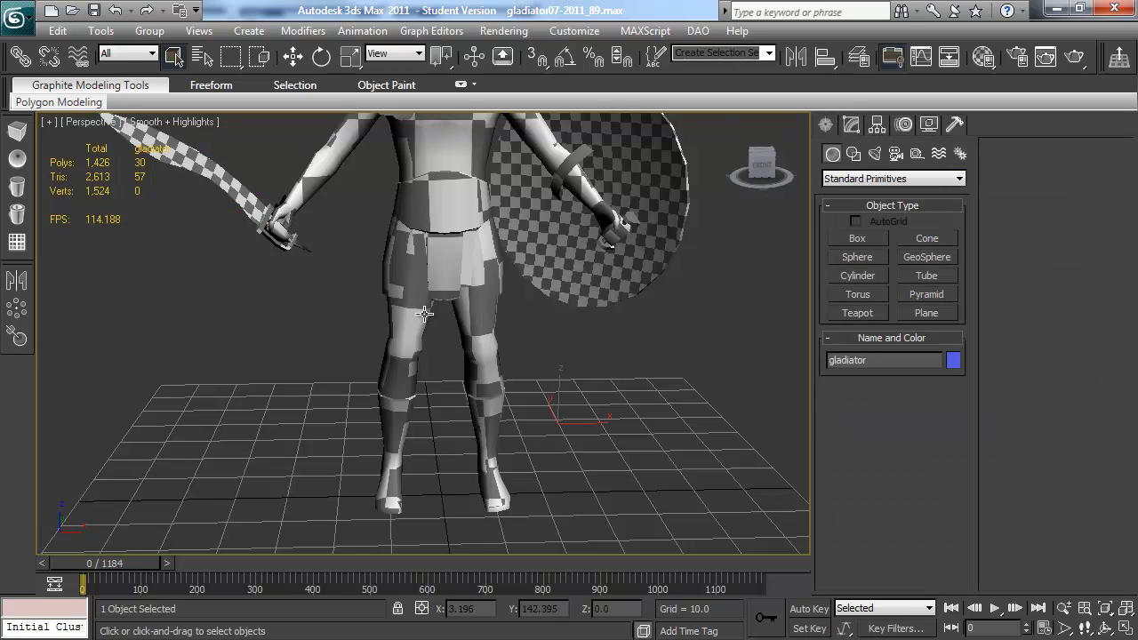
pyautogui.click(851, 125)
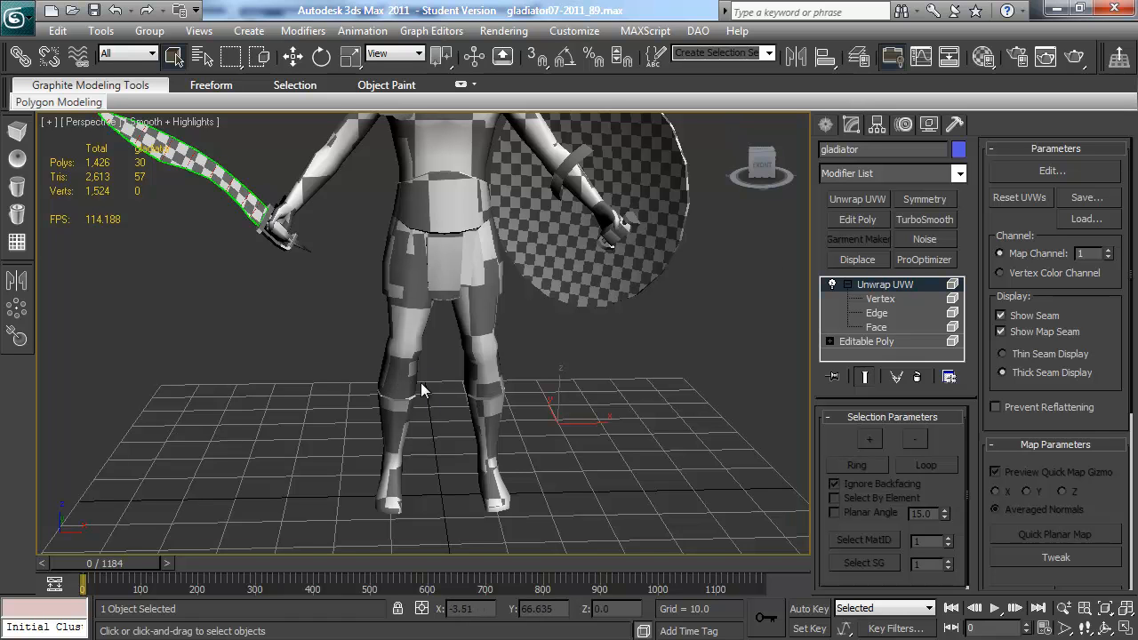
pyautogui.click(827, 127)
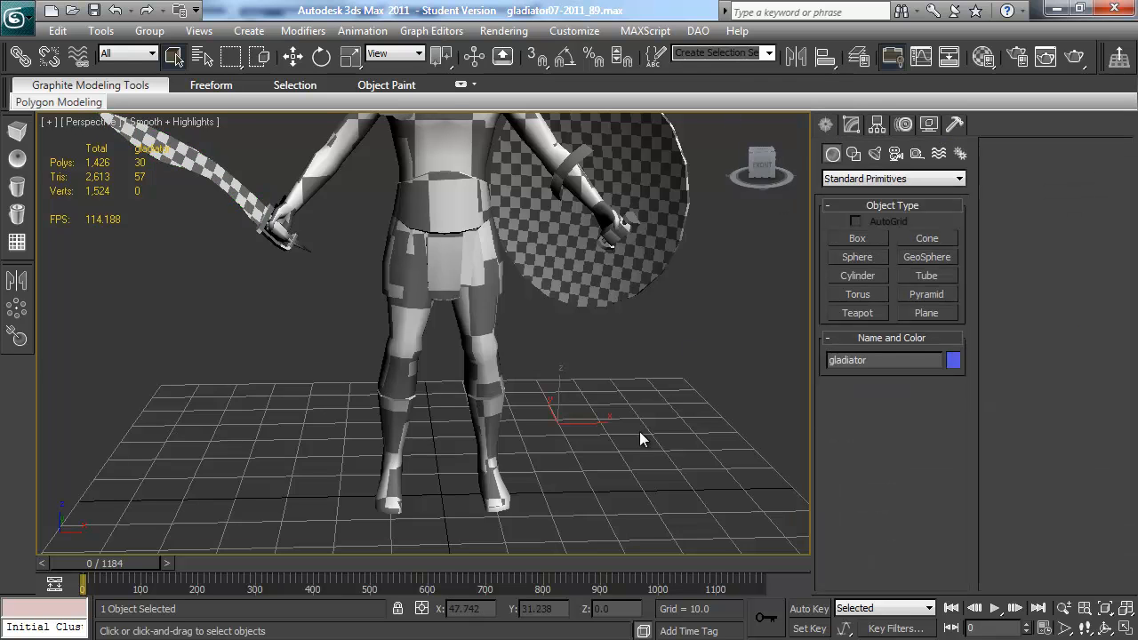
pyautogui.moveTo(713, 367); pyautogui.dragTo(584, 368, button='middle')
pyautogui.click(871, 278)
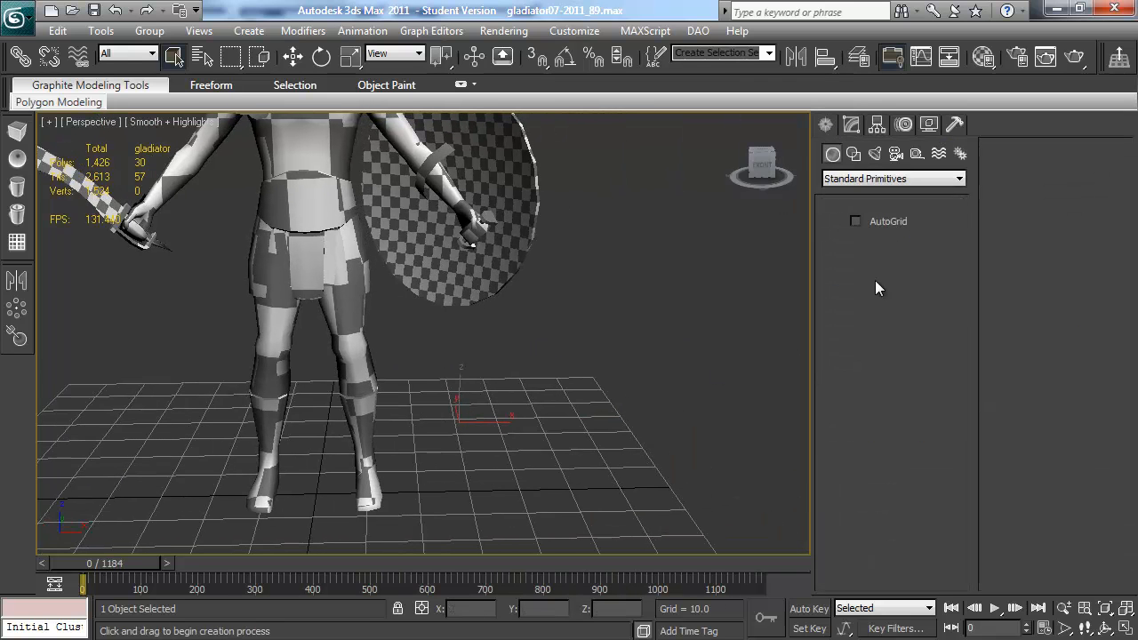
pyautogui.moveTo(645, 448); pyautogui.dragTo(650, 451)
pyautogui.click(646, 130)
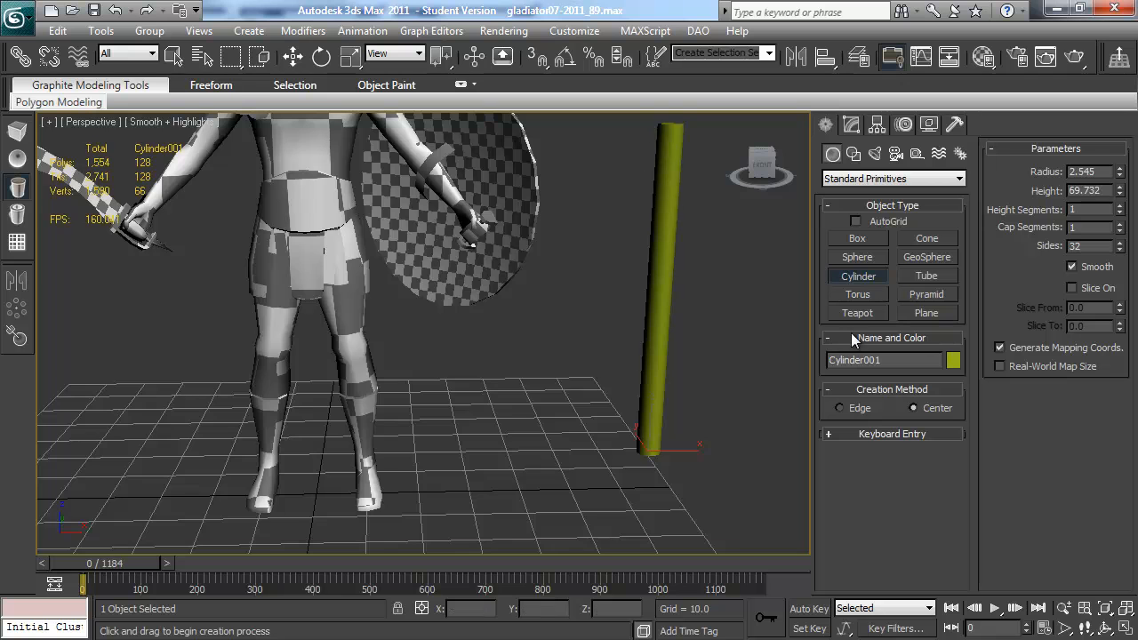
# Set the cylinder's height segments to 40 and display edged faces in the viewport.
pyautogui.moveTo(714, 385); pyautogui.dragTo(664, 442, button='middle')
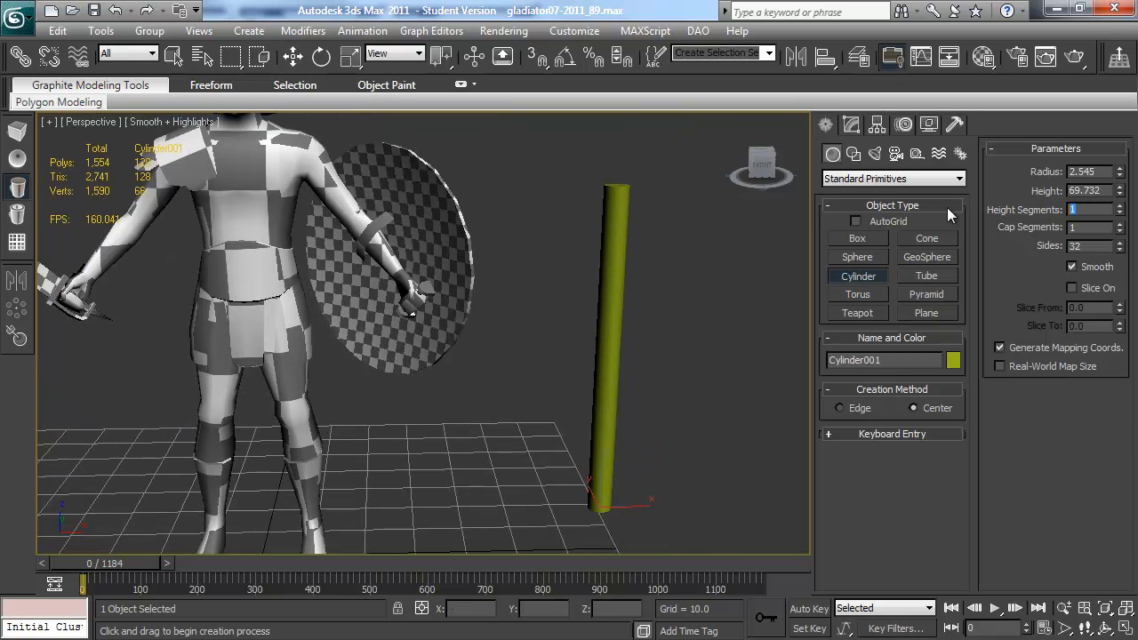
pyautogui.write('8')
pyautogui.press('Return')
pyautogui.write('40')
pyautogui.press('Return')
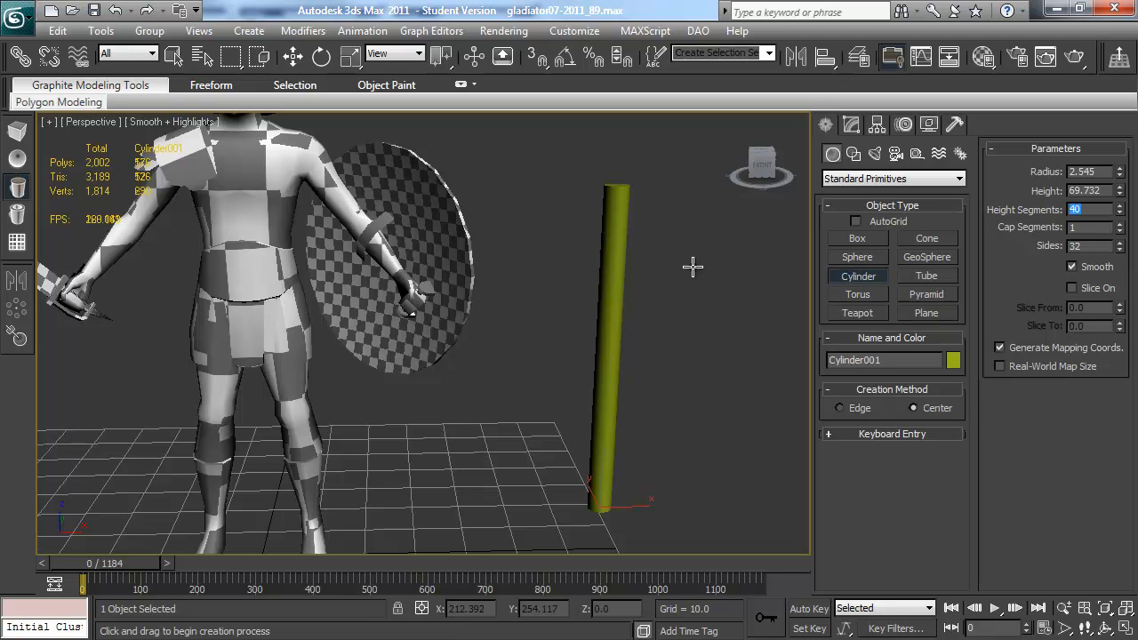
pyautogui.keyDown('alt'); pyautogui.moveTo(612, 300); pyautogui.dragTo(513, 392, button='middle'); pyautogui.keyUp('alt')
pyautogui.press('F4')
pyautogui.keyDown('alt'); pyautogui.moveTo(592, 338); pyautogui.dragTo(679, 432, button='middle'); pyautogui.keyUp('alt')
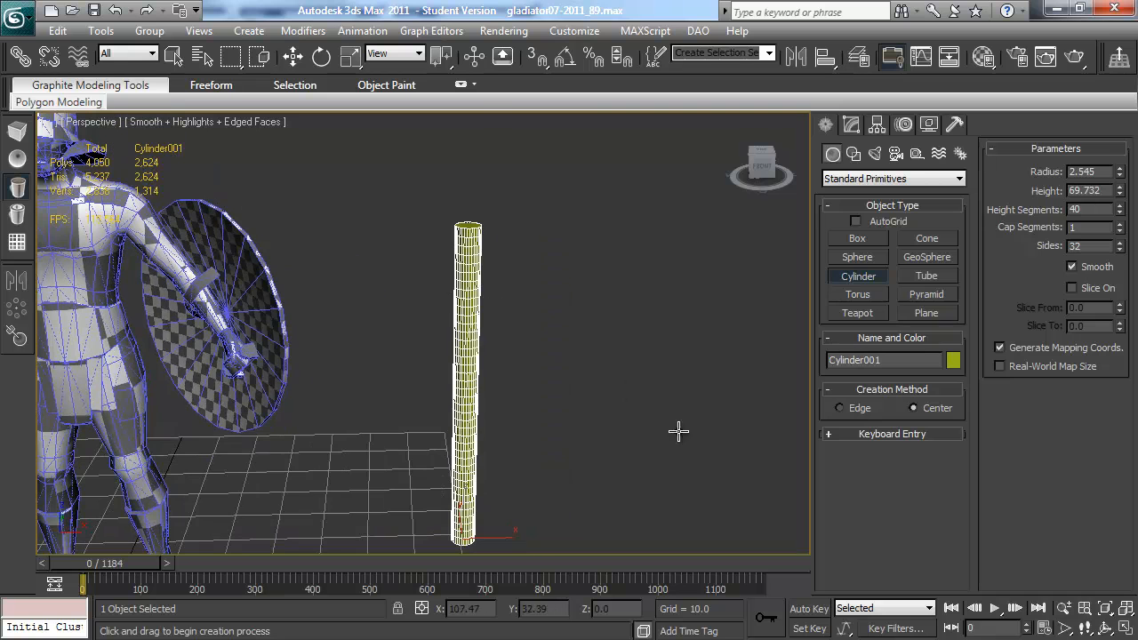
# Add a Bend modifier to the cylinder with a bend angle of 60.
pyautogui.click(850, 124)
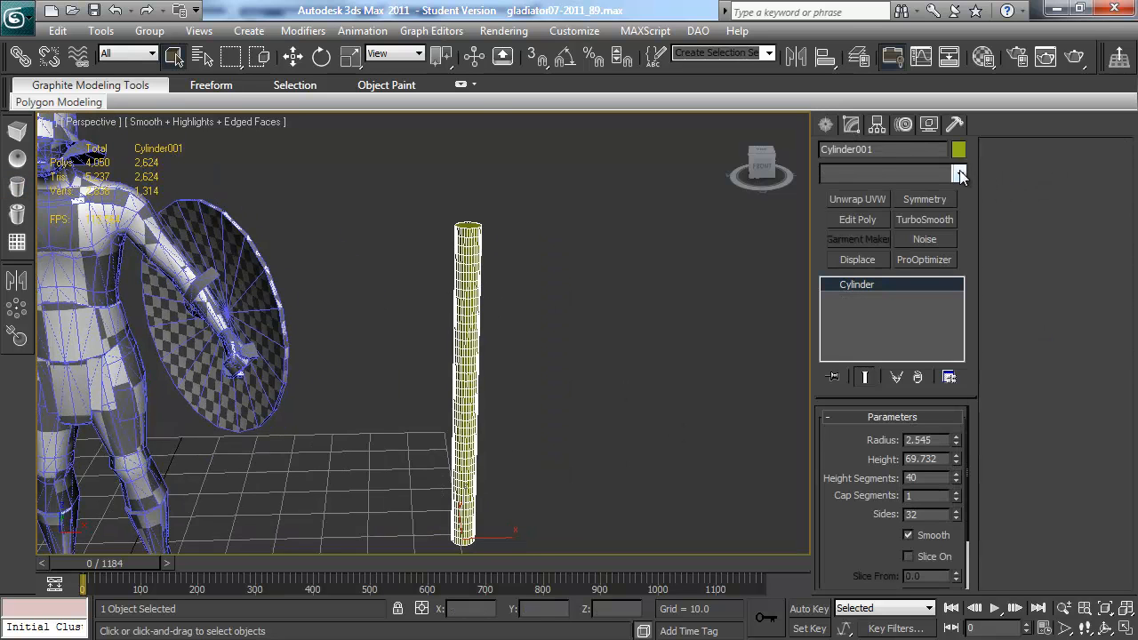
pyautogui.click(959, 173)
pyautogui.press('b')
pyautogui.press('Return')
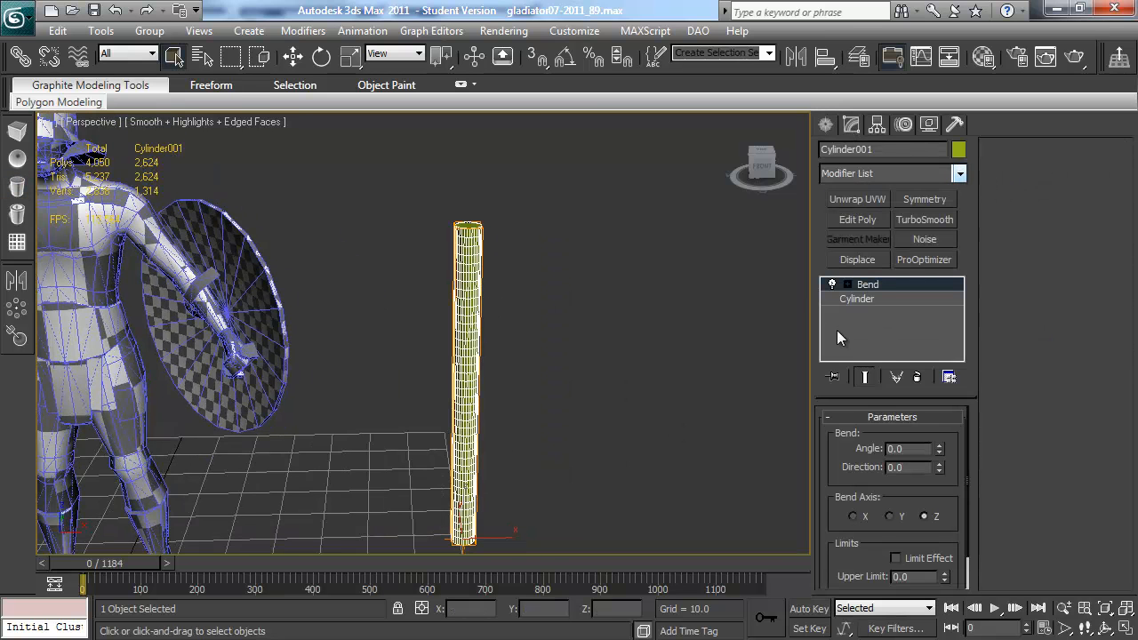
pyautogui.moveTo(939, 449); pyautogui.dragTo(926, 343)
pyautogui.keyDown('alt'); pyautogui.moveTo(544, 357); pyautogui.dragTo(499, 329, button='middle'); pyautogui.keyUp('alt')
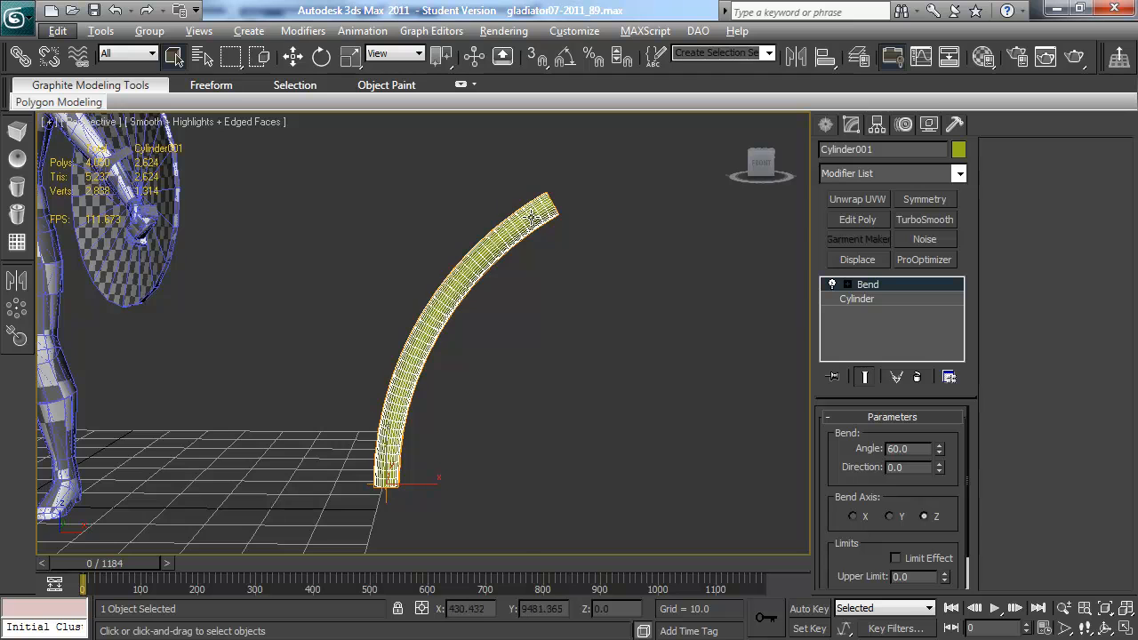
pyautogui.scroll(5, 564, 291)
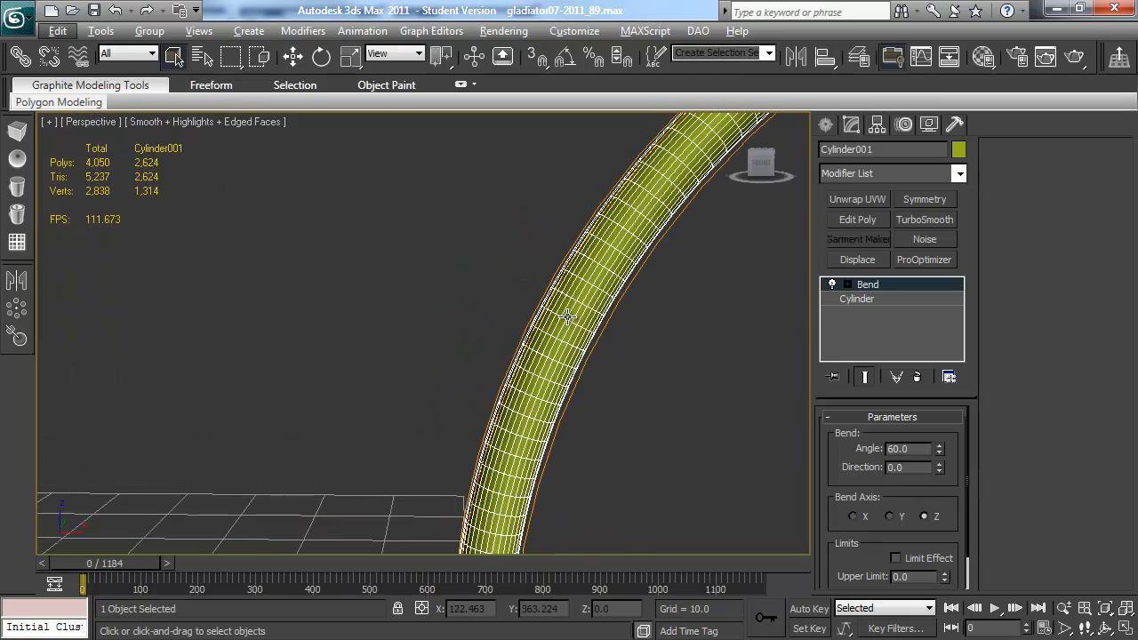
pyautogui.scroll(-5, 567, 316)
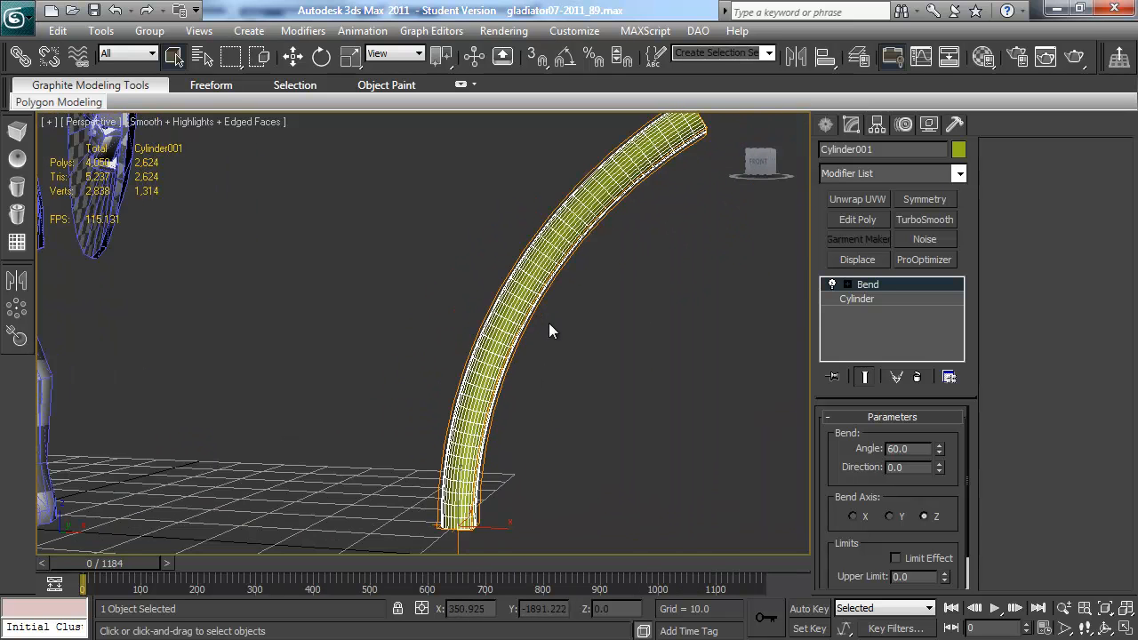
pyautogui.moveTo(548, 323); pyautogui.dragTo(552, 328, button='middle')
pyautogui.scroll(-8, 574, 277)
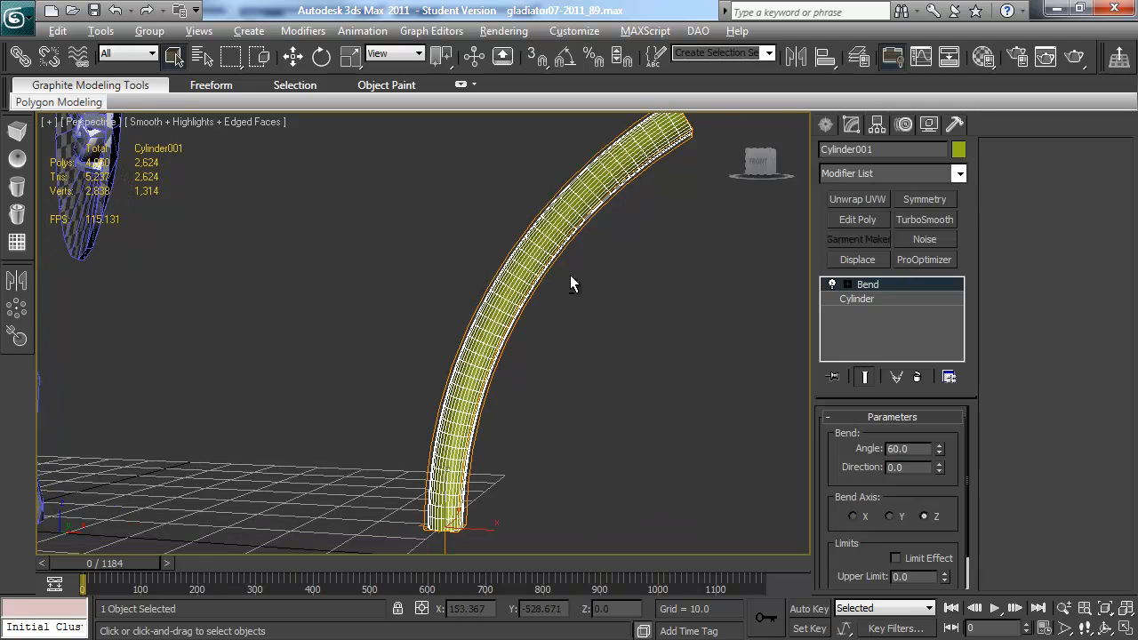
# Add a Taper modifier above the Bend on the bent cylinder.
pyautogui.scroll(4, 520, 330)
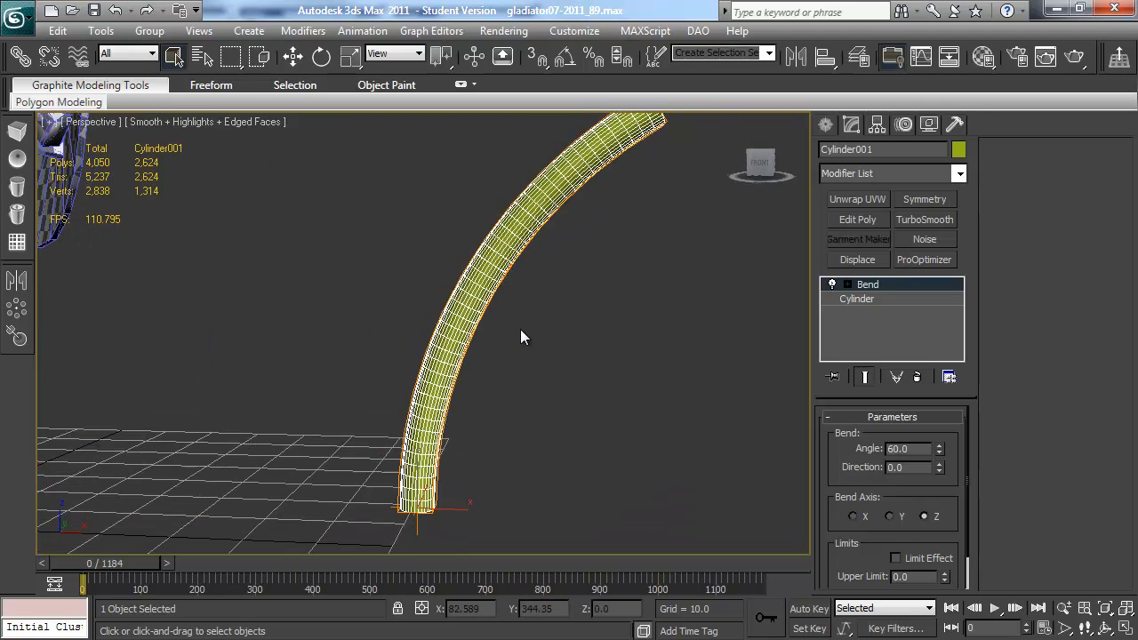
pyautogui.scroll(1, 520, 326)
pyautogui.moveTo(520, 326); pyautogui.dragTo(507, 347, button='middle')
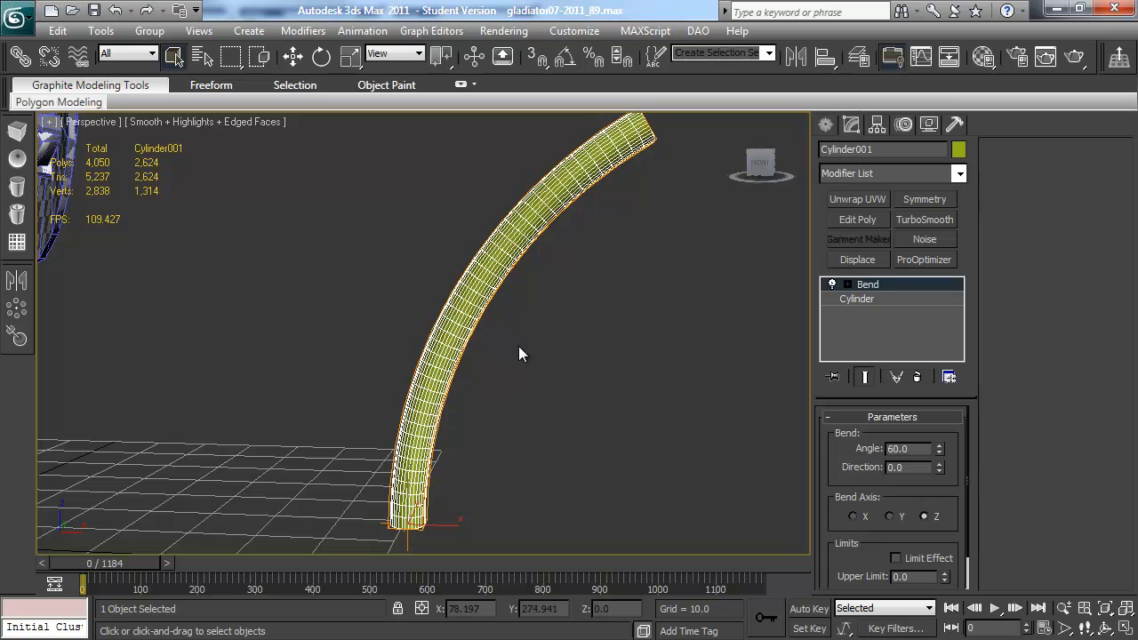
pyautogui.click(694, 345)
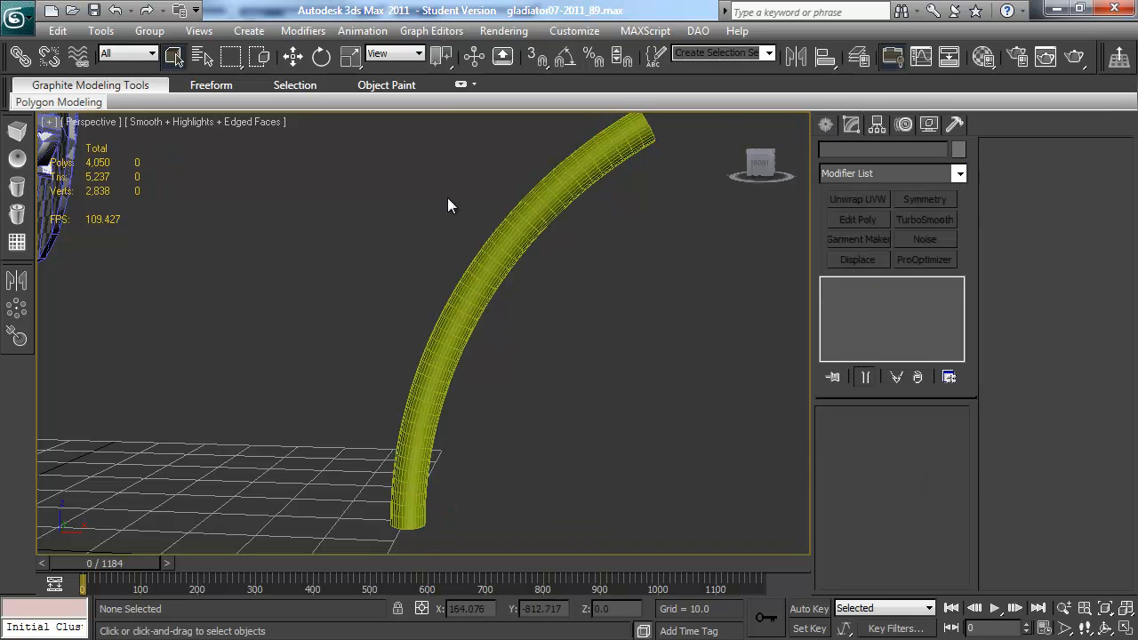
pyautogui.moveTo(448, 199); pyautogui.dragTo(528, 246)
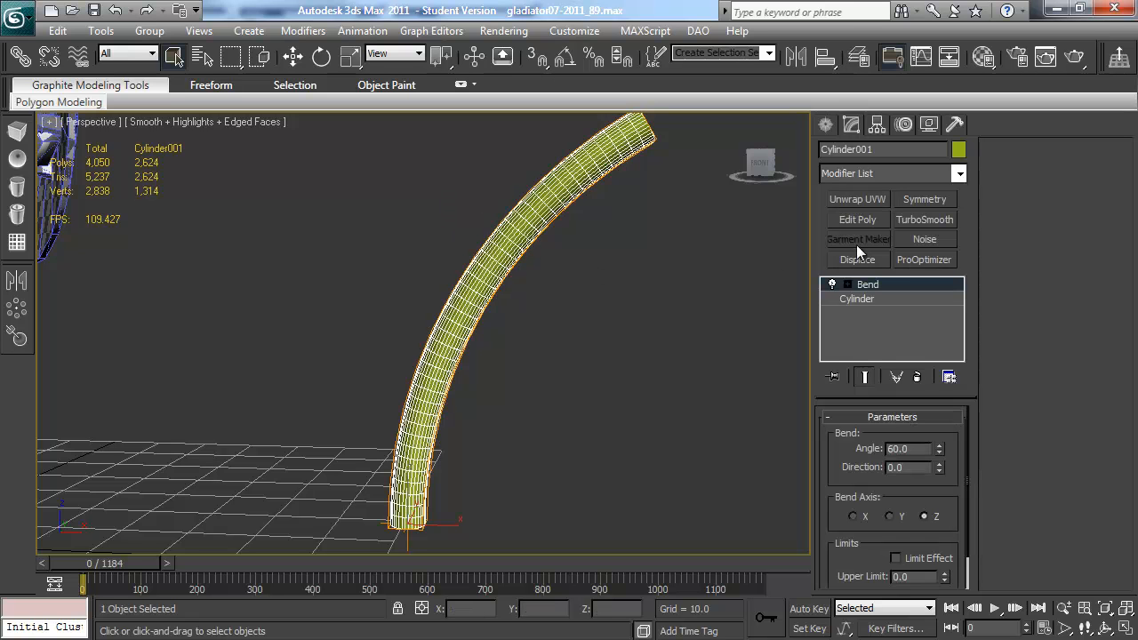
pyautogui.click(959, 175)
pyautogui.press('t')
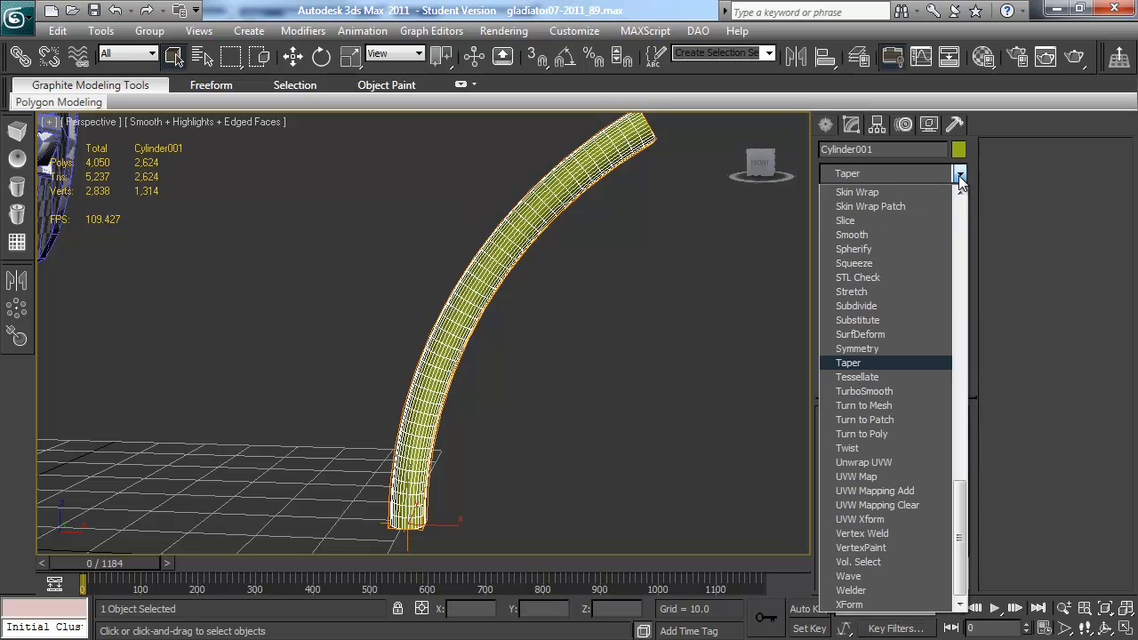
pyautogui.press('Return')
# Set the Taper modifier's amount to -0.92 and its curve to 0.06 so the cylinder narrows into a horn shape.
pyautogui.moveTo(934, 450); pyautogui.dragTo(947, 514)
pyautogui.keyDown('alt'); pyautogui.moveTo(506, 318); pyautogui.dragTo(491, 381, button='middle'); pyautogui.keyUp('alt')
pyautogui.scroll(-2, 571, 300)
pyautogui.keyDown('alt'); pyautogui.moveTo(571, 300); pyautogui.dragTo(569, 381, button='middle'); pyautogui.keyUp('alt')
pyautogui.moveTo(569, 380); pyautogui.dragTo(631, 356, button='middle')
pyautogui.moveTo(929, 442); pyautogui.dragTo(930, 465)
pyautogui.moveTo(935, 416)
pyautogui.mouseDown()
pyautogui.moveTo(938, 432)
pyautogui.moveTo(936, 424)
pyautogui.mouseUp()
pyautogui.keyDown('alt'); pyautogui.moveTo(484, 307); pyautogui.dragTo(511, 347, button='middle'); pyautogui.keyUp('alt')
pyautogui.click(523, 329)
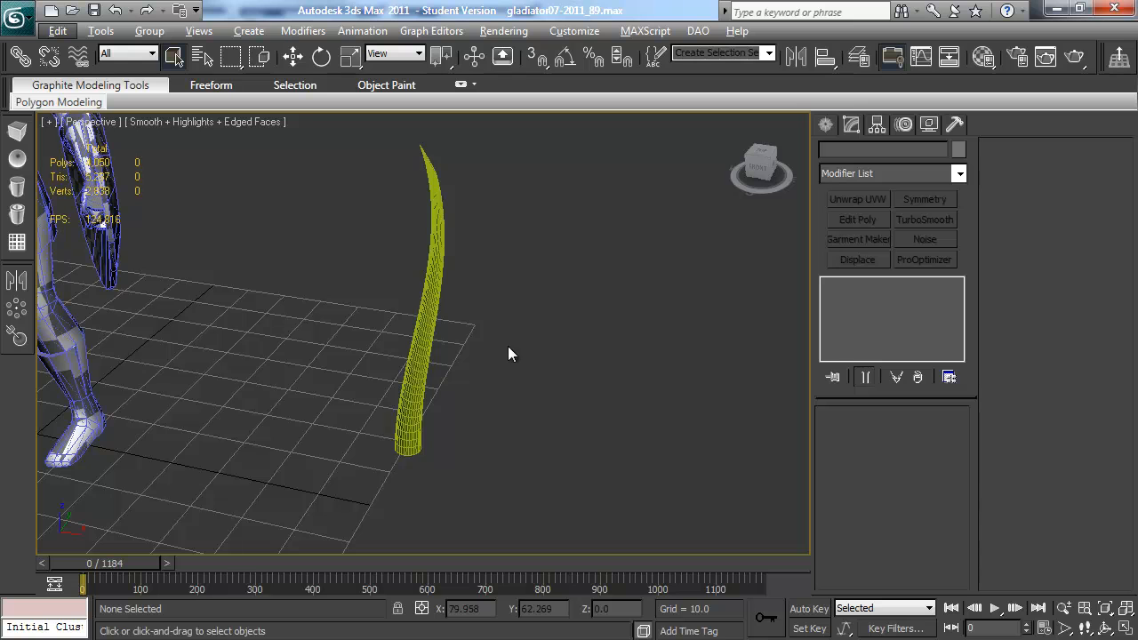
# Reset the tapered cylinder's transform with Reset XForm and collapse its modifier stack to an Editable Mesh.
pyautogui.press('F4')
pyautogui.click(435, 304)
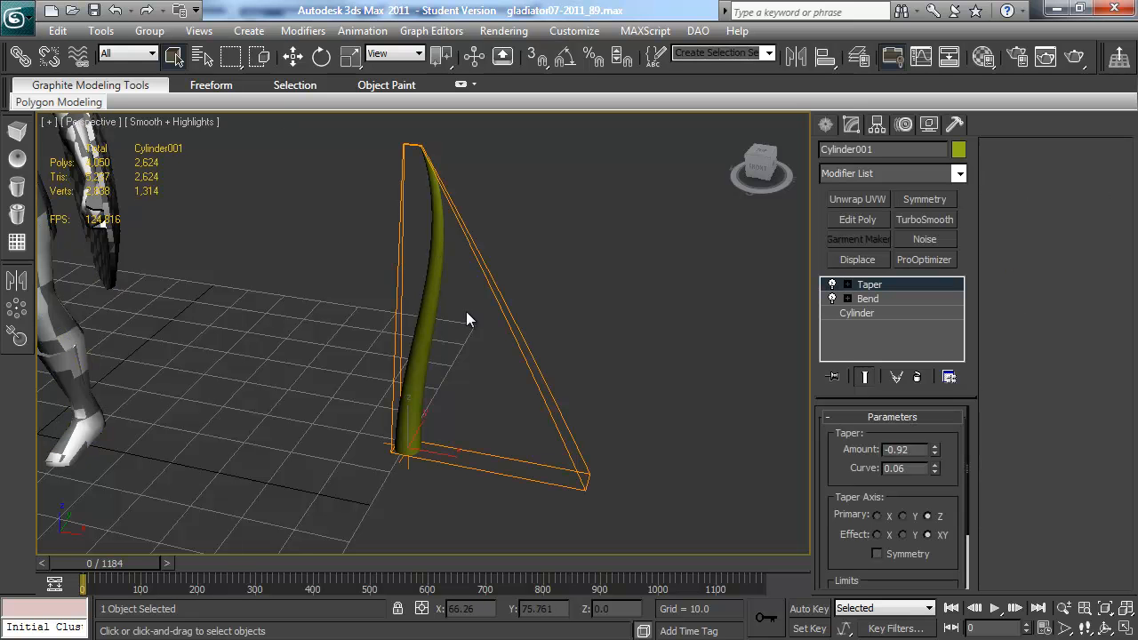
pyautogui.press('F3')
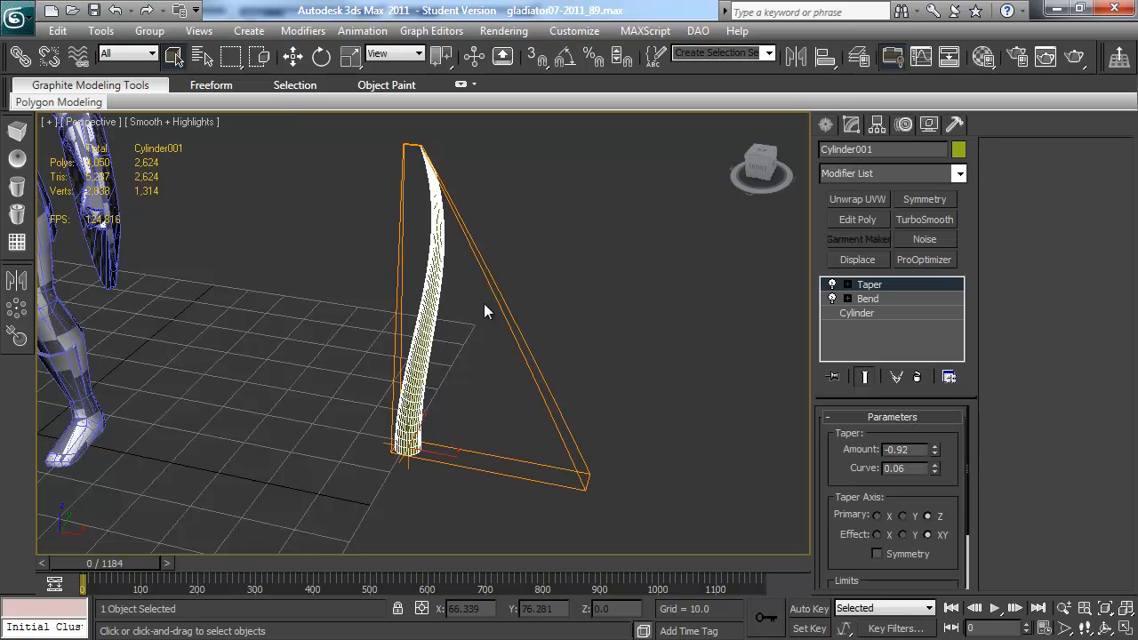
pyautogui.click(954, 124)
pyautogui.click(892, 343)
pyautogui.press('F4')
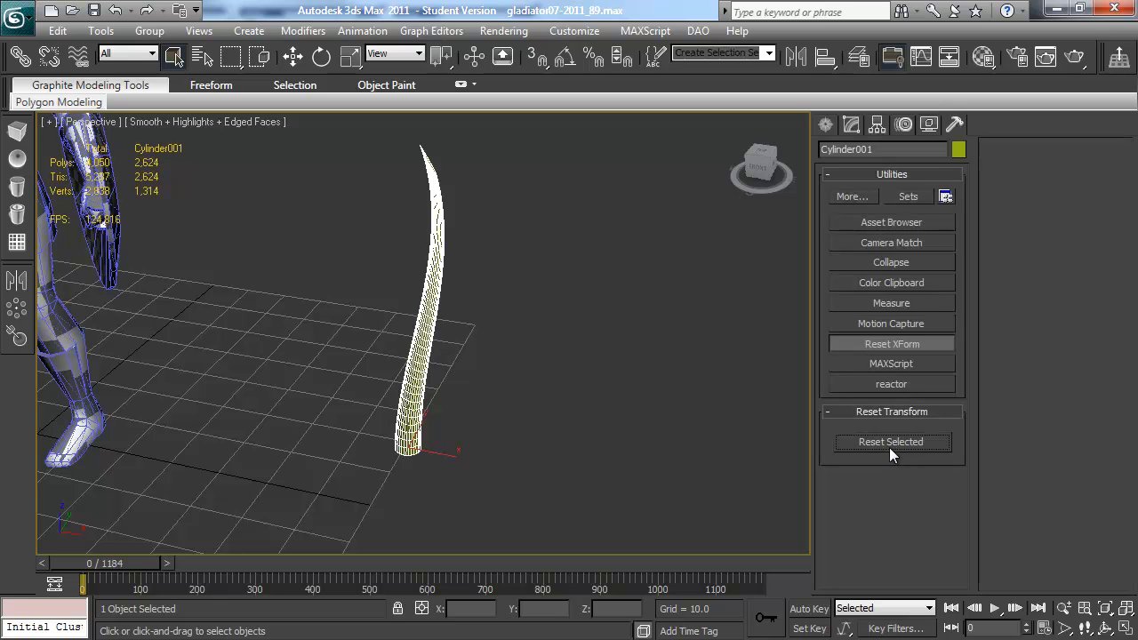
pyautogui.click(851, 125)
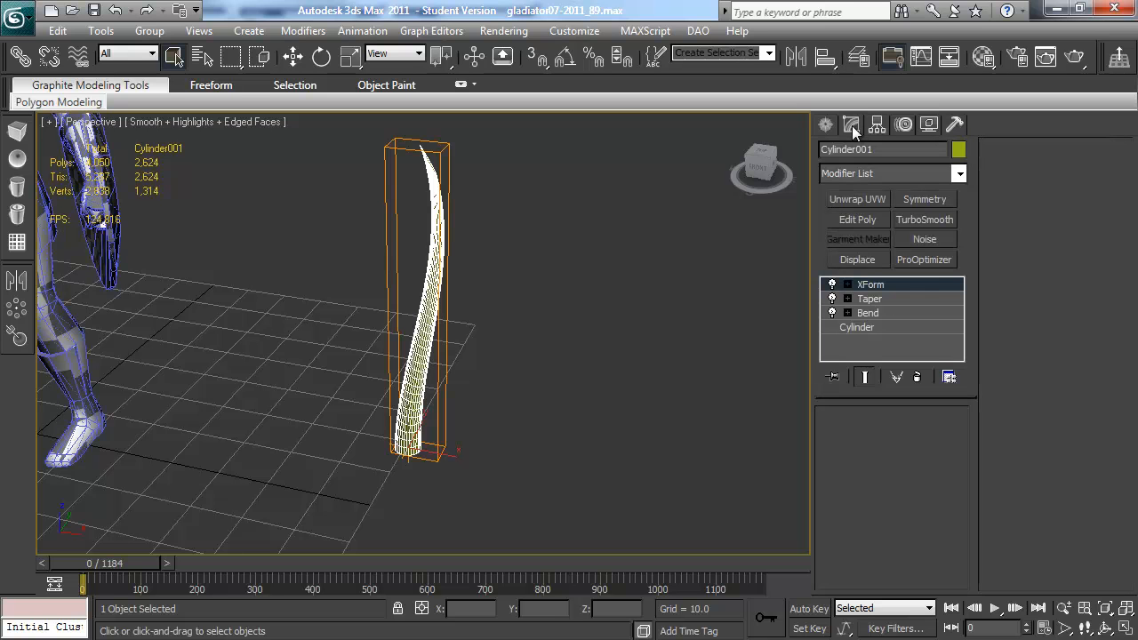
pyautogui.rightClick(893, 285)
pyautogui.click(942, 359)
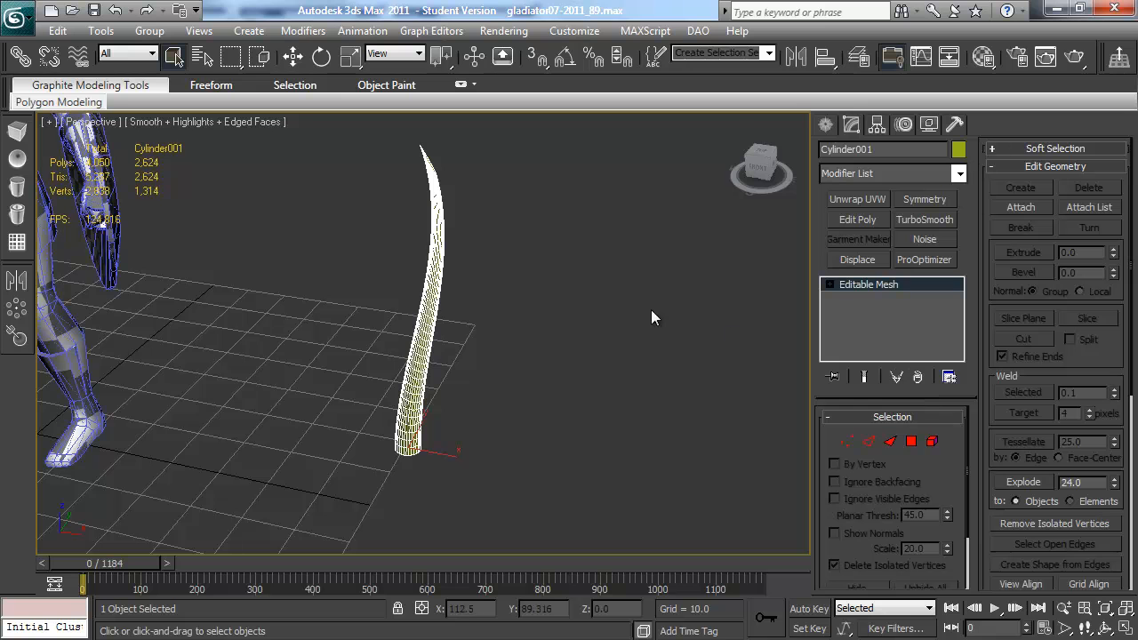
pyautogui.keyDown('alt'); pyautogui.moveTo(520, 283); pyautogui.dragTo(423, 332, button='middle'); pyautogui.keyUp('alt')
pyautogui.click(508, 268)
pyautogui.scroll(6, 472, 328)
pyautogui.scroll(-3, 453, 353)
pyautogui.scroll(4, 465, 313)
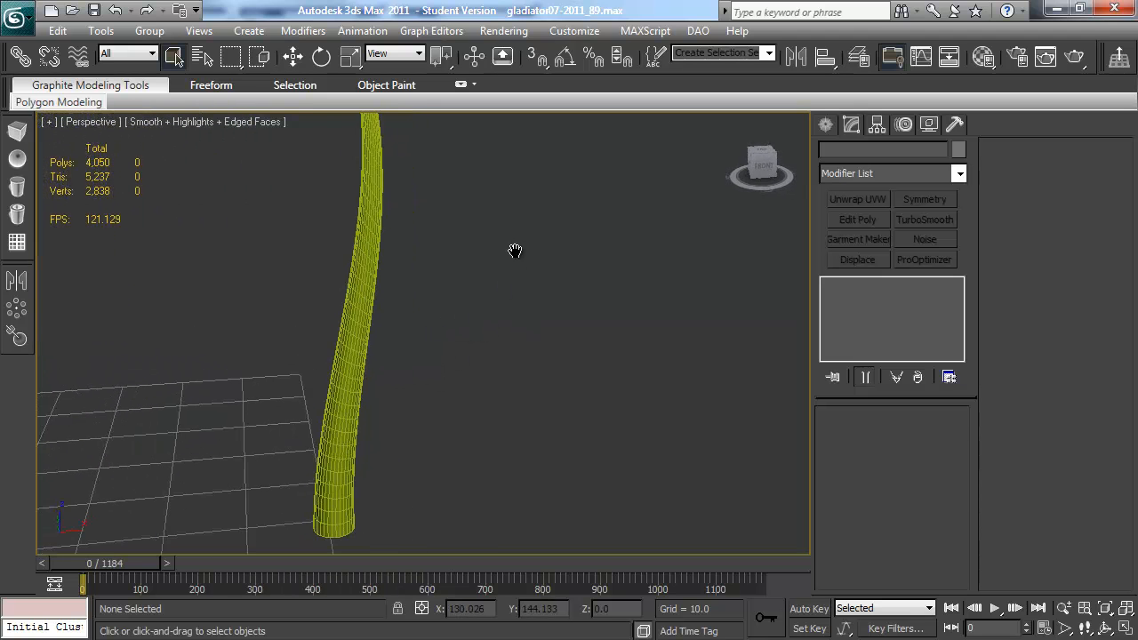
pyautogui.scroll(-4, 424, 285)
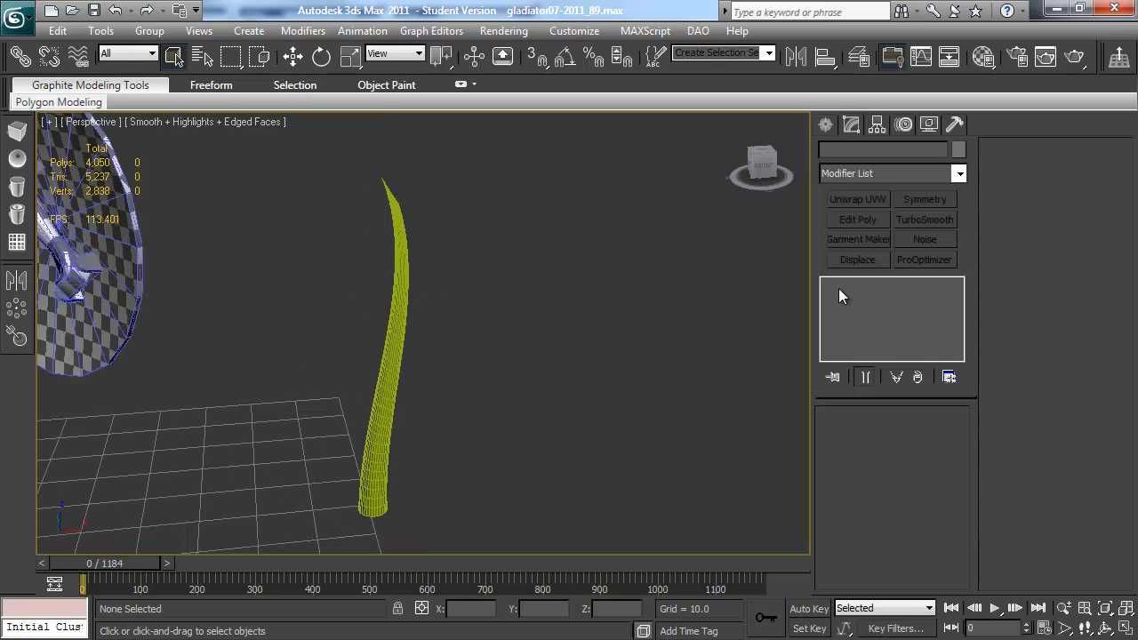
# Convert the tapered cylinder to an Editable Poly and select a lengthwise edge loop running along it.
pyautogui.click(411, 303)
pyautogui.press('3')
pyautogui.moveTo(414, 509); pyautogui.dragTo(430, 452, button='middle')
pyautogui.scroll(3, 448, 465)
pyautogui.scroll(3, 431, 451)
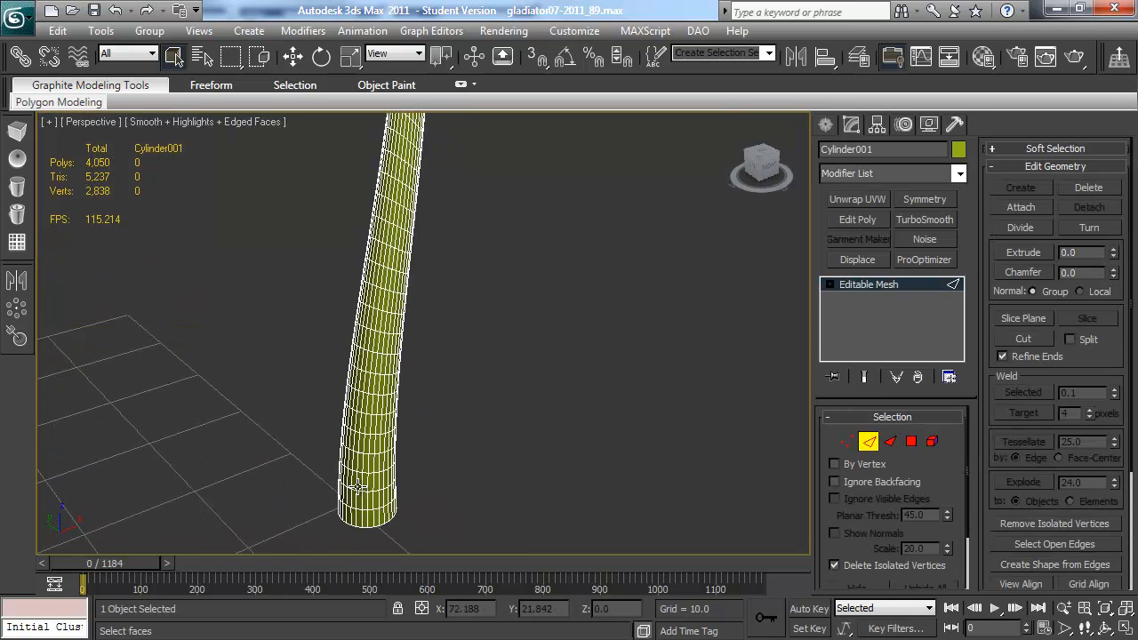
pyautogui.click(379, 506)
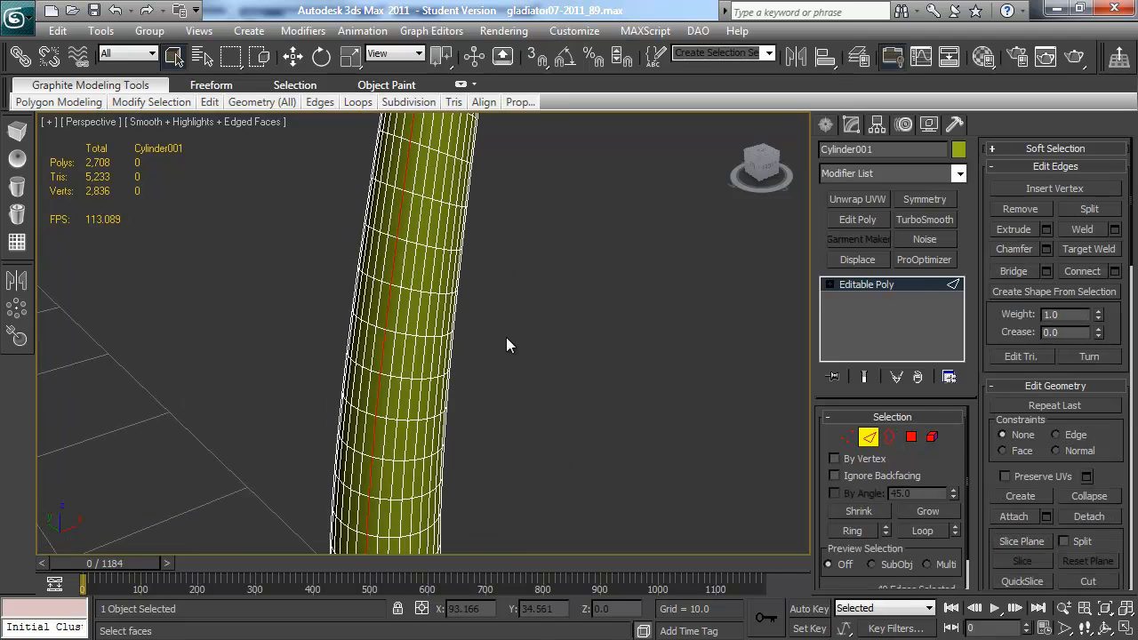
pyautogui.scroll(-3, 506, 336)
pyautogui.doubleClick(412, 355)
pyautogui.scroll(-4, 488, 245)
pyautogui.scroll(4, 488, 253)
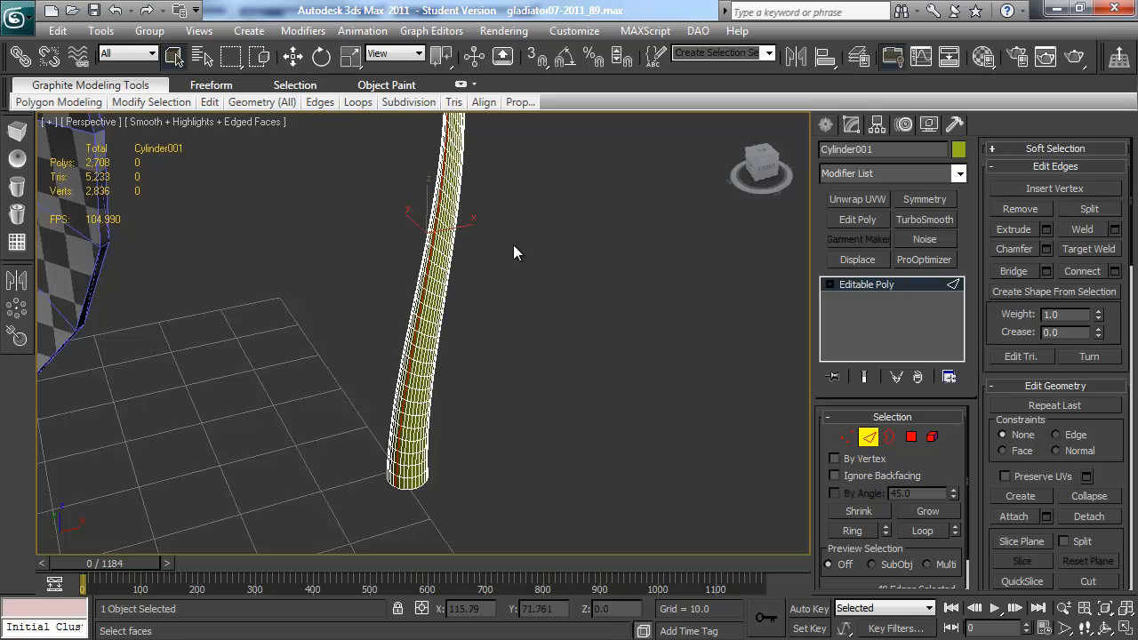
# Clone the tapered cylinder in place as a copy and hide all other objects.
pyautogui.click(825, 125)
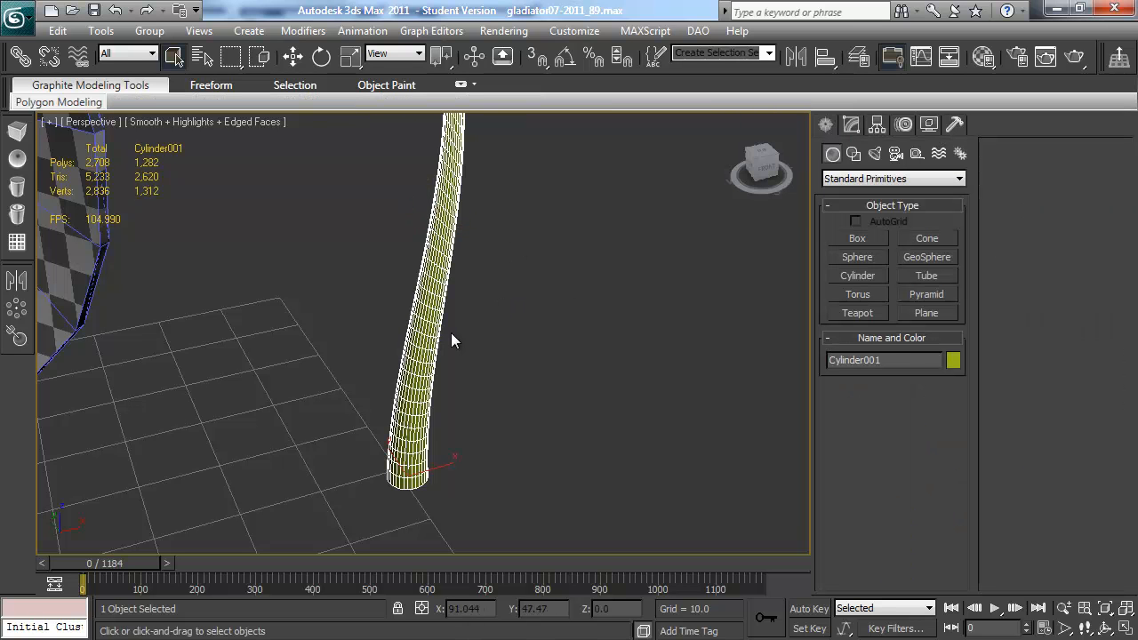
pyautogui.hotkey('ctrl', 'v')
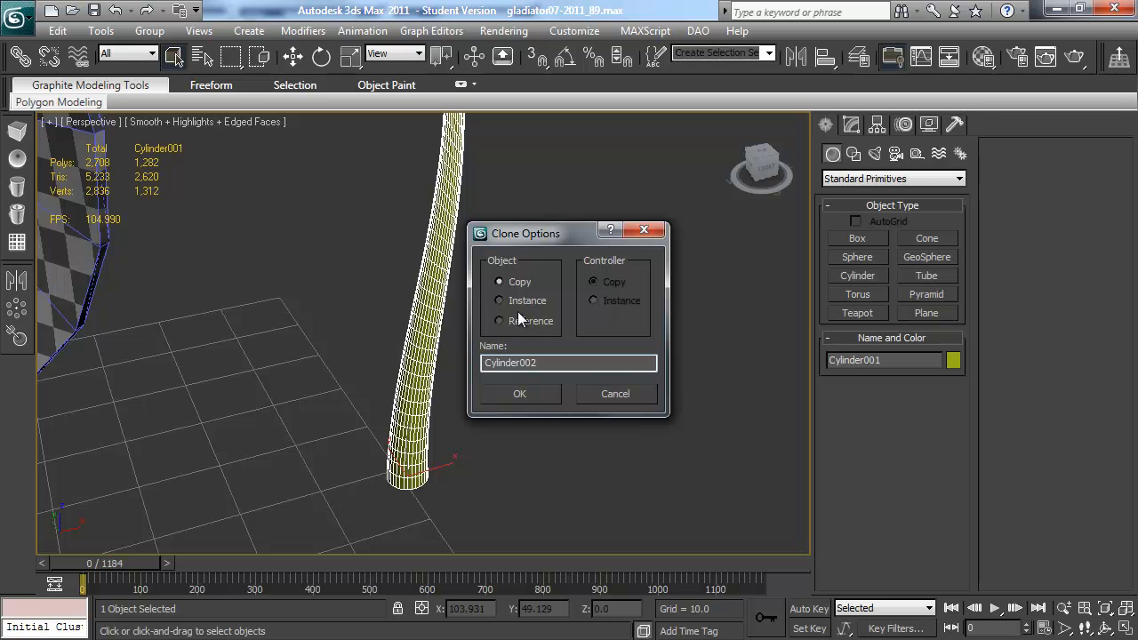
pyautogui.click(519, 393)
pyautogui.rightClick(546, 272)
pyautogui.click(592, 204)
pyautogui.click(851, 124)
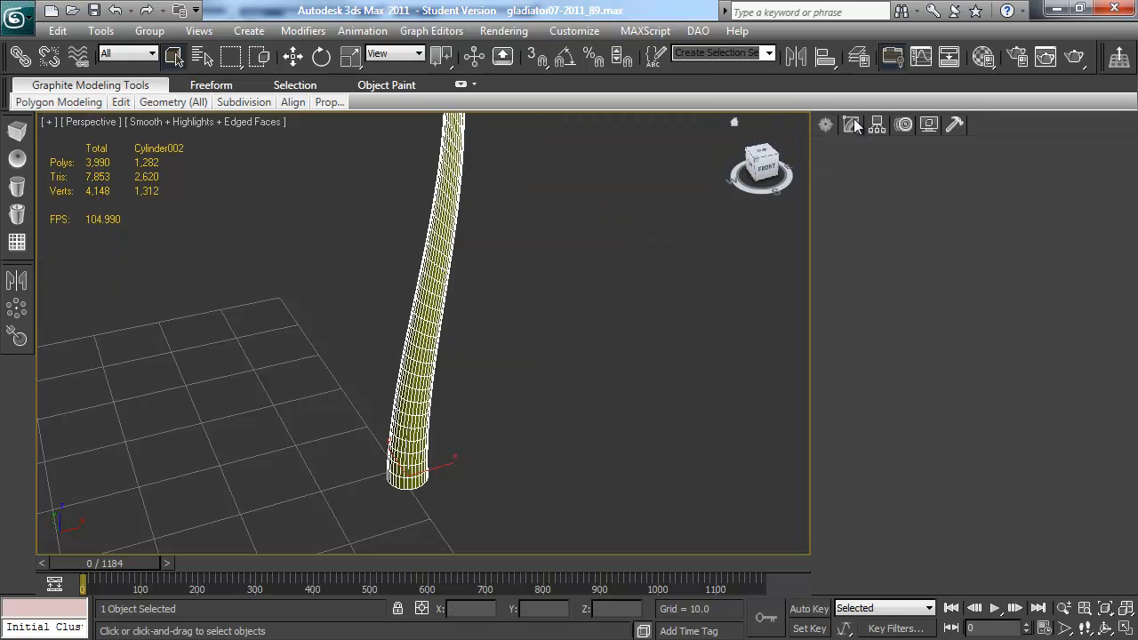
# Select all the horizontal cross-section edges along the copied cylinder using ring selection.
pyautogui.click(868, 437)
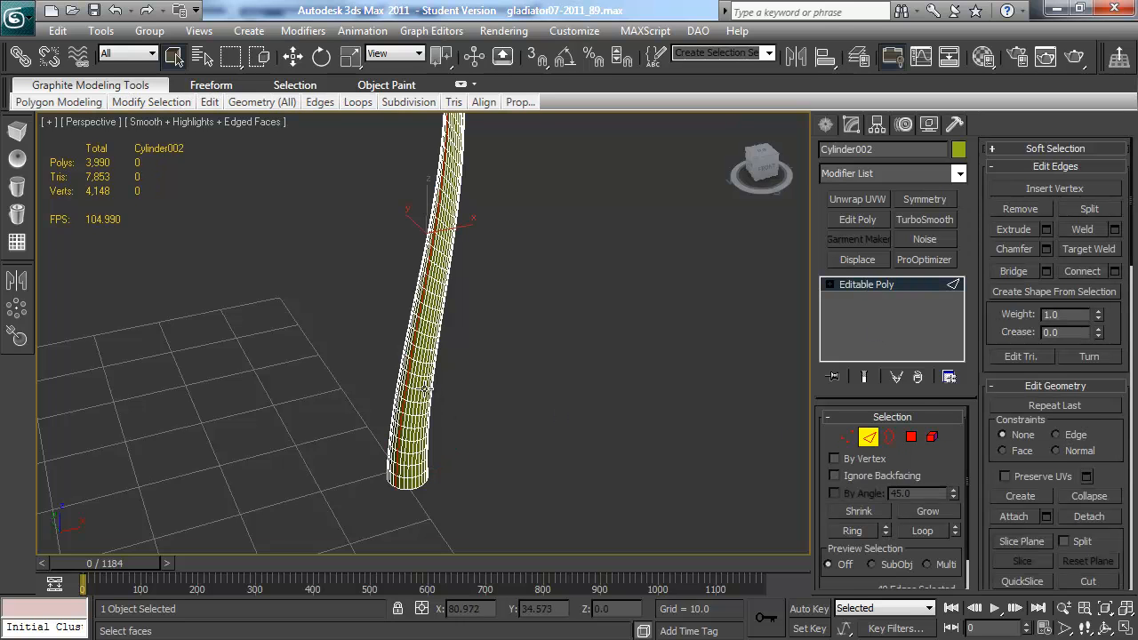
pyautogui.scroll(5, 457, 393)
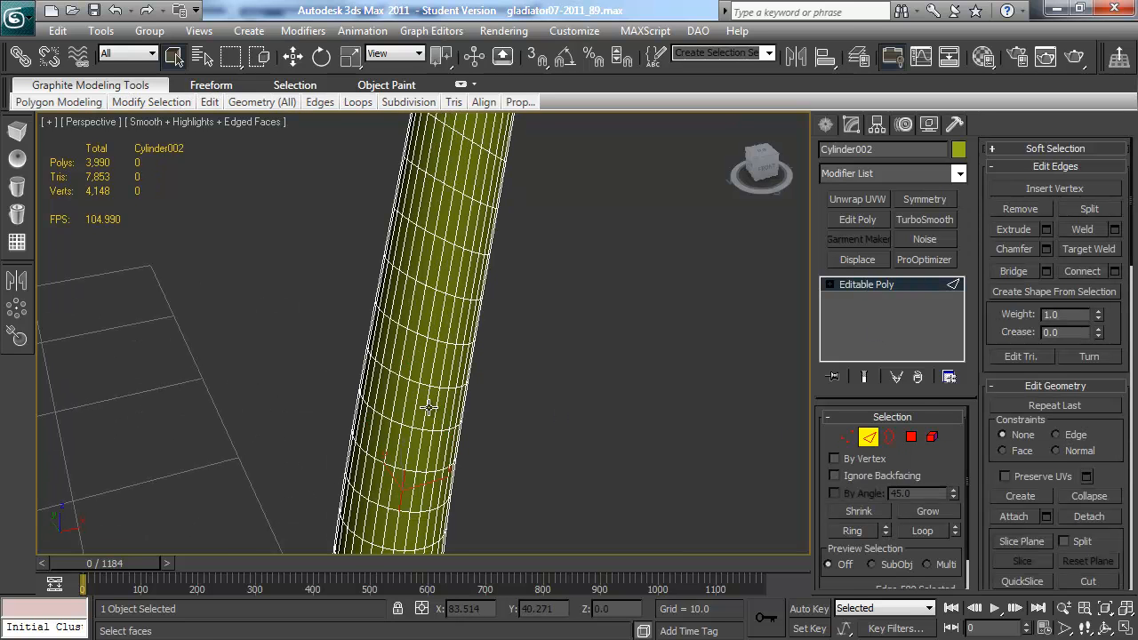
pyautogui.scroll(-5, 485, 418)
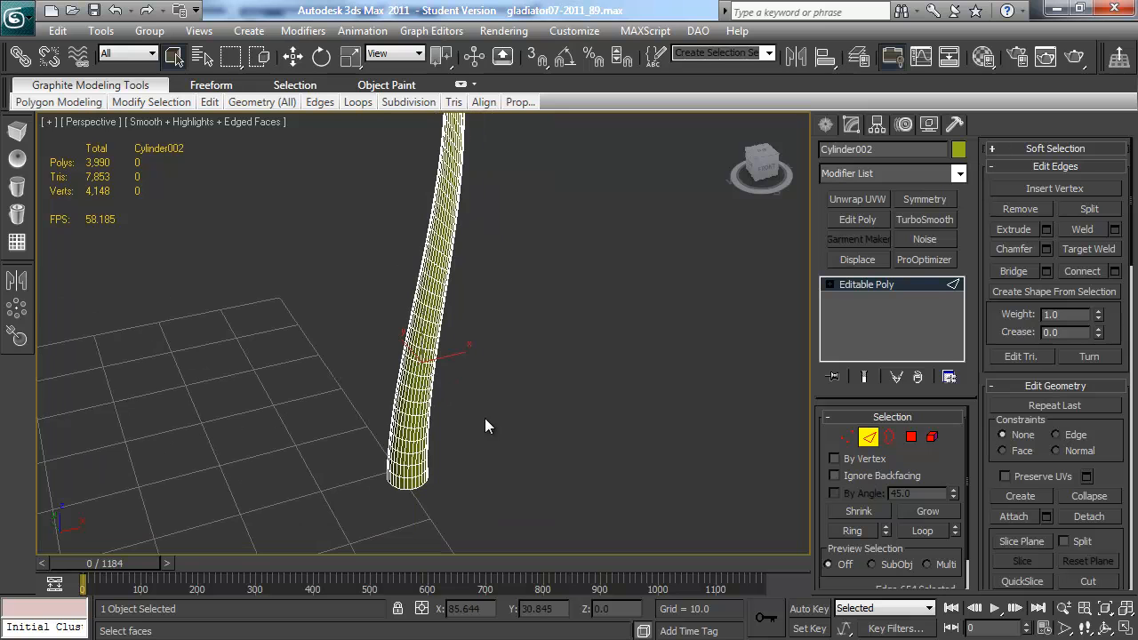
pyautogui.hotkey('alt', 'r')
# Scale the selected cross-section edges down uniformly until the copied cylinder shrinks to a thin line along its centre.
pyautogui.press('r')
pyautogui.moveTo(403, 477); pyautogui.dragTo(435, 587)
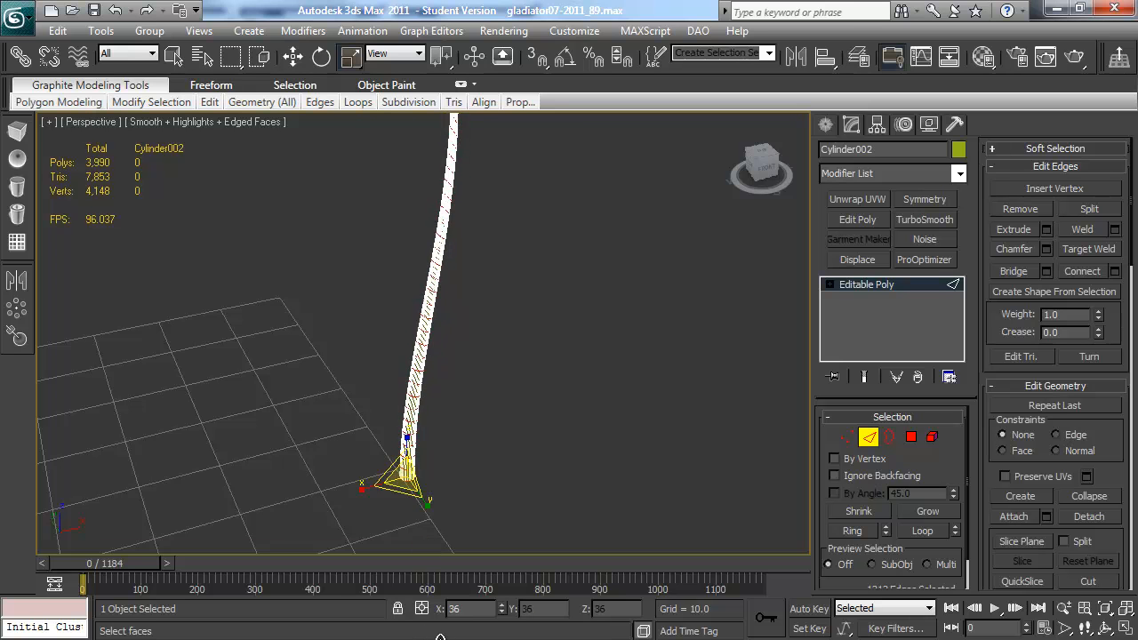
pyautogui.moveTo(396, 634); pyautogui.dragTo(474, 638)
pyautogui.moveTo(404, 478); pyautogui.dragTo(419, 639)
pyautogui.scroll(-2, 474, 270)
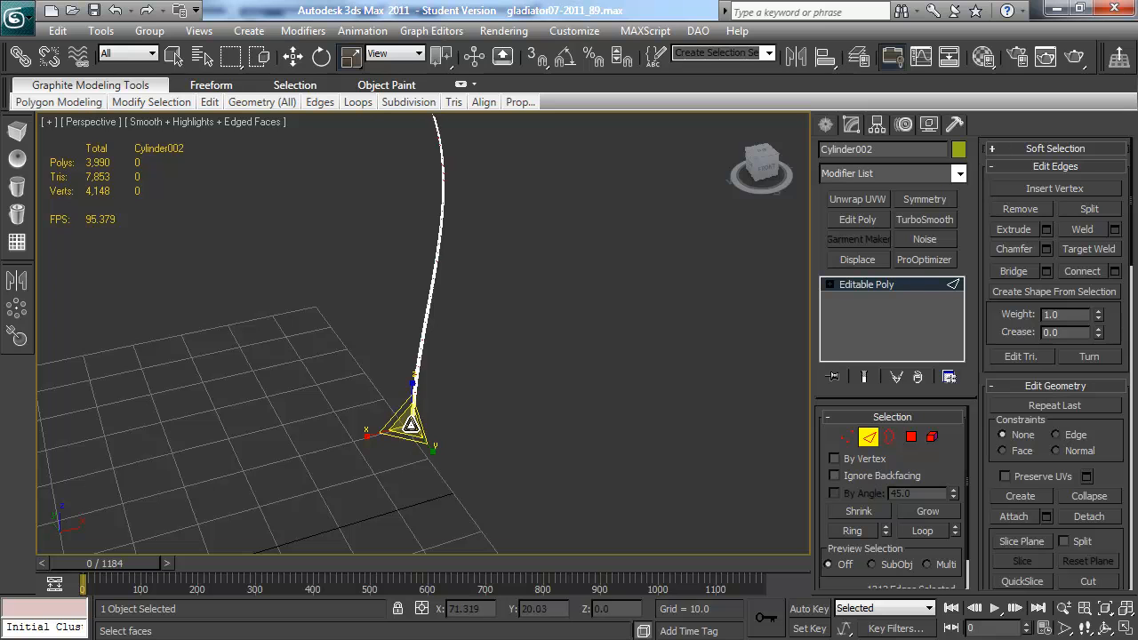
pyautogui.press('Delete')
# Unhide the gladiator and original cylinder, and display the viewport in wireframe at the cylinder's base.
pyautogui.moveTo(496, 334)
pyautogui.keyDown('alt'); pyautogui.mouseDown(button='middle')
pyautogui.moveTo(465, 219)
pyautogui.moveTo(478, 315)
pyautogui.moveTo(475, 304)
pyautogui.moveTo(348, 317)
pyautogui.moveTo(437, 237)
pyautogui.moveTo(436, 286)
pyautogui.moveTo(401, 338)
pyautogui.moveTo(439, 254)
pyautogui.moveTo(405, 301)
pyautogui.moveTo(439, 297)
pyautogui.moveTo(532, 381)
pyautogui.moveTo(612, 409)
pyautogui.moveTo(458, 415)
pyautogui.moveTo(299, 385)
pyautogui.moveTo(432, 267)
pyautogui.moveTo(470, 290)
pyautogui.moveTo(434, 410)
pyautogui.moveTo(541, 216)
pyautogui.mouseUp(button='middle'); pyautogui.keyUp('alt')
pyautogui.rightClick(483, 315)
pyautogui.click(527, 237)
pyautogui.scroll(3, 440, 254)
pyautogui.press('F3')
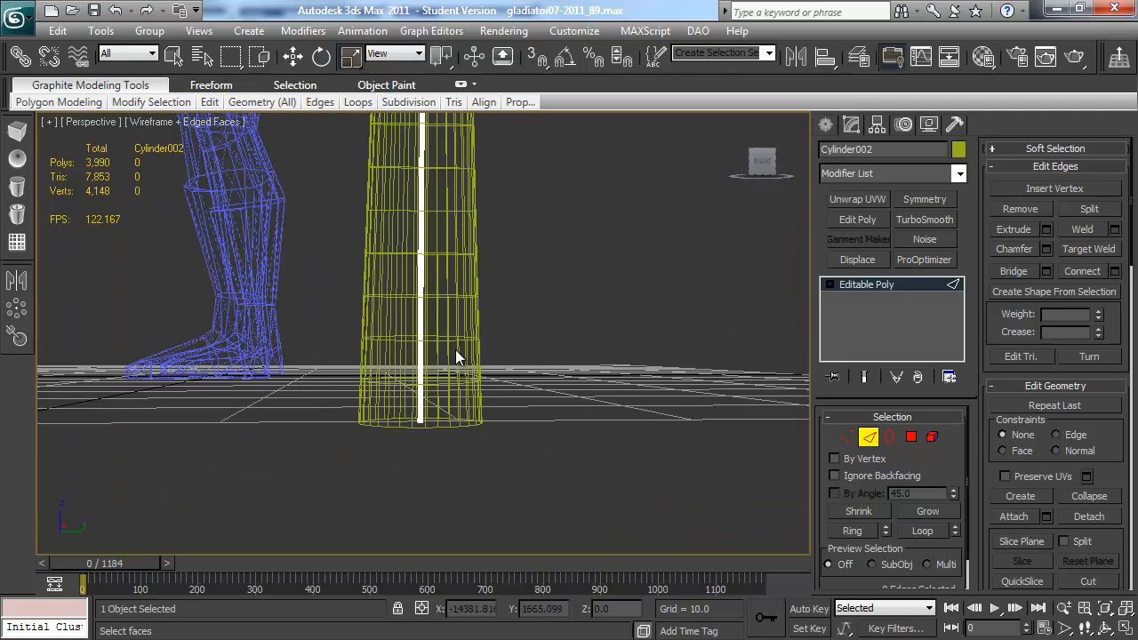
# Select a lengthwise edge loop on the shrunken cylinder copy and create a Linear shape from it.
pyautogui.doubleClick(411, 330)
pyautogui.press('w')
pyautogui.keyDown('alt'); pyautogui.moveTo(407, 325); pyautogui.dragTo(826, 449, button='middle'); pyautogui.keyUp('alt')
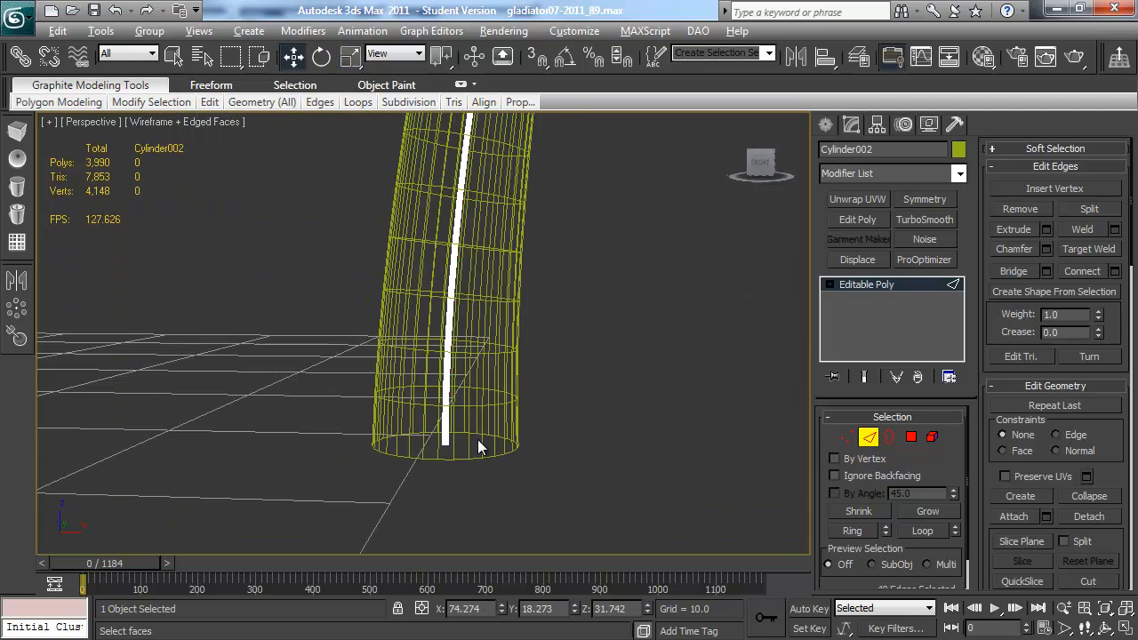
pyautogui.keyDown('alt'); pyautogui.moveTo(488, 361); pyautogui.dragTo(472, 421, button='middle'); pyautogui.keyUp('alt')
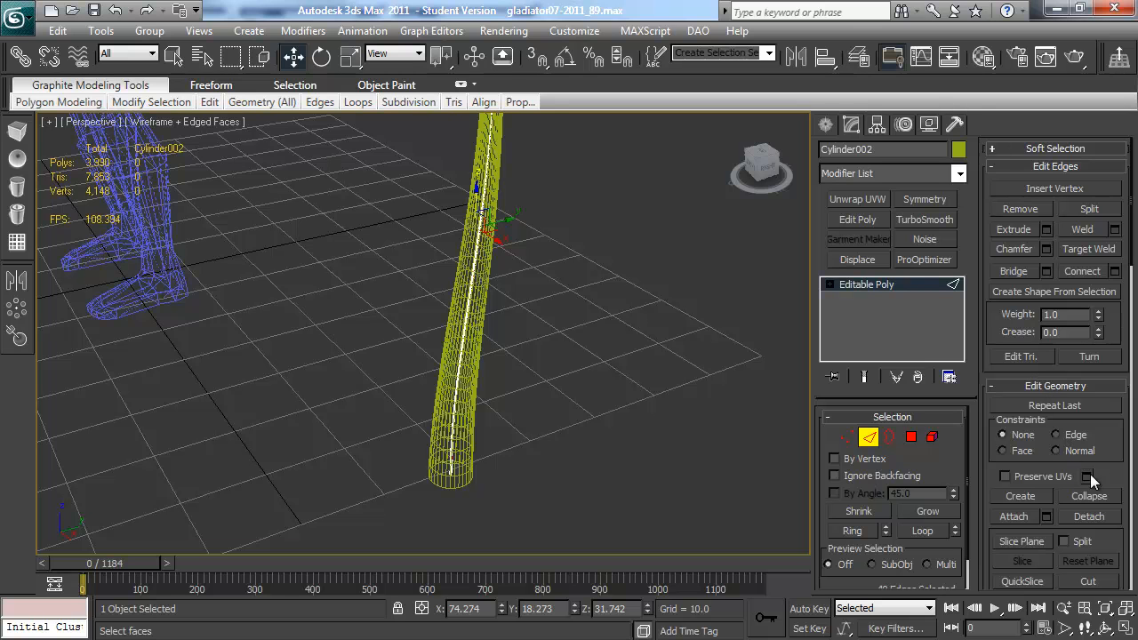
pyautogui.click(1026, 290)
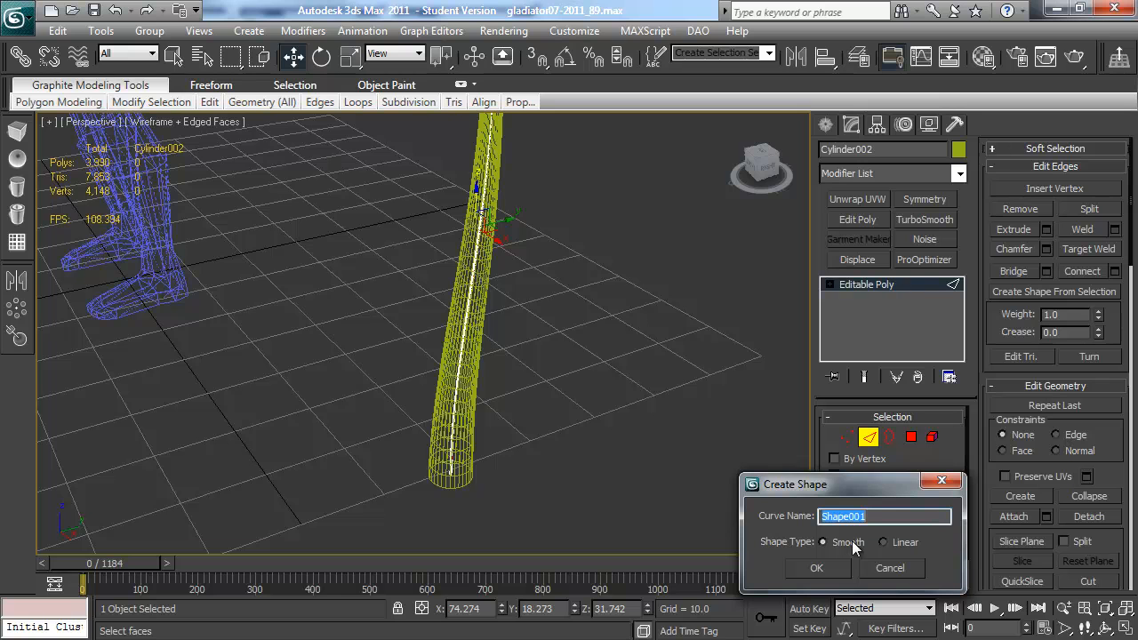
pyautogui.click(891, 542)
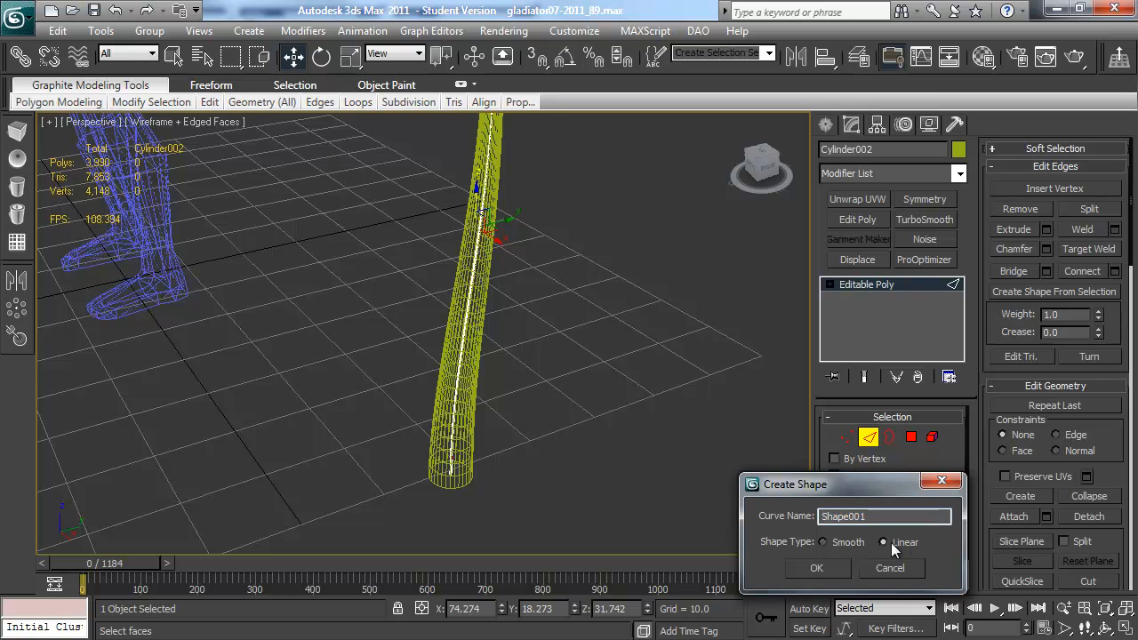
pyautogui.click(794, 571)
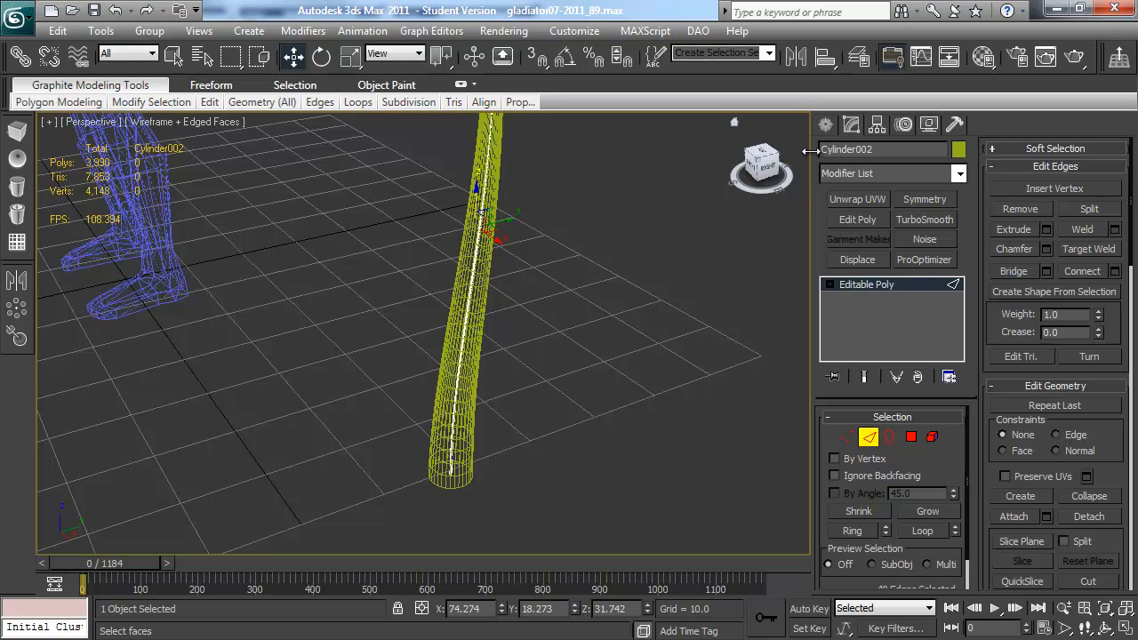
# Delete the shrunken cylinder copy and select the original Cylinder001 from the scene list for modifying.
pyautogui.click(823, 124)
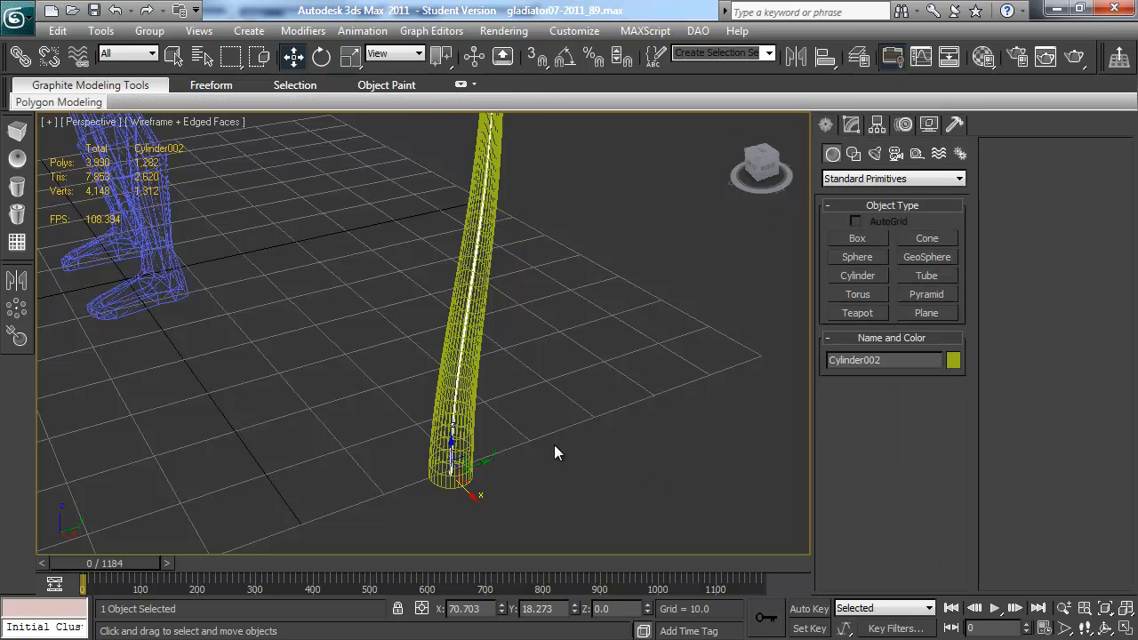
pyautogui.click(553, 444)
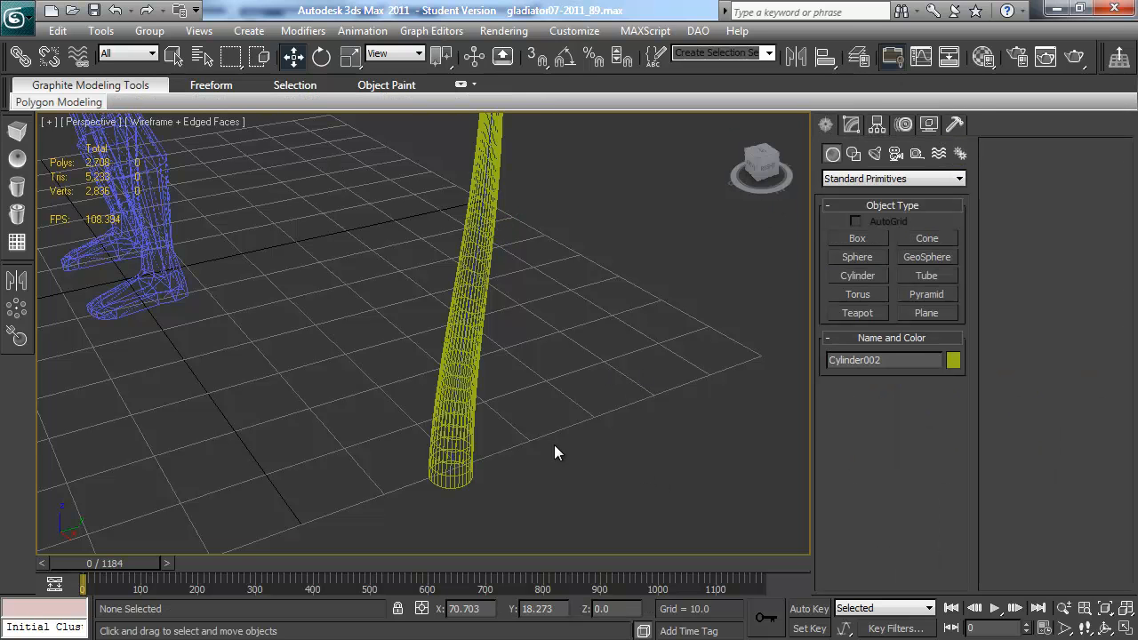
pyautogui.click(174, 56)
pyautogui.click(202, 56)
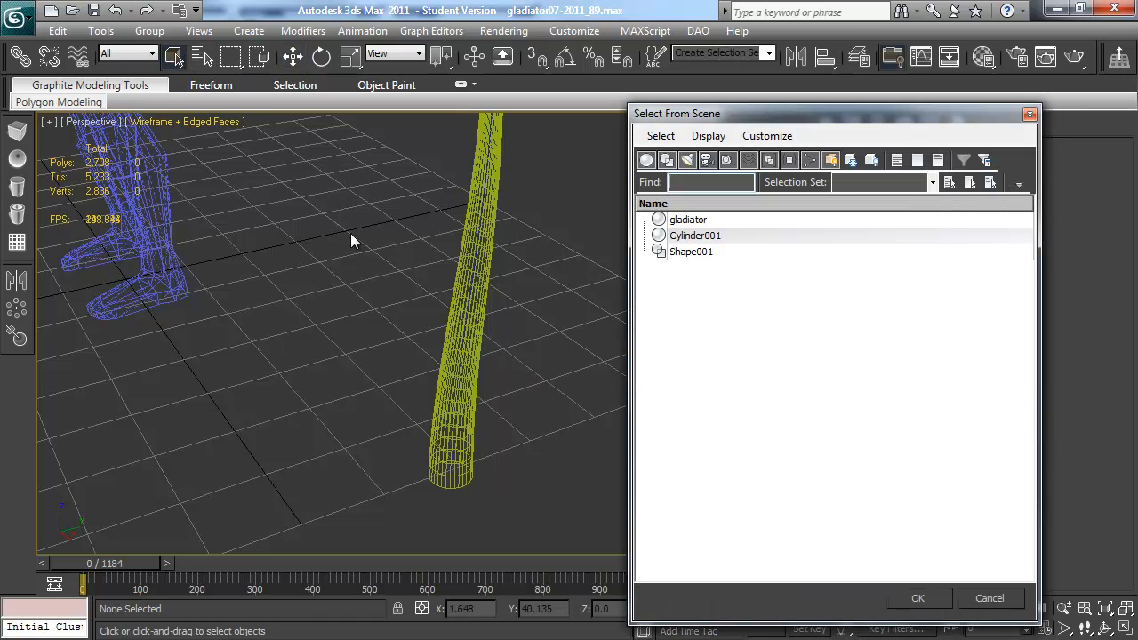
pyautogui.click(688, 237)
pyautogui.click(905, 601)
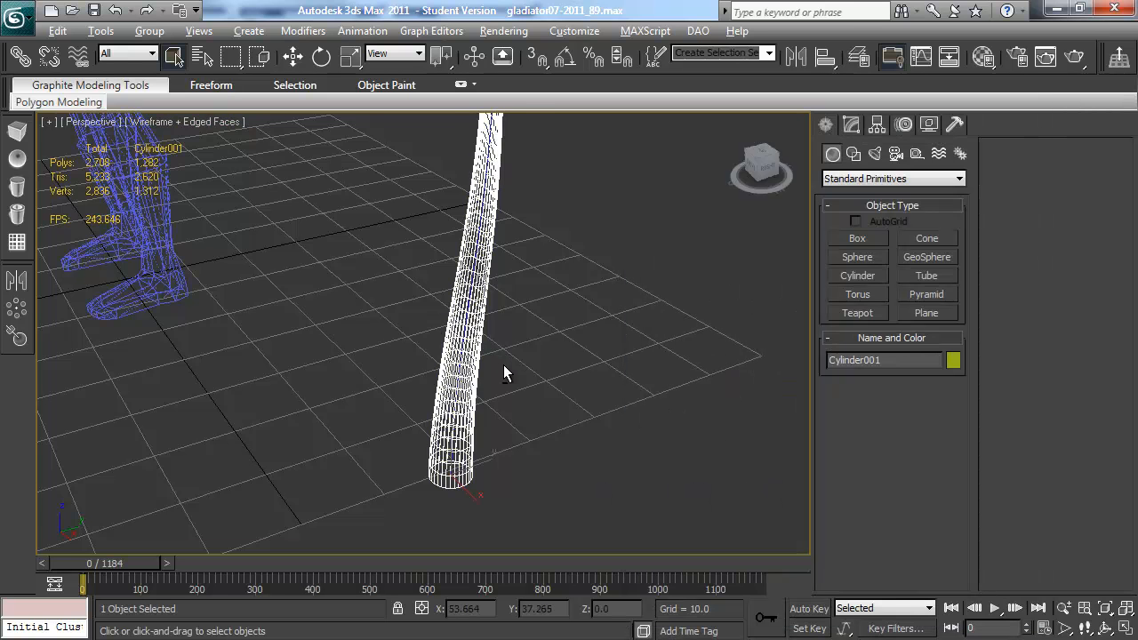
pyautogui.keyDown('alt'); pyautogui.moveTo(503, 374); pyautogui.dragTo(526, 338, button='middle'); pyautogui.keyUp('alt')
pyautogui.click(855, 124)
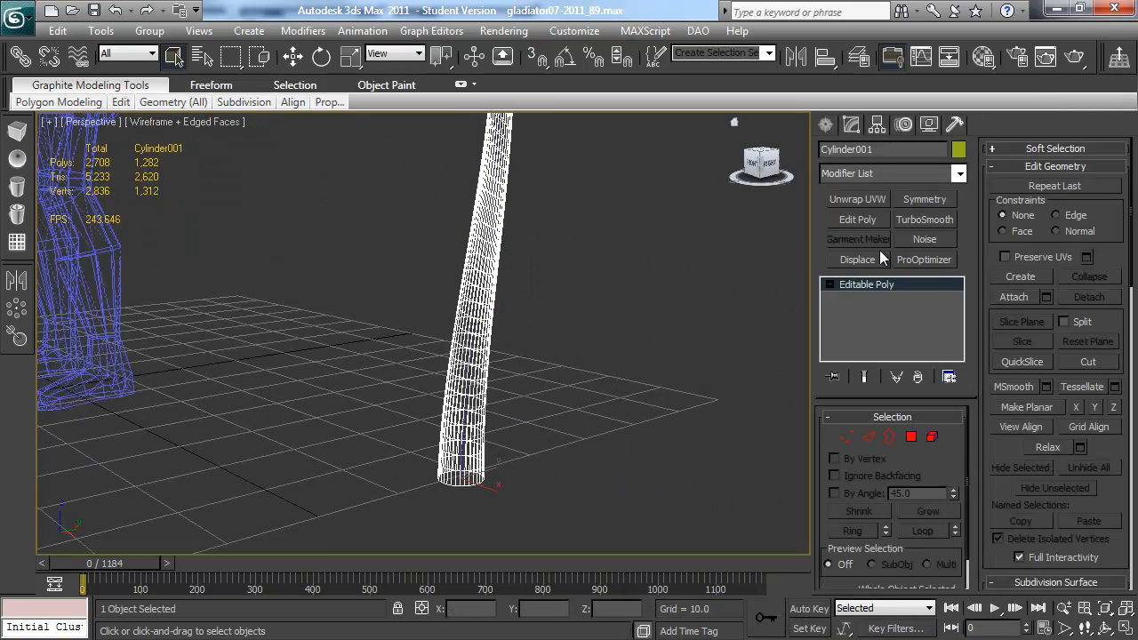
# Apply Unwrap UVW to the original cylinder and open the UV editor with all its faces selected.
pyautogui.click(856, 199)
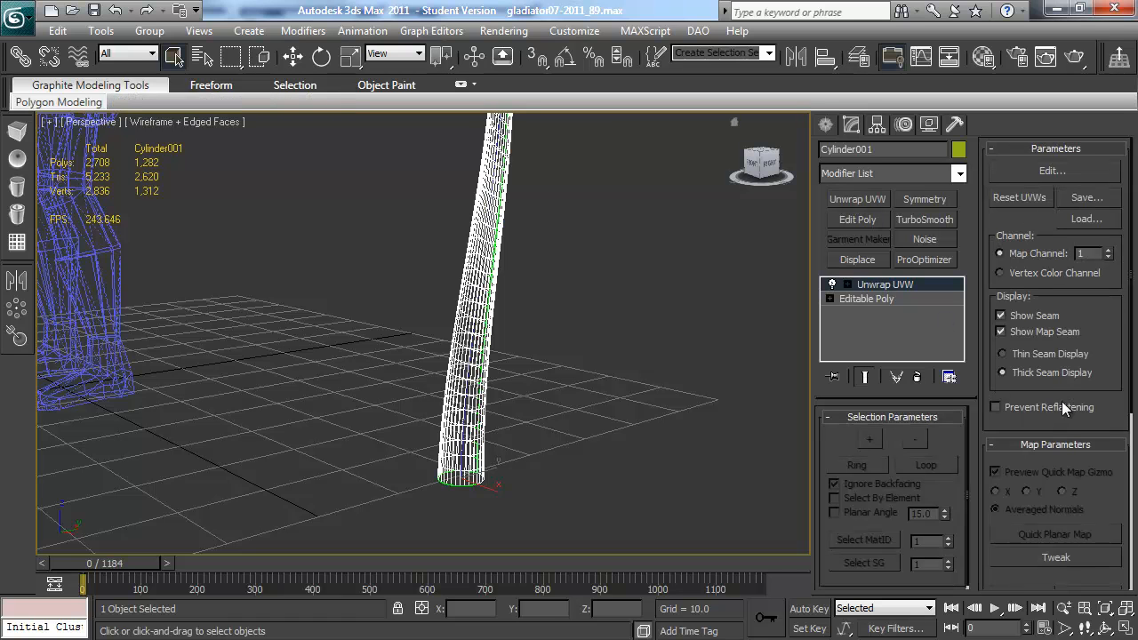
pyautogui.click(847, 284)
pyautogui.click(876, 327)
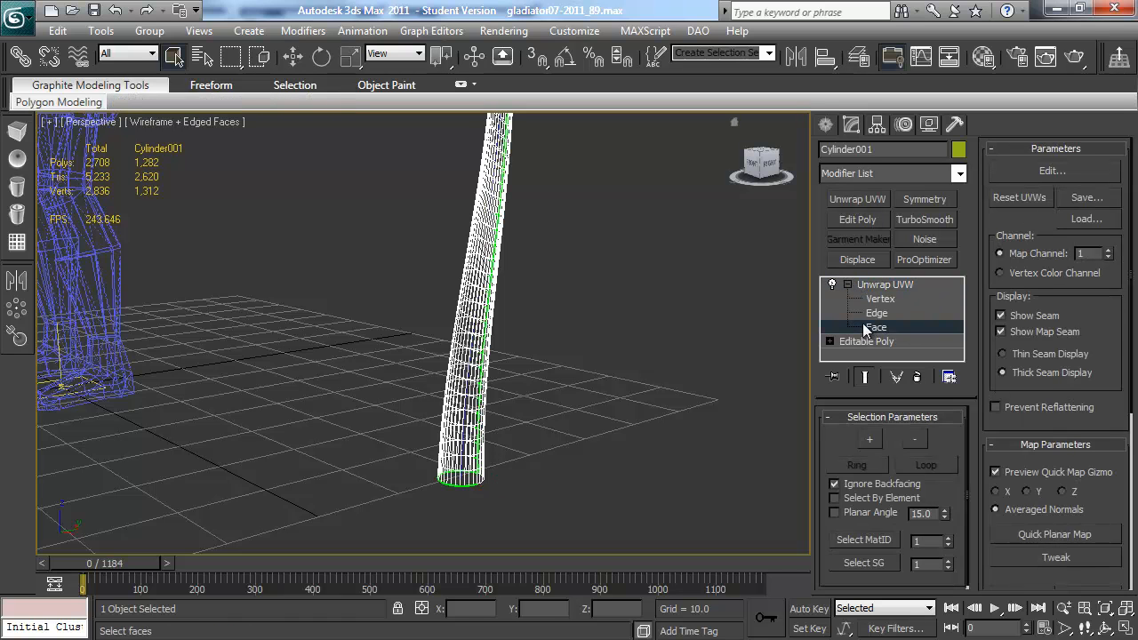
pyautogui.moveTo(1104, 377); pyautogui.dragTo(1113, 566)
pyautogui.click(1031, 169)
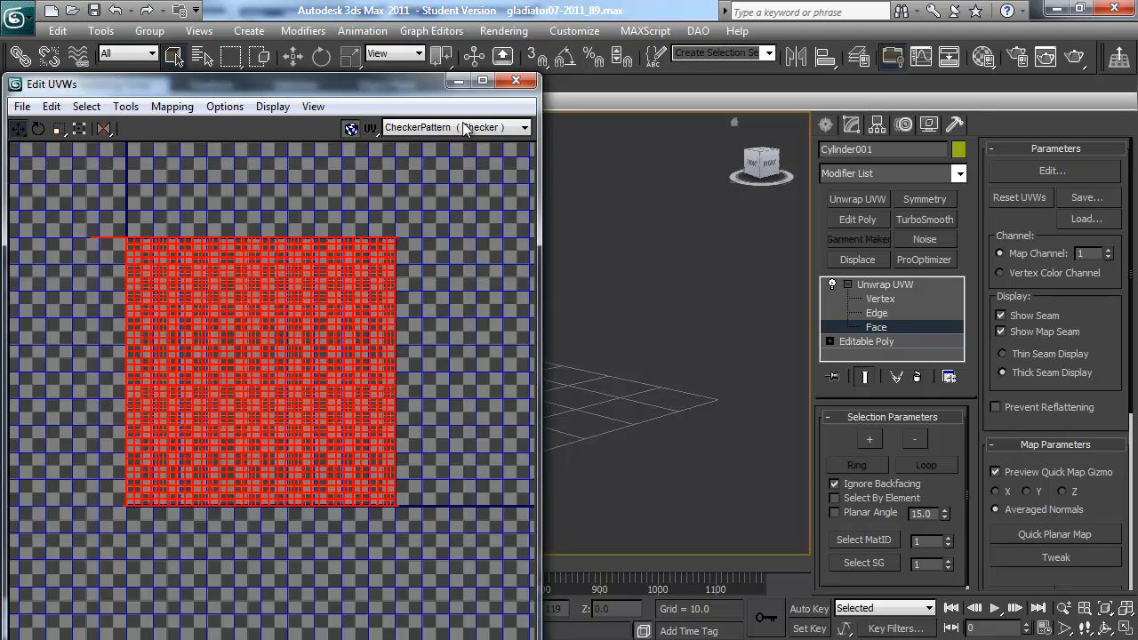
pyautogui.moveTo(533, 78); pyautogui.dragTo(400, 169)
pyautogui.moveTo(1092, 387); pyautogui.dragTo(1059, 96)
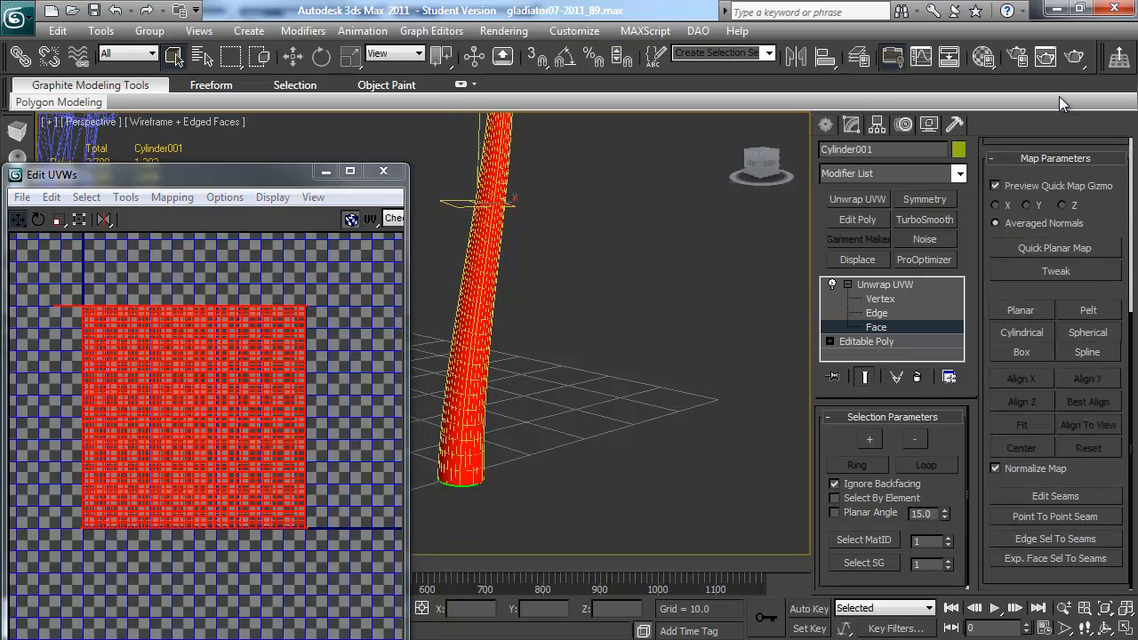
# Try circular Spline mapping on the cylinder's faces using Shape001 and examine the resulting UV layout.
pyautogui.click(1079, 351)
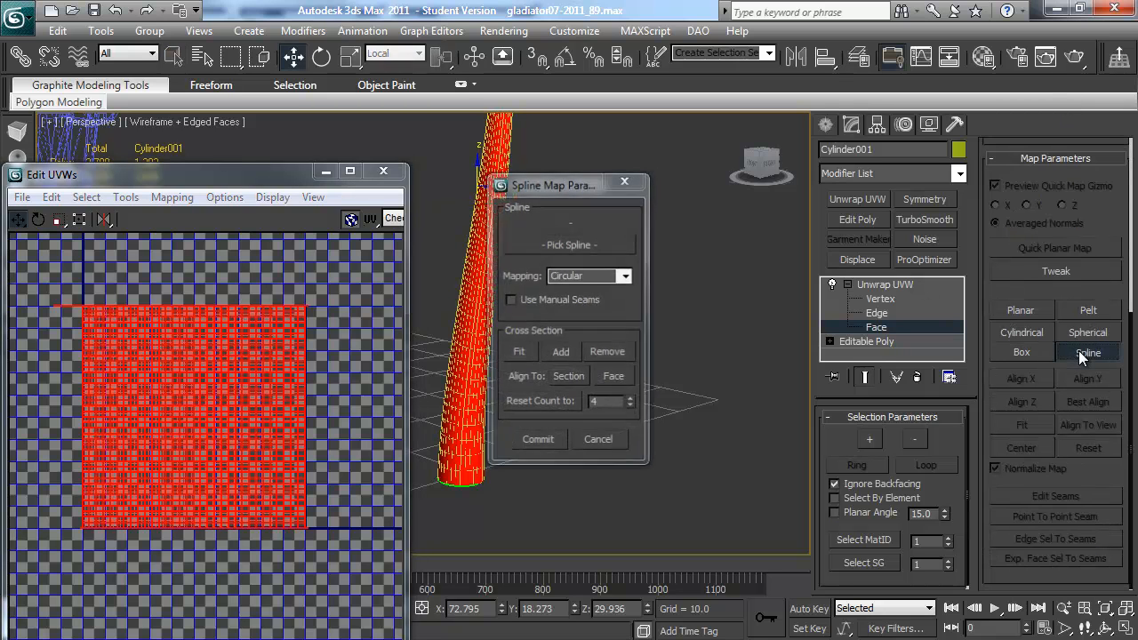
pyautogui.click(560, 244)
pyautogui.click(204, 57)
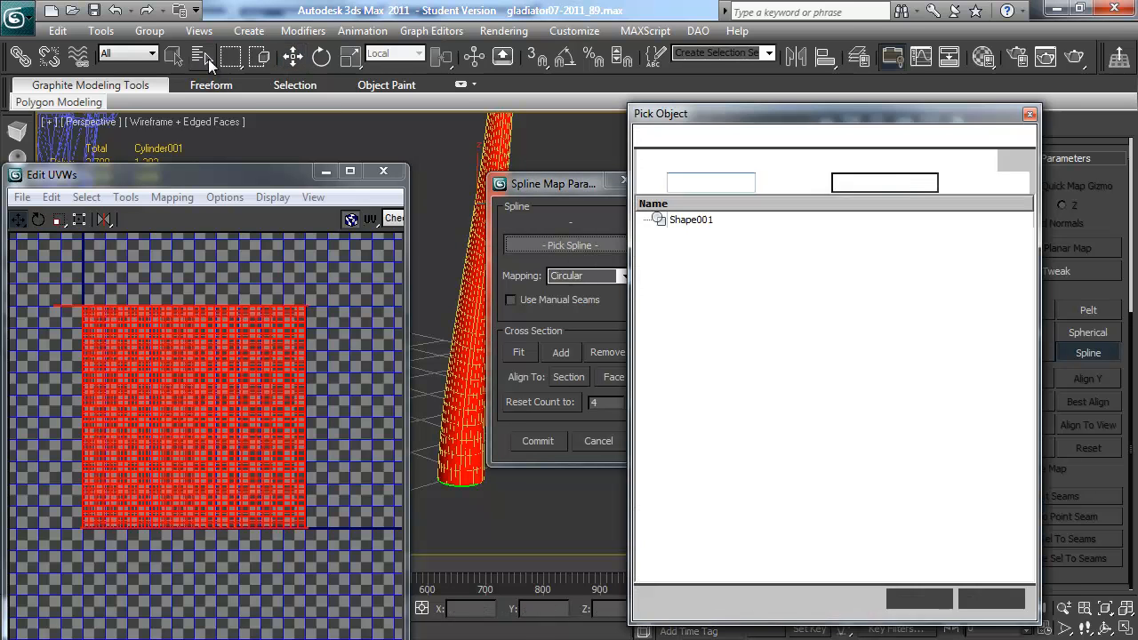
pyautogui.doubleClick(738, 222)
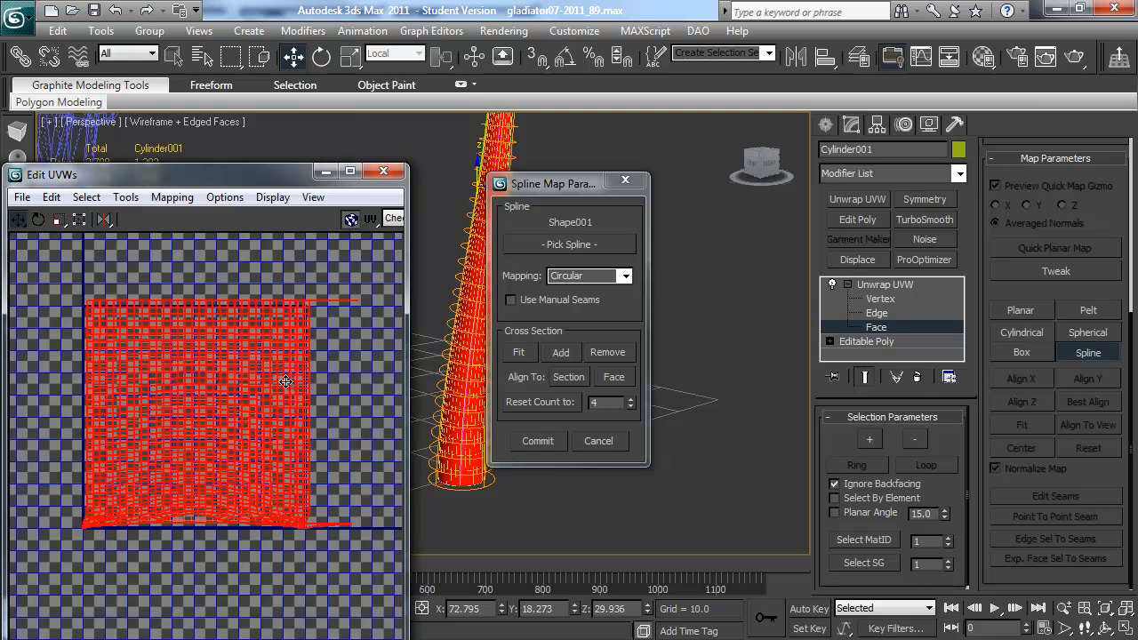
pyautogui.click(327, 382)
pyautogui.moveTo(307, 403); pyautogui.dragTo(303, 381, button='middle')
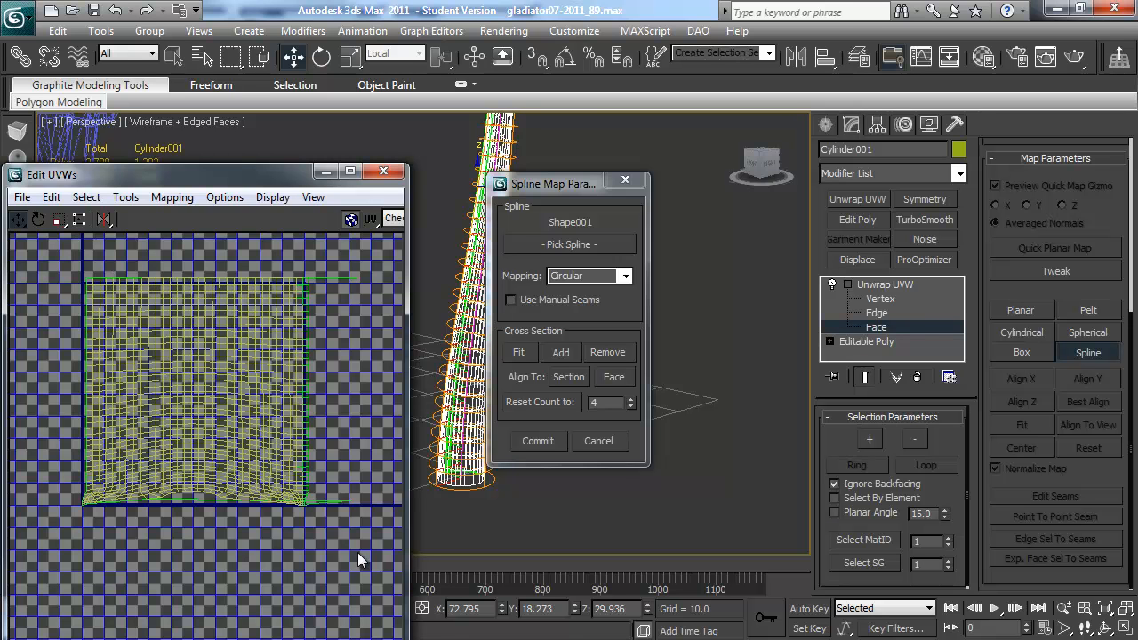
pyautogui.hotkey('ctrl', 'a')
pyautogui.click(371, 426)
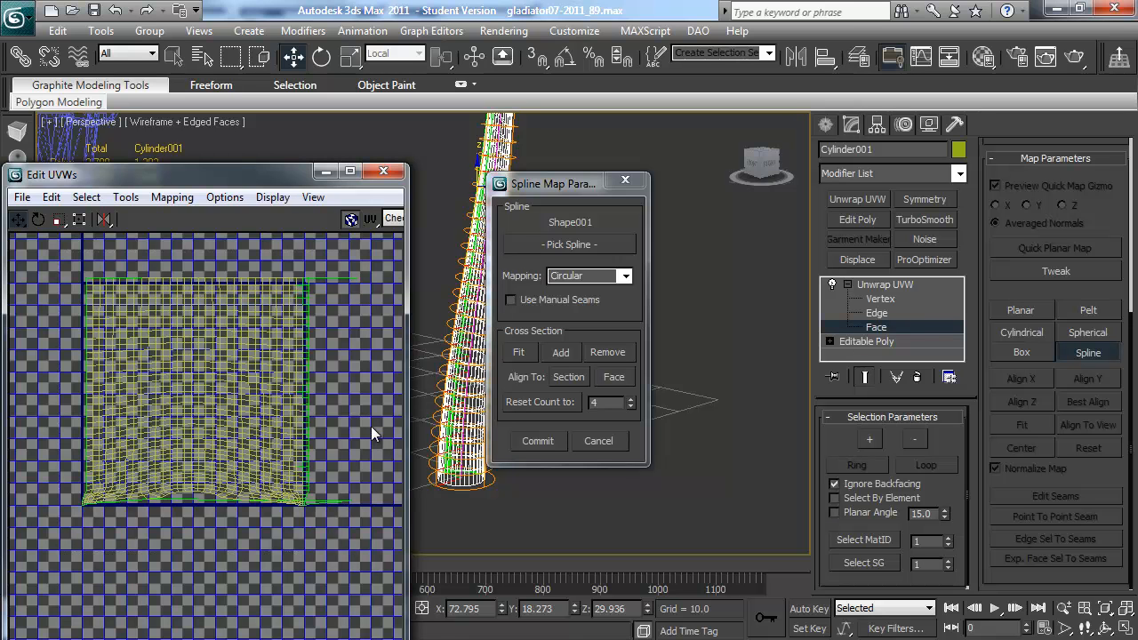
pyautogui.click(455, 385)
pyautogui.click(455, 385)
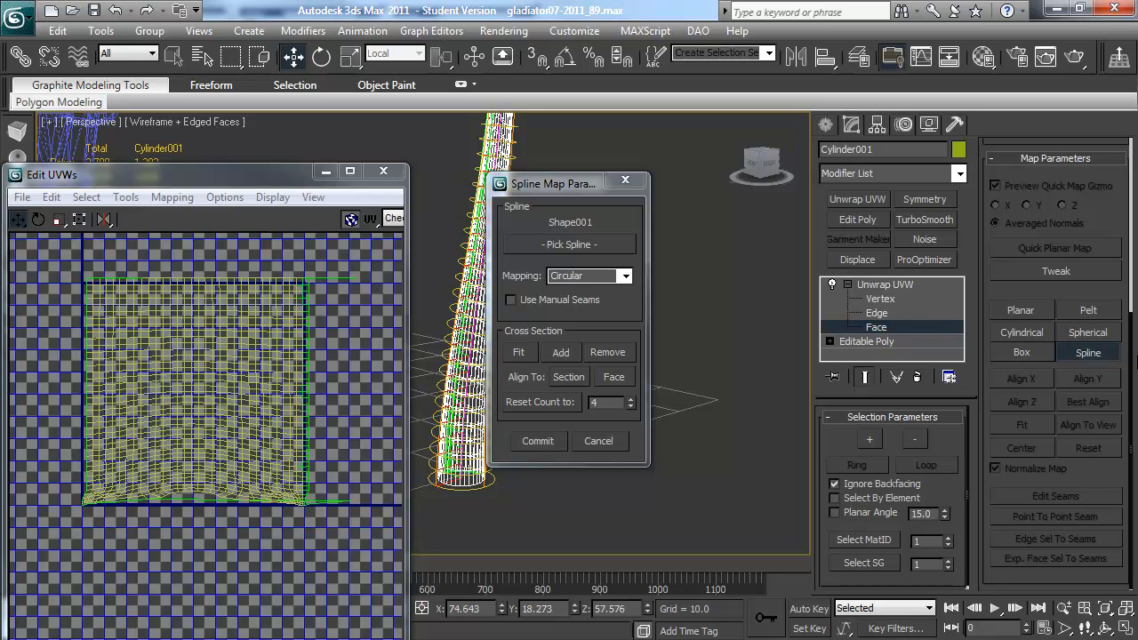
pyautogui.click(1088, 353)
# Try Cylindrical mapping on all the cylinder's faces, moving the gizmo down to the base and enlarging it around the shape.
pyautogui.hotkey('ctrl', 'a')
pyautogui.click(1031, 331)
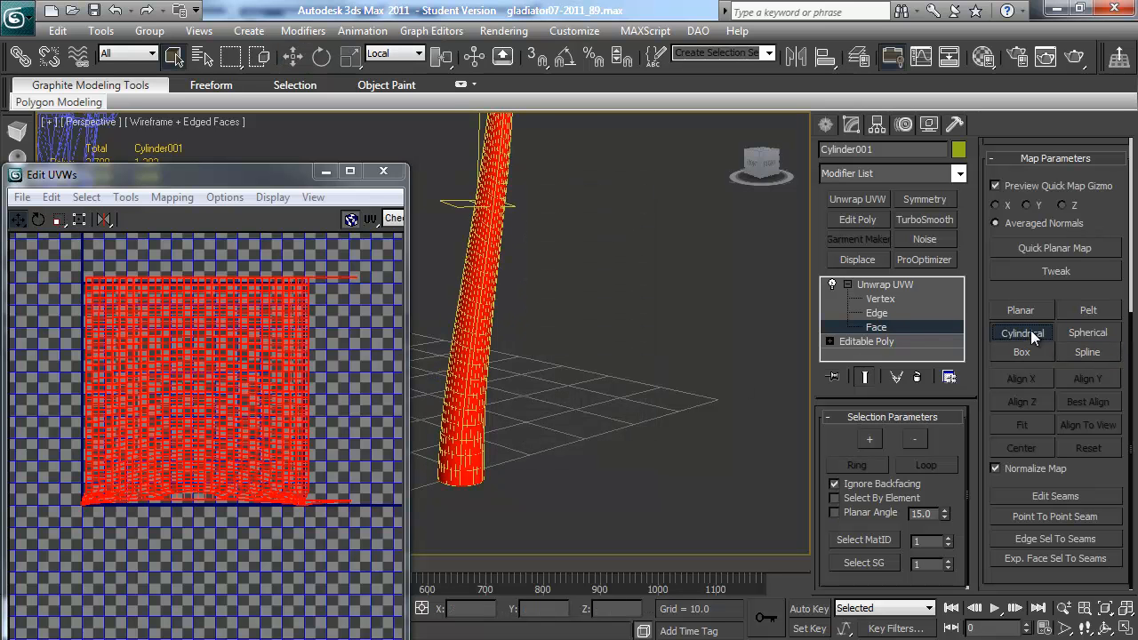
pyautogui.scroll(-4, 453, 467)
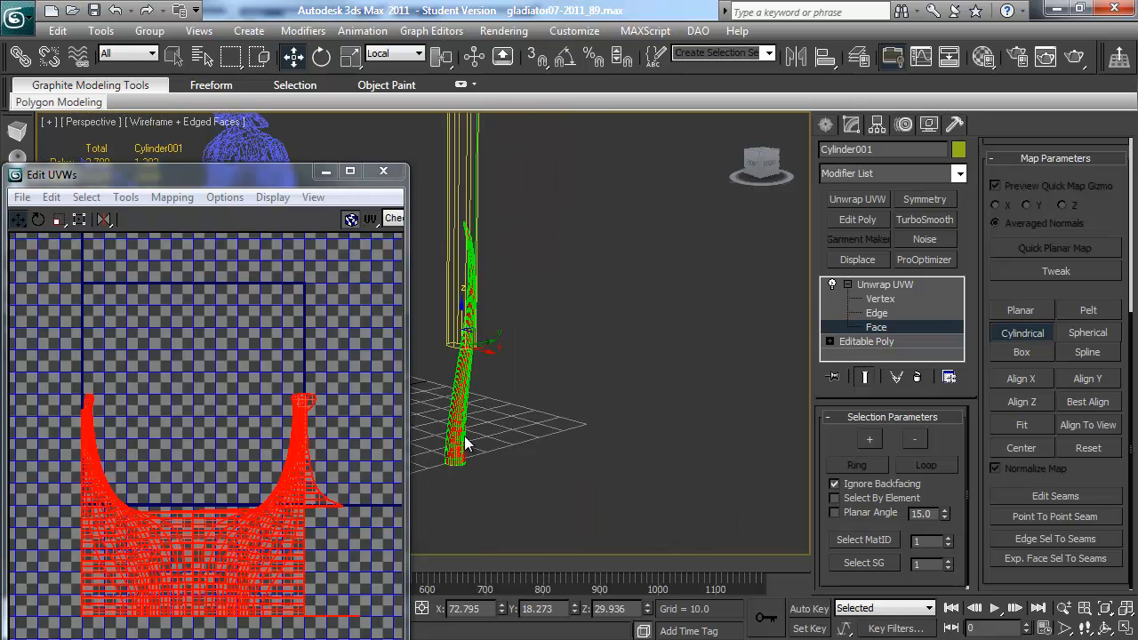
pyautogui.moveTo(467, 312); pyautogui.dragTo(486, 432)
pyautogui.keyDown('alt'); pyautogui.moveTo(513, 364); pyautogui.dragTo(507, 387, button='middle'); pyautogui.keyUp('alt')
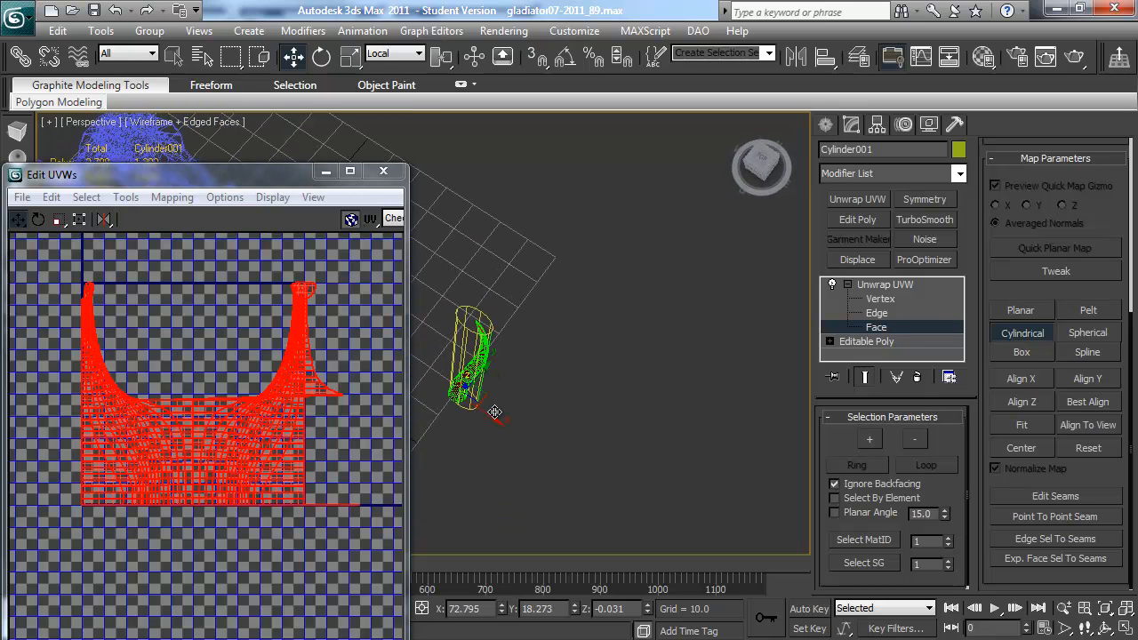
pyautogui.press('r')
pyautogui.moveTo(490, 414); pyautogui.dragTo(522, 442)
pyautogui.keyDown('alt'); pyautogui.moveTo(444, 375); pyautogui.dragTo(550, 377, button='middle'); pyautogui.keyUp('alt')
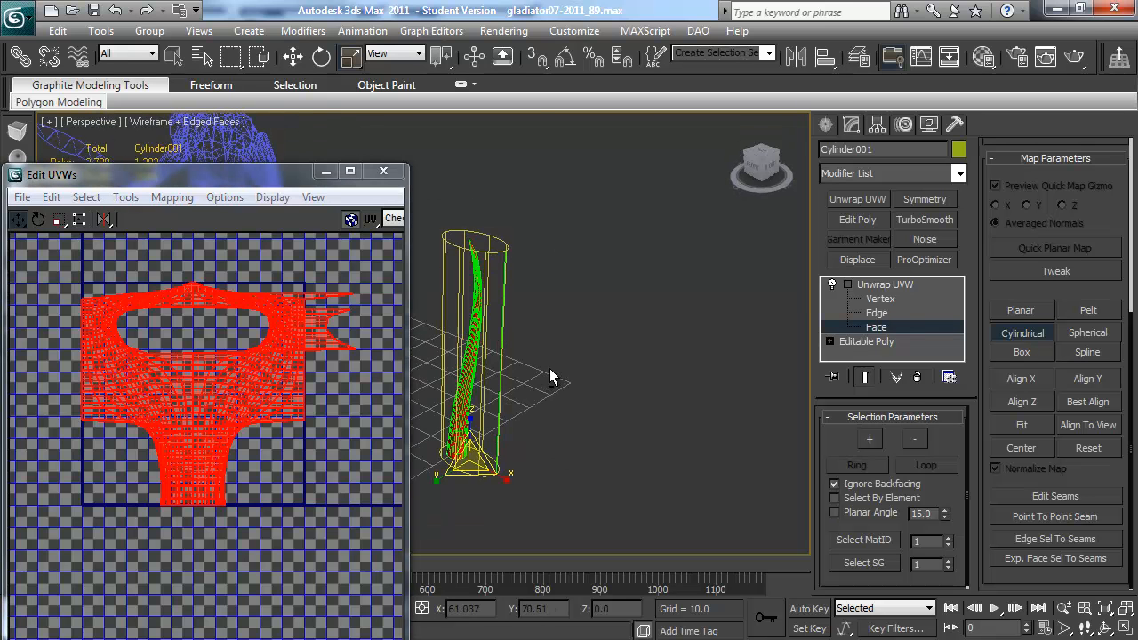
pyautogui.click(1047, 331)
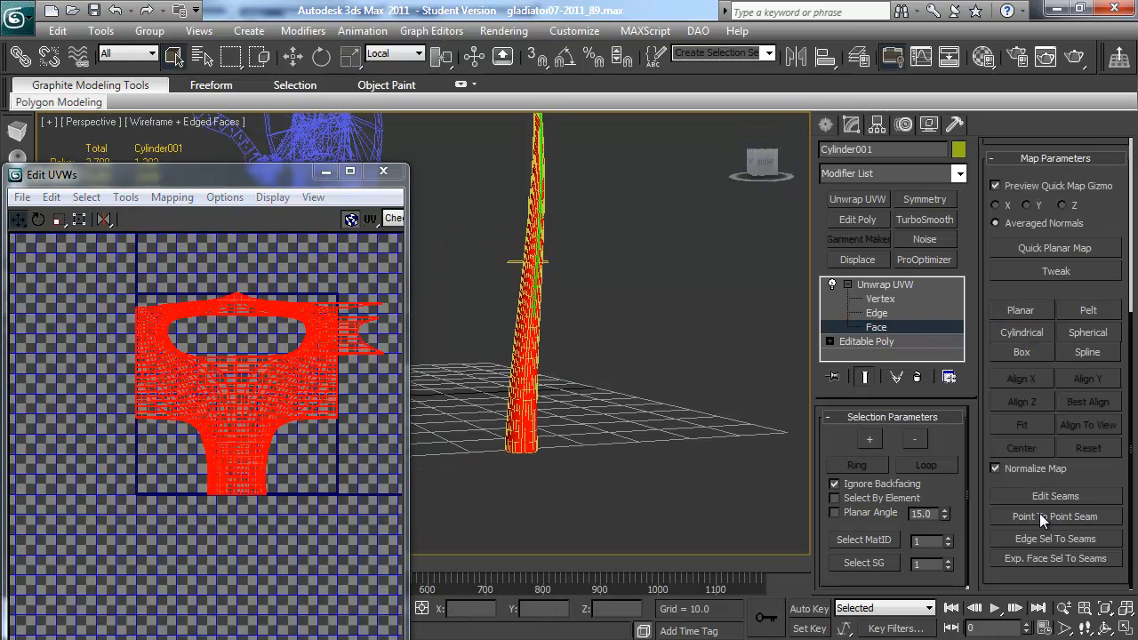
# Mark a lengthwise point-to-point seam along the curved cylinder up to near its tip.
pyautogui.click(1040, 516)
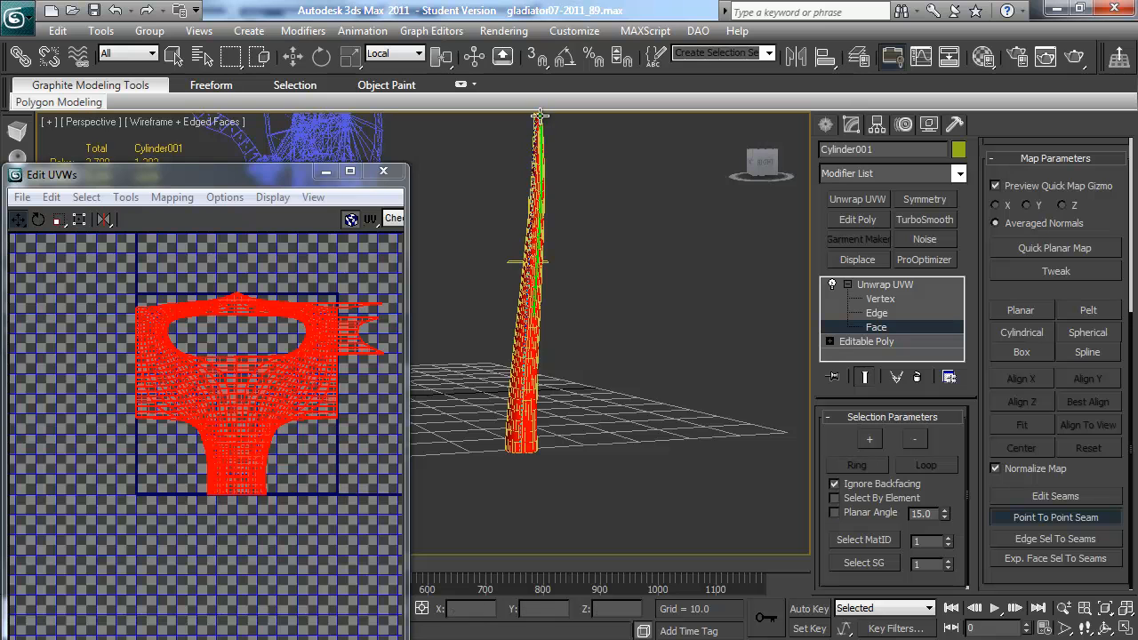
pyautogui.keyDown('alt'); pyautogui.moveTo(542, 216); pyautogui.dragTo(539, 168, button='middle'); pyautogui.keyUp('alt')
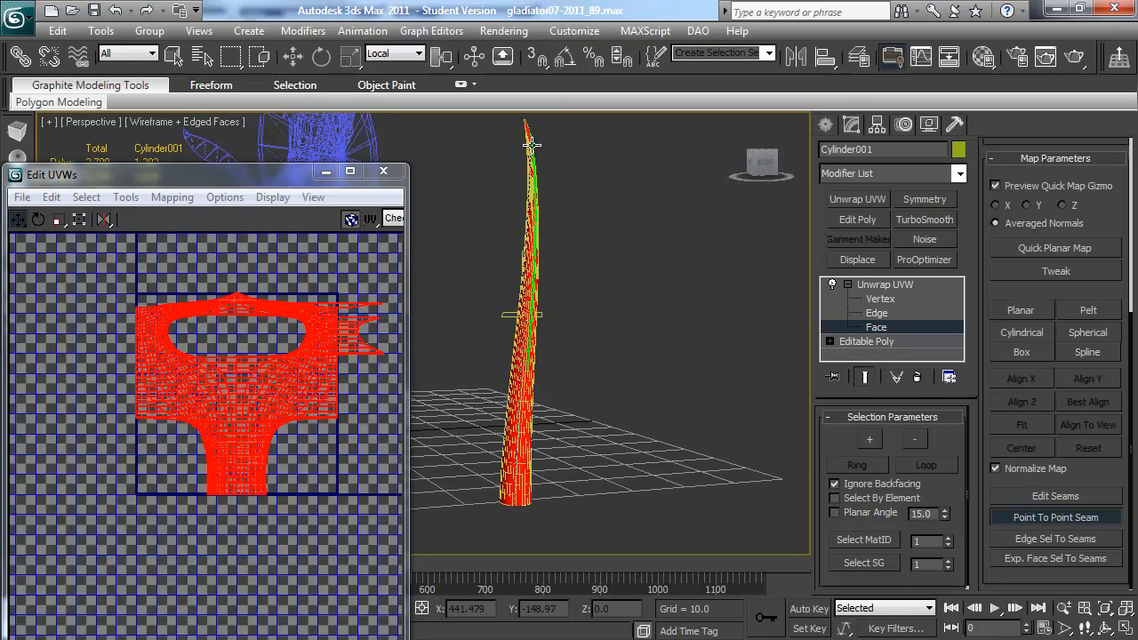
pyautogui.click(532, 144)
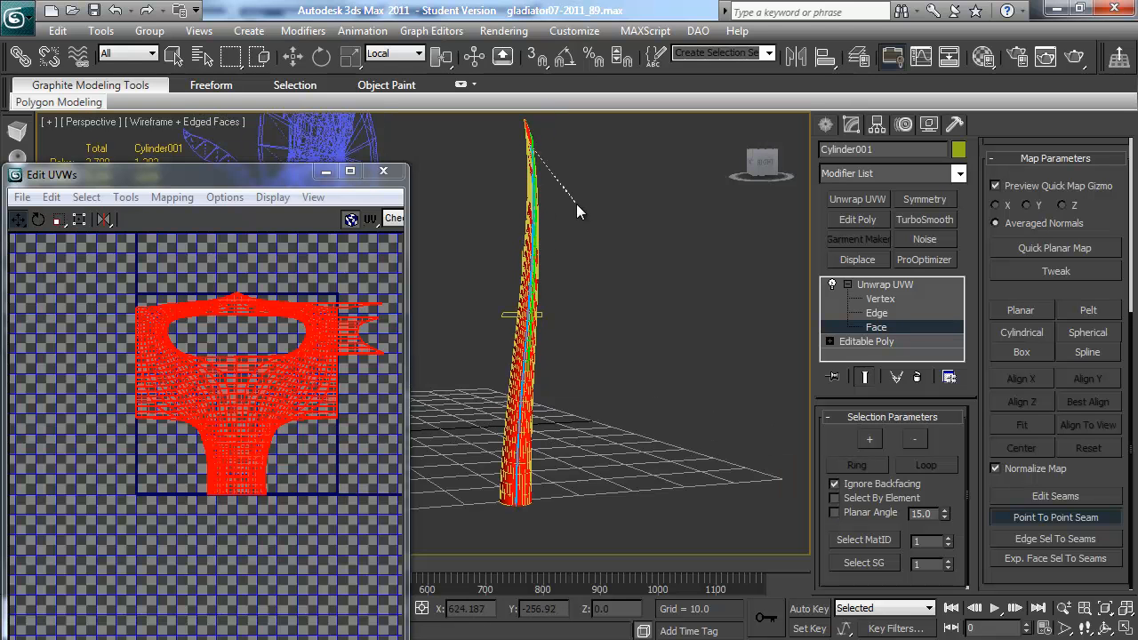
# Pelt-map the cylinder's faces, running the pelt simulation and committing the stretched layout.
pyautogui.click(1088, 310)
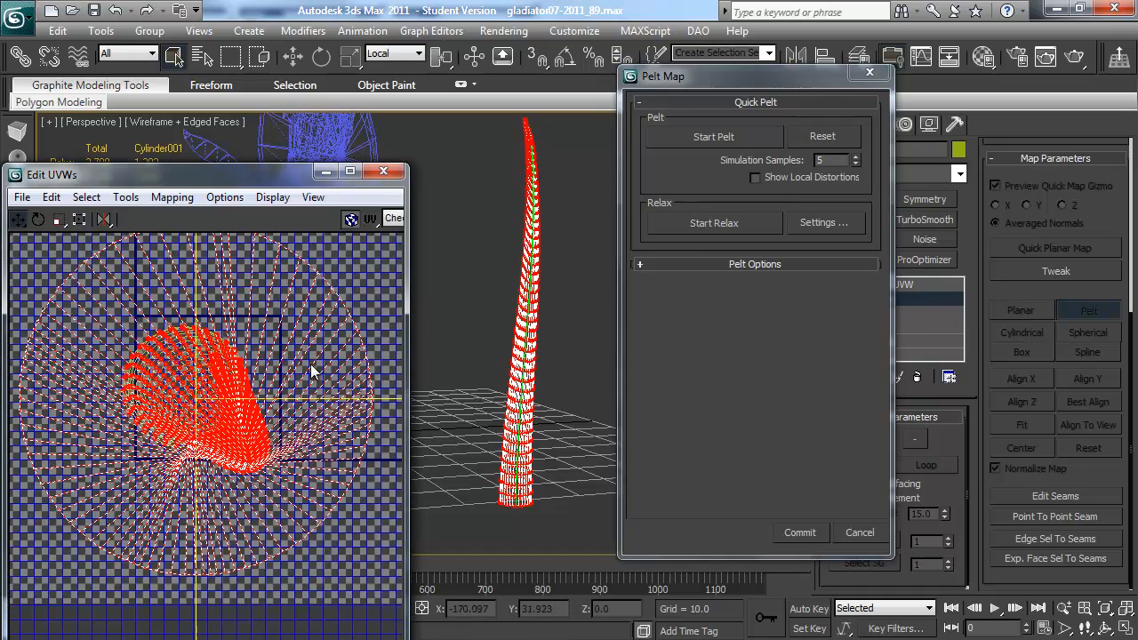
pyautogui.click(739, 142)
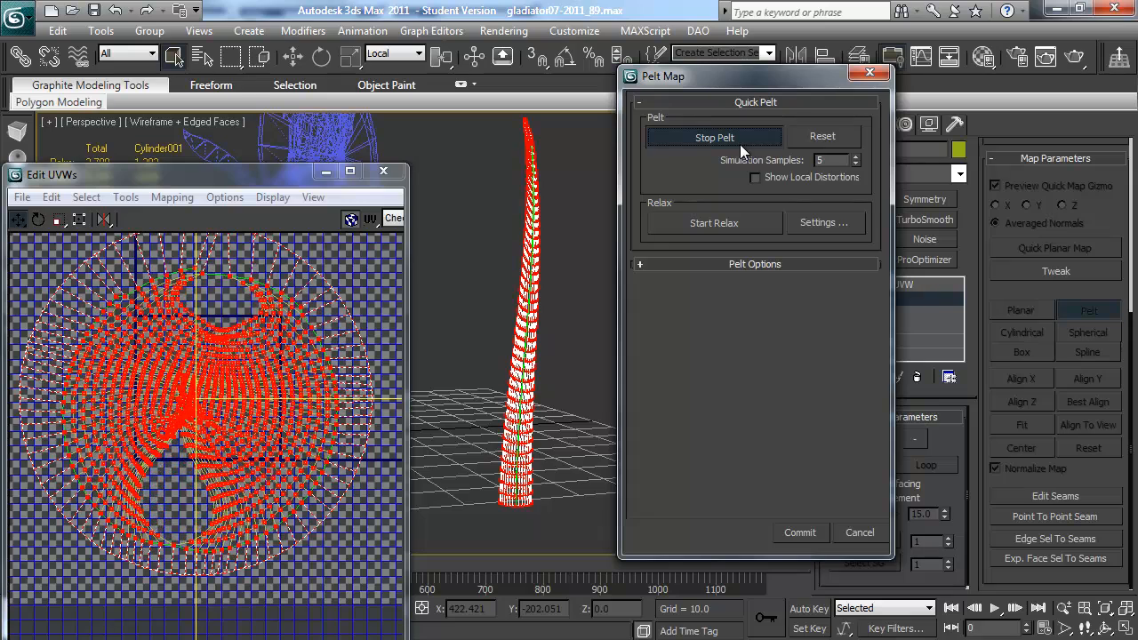
pyautogui.click(740, 140)
pyautogui.click(820, 533)
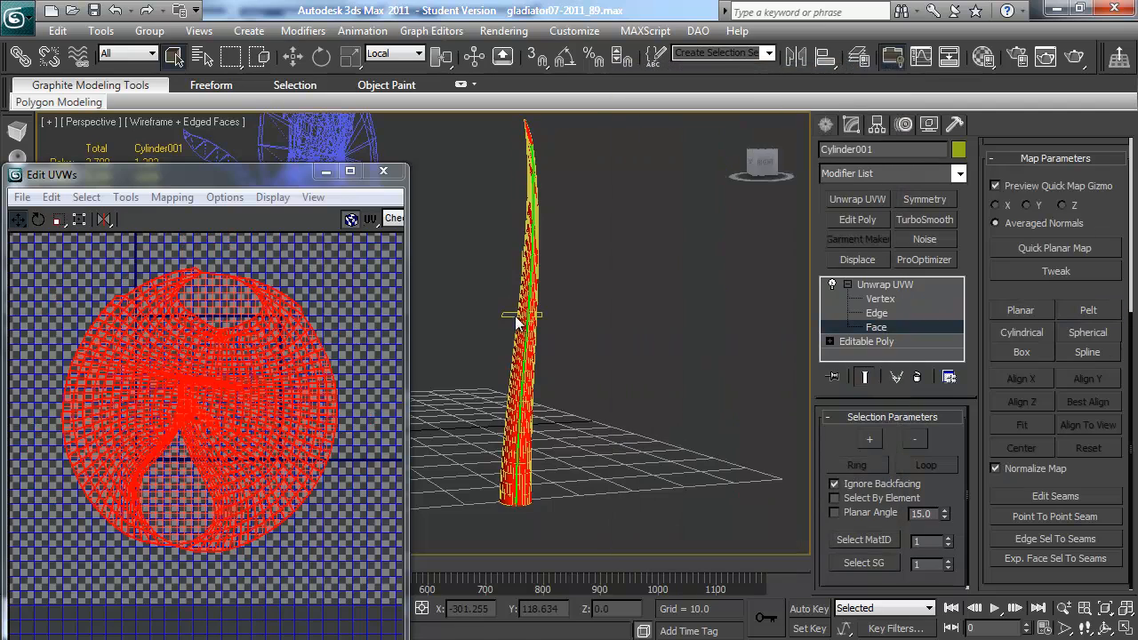
# Close the UV editor and delete the demonstration cylinder.
pyautogui.click(384, 171)
pyautogui.keyDown('alt'); pyautogui.moveTo(472, 445); pyautogui.dragTo(588, 444, button='middle'); pyautogui.keyUp('alt')
pyautogui.keyDown('alt'); pyautogui.moveTo(571, 313); pyautogui.dragTo(590, 394, button='middle'); pyautogui.keyUp('alt')
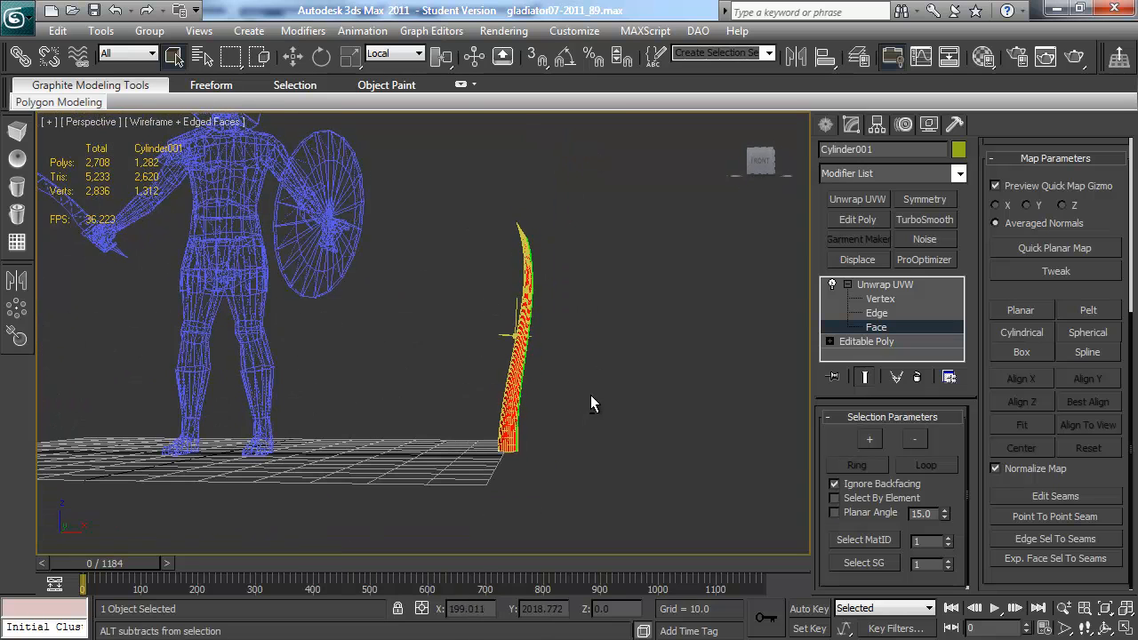
pyautogui.click(827, 126)
pyautogui.press('Delete')
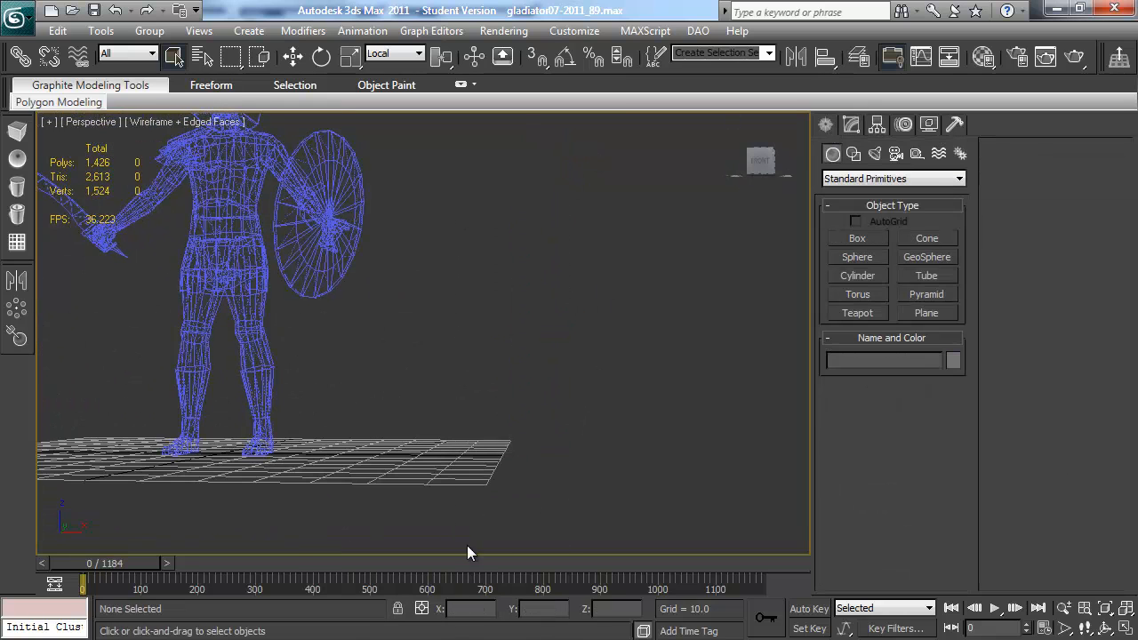
# Select the gladiator for modifying and switch the viewport from wireframe to smooth shading.
pyautogui.press('z')
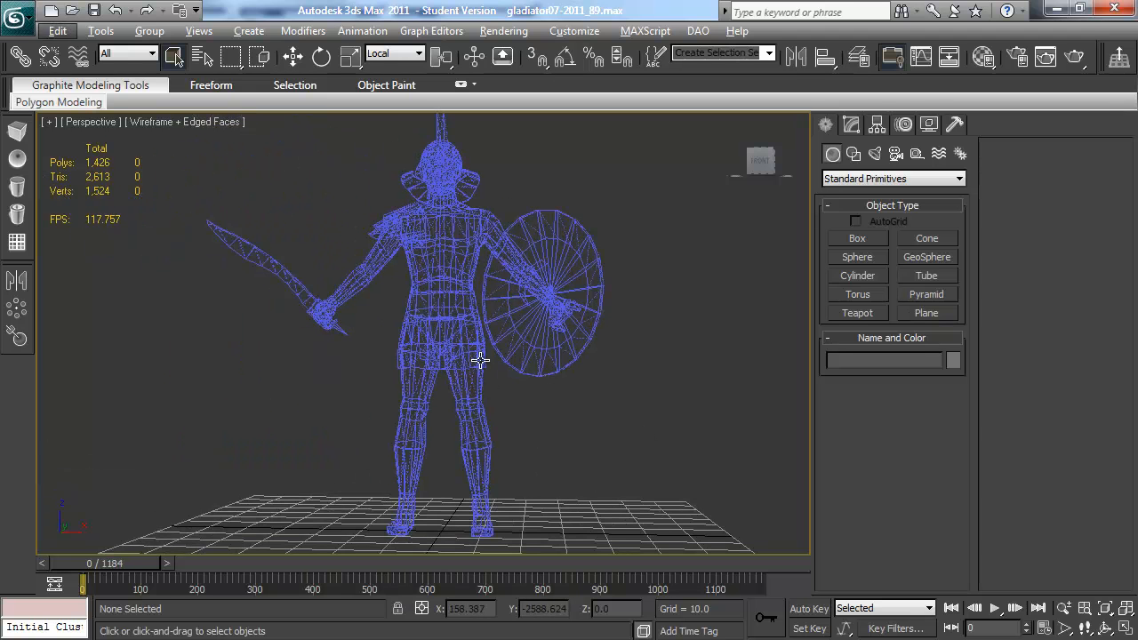
pyautogui.click(471, 348)
pyautogui.click(849, 126)
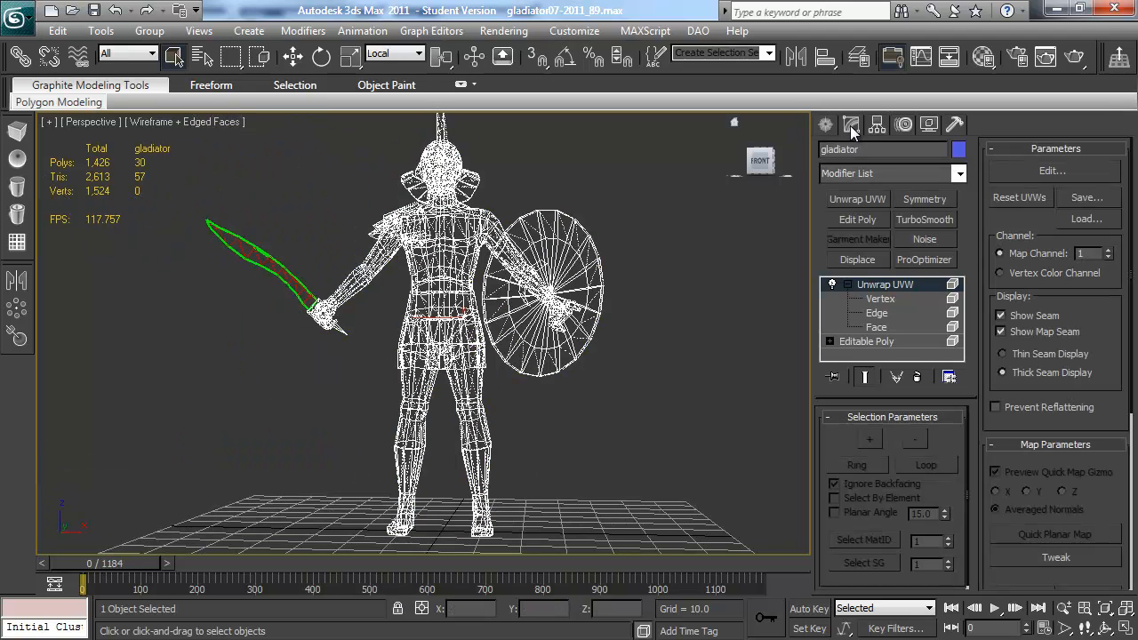
pyautogui.keyDown('alt'); pyautogui.moveTo(509, 226); pyautogui.dragTo(541, 251, button='middle'); pyautogui.keyUp('alt')
pyautogui.press('F3')
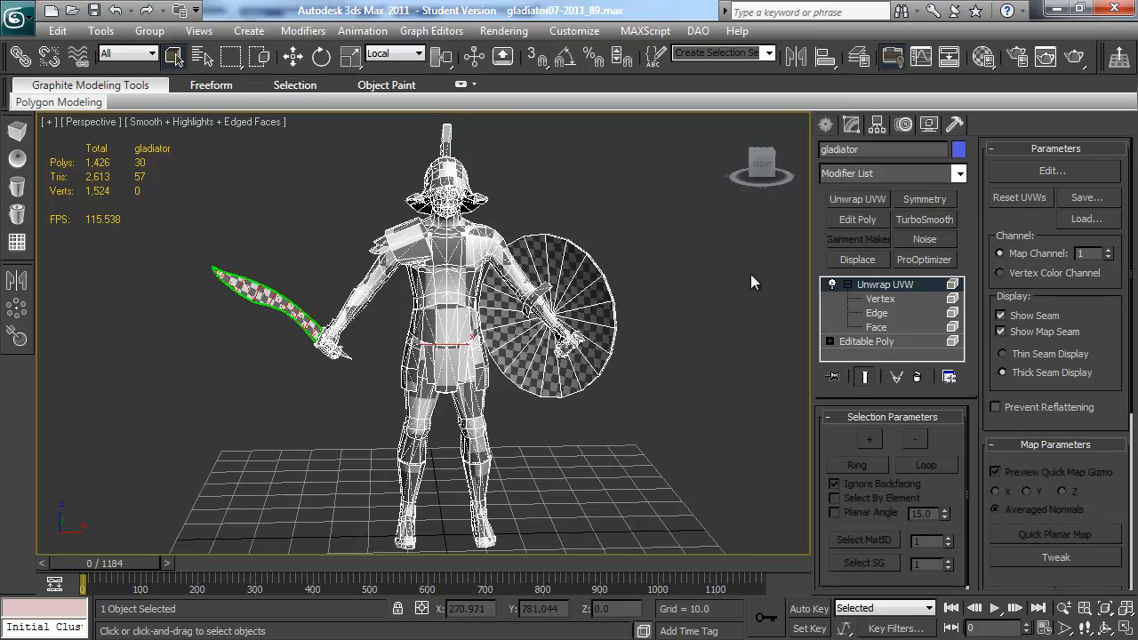
# Select the gladiator's bare upper body, with head and arms, as an element of the Editable Poly.
pyautogui.click(863, 342)
pyautogui.click(932, 436)
pyautogui.doubleClick(447, 327)
pyautogui.doubleClick(449, 298)
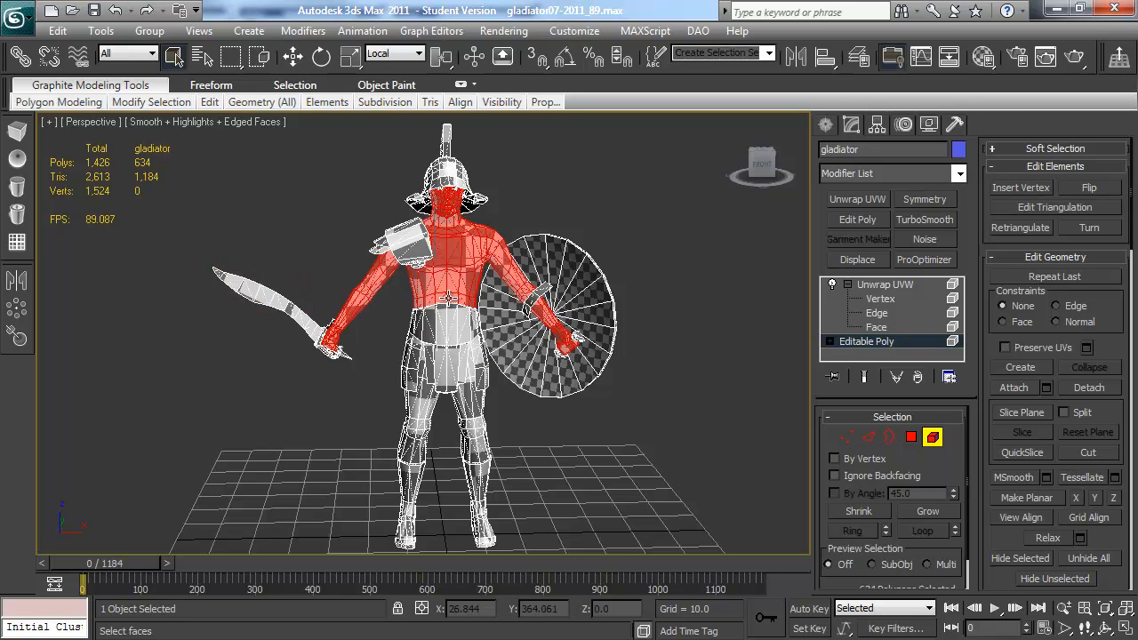
# Hide all of the gladiator's geometry except the upper body element and clear the selection.
pyautogui.moveTo(460, 275)
pyautogui.keyDown('alt'); pyautogui.mouseDown(button='middle')
pyautogui.moveTo(464, 298)
pyautogui.moveTo(434, 274)
pyautogui.moveTo(466, 289)
pyautogui.mouseUp(button='middle'); pyautogui.keyUp('alt')
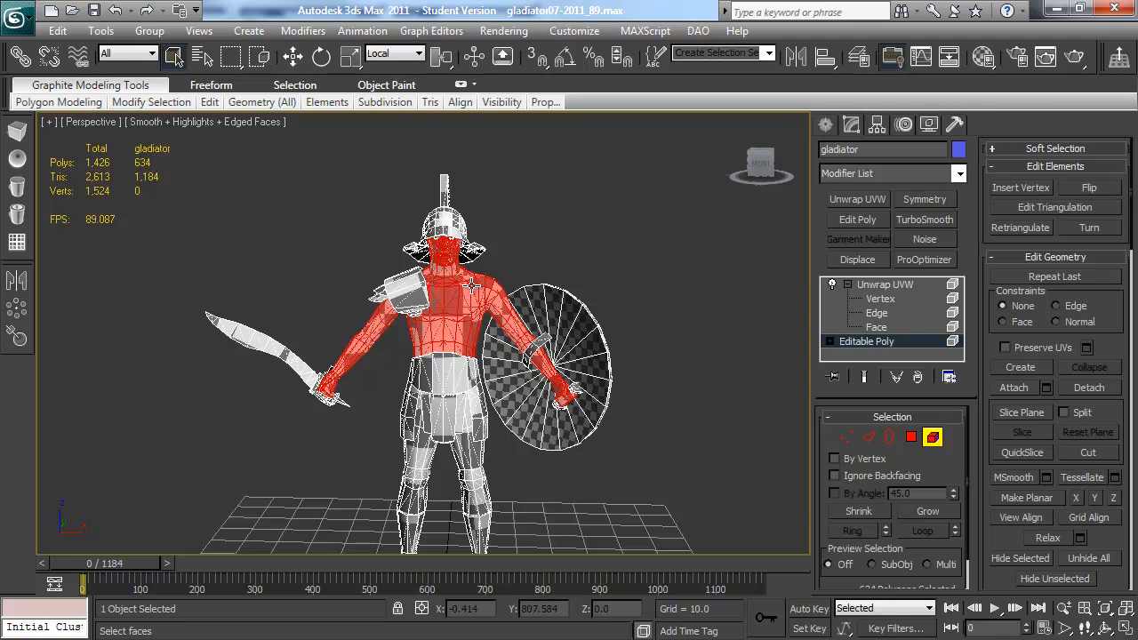
pyautogui.scroll(2, 470, 286)
pyautogui.scroll(4, 470, 288)
pyautogui.rightClick(465, 295)
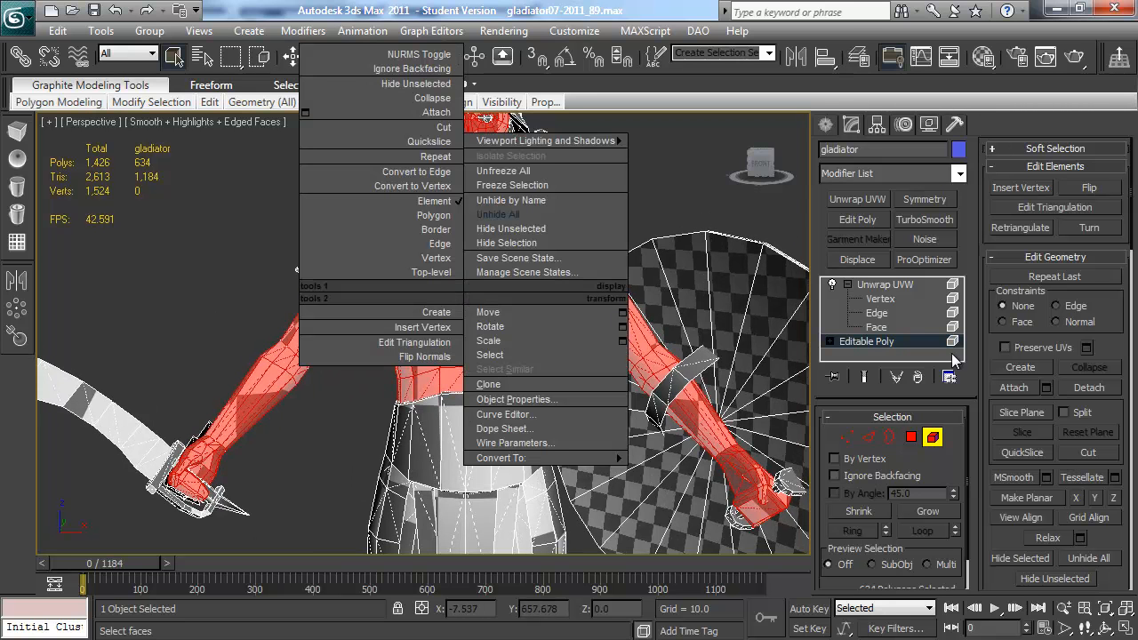
pyautogui.click(1121, 353)
pyautogui.scroll(-3, 1111, 347)
pyautogui.scroll(3, 1093, 338)
pyautogui.scroll(-5, 1067, 329)
pyautogui.scroll(-1, 1066, 338)
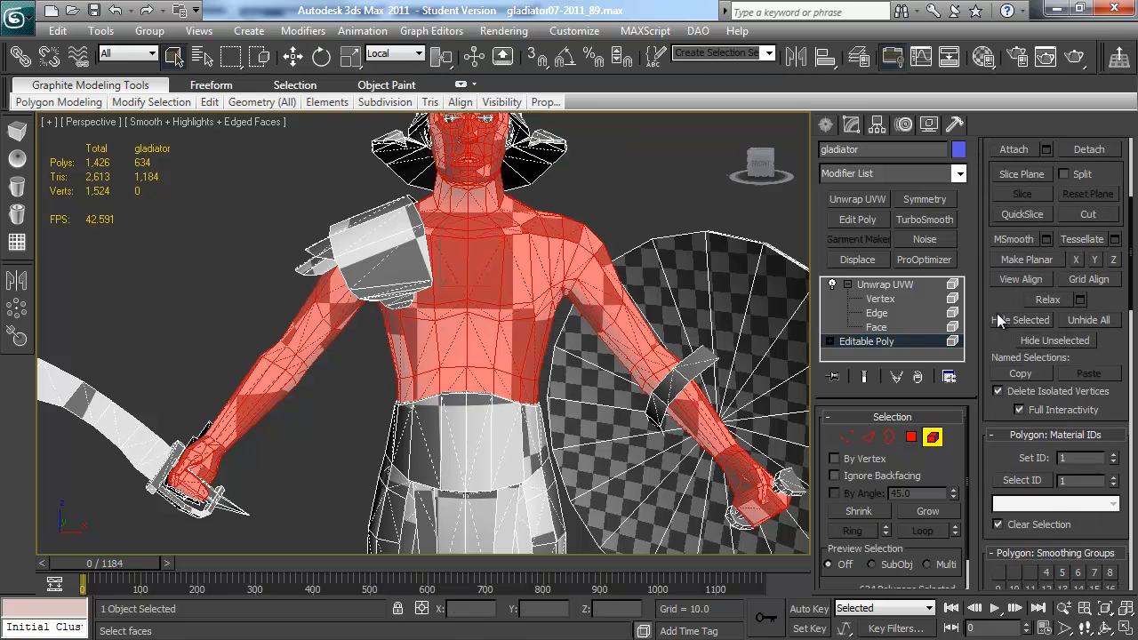
pyautogui.click(1058, 339)
pyautogui.moveTo(658, 300)
pyautogui.mouseDown(button='middle')
pyautogui.moveTo(627, 315)
pyautogui.moveTo(655, 310)
pyautogui.mouseUp(button='middle')
pyautogui.click(670, 304)
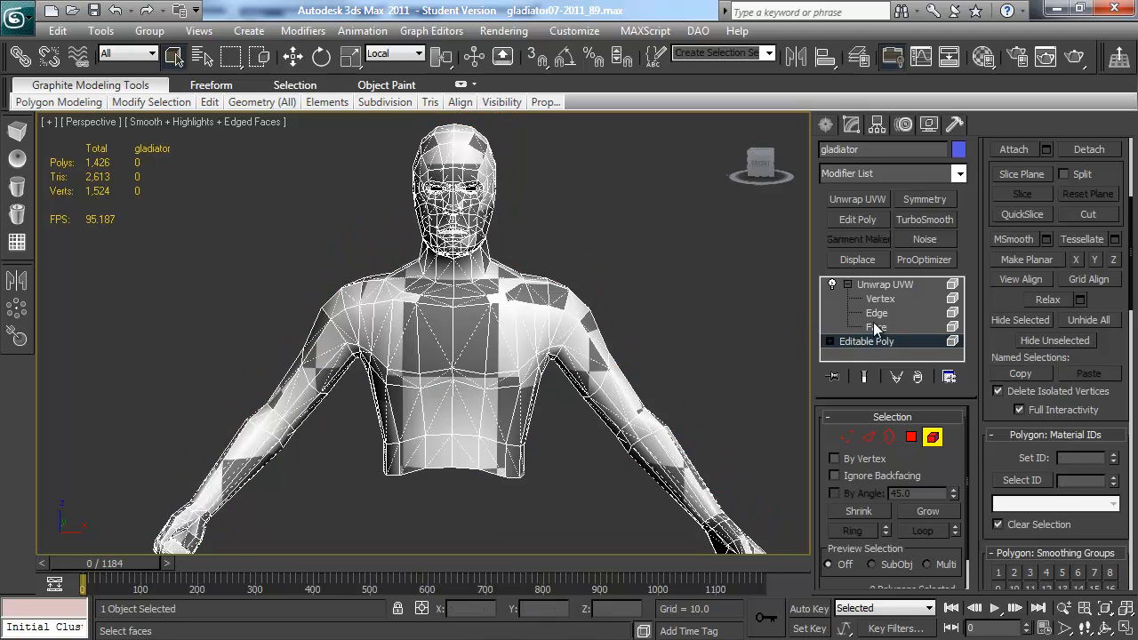
# Collapse the gladiator's Unwrap UVW modifier into the Editable Poly.
pyautogui.click(882, 284)
pyautogui.rightClick(882, 284)
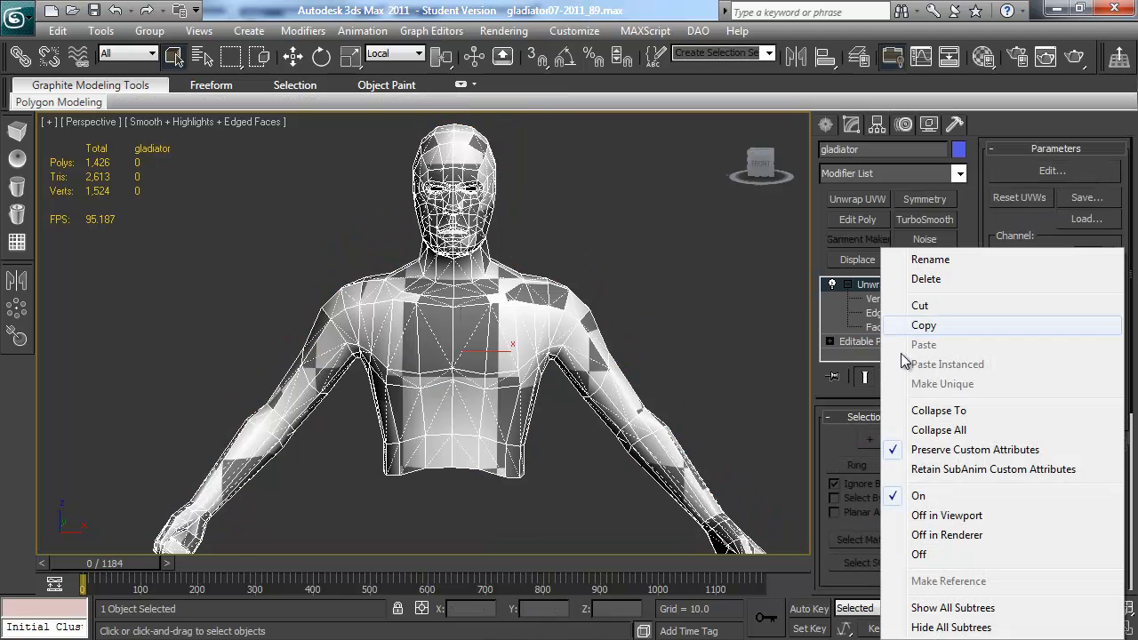
pyautogui.click(925, 407)
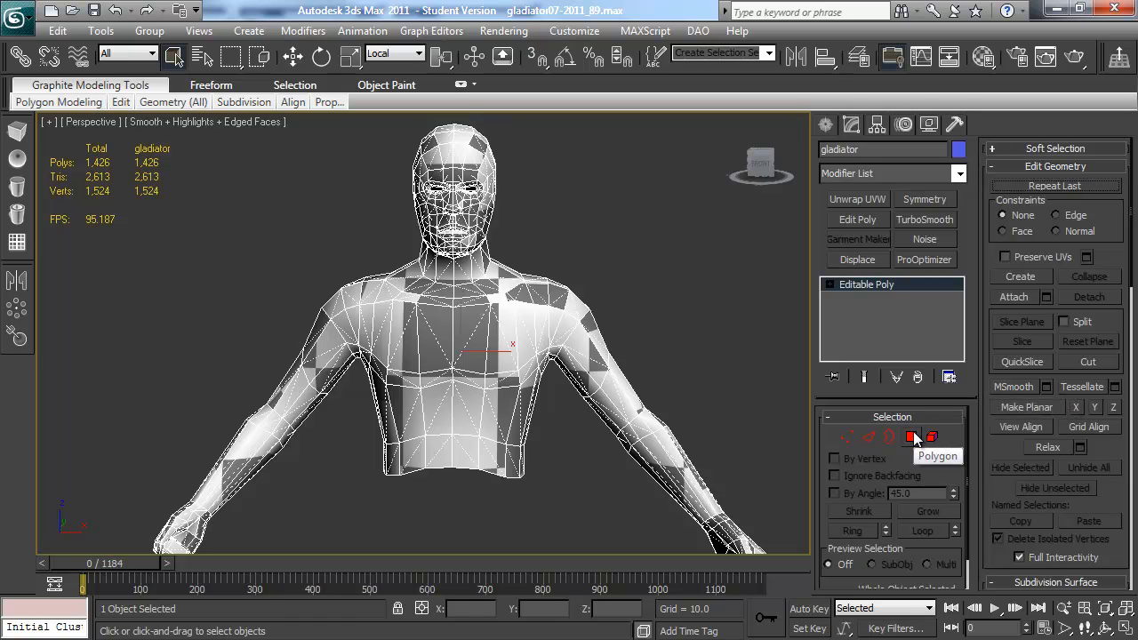
# Add a new Unwrap UVW modifier to the gladiator and enter its Face level.
pyautogui.click(871, 200)
pyautogui.moveTo(1086, 413); pyautogui.dragTo(968, 165)
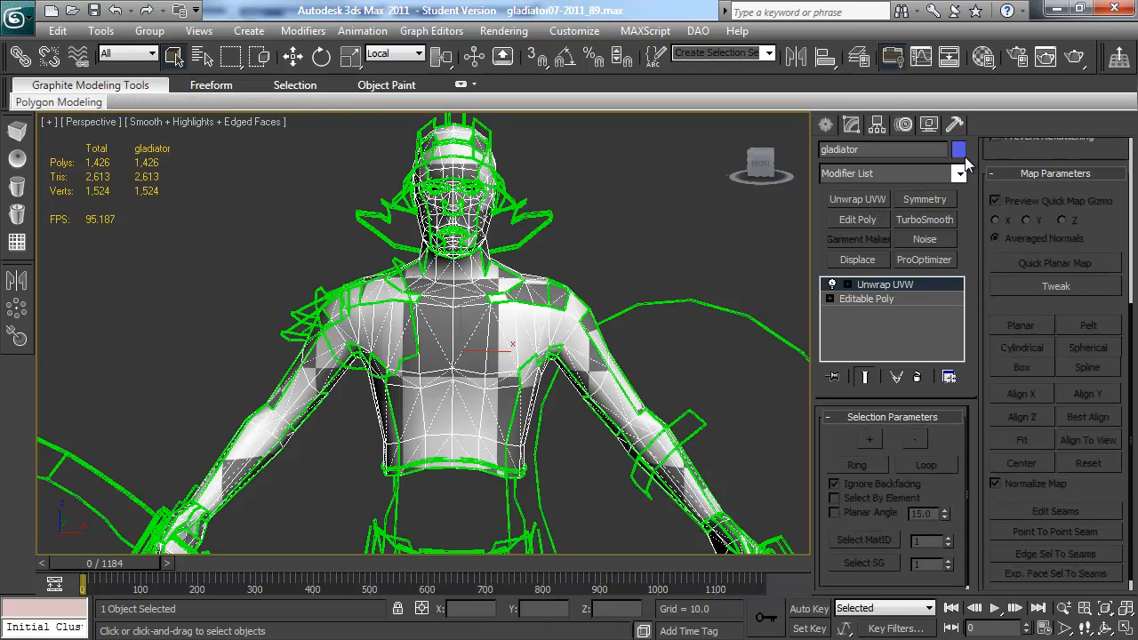
pyautogui.click(847, 285)
pyautogui.click(874, 328)
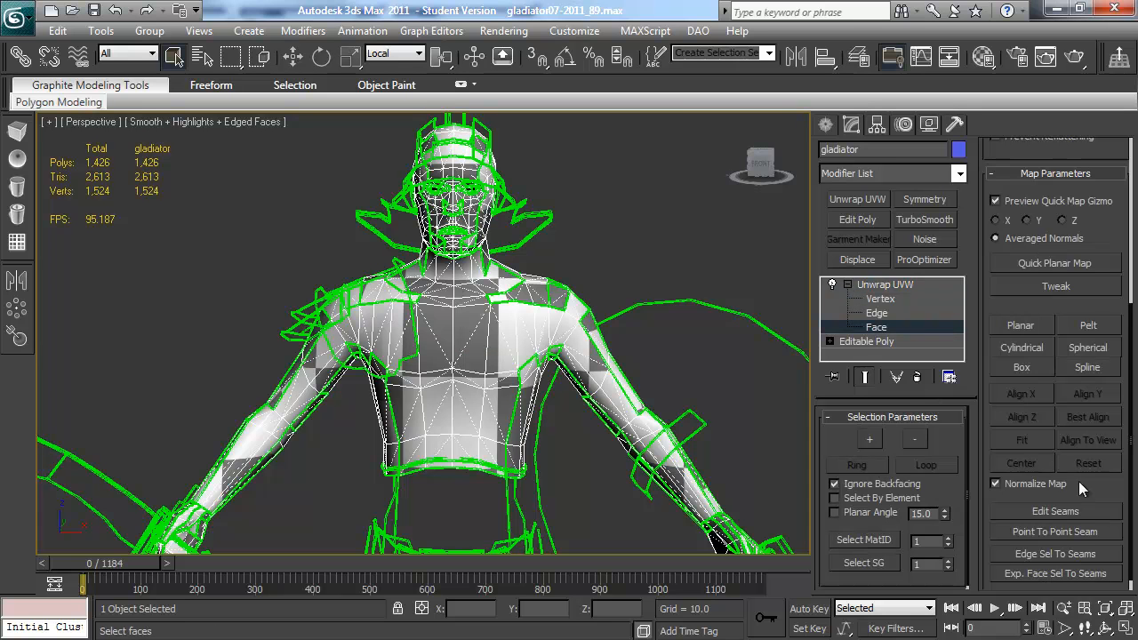
# Turn off the green map seam display in the Unwrap UVW modifier.
pyautogui.moveTo(1090, 311); pyautogui.dragTo(1089, 297)
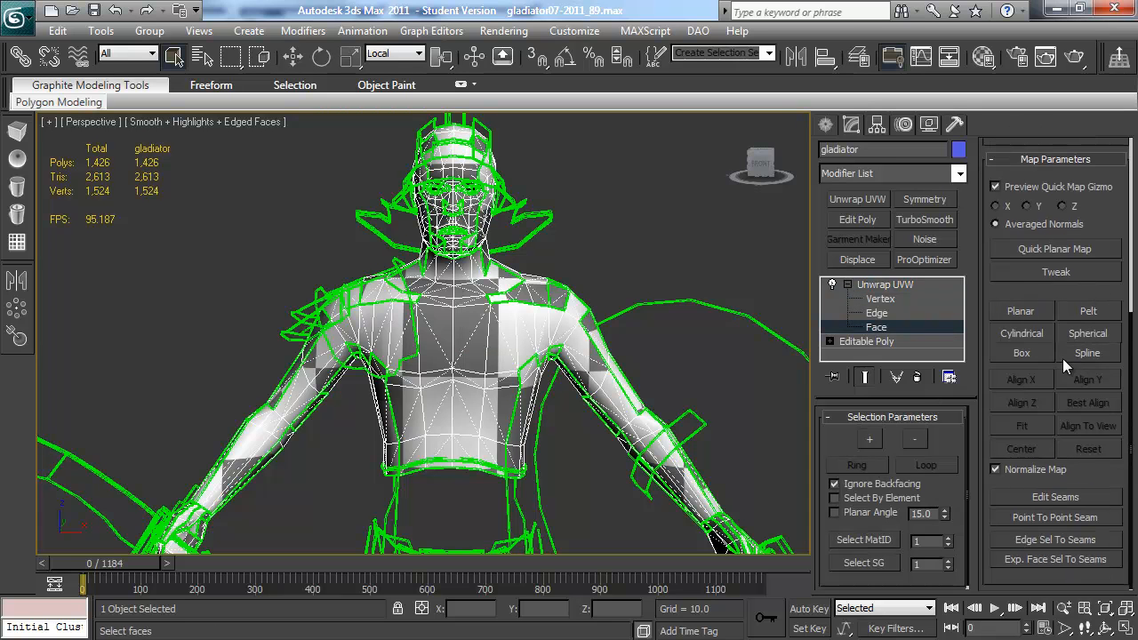
pyautogui.moveTo(492, 354); pyautogui.dragTo(533, 272, button='middle')
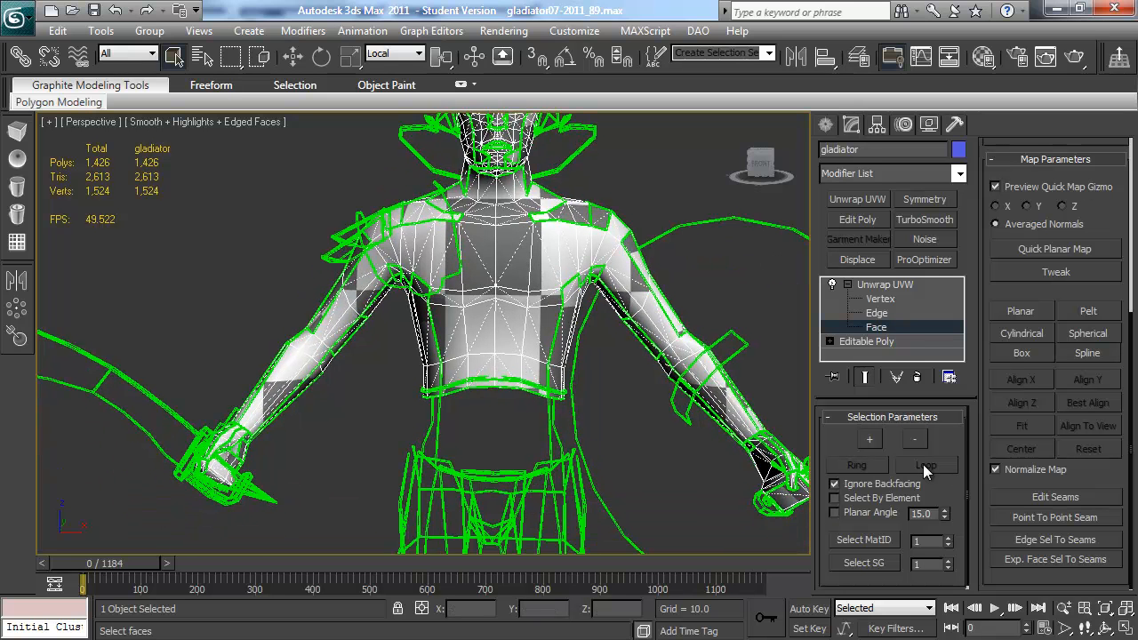
pyautogui.moveTo(1106, 208); pyautogui.dragTo(1093, 489)
pyautogui.click(1044, 329)
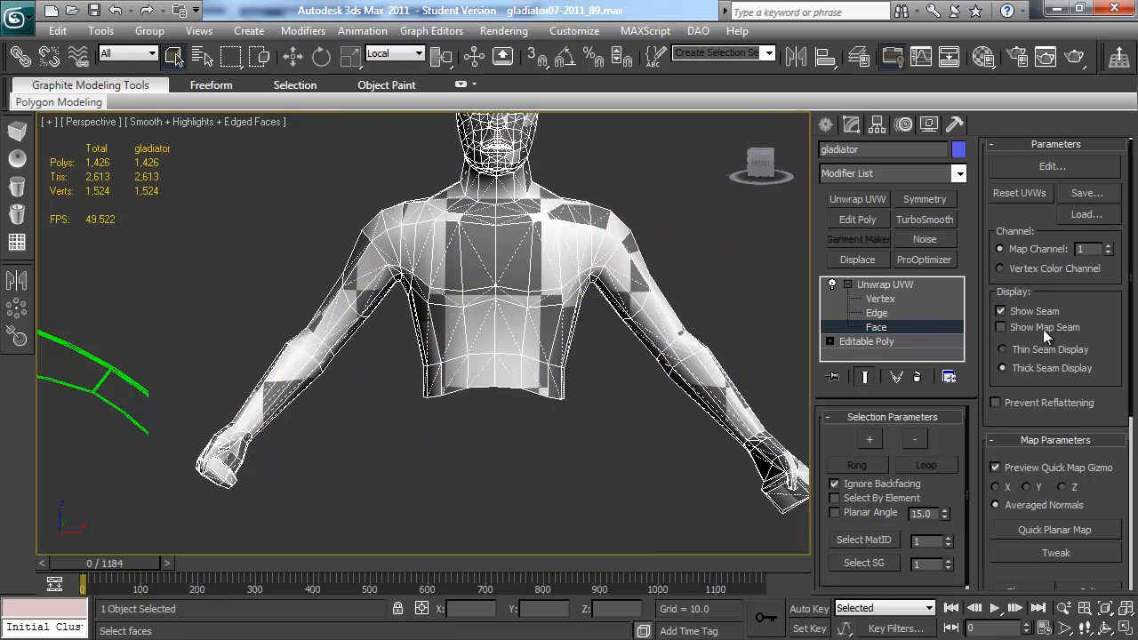
# Mark a closed point-to-point seam around the base of the gladiator's neck.
pyautogui.moveTo(1094, 462); pyautogui.dragTo(1031, 194)
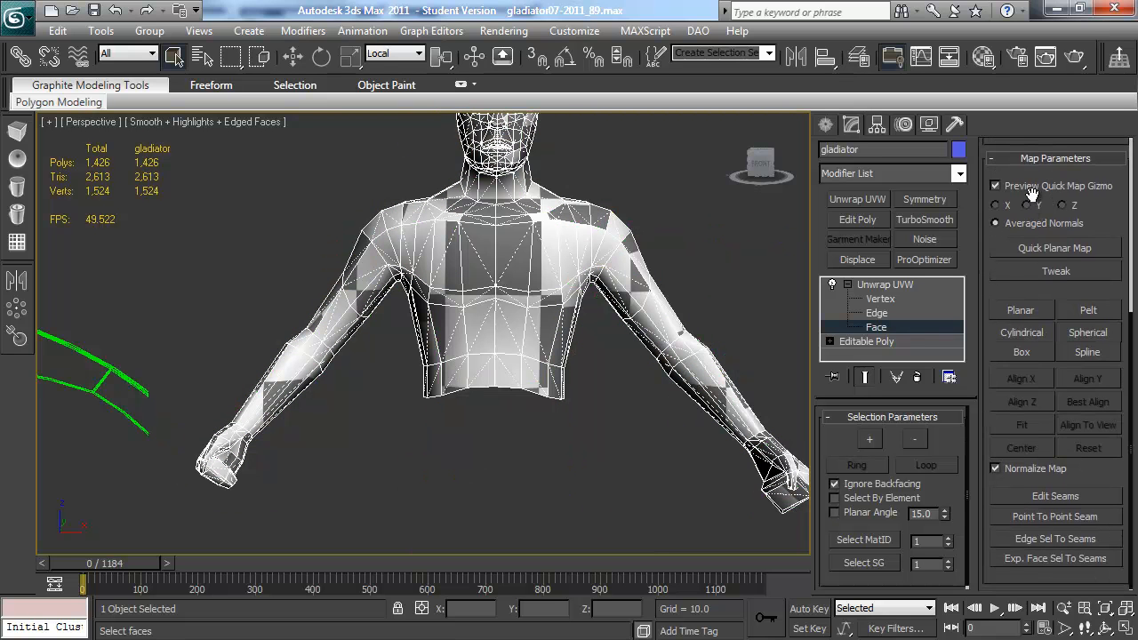
pyautogui.click(1049, 516)
pyautogui.moveTo(564, 245); pyautogui.dragTo(579, 314, button='middle')
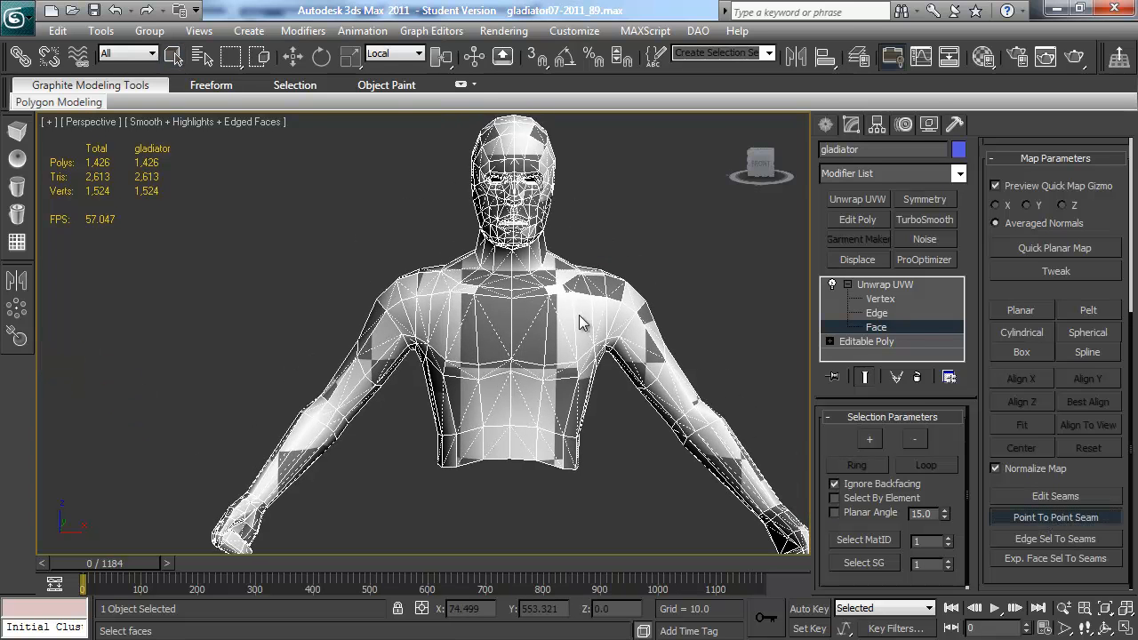
pyautogui.press('alt')
pyautogui.click(474, 250)
pyautogui.click(512, 277)
pyautogui.keyDown('alt'); pyautogui.moveTo(512, 277); pyautogui.dragTo(411, 307, button='middle'); pyautogui.keyUp('alt')
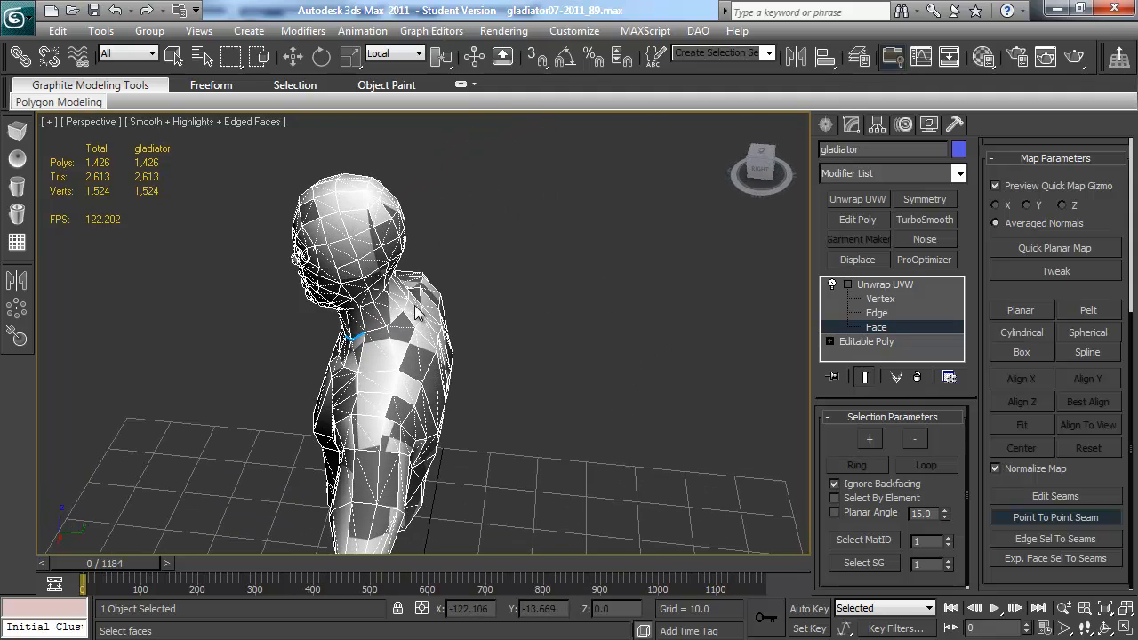
pyautogui.click(401, 310)
pyautogui.keyDown('alt'); pyautogui.moveTo(332, 334); pyautogui.dragTo(403, 267, button='middle'); pyautogui.keyUp('alt')
pyautogui.click(413, 231)
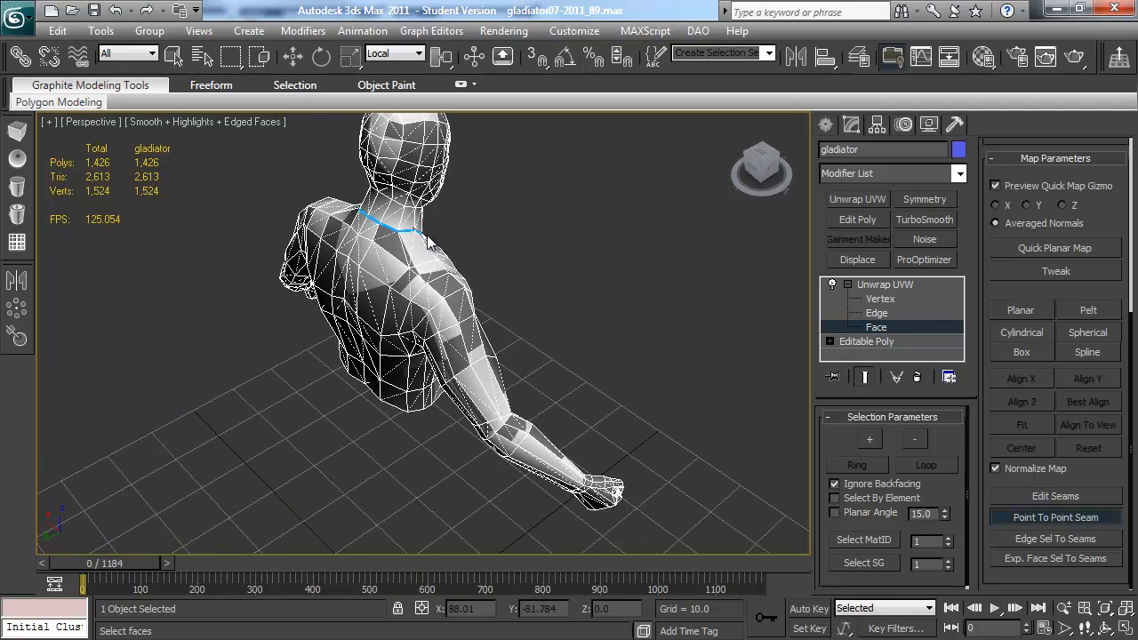
pyautogui.keyDown('alt'); pyautogui.moveTo(451, 233); pyautogui.dragTo(274, 227, button='middle'); pyautogui.keyUp('alt')
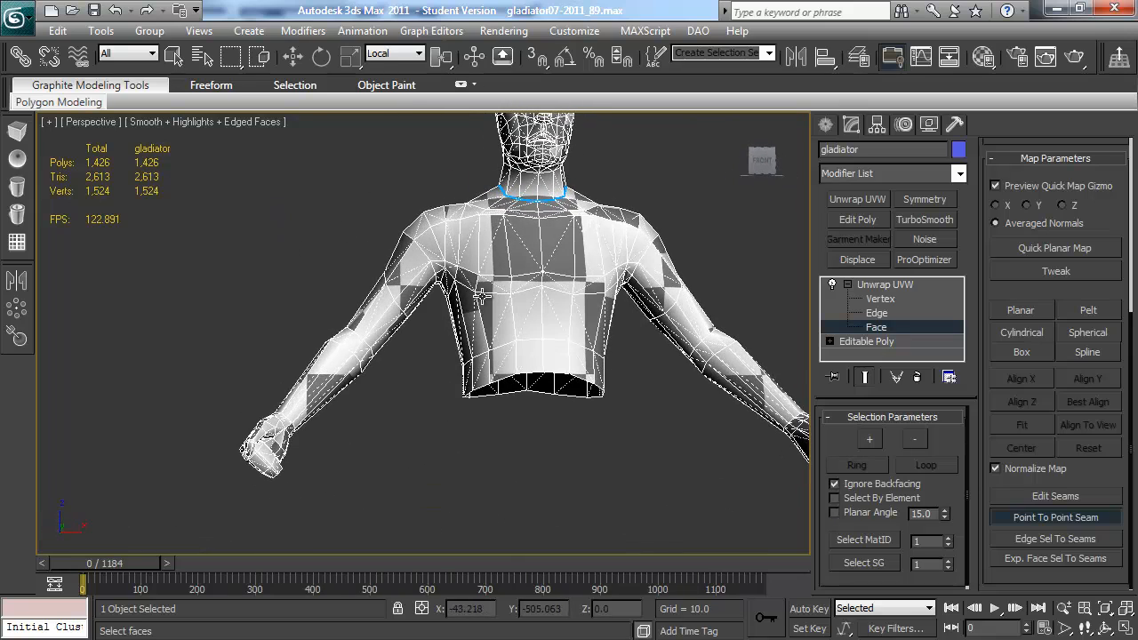
# Mark a point-to-point seam around the gladiator's right shoulder, through the armpit.
pyautogui.keyDown('alt'); pyautogui.moveTo(443, 289); pyautogui.dragTo(438, 293, button='middle'); pyautogui.keyUp('alt')
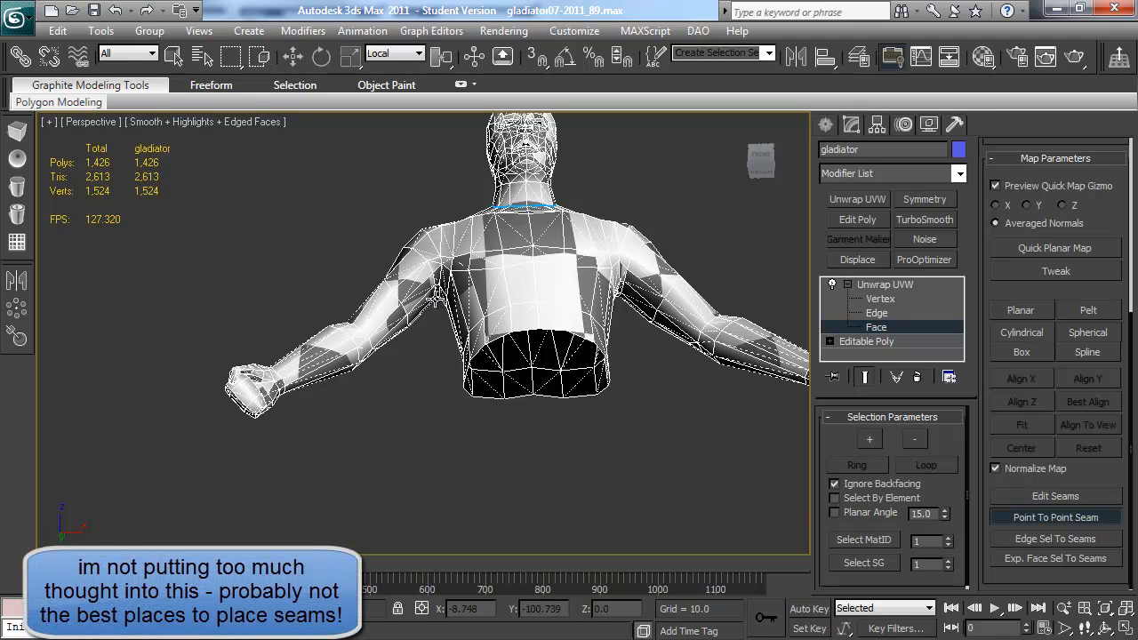
pyautogui.keyDown('alt'); pyautogui.moveTo(429, 259); pyautogui.dragTo(434, 357, button='middle'); pyautogui.keyUp('alt')
pyautogui.keyDown('alt'); pyautogui.moveTo(225, 256); pyautogui.dragTo(302, 337, button='middle'); pyautogui.keyUp('alt')
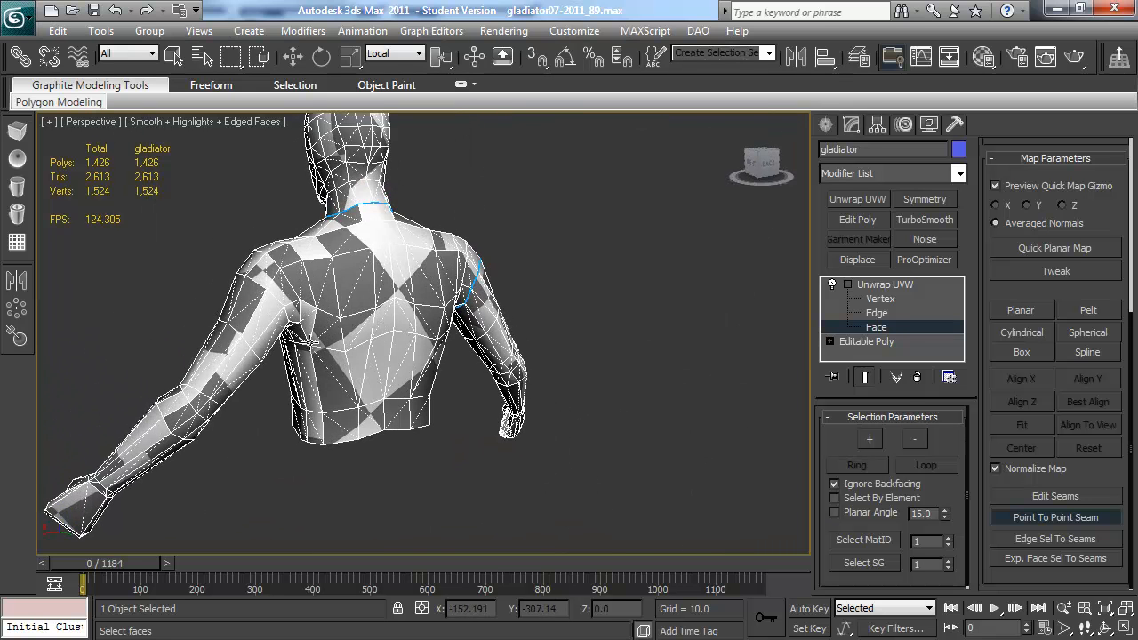
# Mark a point-to-point seam around the gladiator's left shoulder, passing under the armpit.
pyautogui.keyDown('alt'); pyautogui.moveTo(249, 275); pyautogui.dragTo(502, 254, button='middle'); pyautogui.keyUp('alt')
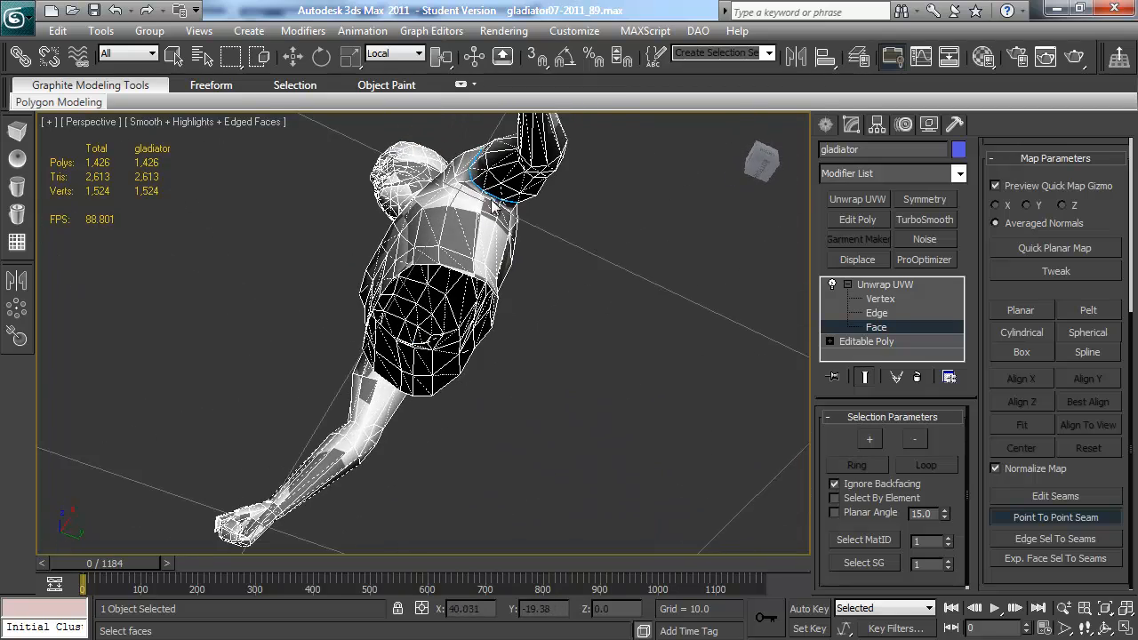
pyautogui.keyDown('alt'); pyautogui.moveTo(484, 200); pyautogui.dragTo(447, 185, button='middle'); pyautogui.keyUp('alt')
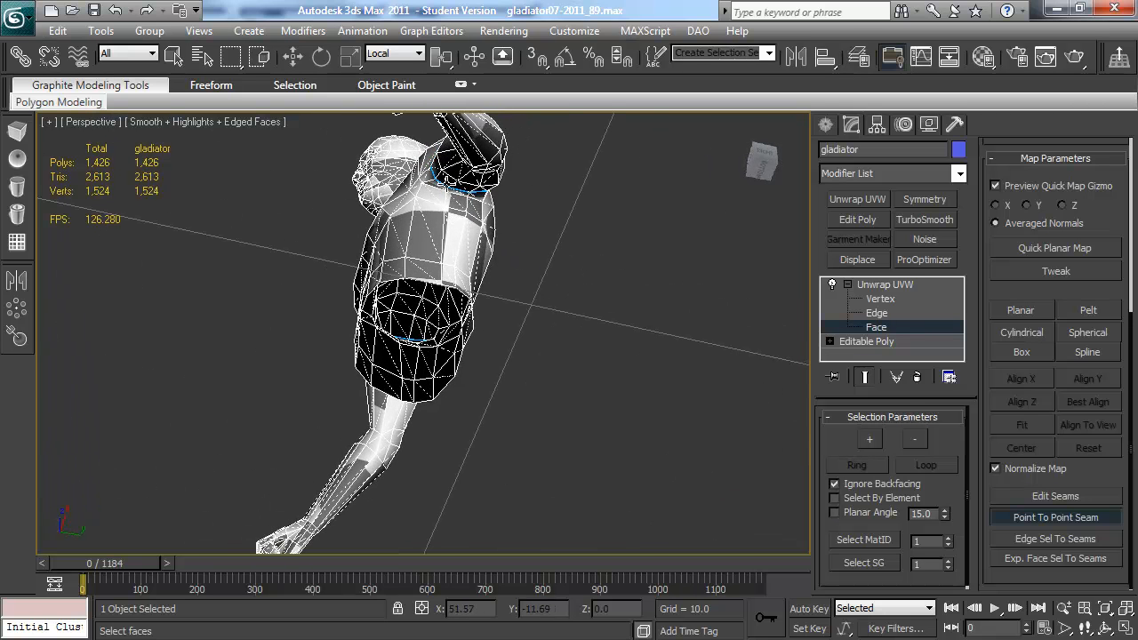
pyautogui.click(444, 283)
pyautogui.rightClick(469, 282)
# Mark a point-to-point seam along the torso's right side, from the armpit to the open waist edge.
pyautogui.keyDown('alt'); pyautogui.moveTo(446, 260); pyautogui.dragTo(592, 339, button='middle'); pyautogui.keyUp('alt')
pyautogui.keyDown('alt'); pyautogui.moveTo(376, 278); pyautogui.dragTo(480, 286, button='middle'); pyautogui.keyUp('alt')
pyautogui.keyDown('alt'); pyautogui.moveTo(513, 439); pyautogui.dragTo(508, 362, button='middle'); pyautogui.keyUp('alt')
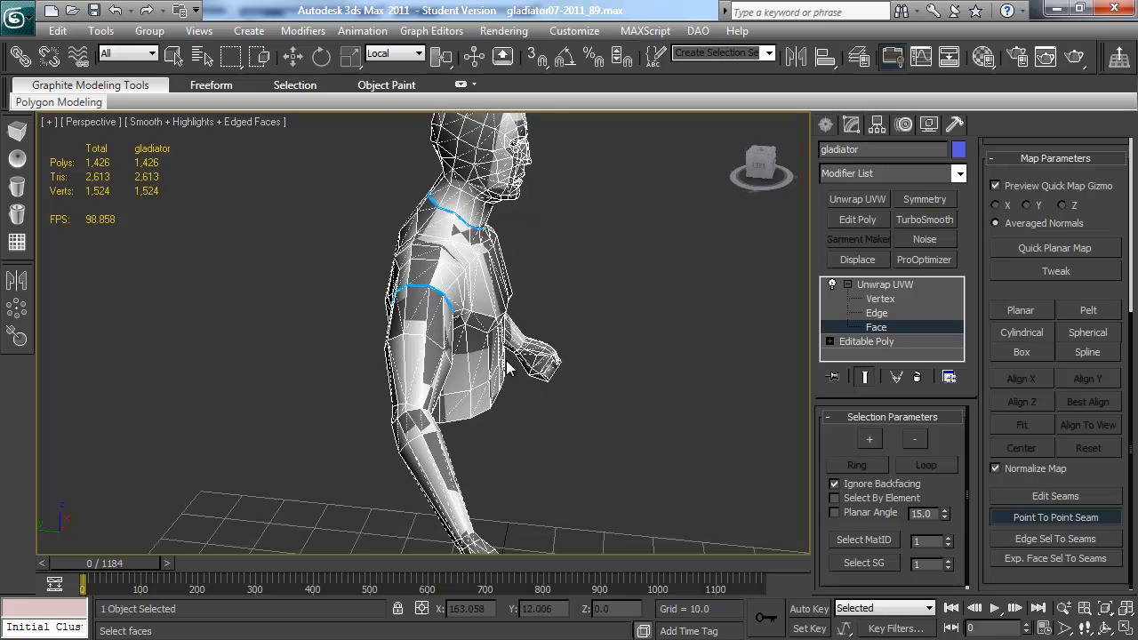
pyautogui.keyDown('alt'); pyautogui.moveTo(435, 290); pyautogui.dragTo(478, 301, button='middle'); pyautogui.keyUp('alt')
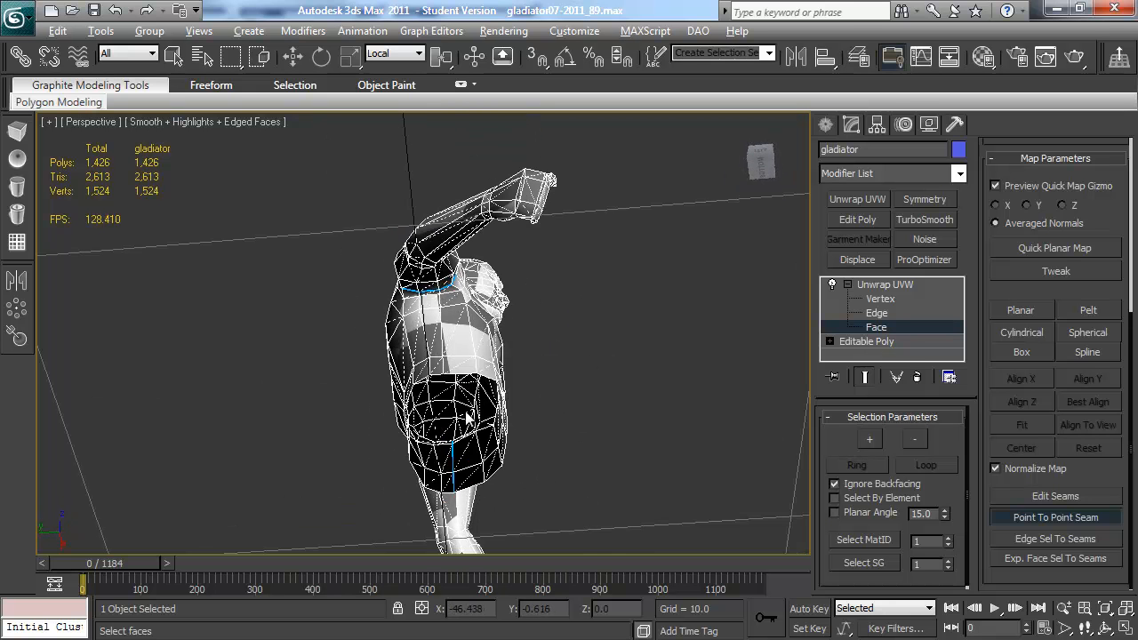
pyautogui.keyDown('alt'); pyautogui.moveTo(466, 418); pyautogui.dragTo(466, 400, button='middle'); pyautogui.keyUp('alt')
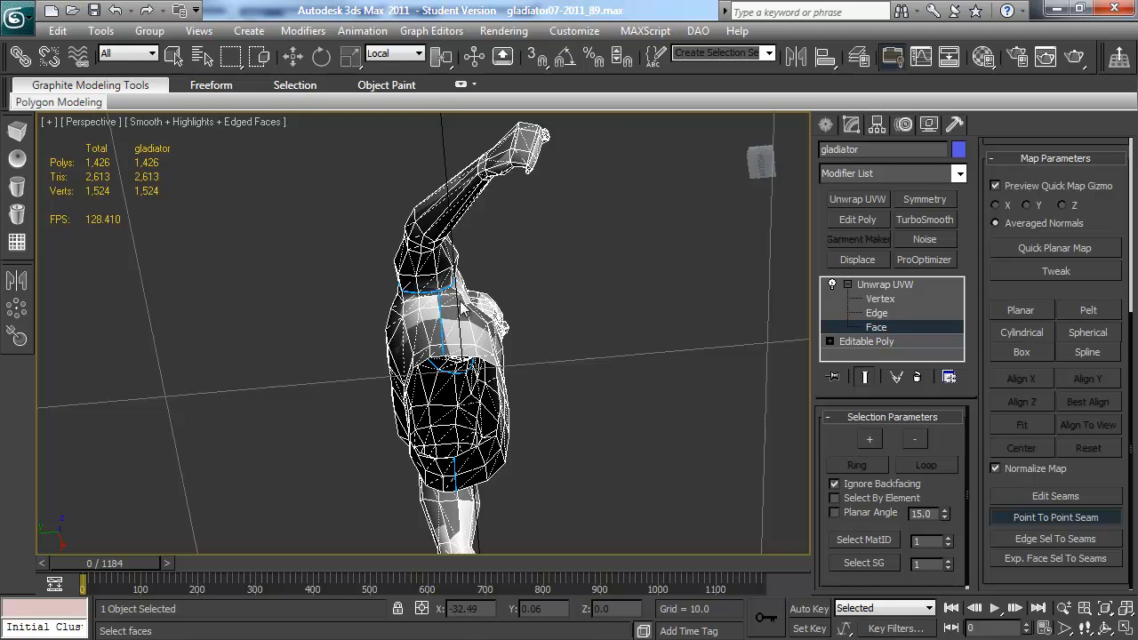
pyautogui.keyDown('alt'); pyautogui.moveTo(504, 329); pyautogui.dragTo(513, 374, button='middle'); pyautogui.keyUp('alt')
pyautogui.rightClick(487, 411)
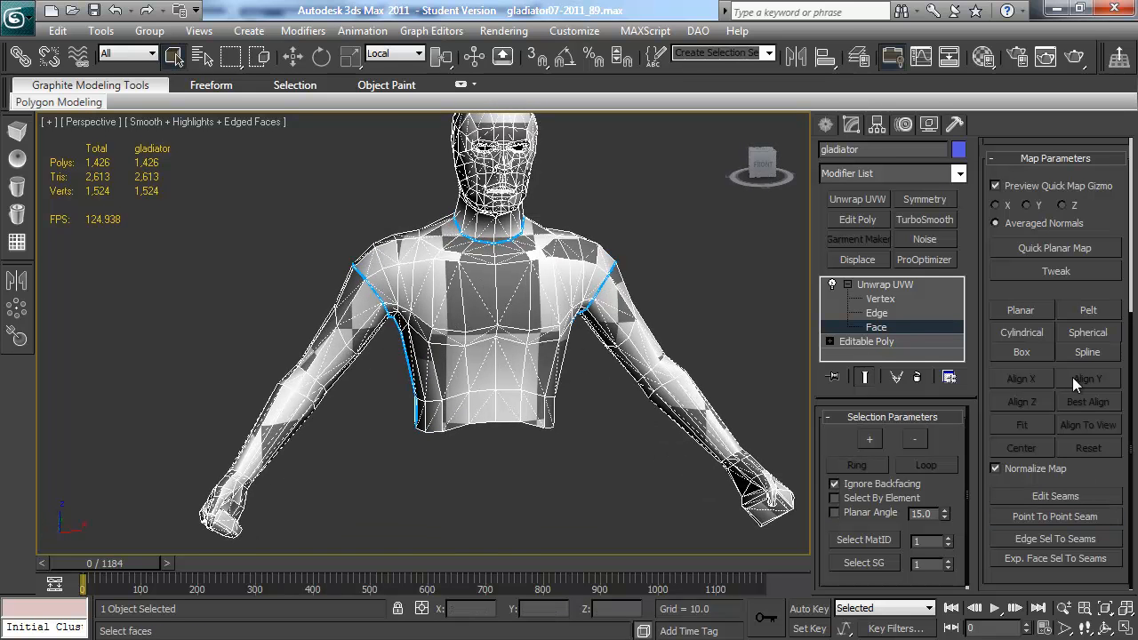
# Select a face on the chest and remove the front neckline edges from the seam with Edit Seams.
pyautogui.click(541, 308)
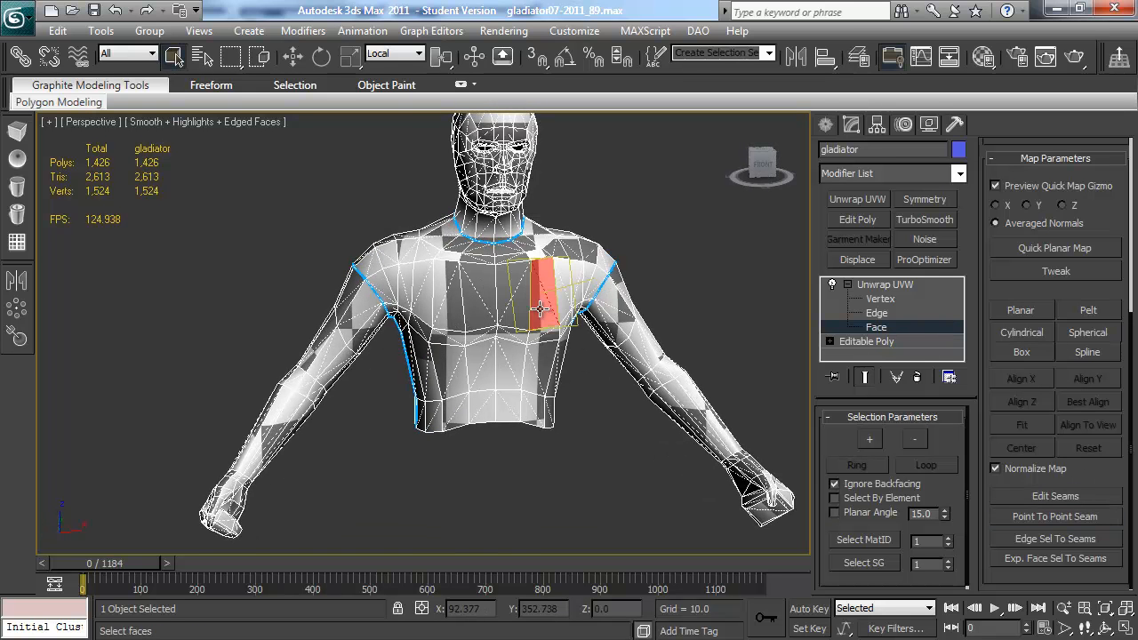
pyautogui.click(1069, 500)
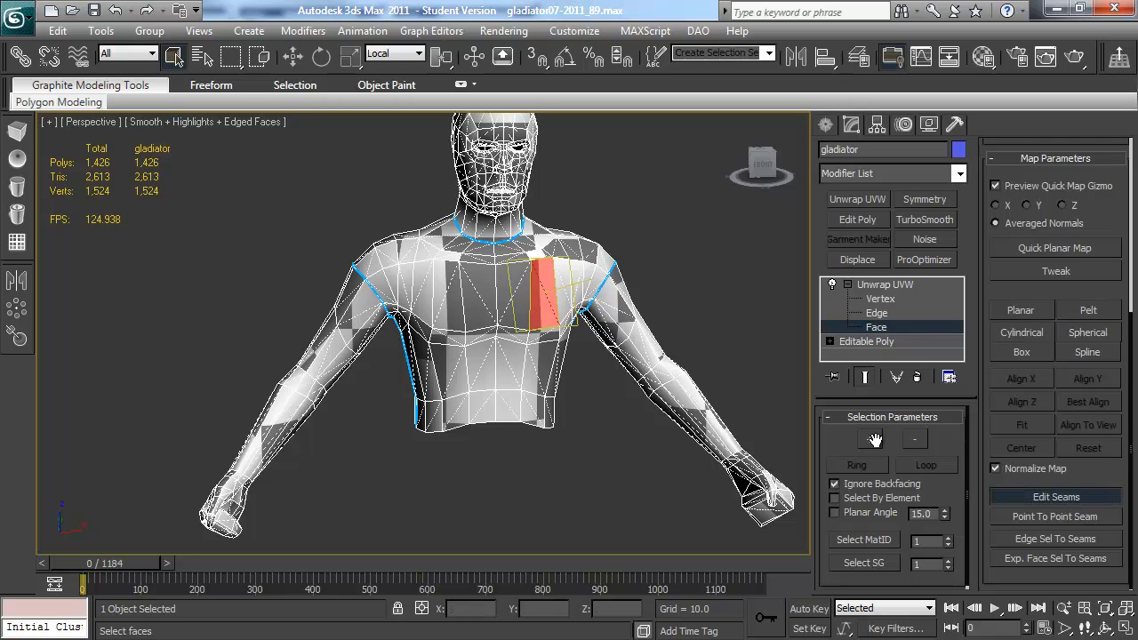
pyautogui.keyDown('alt'); pyautogui.click(480, 238); pyautogui.keyUp('alt')
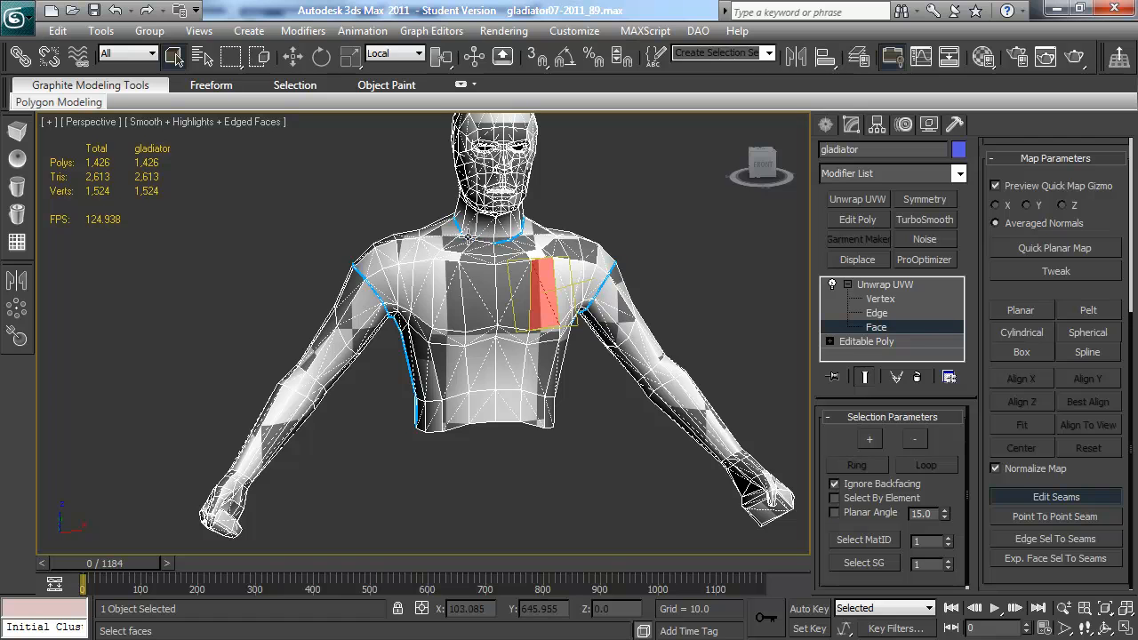
pyautogui.keyDown('alt'); pyautogui.click(458, 223); pyautogui.keyUp('alt')
pyautogui.rightClick(576, 316)
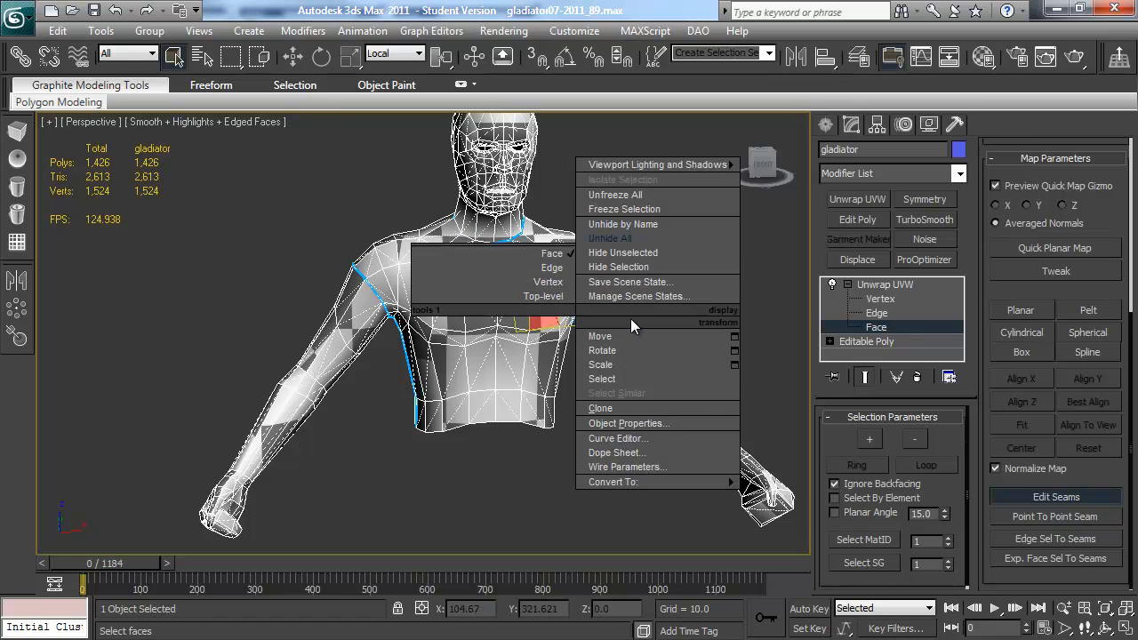
pyautogui.press('Escape')
# Close the gap in the front neckline seam with a point-to-point seam.
pyautogui.click(1040, 516)
pyautogui.click(493, 240)
pyautogui.click(456, 219)
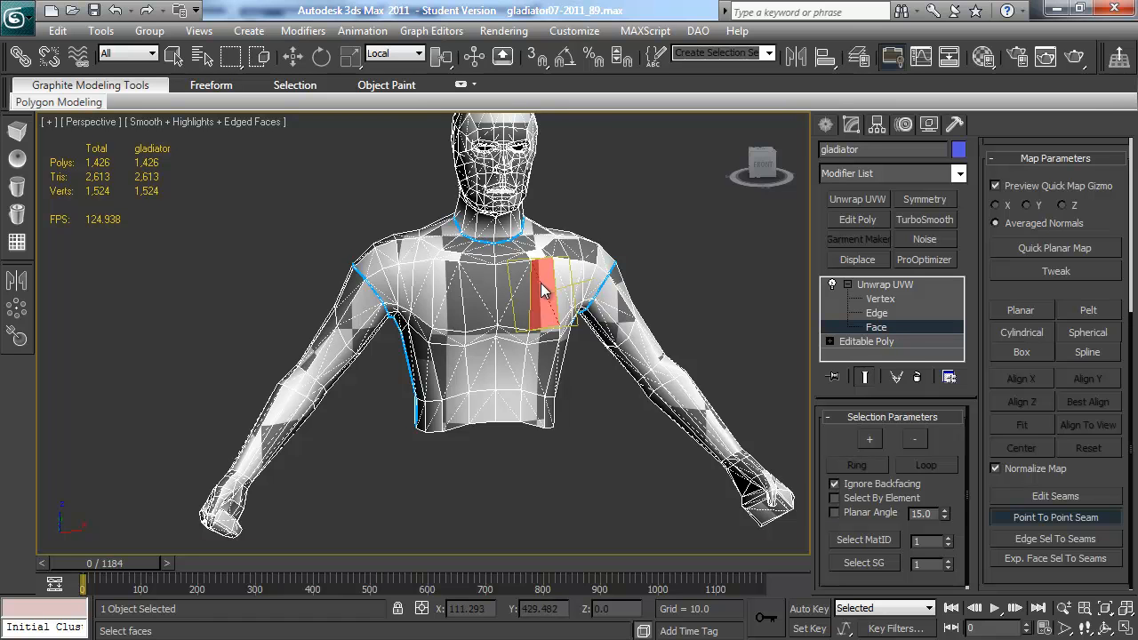
pyautogui.rightClick(676, 290)
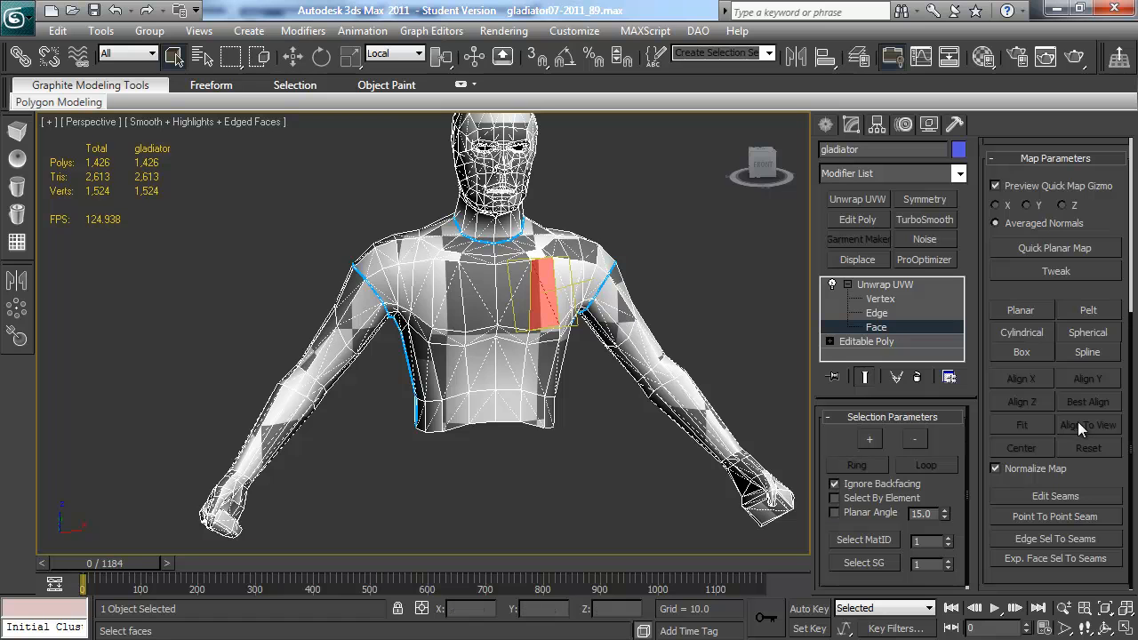
# Expand the chest face selection to the seams, pelt map the torso and commit the pelt.
pyautogui.click(1056, 560)
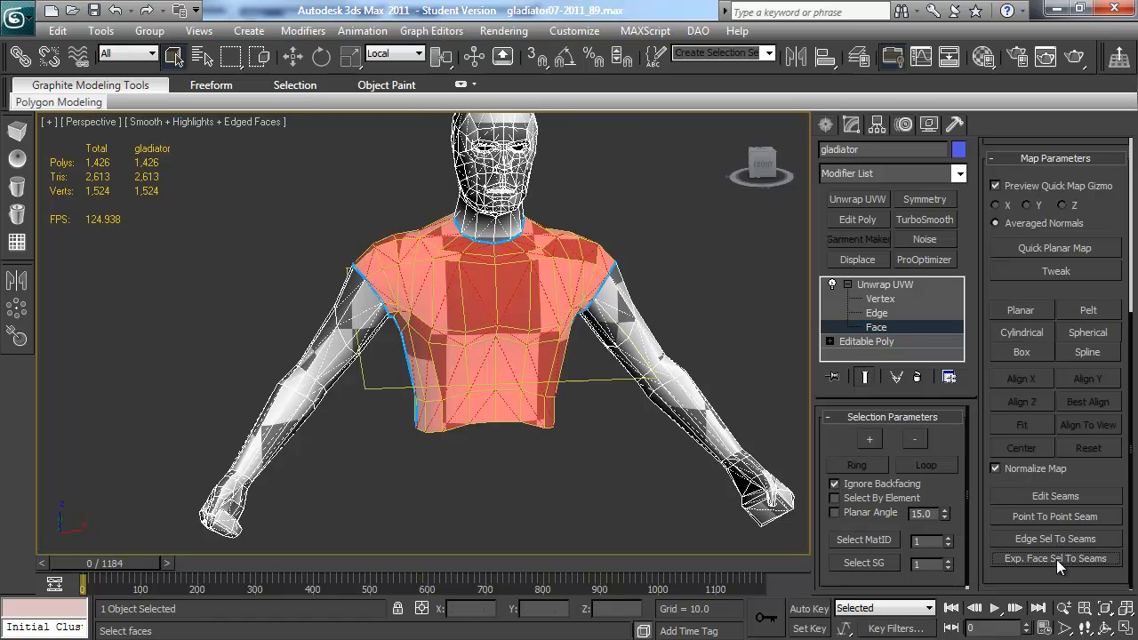
pyautogui.keyDown('alt'); pyautogui.moveTo(563, 274); pyautogui.dragTo(507, 270, button='middle'); pyautogui.keyUp('alt')
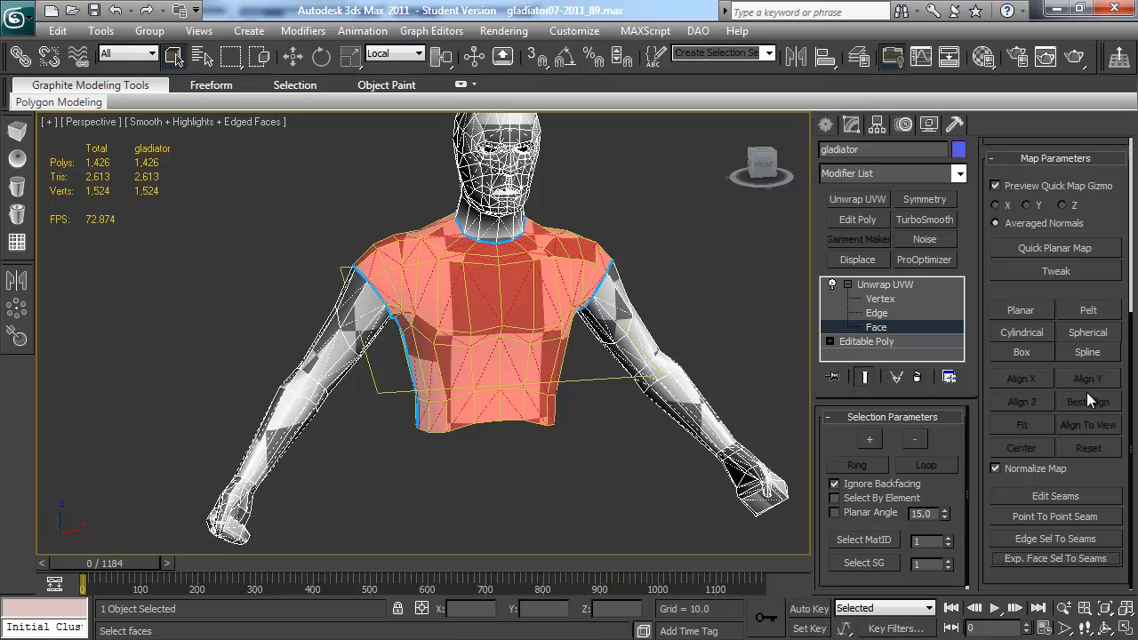
pyautogui.click(1088, 310)
pyautogui.scroll(-2, 258, 223)
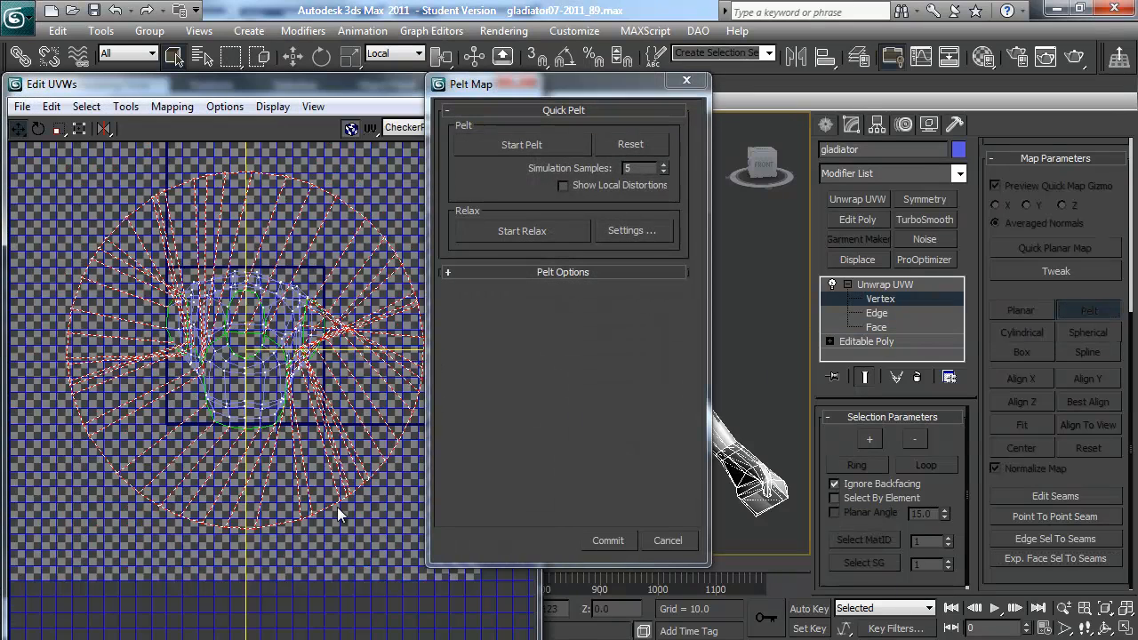
pyautogui.click(536, 143)
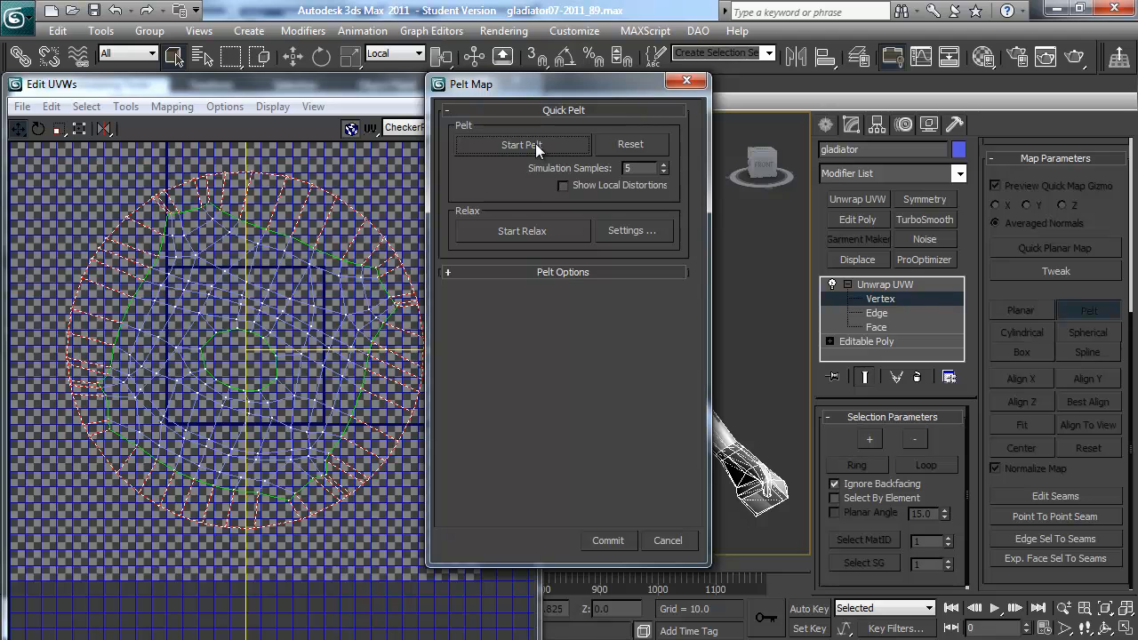
pyautogui.click(622, 543)
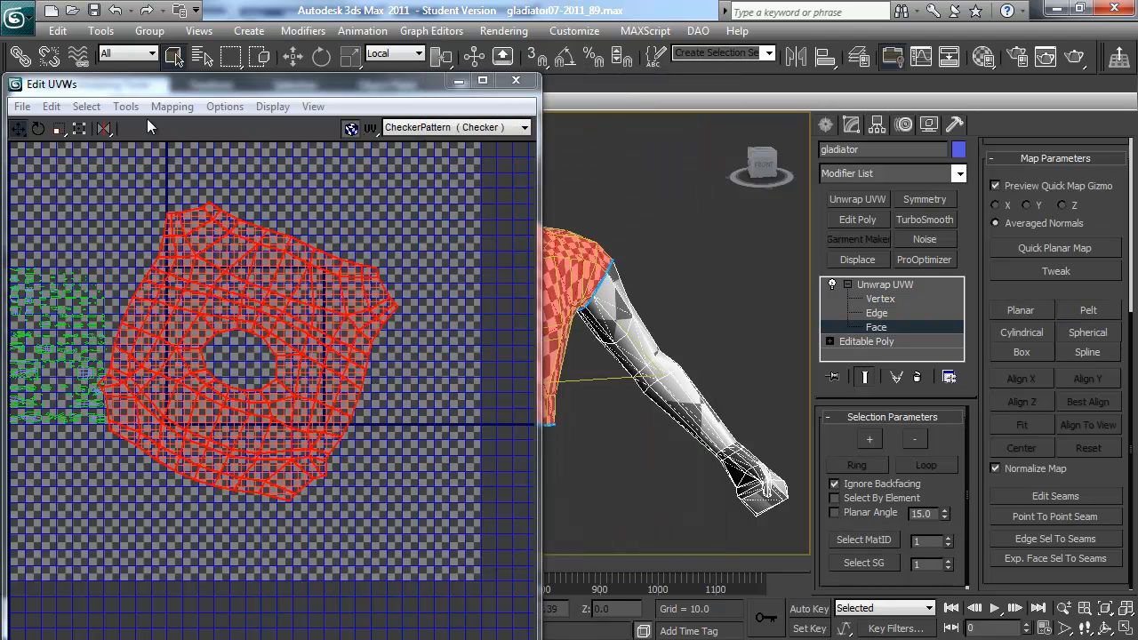
# Relax the torso UVs with Relax By Face Angles at 100 iterations and amount 0.1.
pyautogui.click(125, 106)
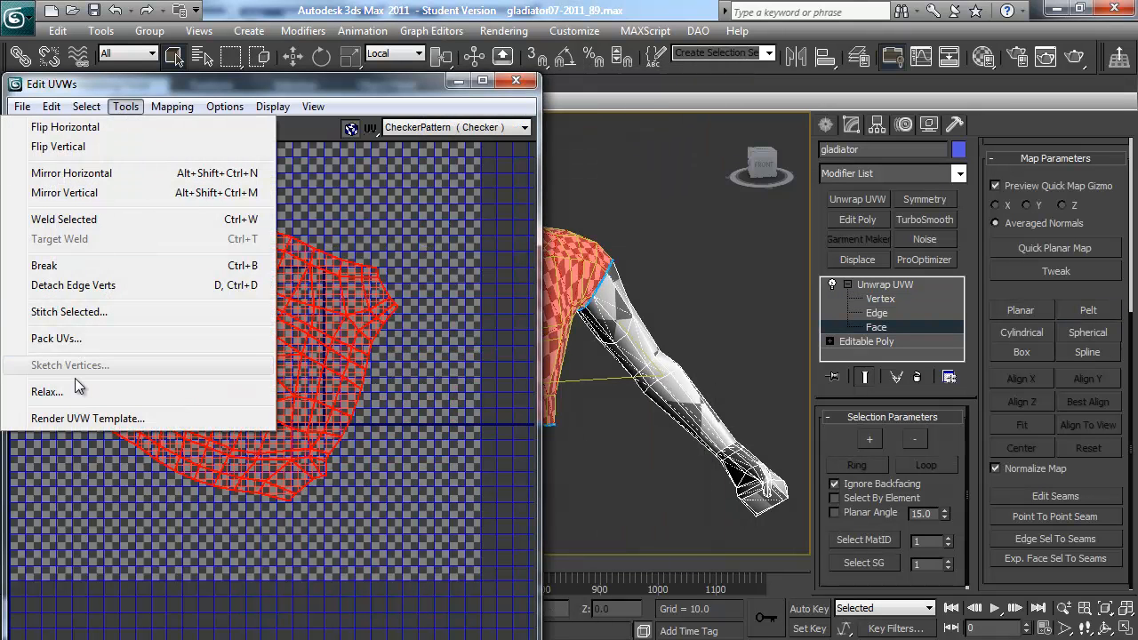
pyautogui.click(76, 391)
pyautogui.moveTo(191, 125); pyautogui.dragTo(712, 132)
pyautogui.click(662, 165)
pyautogui.click(654, 180)
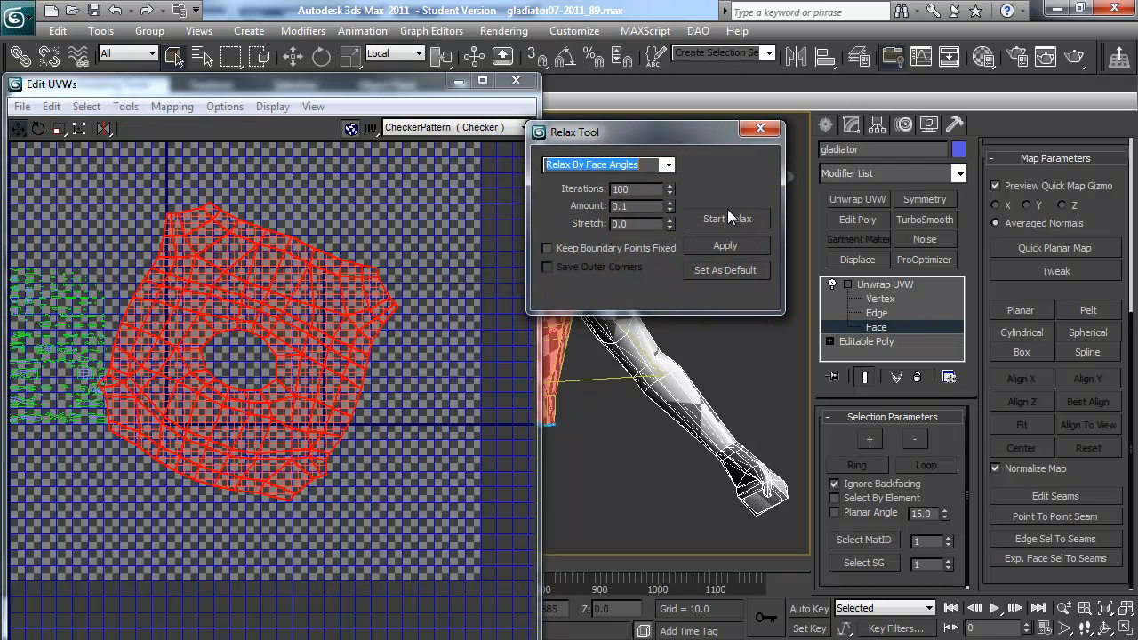
pyautogui.click(731, 216)
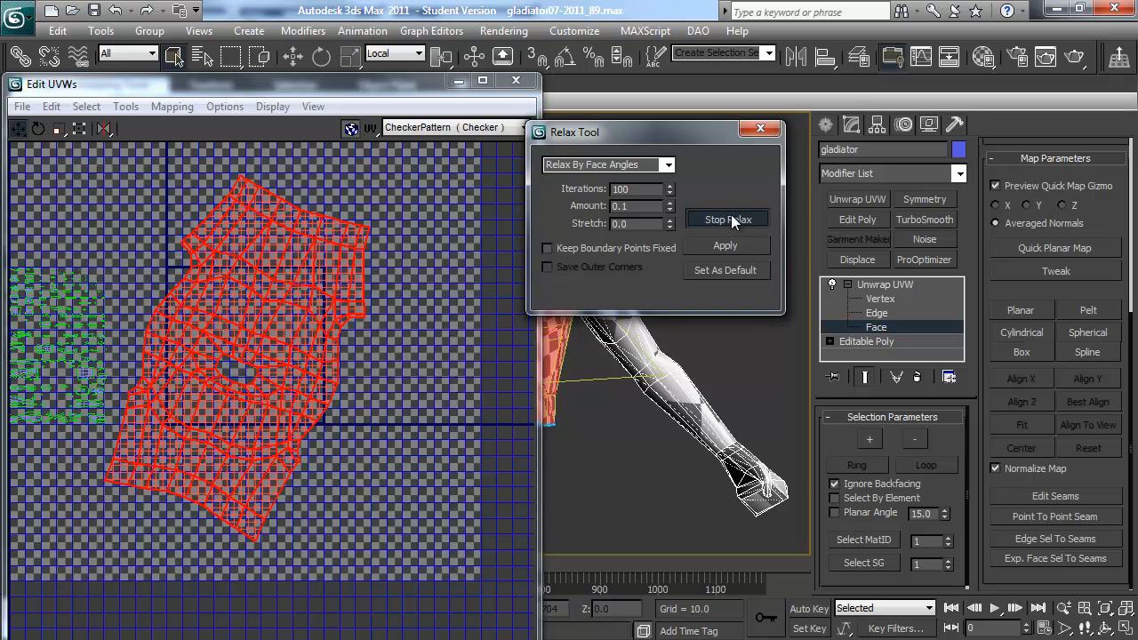
pyautogui.click(729, 220)
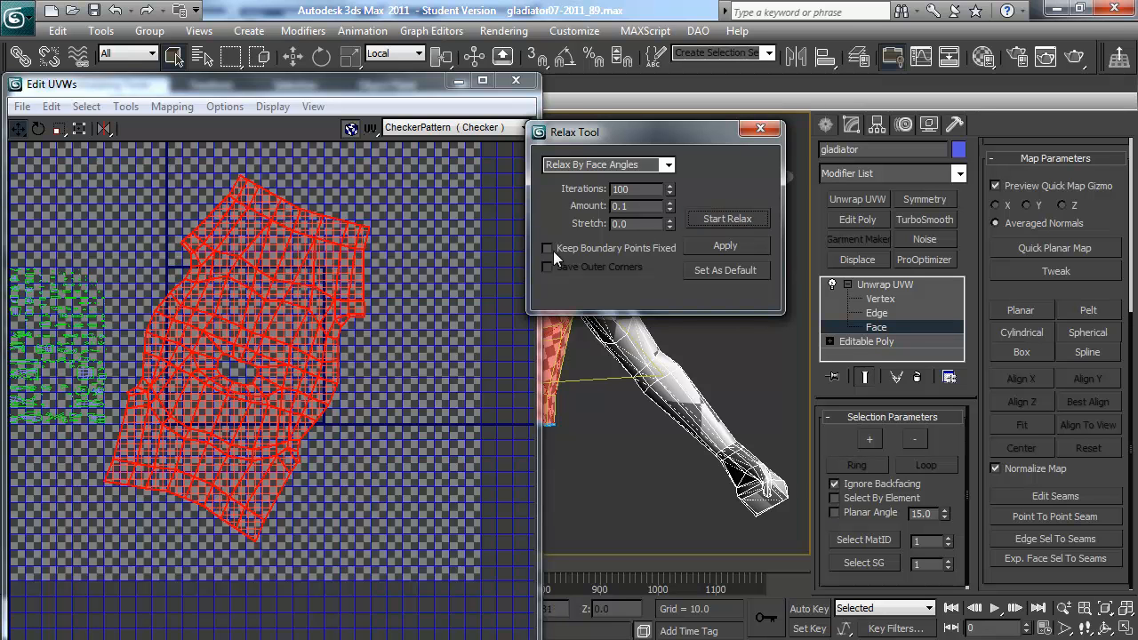
# Rotate the torso UV shell upright, scale it down, place it to the right of the UV square and deselect it.
pyautogui.click(79, 128)
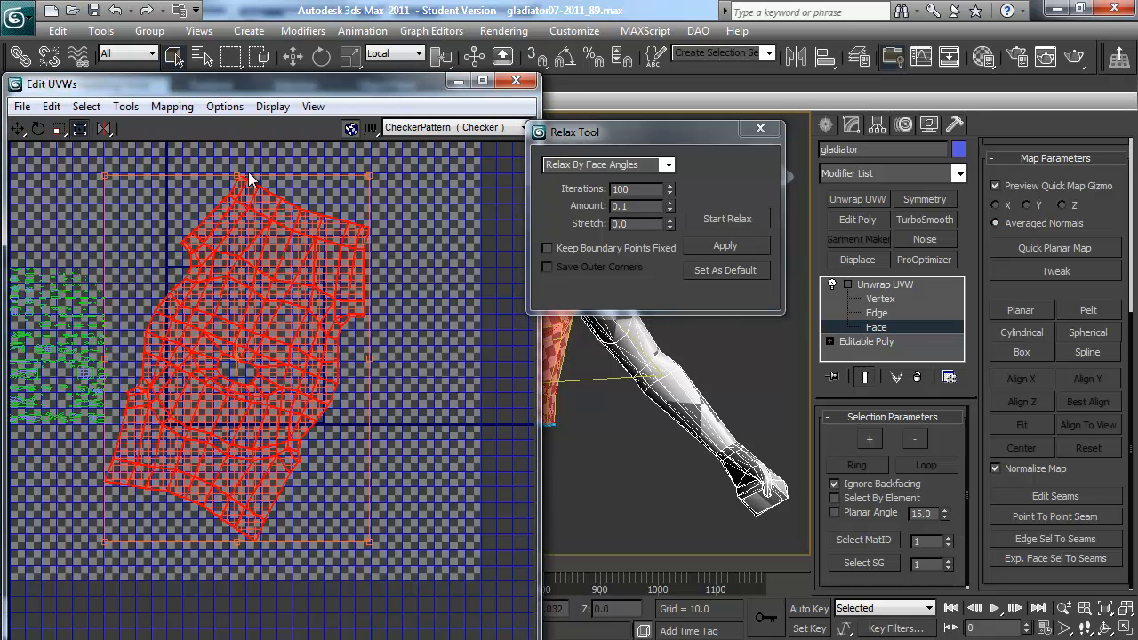
pyautogui.moveTo(237, 178); pyautogui.dragTo(261, 191)
pyautogui.moveTo(343, 185); pyautogui.dragTo(462, 332)
pyautogui.click(341, 317)
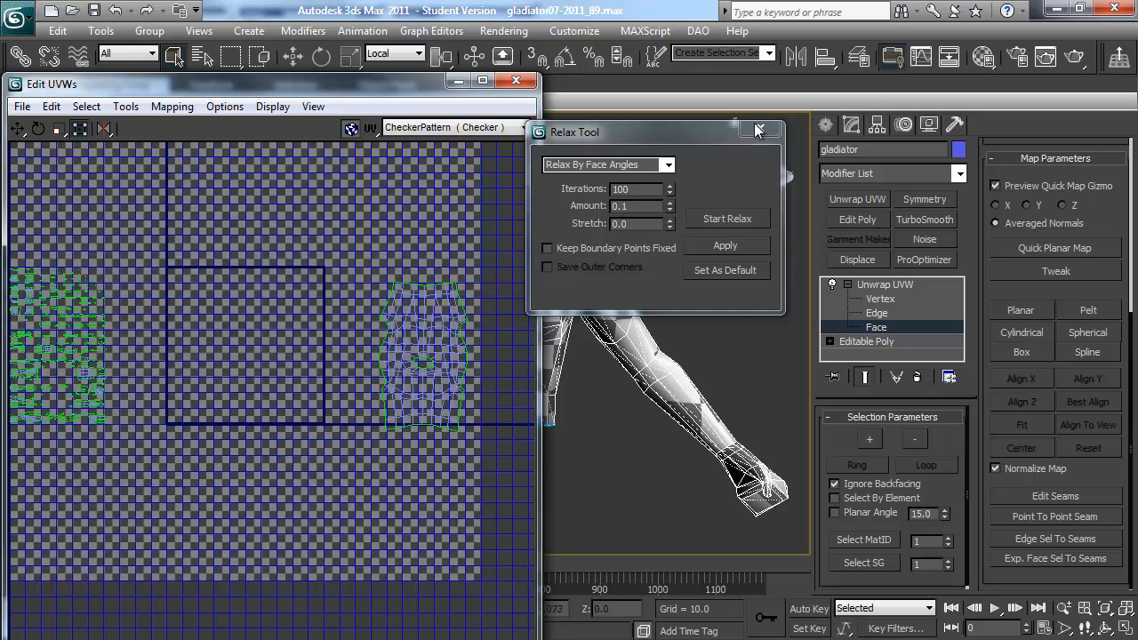
# Try to pelt map the arm and hand together from a forearm face selection expanded to the seams.
pyautogui.click(672, 381)
pyautogui.click(1062, 557)
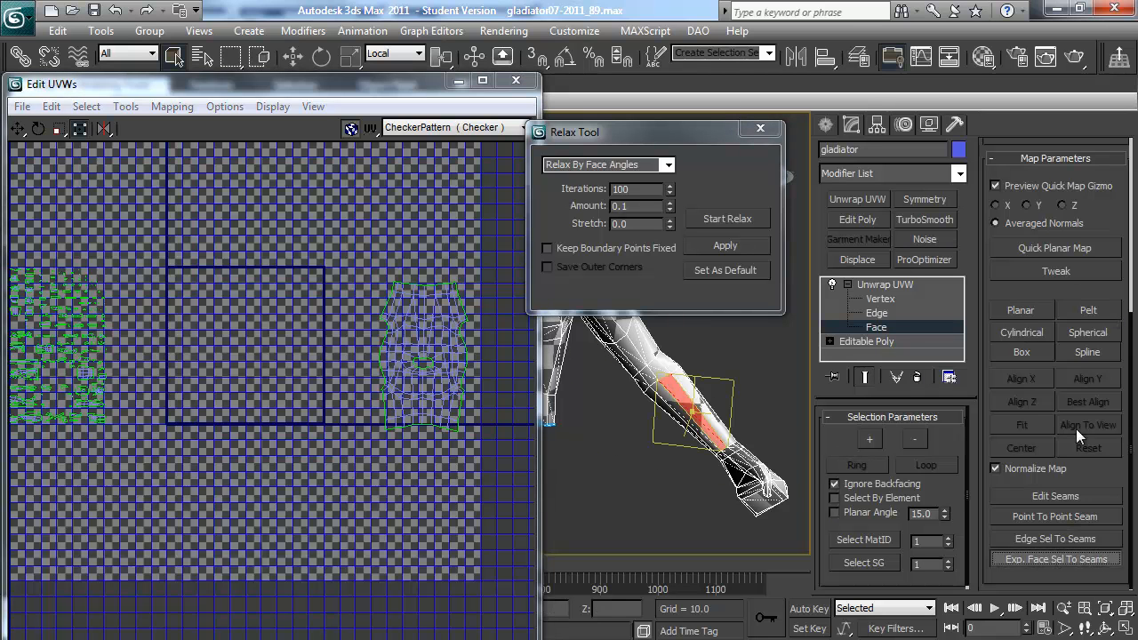
pyautogui.click(1088, 310)
pyautogui.click(545, 142)
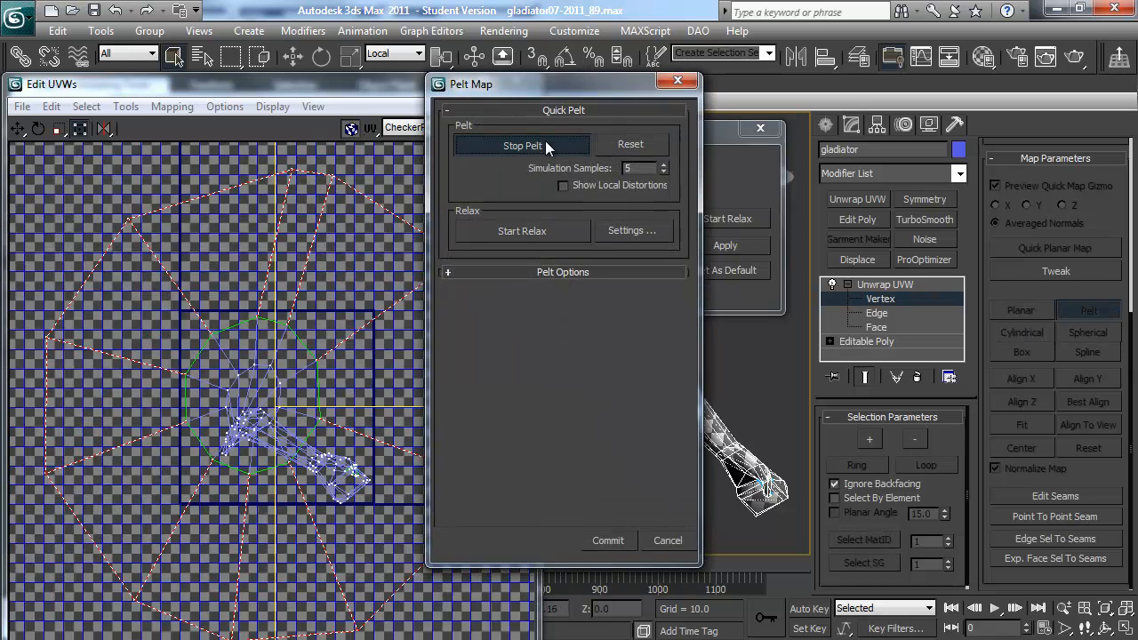
pyautogui.click(601, 537)
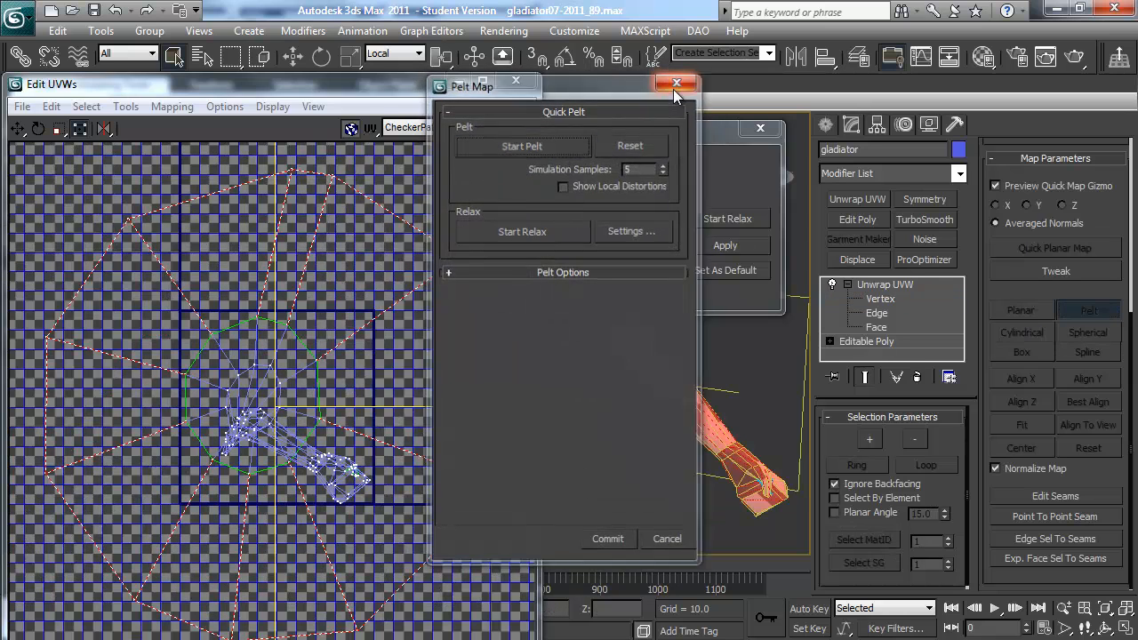
# Add point-to-point seams around the wrist and up the length of the arm.
pyautogui.moveTo(739, 446)
pyautogui.keyDown('alt'); pyautogui.mouseDown(button='middle')
pyautogui.moveTo(690, 440)
pyautogui.moveTo(781, 412)
pyautogui.moveTo(662, 422)
pyautogui.moveTo(744, 438)
pyautogui.moveTo(640, 413)
pyautogui.moveTo(730, 431)
pyautogui.moveTo(698, 415)
pyautogui.moveTo(756, 449)
pyautogui.mouseUp(button='middle'); pyautogui.keyUp('alt')
pyautogui.click(733, 416)
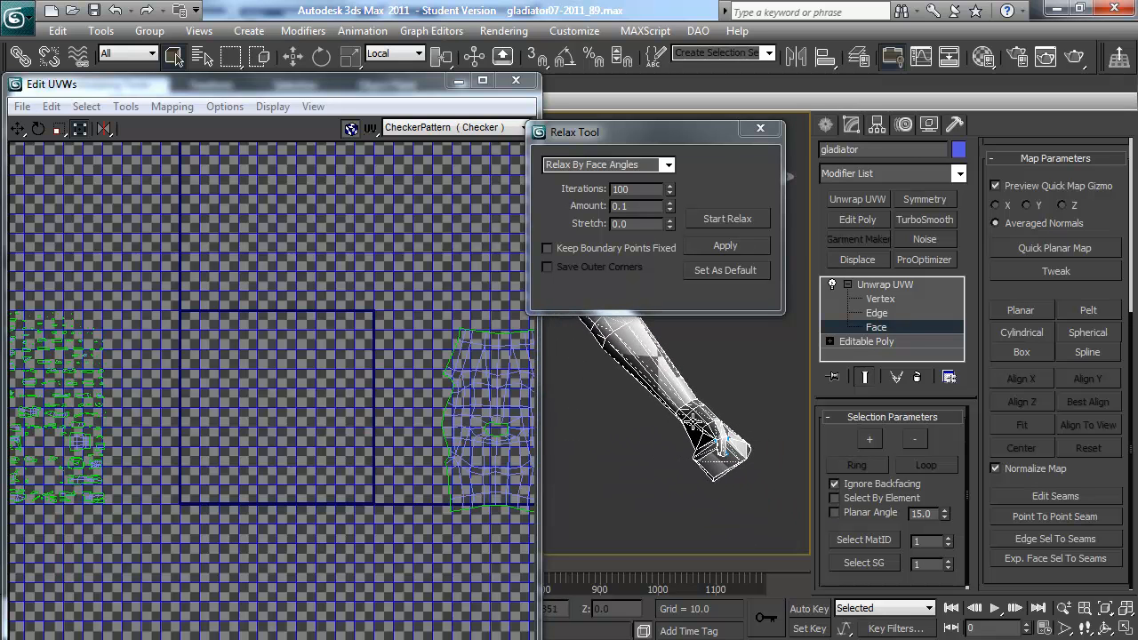
pyautogui.click(1018, 520)
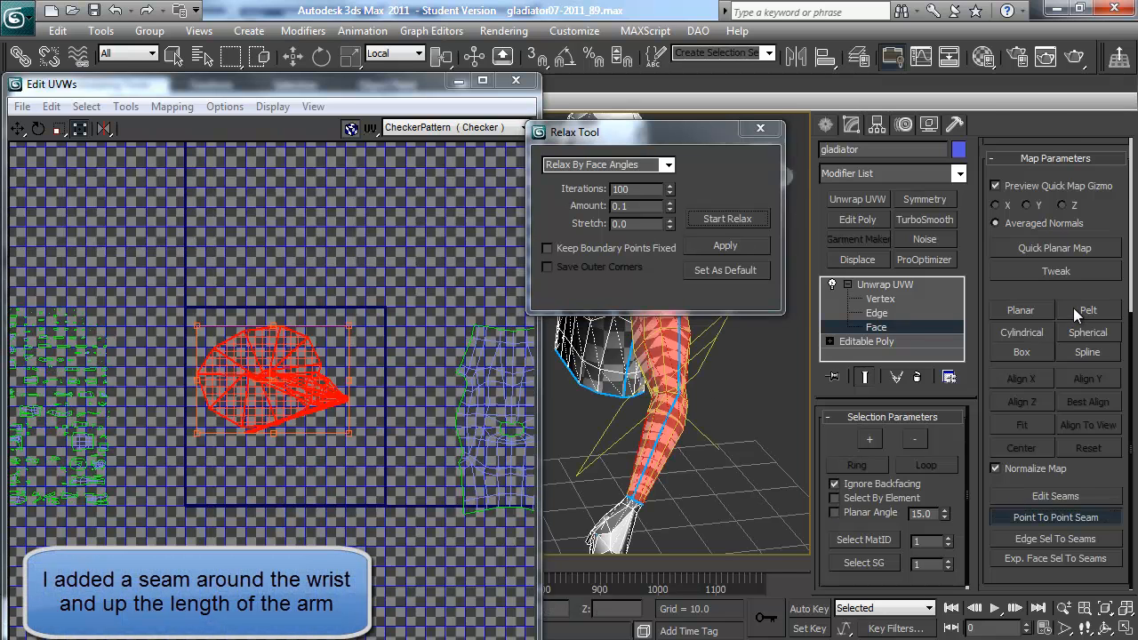
# Pelt map the arm without the hand, commit the pelt and relax its UVs by face angles at 100 iterations and amount 0.1.
pyautogui.click(1072, 308)
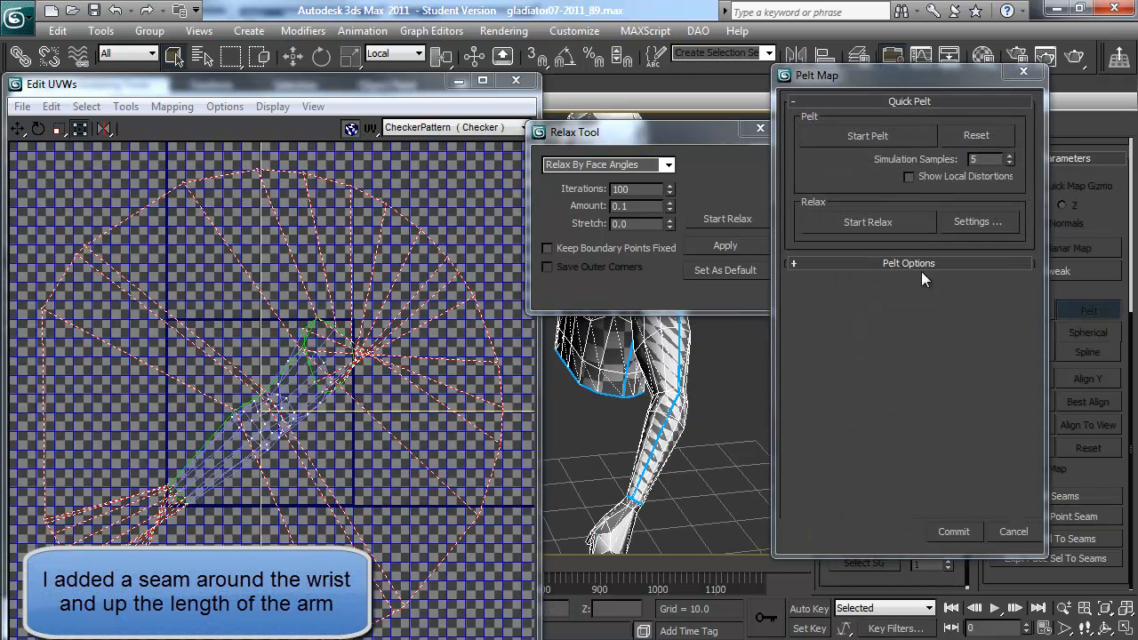
pyautogui.click(868, 136)
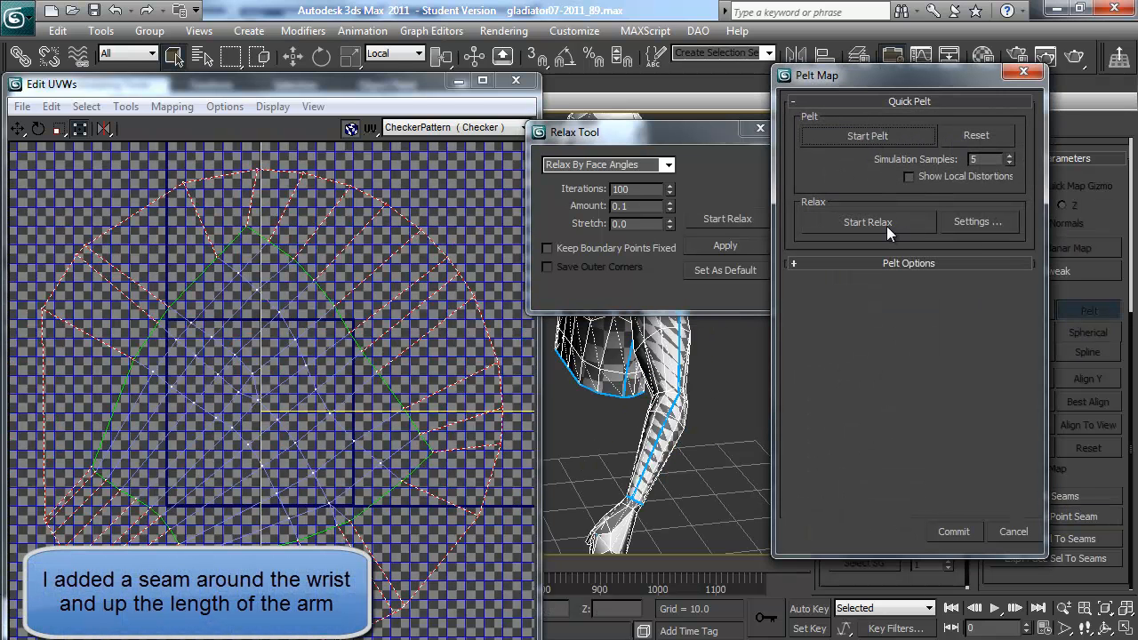
pyautogui.click(948, 534)
pyautogui.click(718, 218)
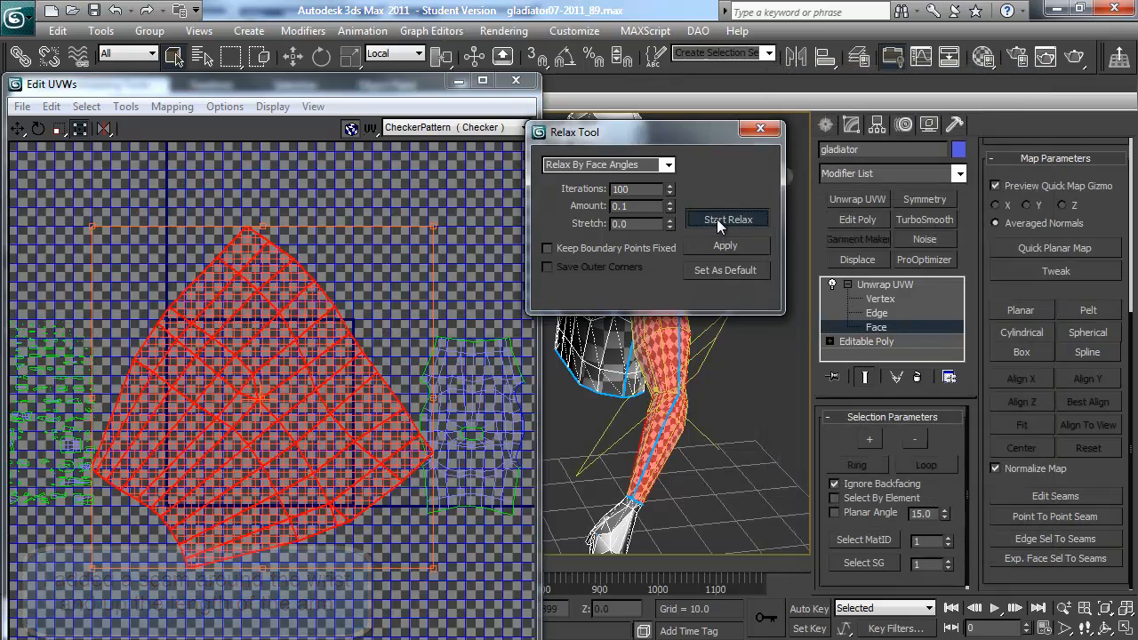
pyautogui.click(721, 219)
# Rotate the arm UV shell upright and fit it, scaled down, between the torso shell and the circular shell.
pyautogui.moveTo(341, 364); pyautogui.dragTo(328, 327, button='middle')
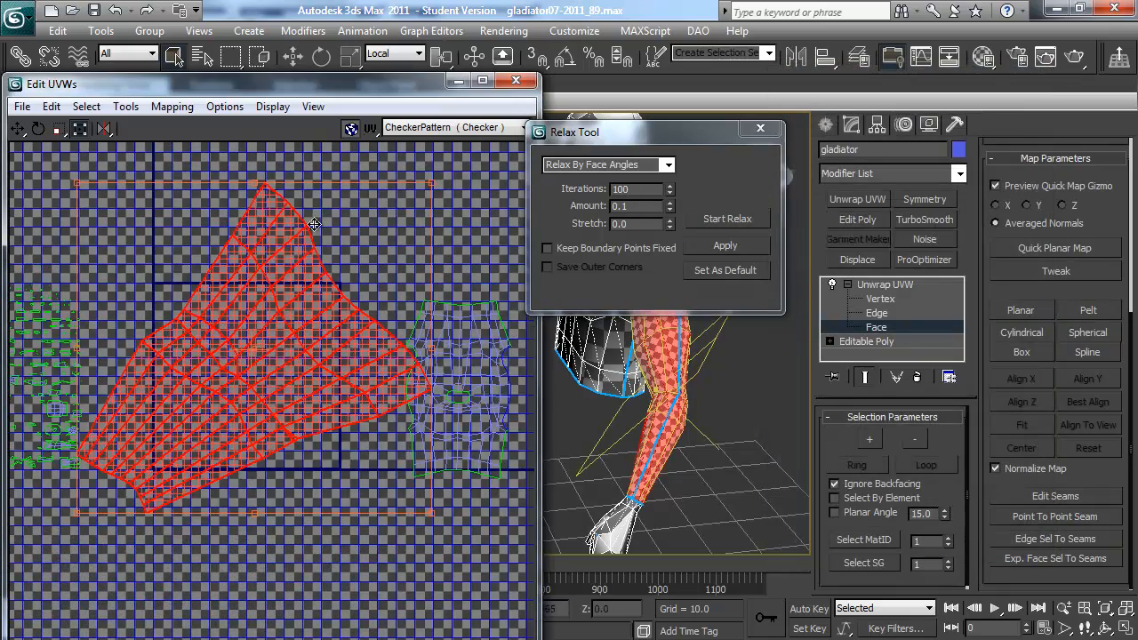
pyautogui.moveTo(255, 181); pyautogui.dragTo(136, 232)
pyautogui.scroll(-2, 225, 309)
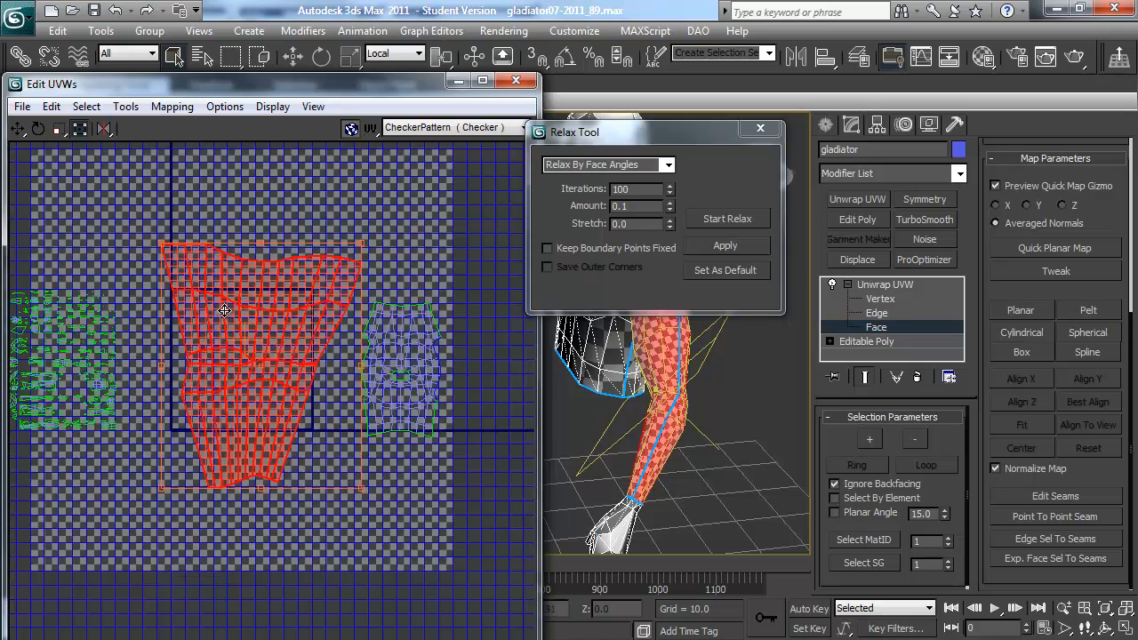
pyautogui.moveTo(380, 390); pyautogui.dragTo(373, 394, button='middle')
pyautogui.moveTo(247, 304); pyautogui.dragTo(514, 307)
pyautogui.moveTo(514, 307); pyautogui.dragTo(340, 288, button='middle')
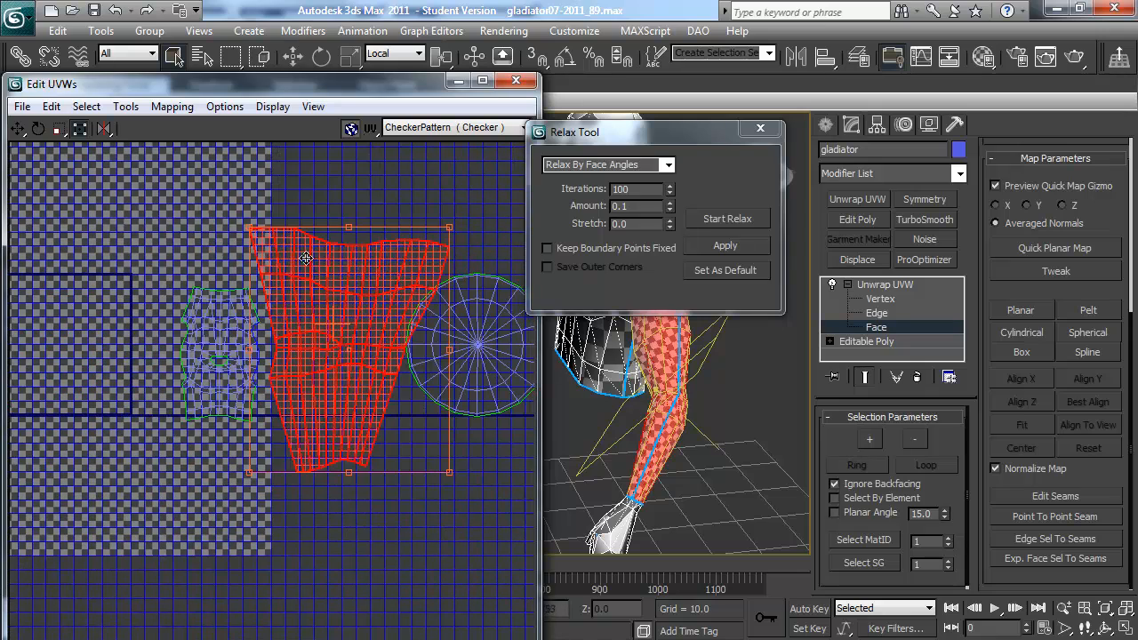
pyautogui.moveTo(252, 225); pyautogui.dragTo(315, 315)
pyautogui.moveTo(262, 283); pyautogui.dragTo(287, 312)
pyautogui.click(280, 259)
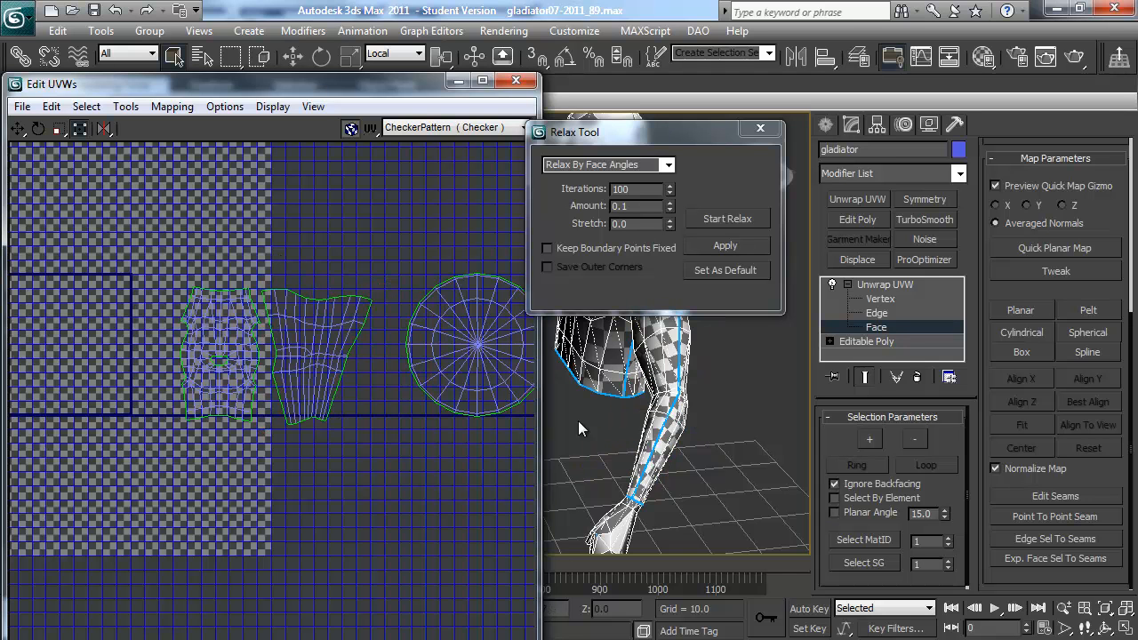
pyautogui.moveTo(242, 340); pyautogui.dragTo(255, 346, button='middle')
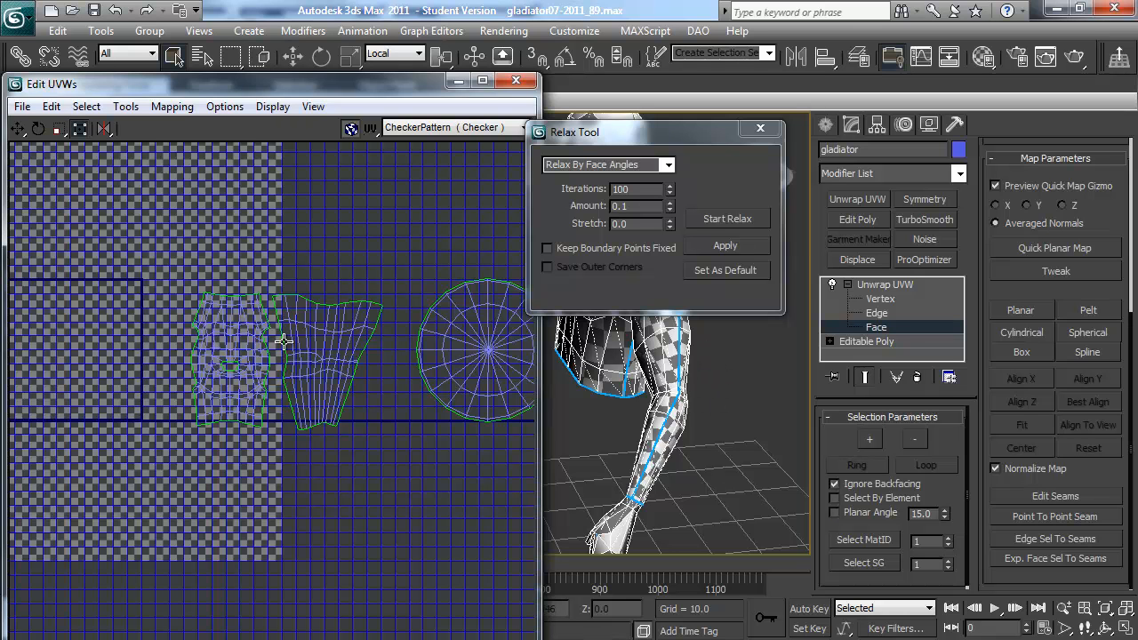
pyautogui.moveTo(198, 355); pyautogui.dragTo(233, 373, button='middle')
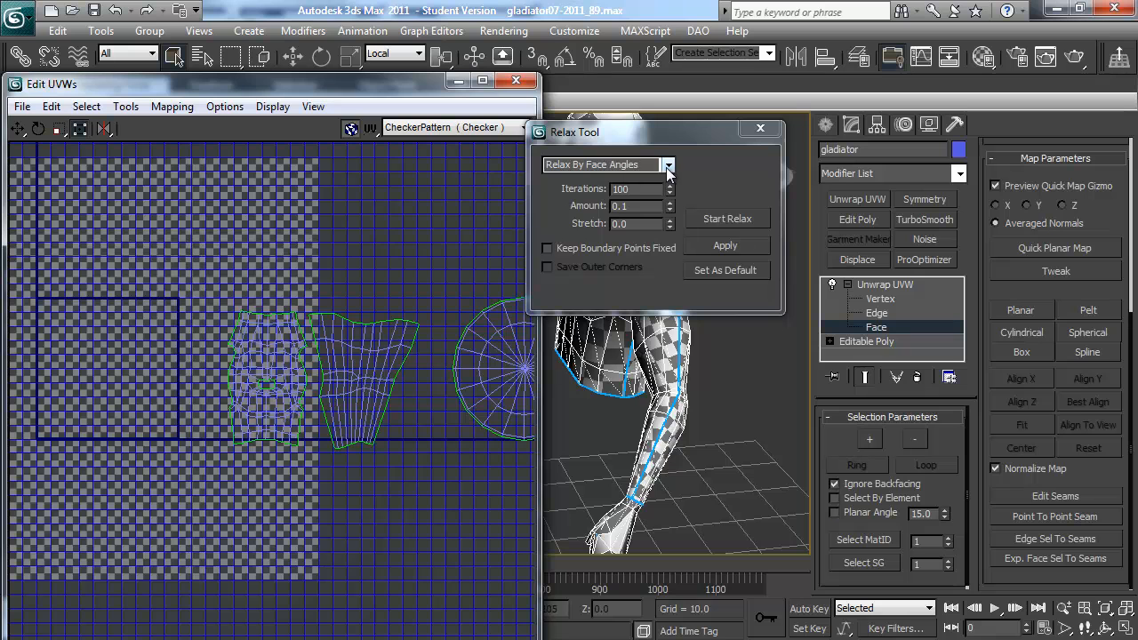
pyautogui.scroll(-2, 279, 368)
pyautogui.moveTo(280, 368); pyautogui.dragTo(229, 380, button='middle')
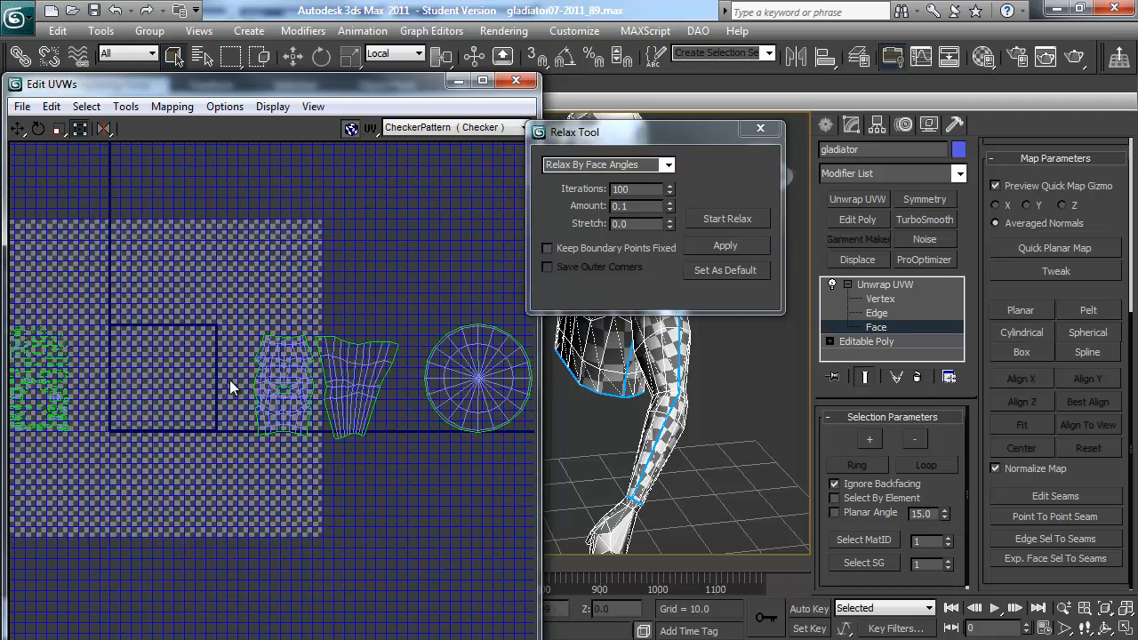